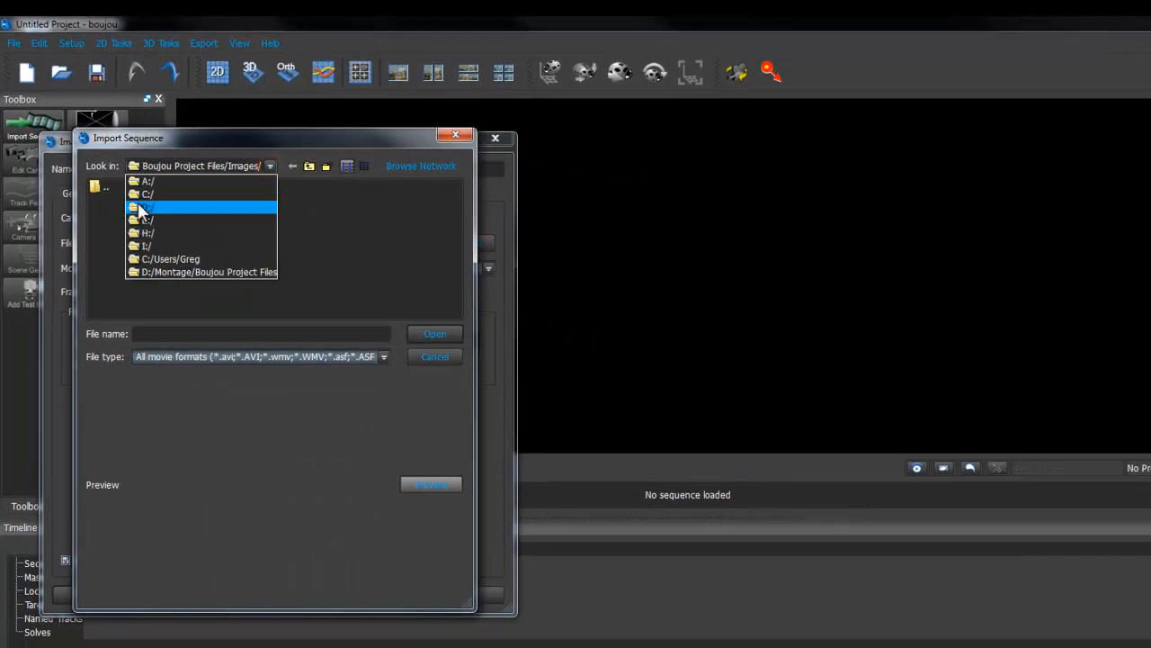
Browse through D:/Montage/PROJETS EN COURS to the folder holding the 1440x1080 Jpeg Seq original footage.
double_click(120, 214)
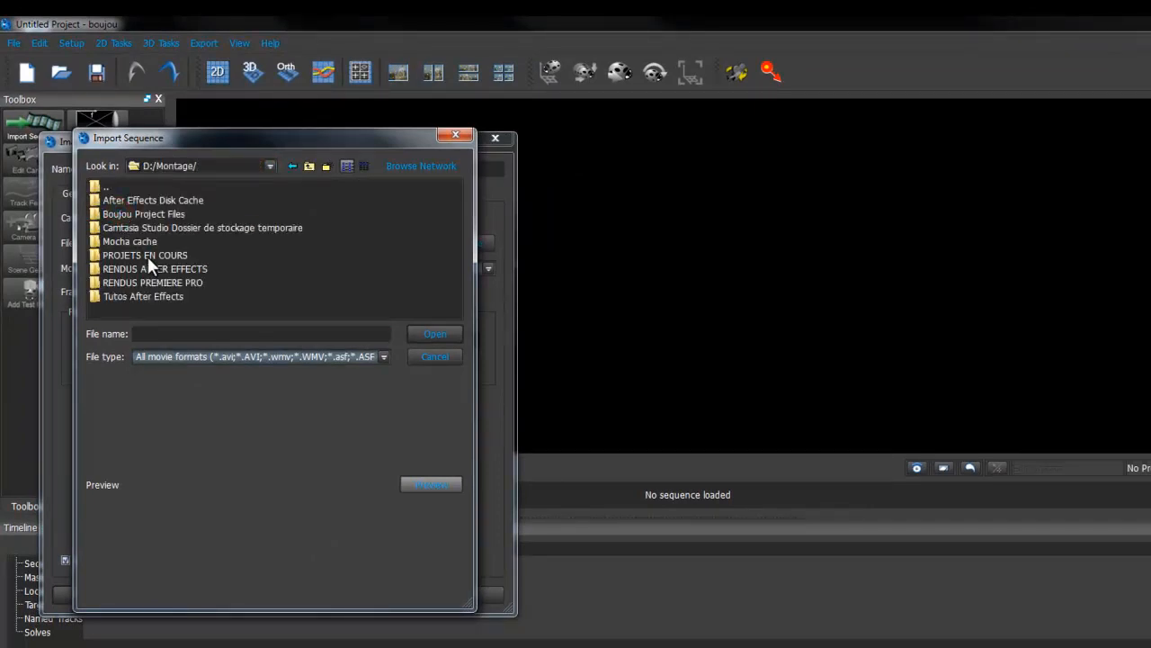
double_click(144, 256)
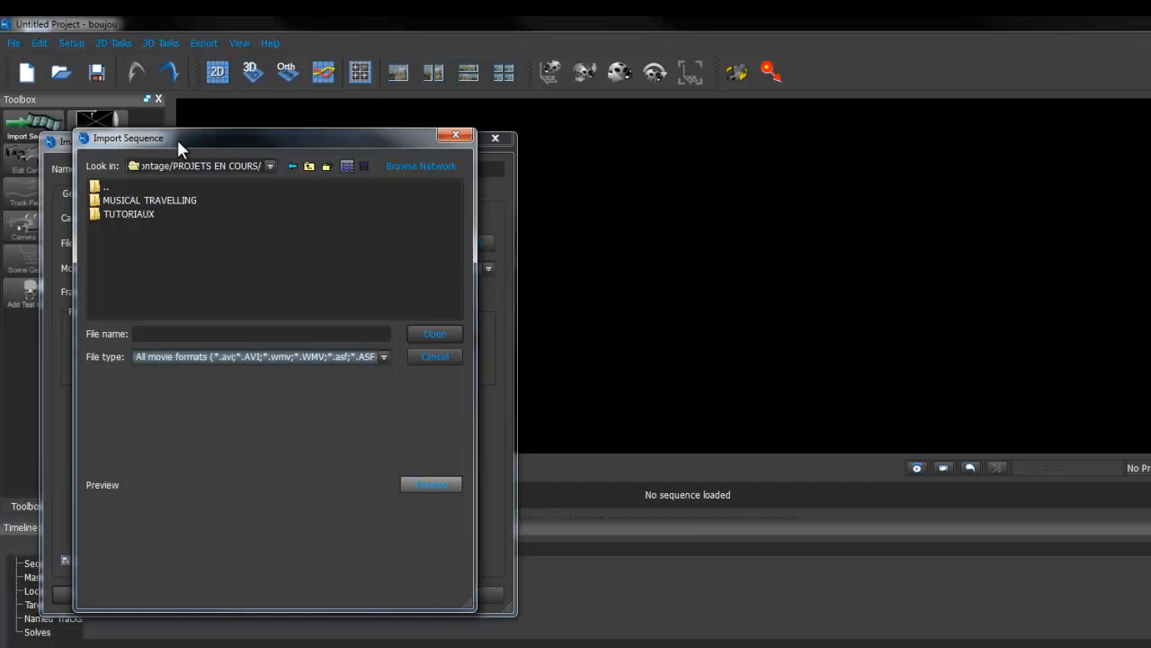
drag(177, 137, 376, 163)
double_click(321, 243)
double_click(332, 226)
click(324, 252)
click(326, 253)
click(352, 278)
double_click(345, 253)
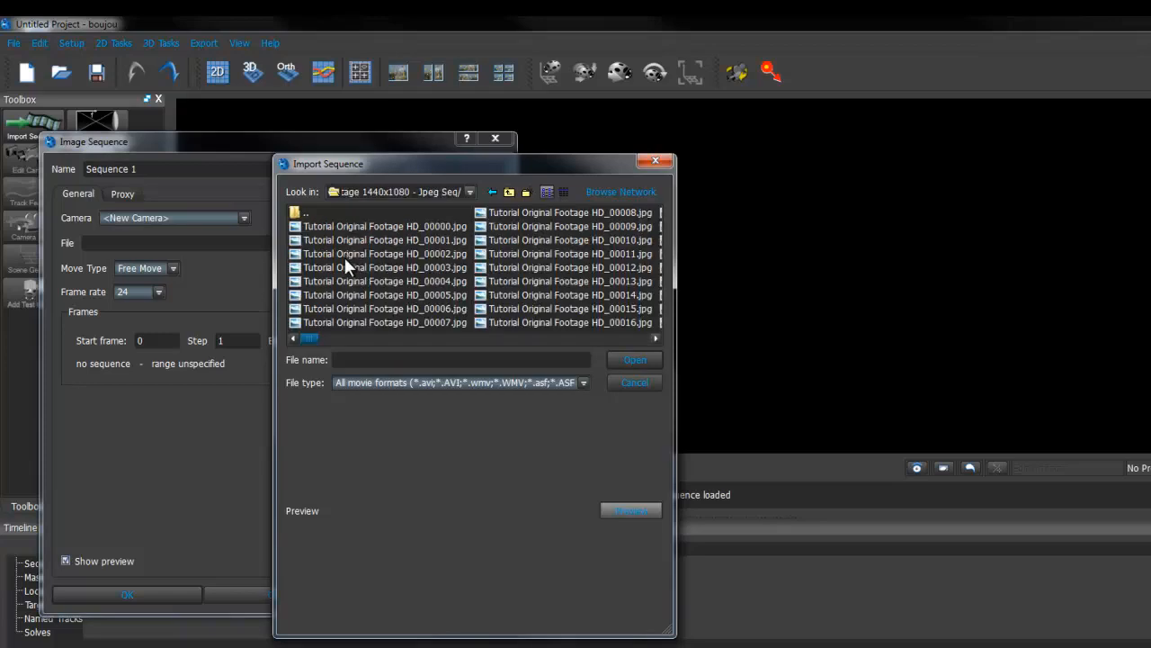
Load the image sequence starting from Tutorial Original Footage HD_00000.jpg.
drag(372, 164, 459, 169)
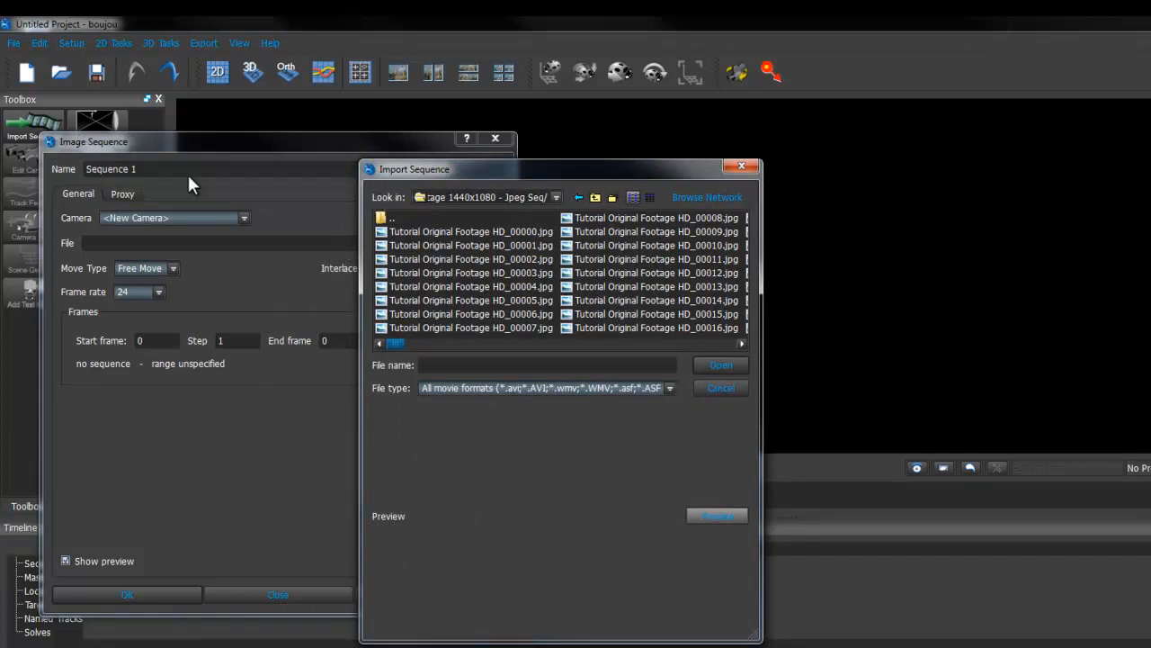
click(463, 232)
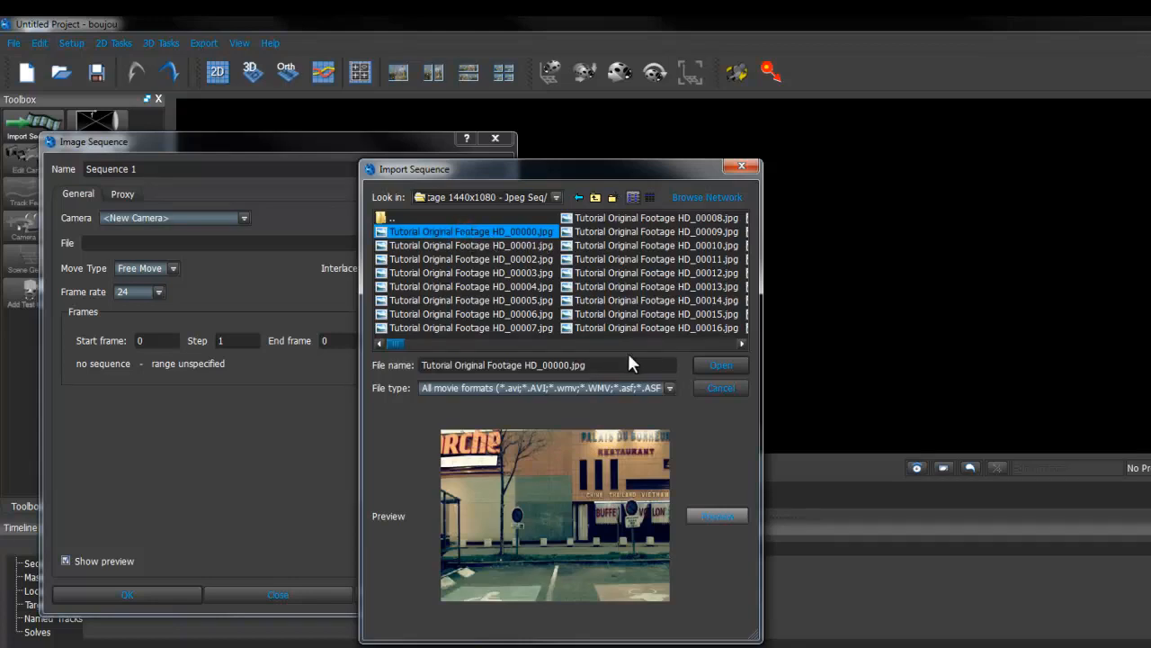
click(719, 364)
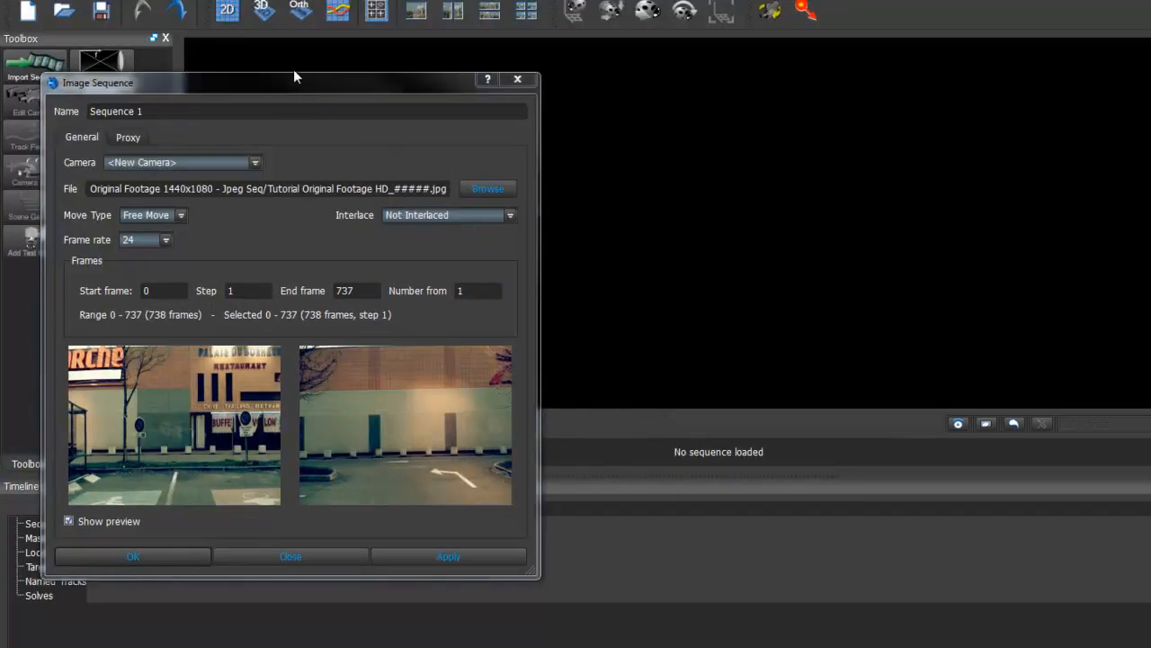
Keep Free Move as the move type and set the sequence's frame rate to 30.
drag(289, 80, 629, 100)
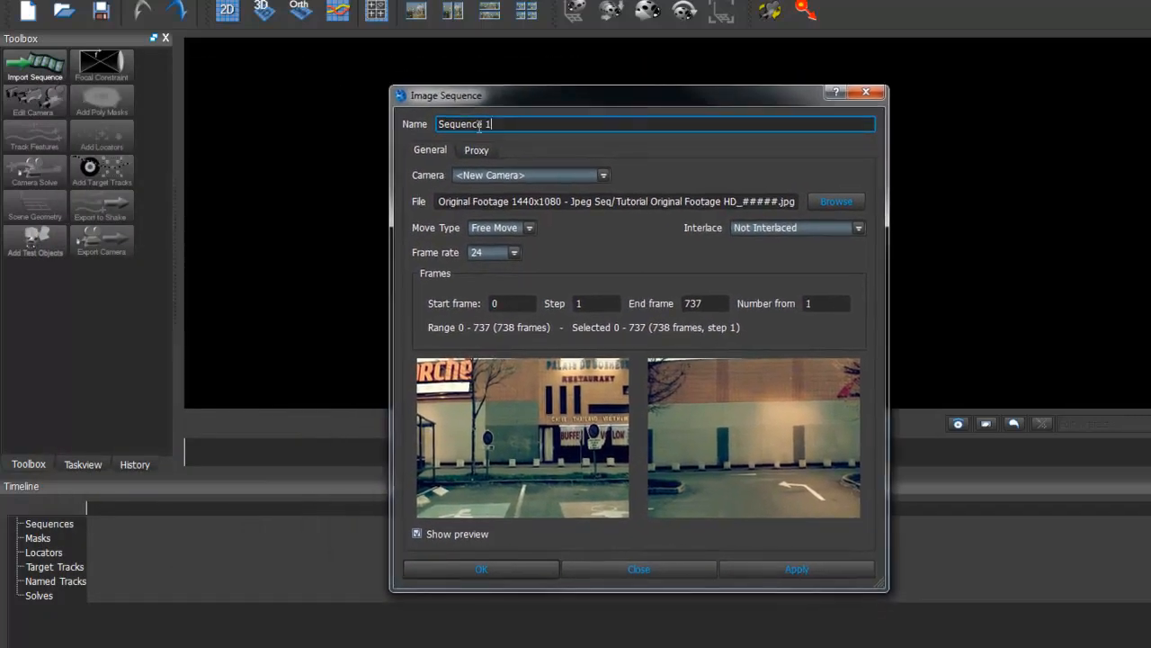
mouse_move(504, 124)
mouse_down()
mouse_move(428, 119)
mouse_move(509, 114)
mouse_up()
click(489, 229)
click(482, 230)
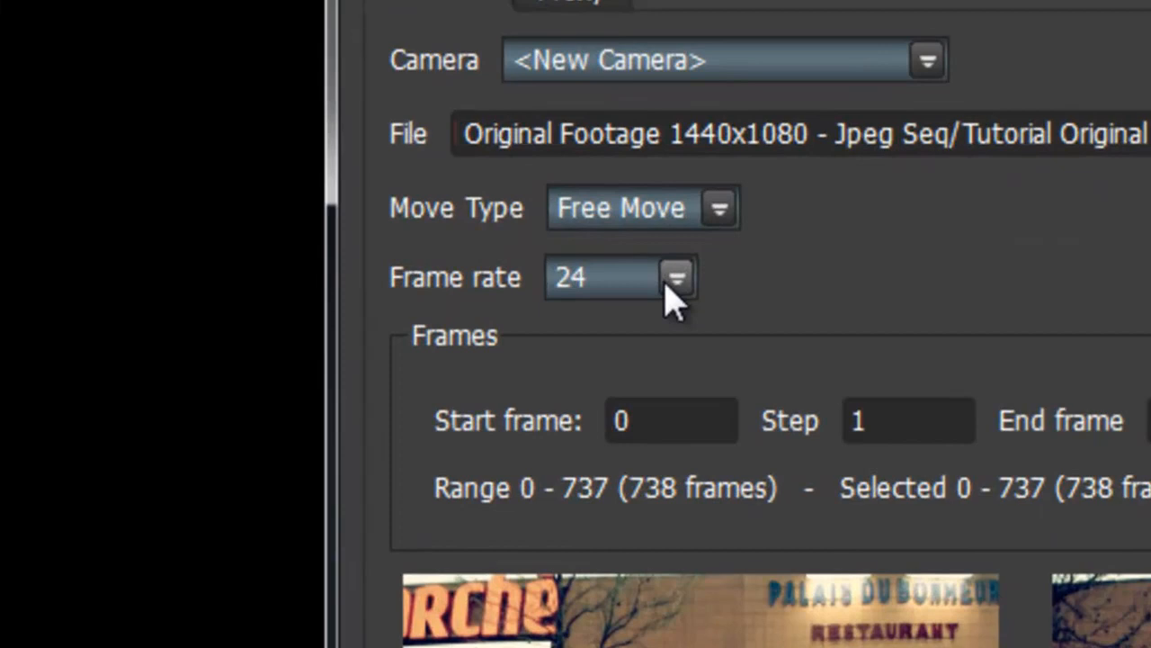
click(674, 281)
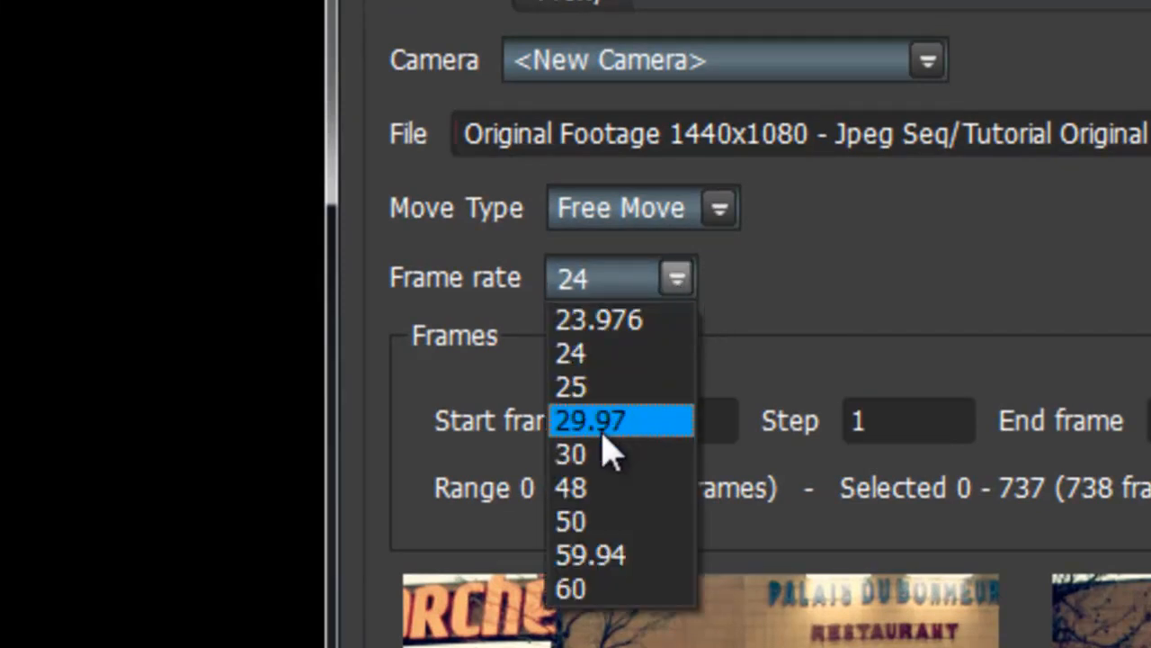
click(588, 459)
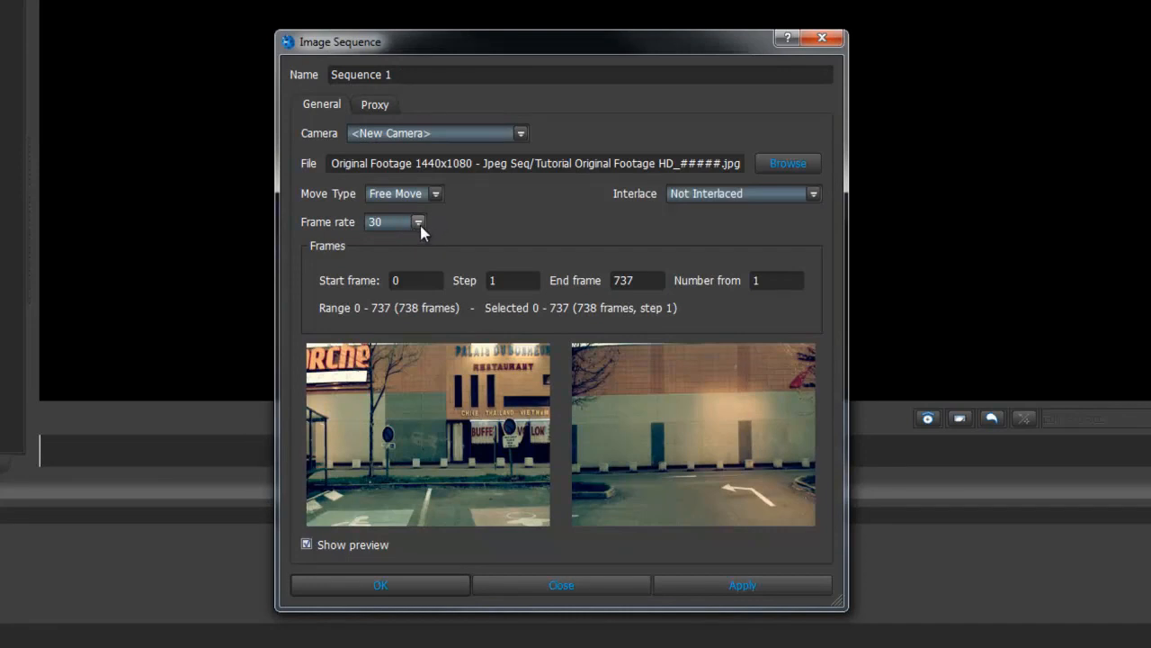
double_click(371, 223)
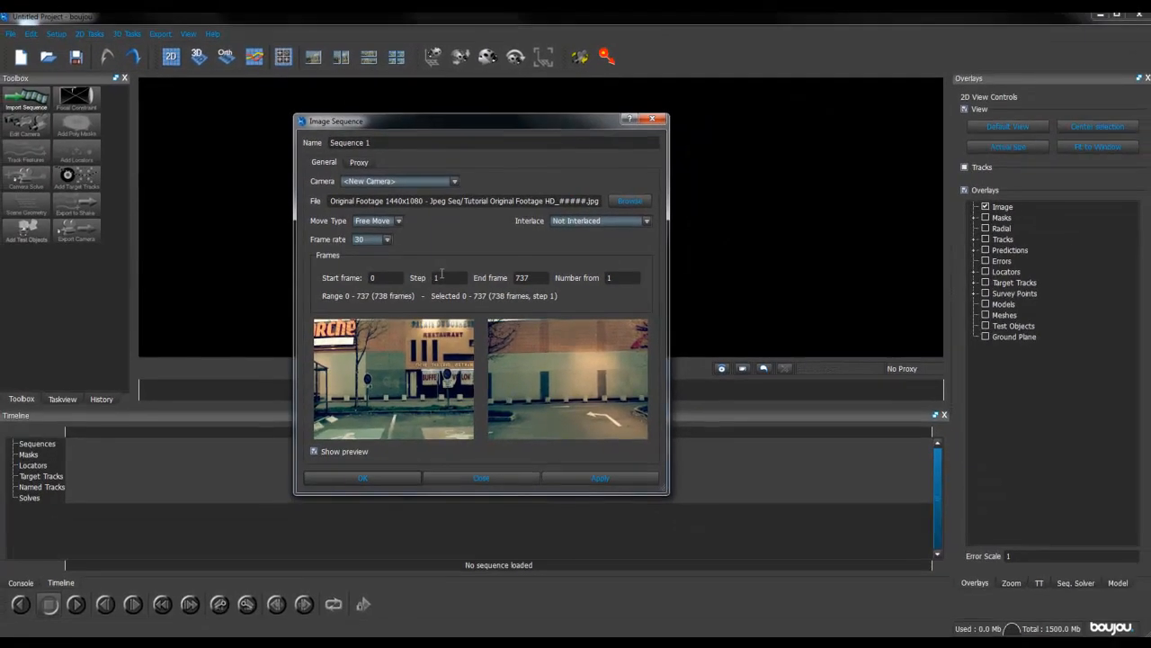
Import the sequence with start frame 0, step 1 and end frame 737.
click(509, 281)
click(382, 276)
click(534, 278)
click(374, 479)
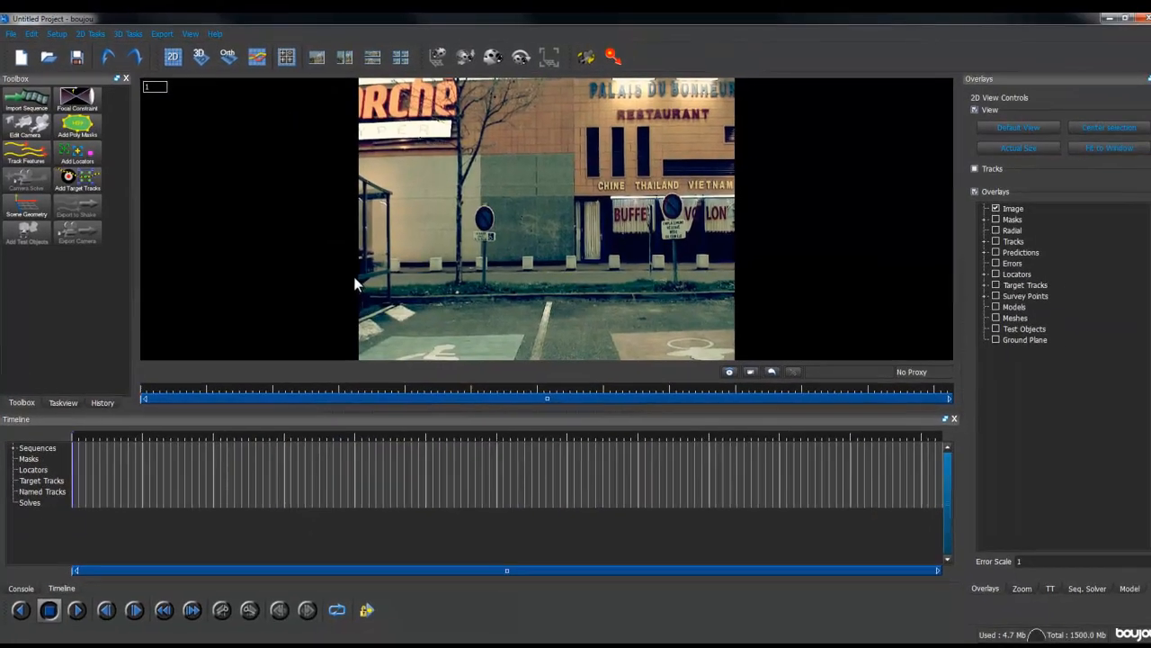
Scrub through the early part of the imported footage on the timeline to review the camera movement.
click(77, 463)
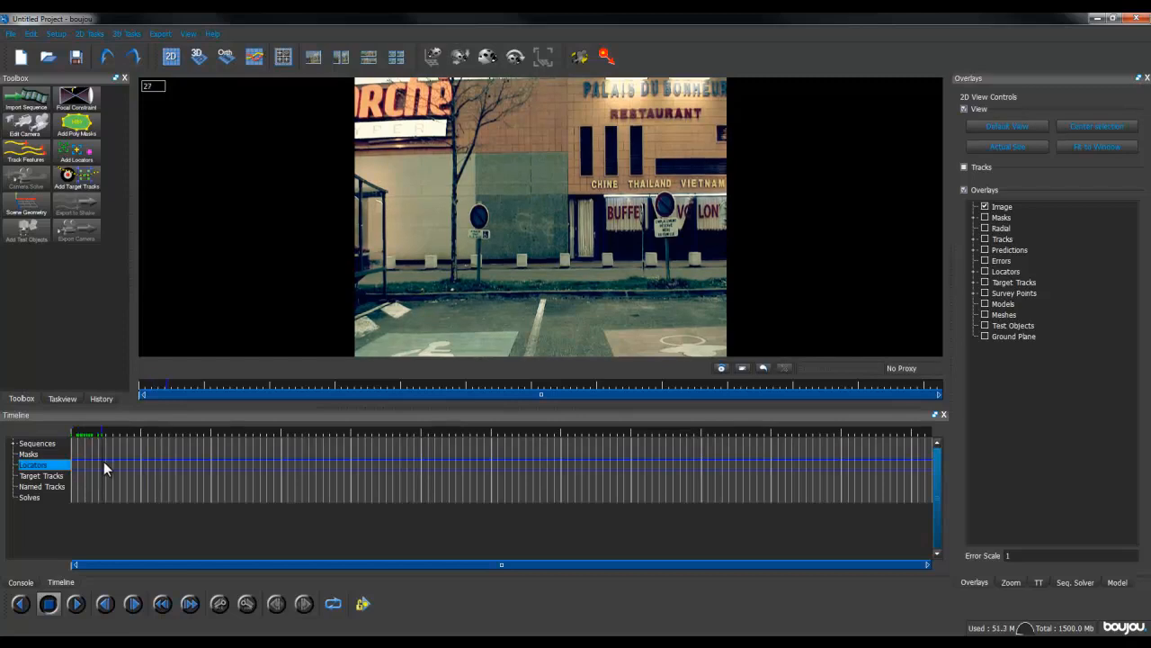
click(125, 459)
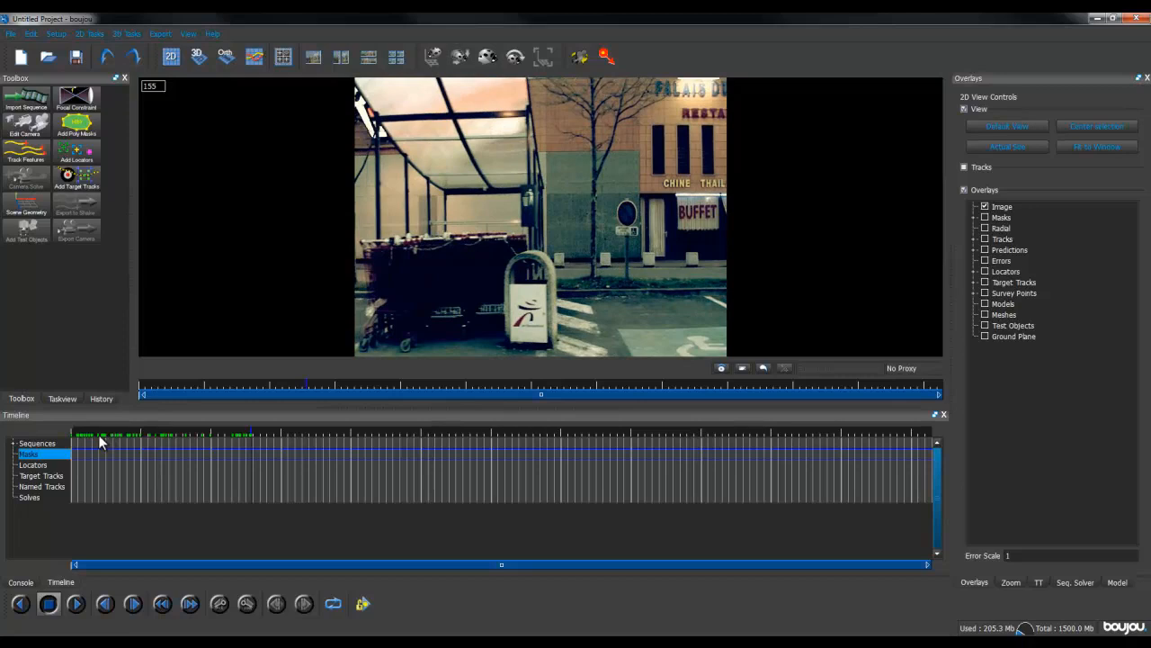
drag(246, 455, 94, 462)
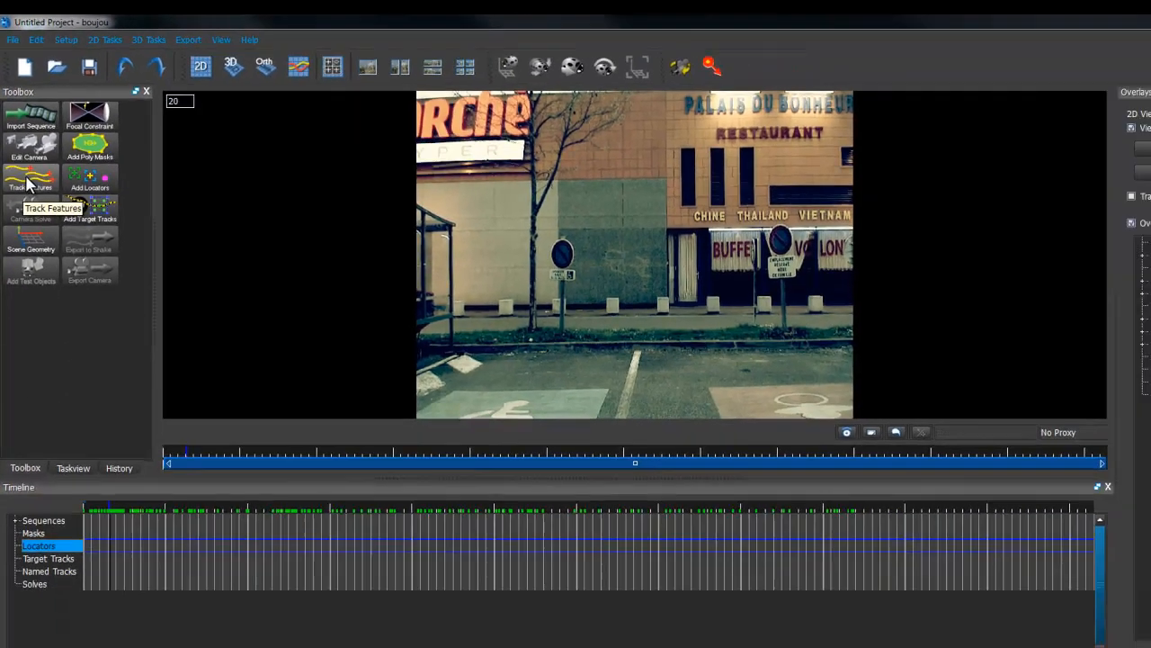
Run feature tracking on all frames of Sequence 1, with the advanced Sensitivity raised moderately above its default.
click(28, 183)
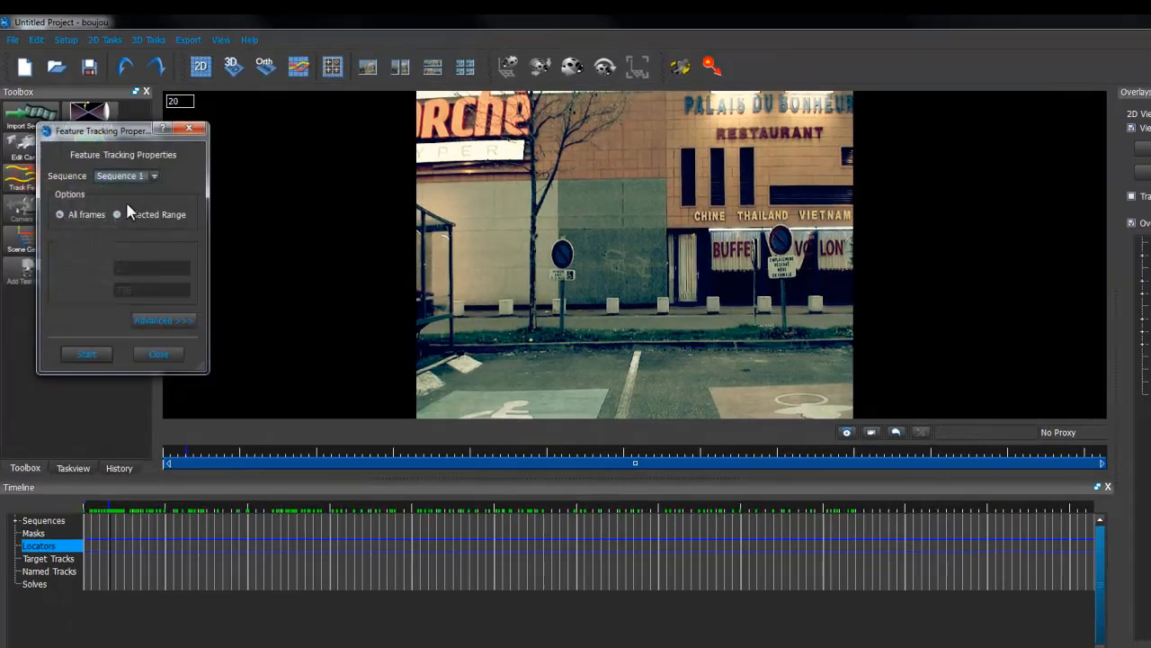
drag(119, 135, 348, 153)
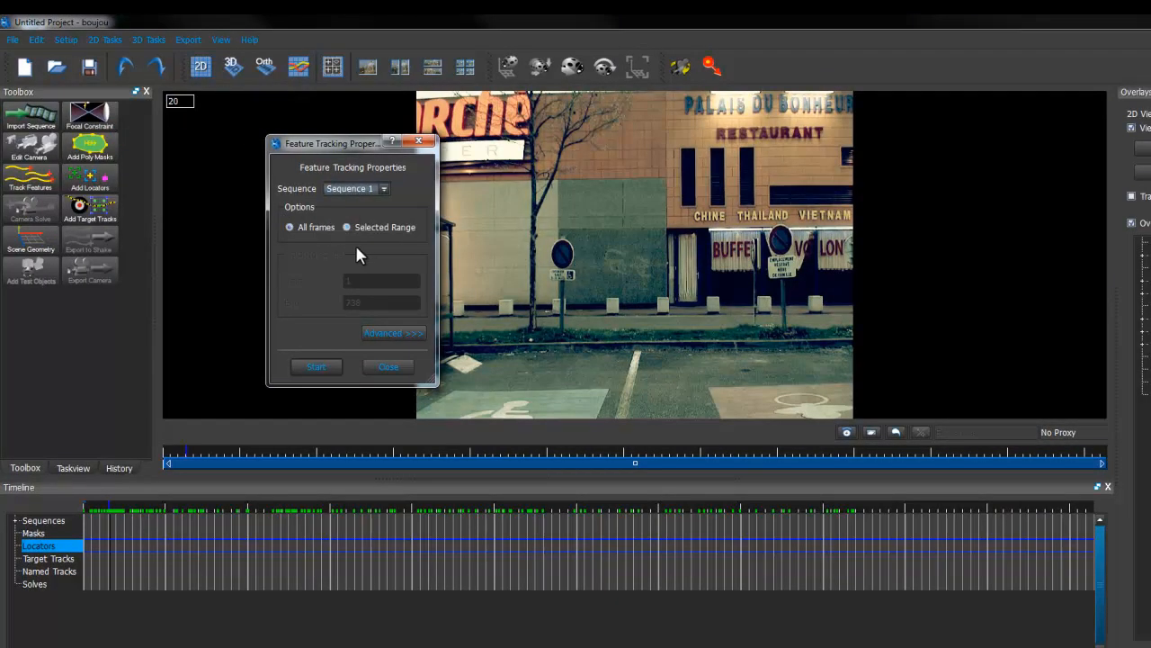
click(376, 332)
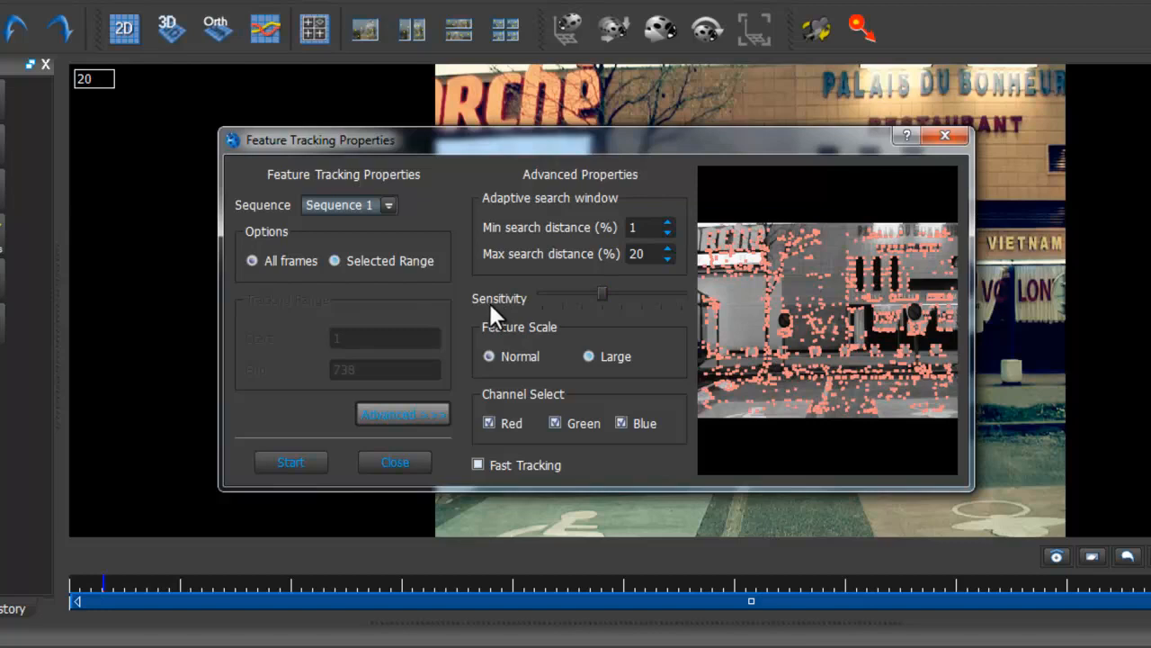
click(603, 293)
click(634, 297)
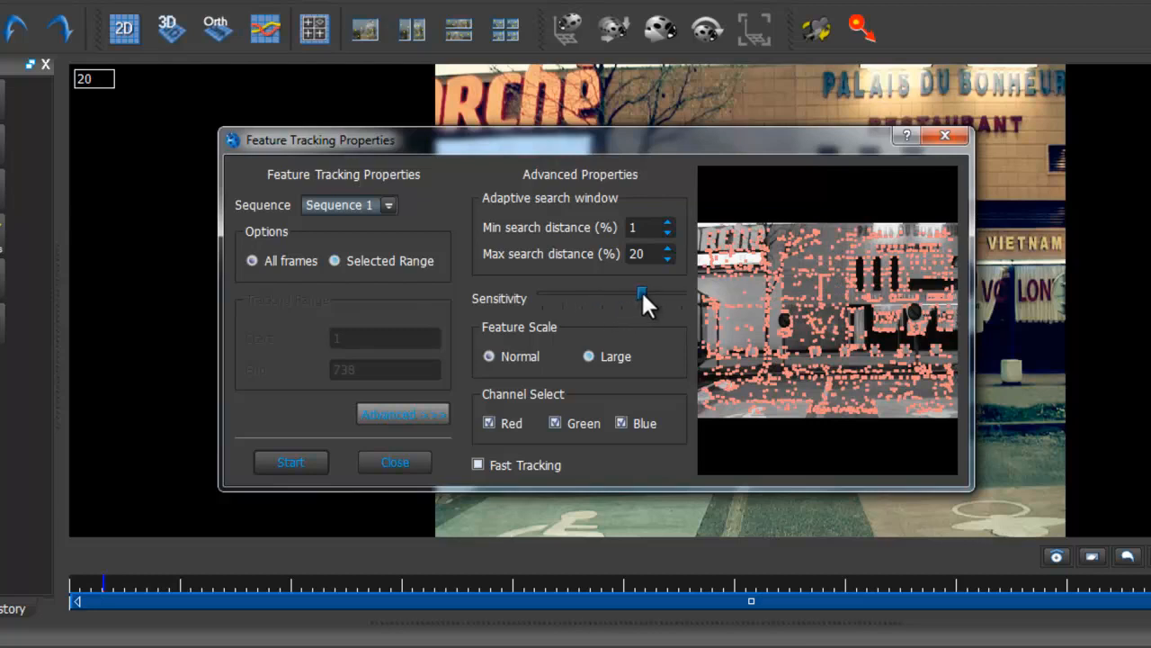
click(647, 294)
click(273, 461)
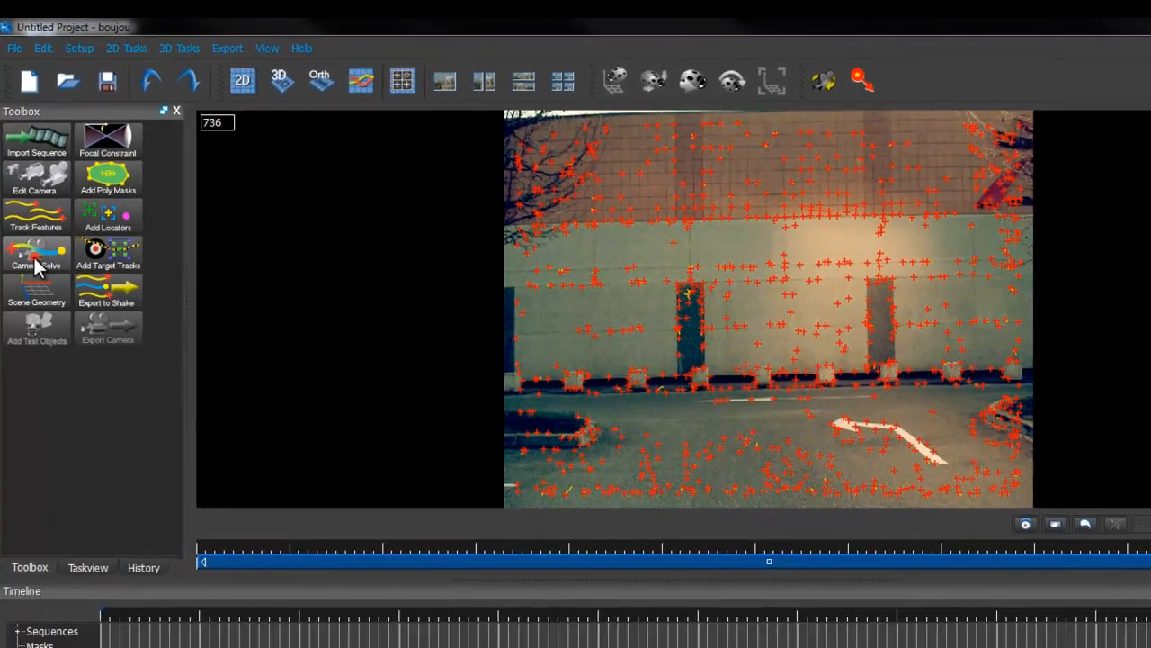
Run a camera solve on all frames of Sequence 1.
click(35, 265)
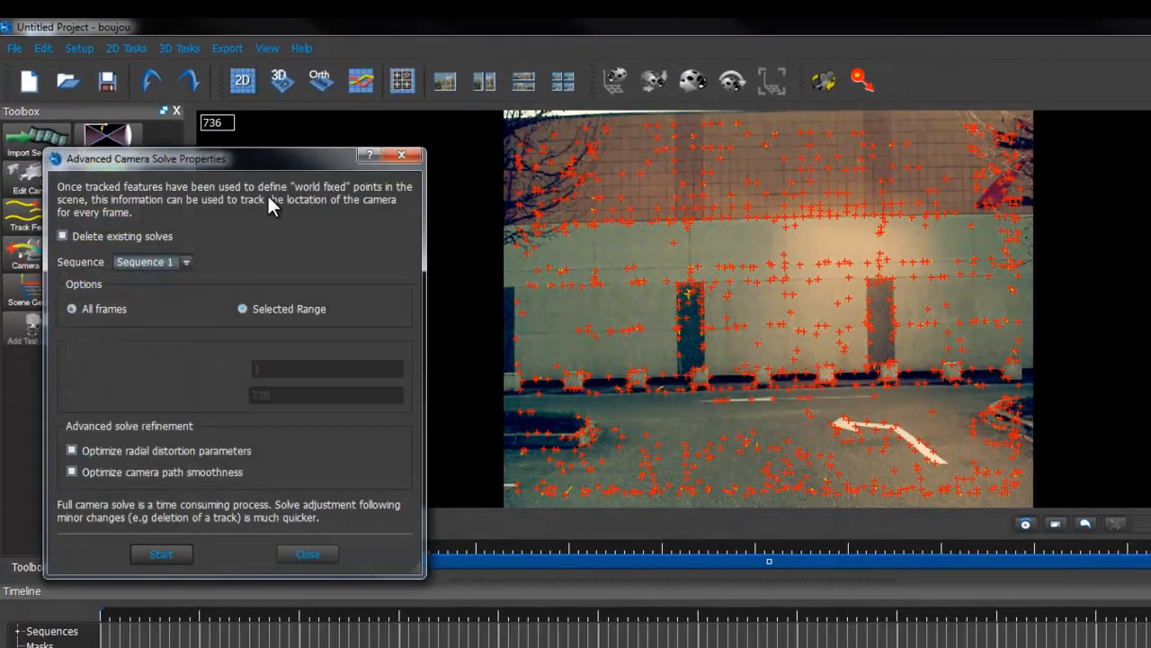
drag(267, 163, 489, 163)
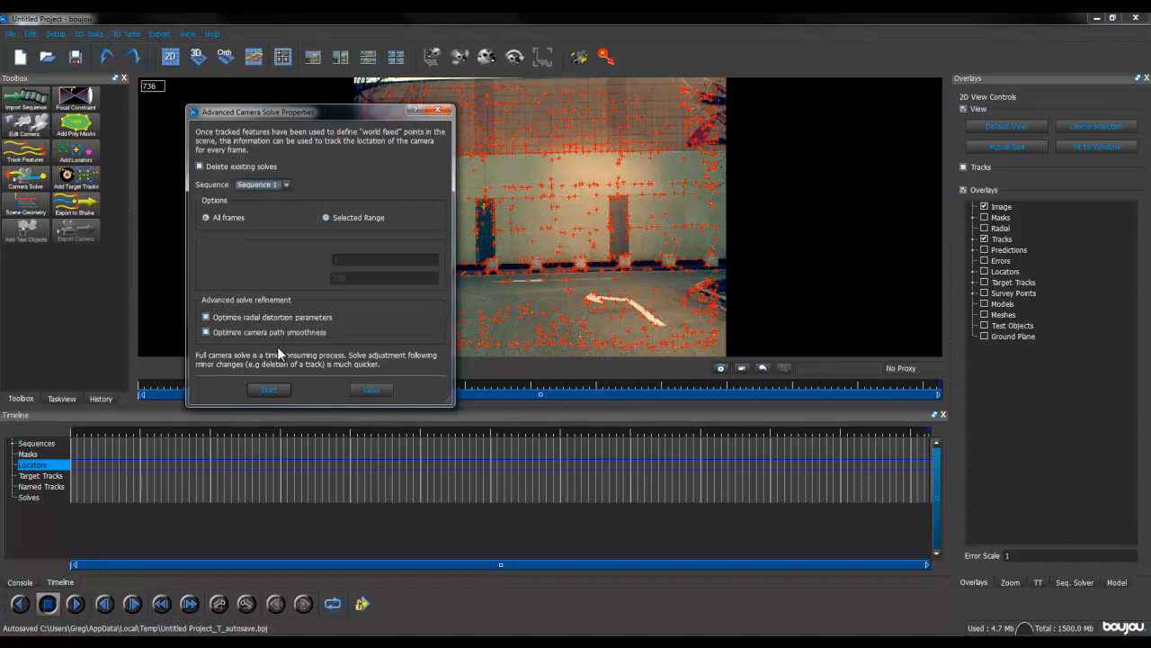
click(268, 389)
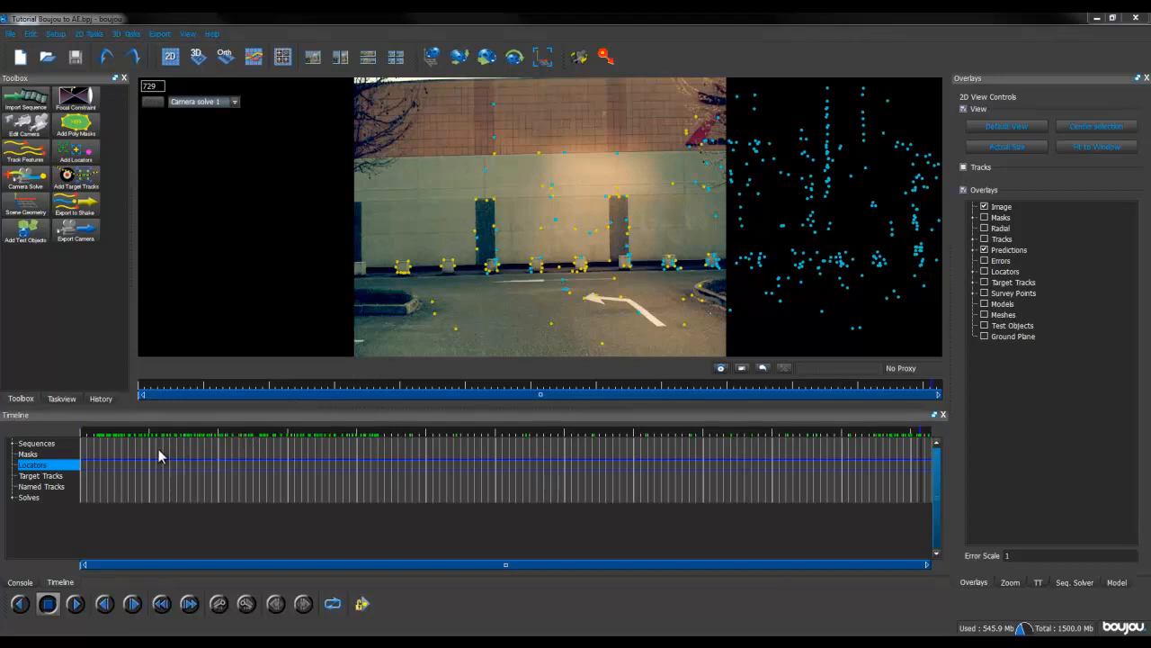
Scrub through the solved footage to check how the predicted points follow the walls, trees and ground.
click(104, 455)
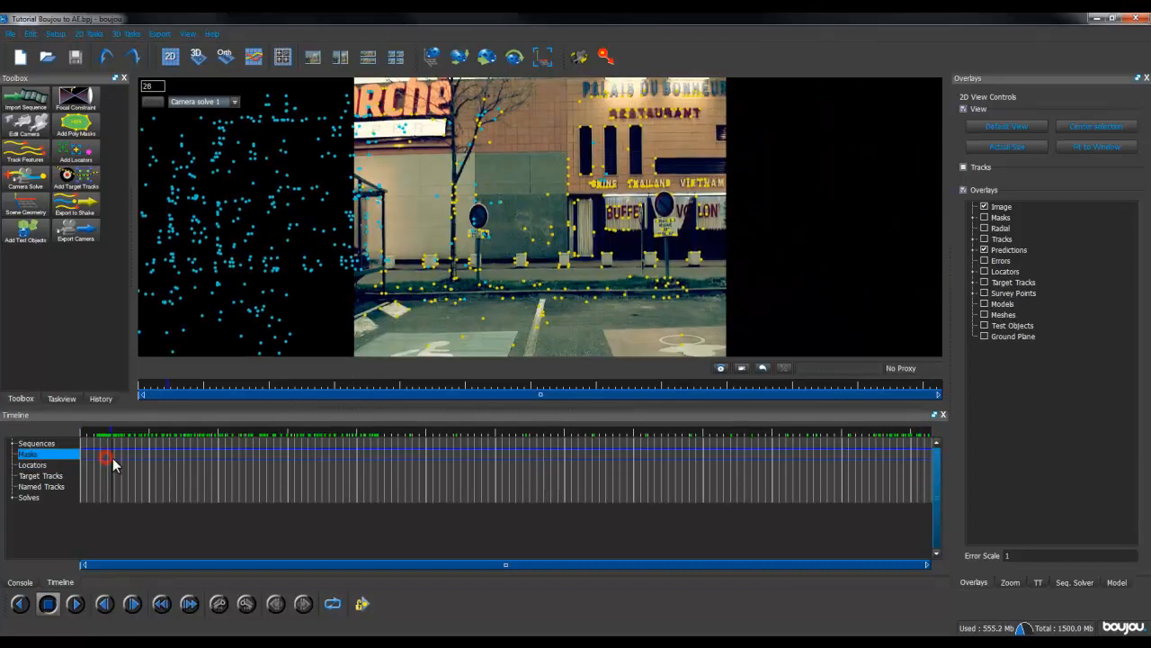
drag(896, 465, 760, 462)
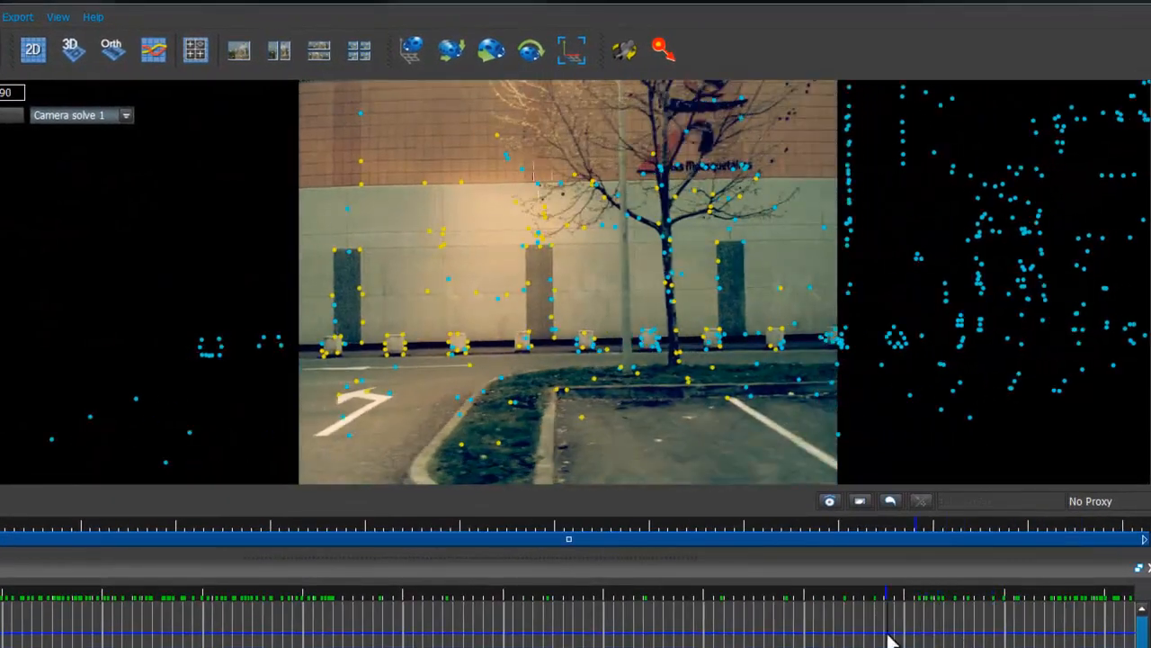
drag(889, 638, 846, 636)
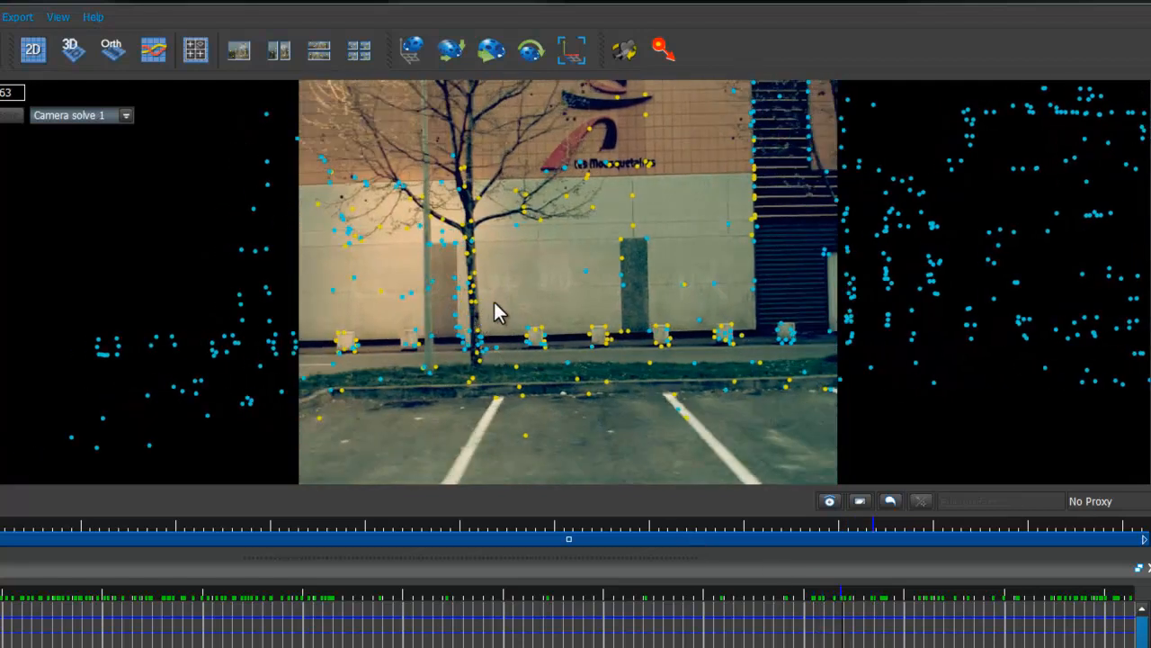
click(903, 640)
drag(903, 640, 432, 638)
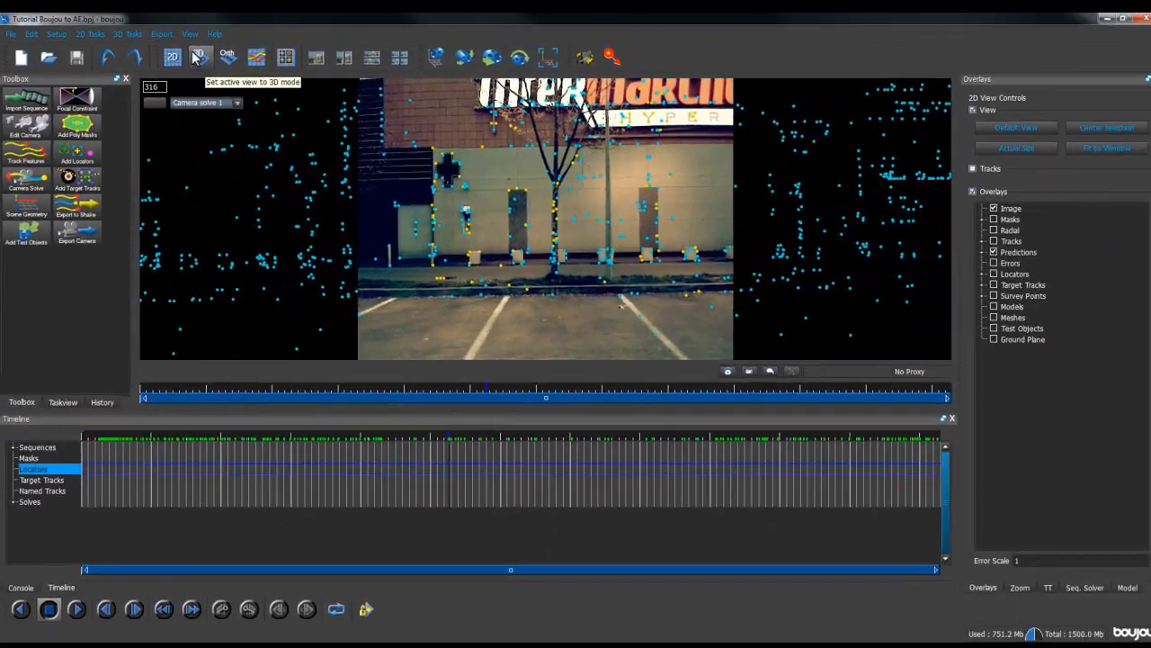
Display the solve in 3D and examine the point cloud and camera path from a raised angle.
click(195, 59)
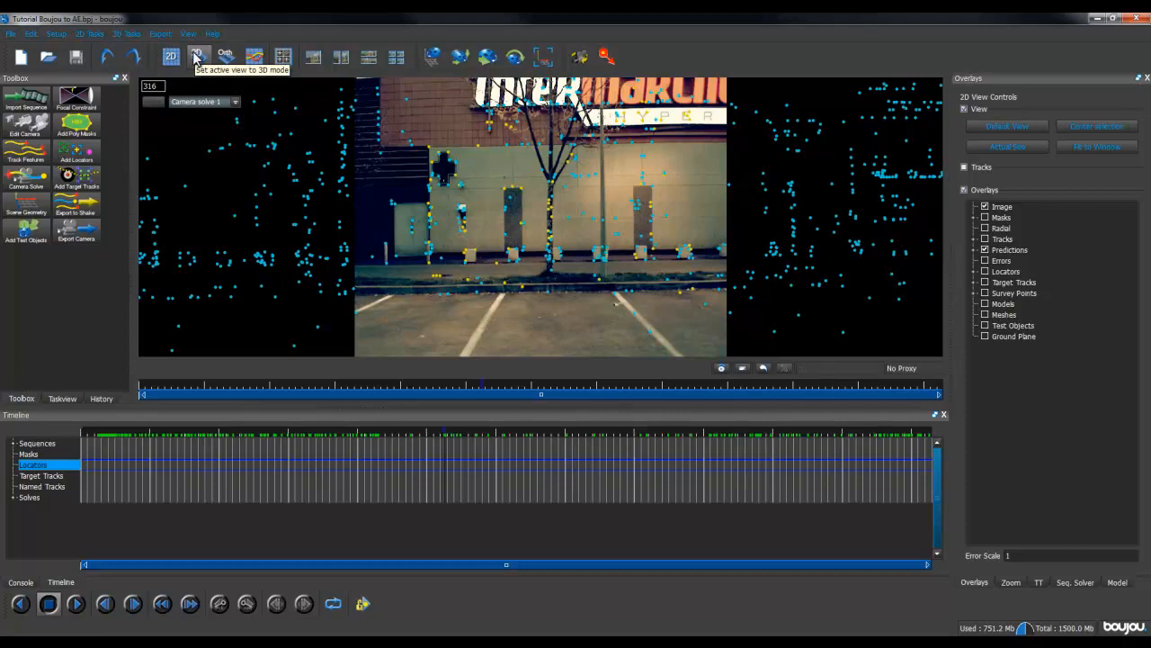
click(196, 60)
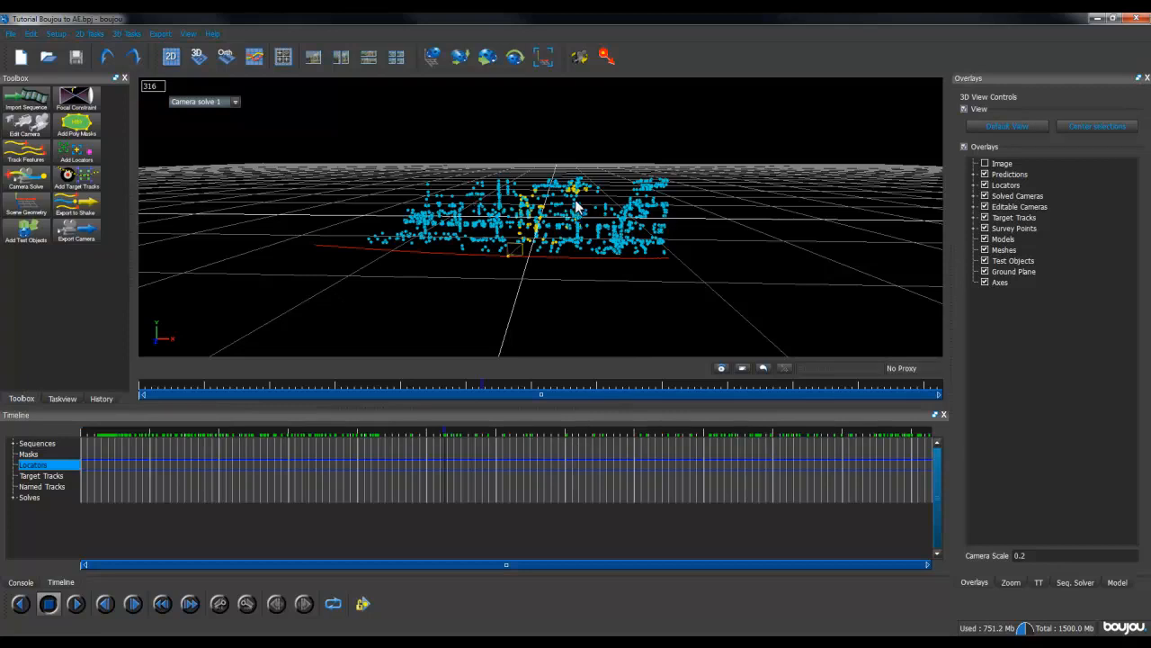
drag(583, 187, 546, 193)
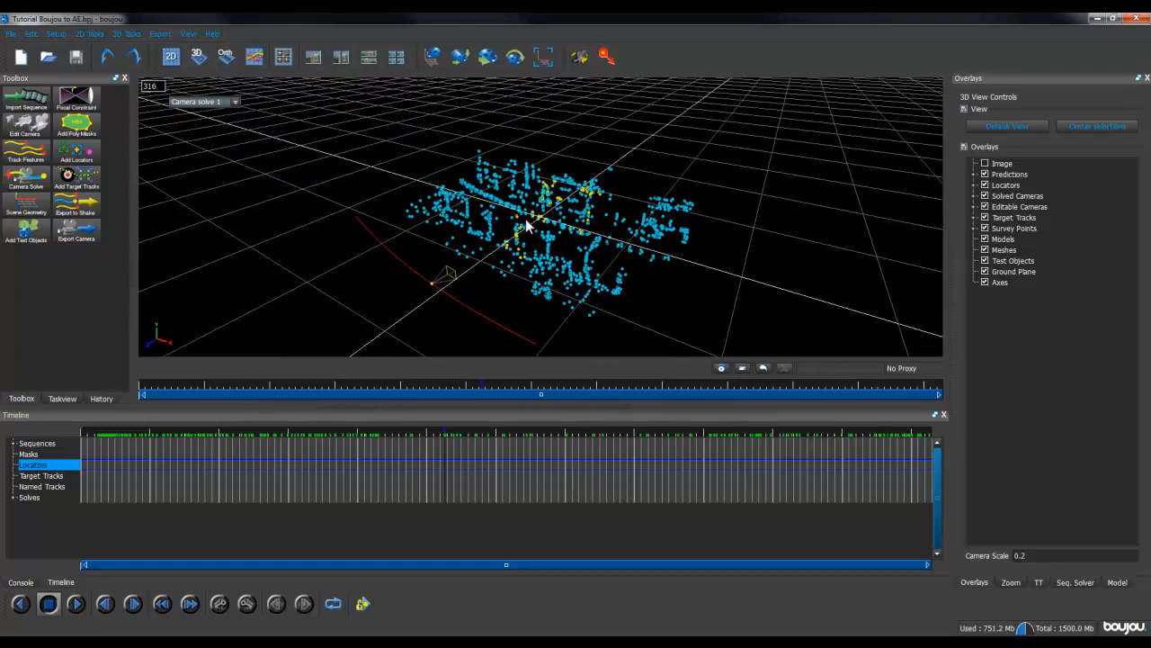
drag(525, 216, 582, 219)
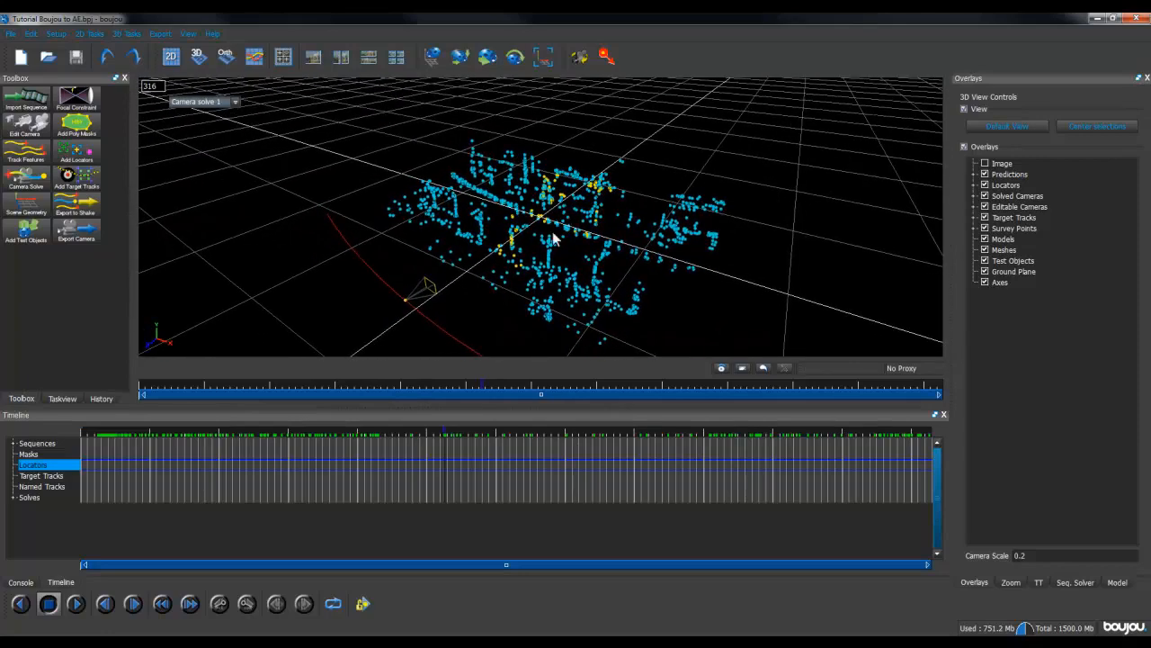
drag(522, 256, 555, 241)
Compare the 2D image with the 3D point cloud and inspect how the points align with the ground plane.
click(171, 56)
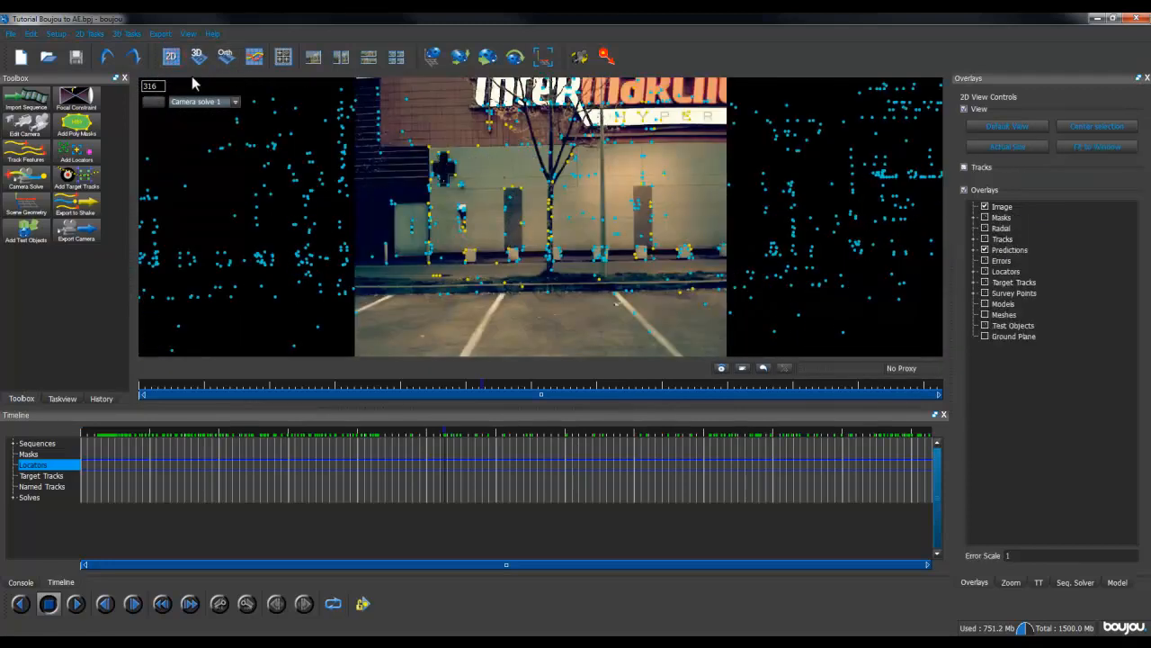
click(197, 58)
drag(665, 190, 538, 259)
drag(627, 234, 689, 231)
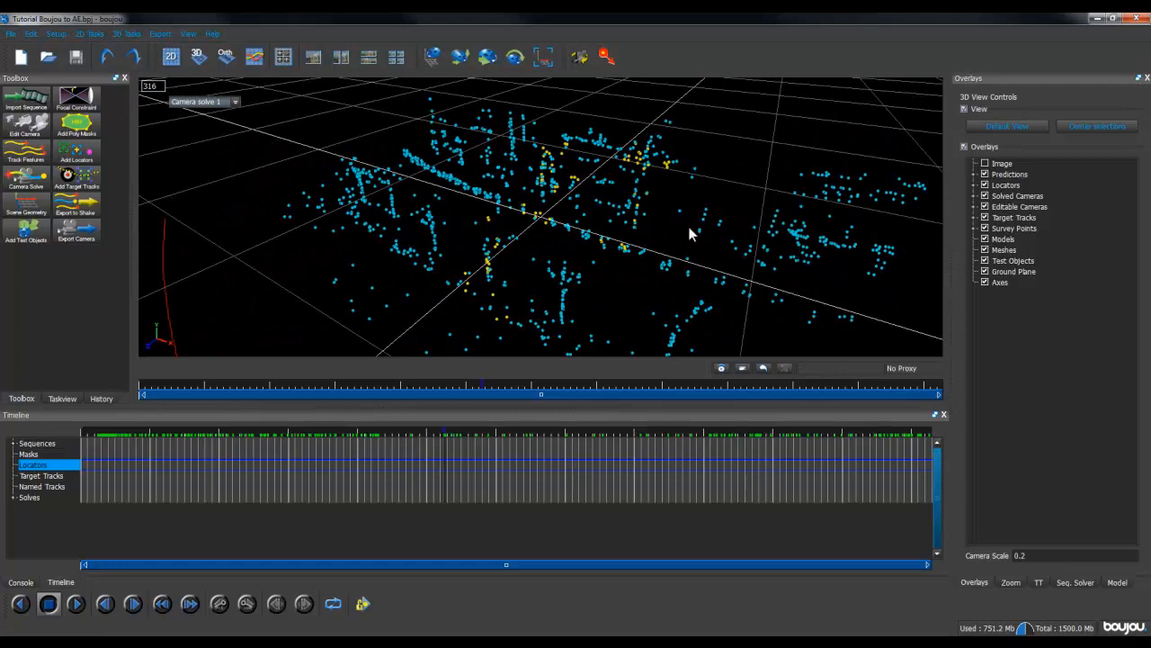
drag(550, 291, 748, 235)
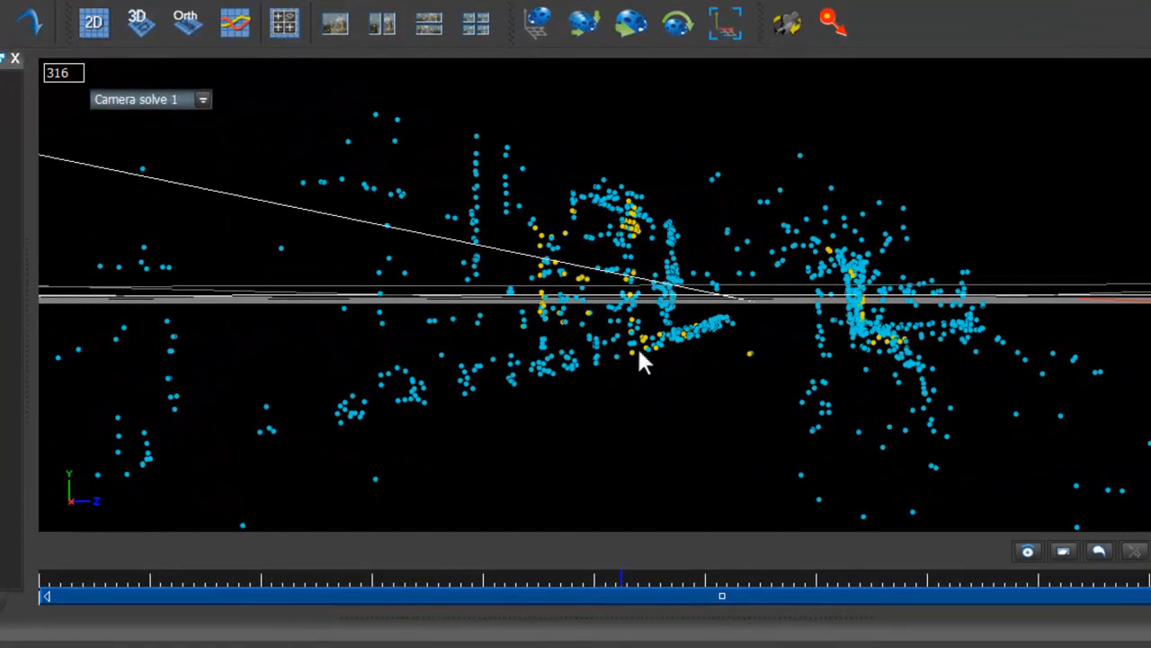
drag(689, 298, 702, 393)
drag(957, 342, 822, 334)
drag(784, 405, 766, 386)
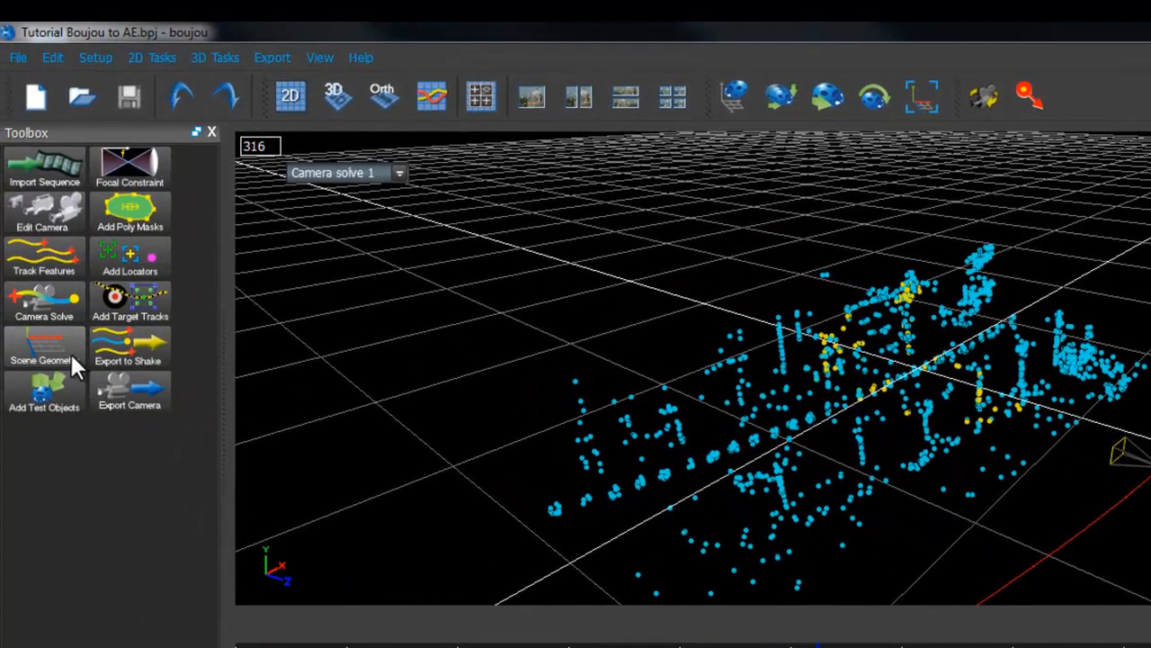
Open the Scene Geometry settings over the 2D footage and go to frame 432, keeping the building's door uncovered.
drag(835, 457, 898, 439)
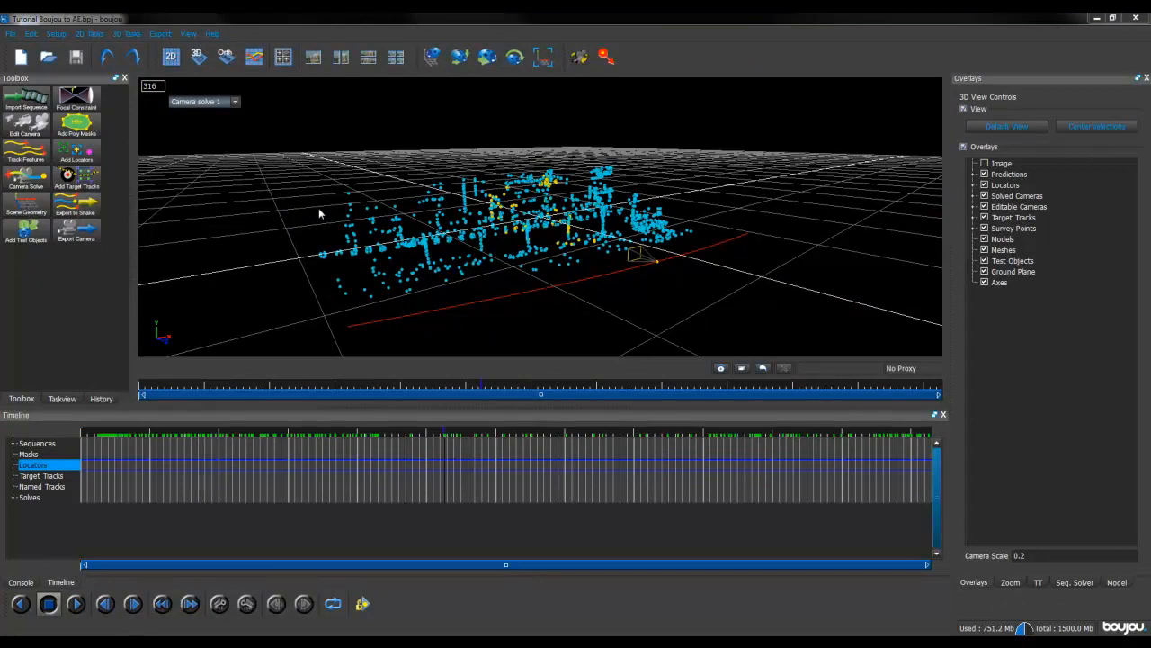
click(171, 60)
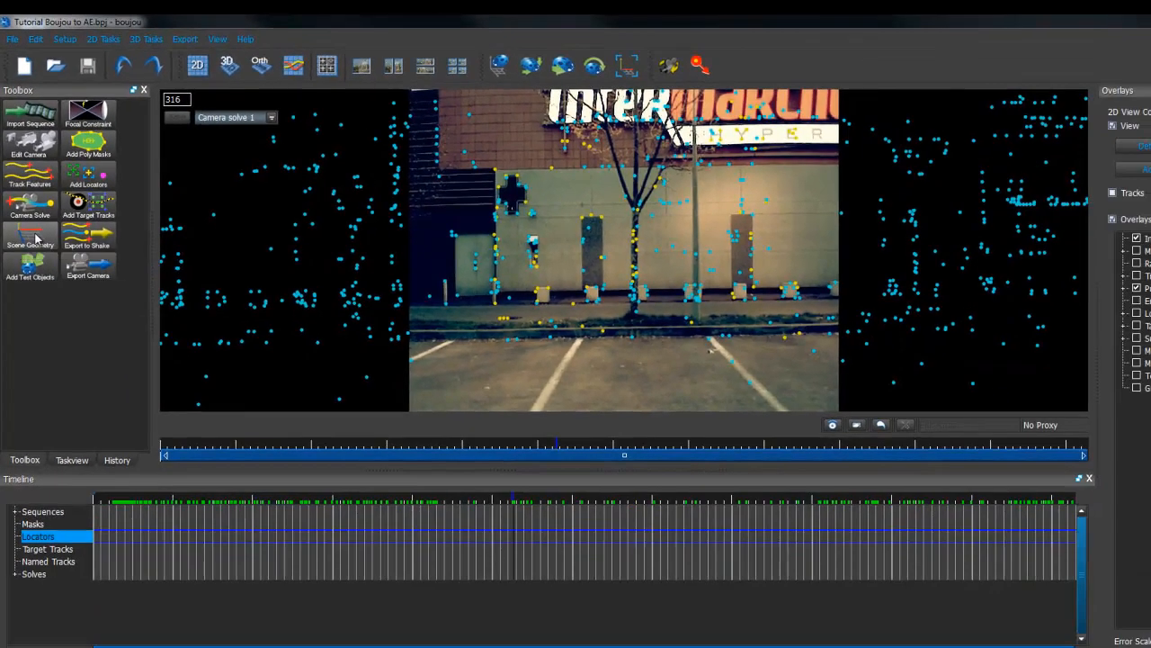
click(66, 440)
drag(124, 133, 895, 199)
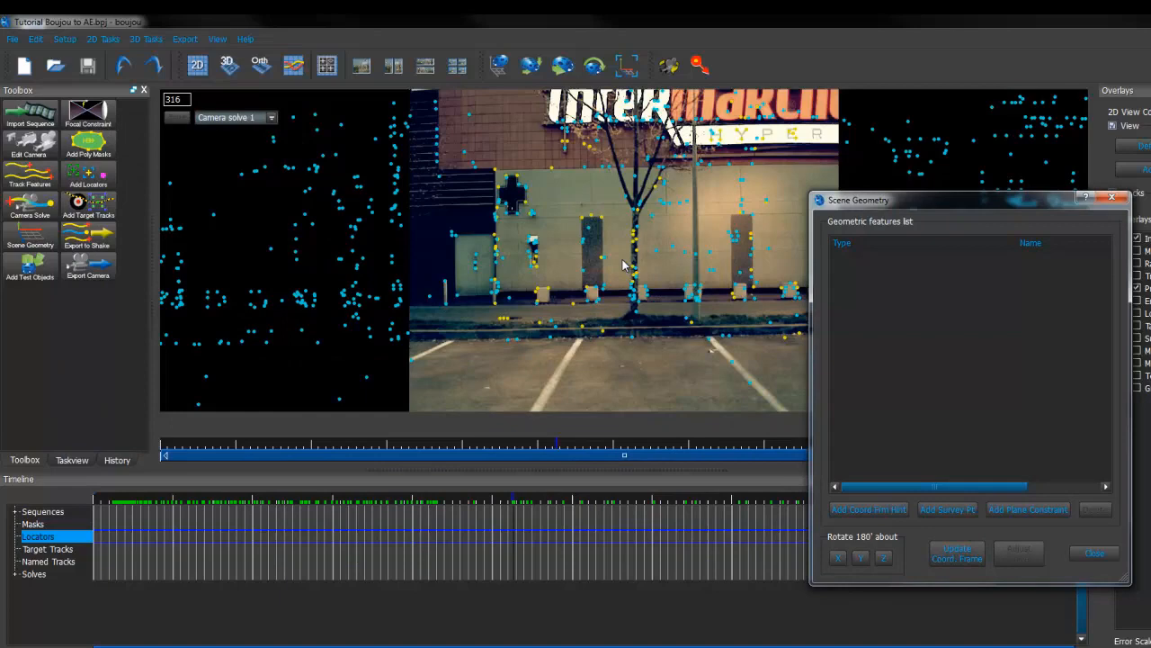
drag(203, 531, 655, 534)
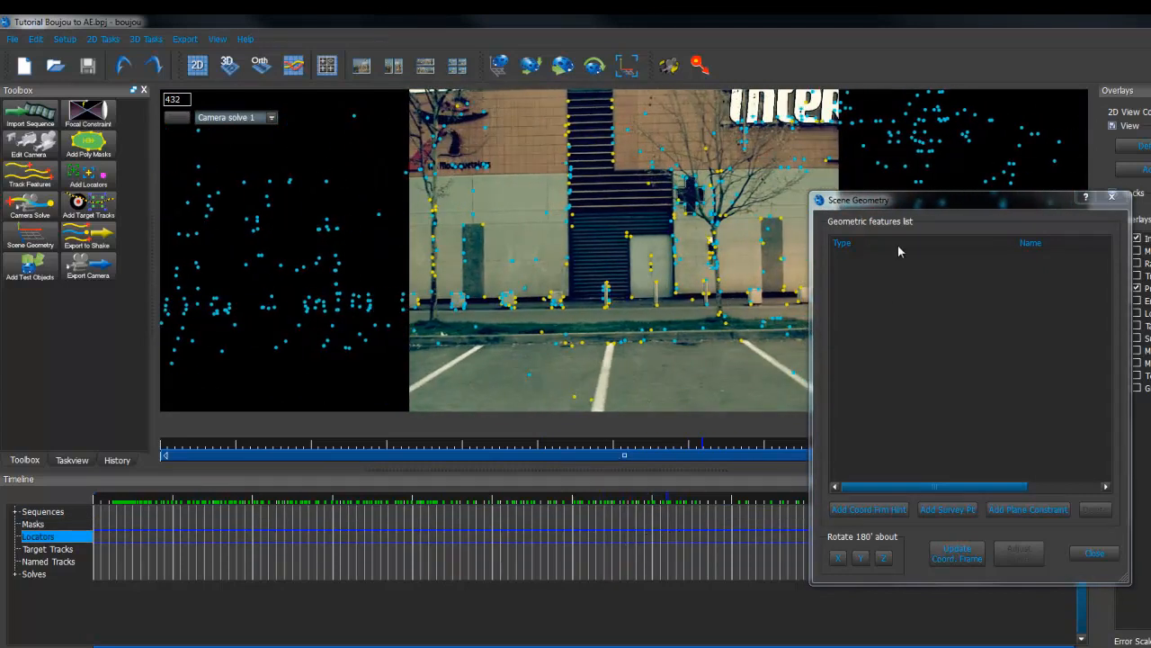
drag(896, 206, 843, 194)
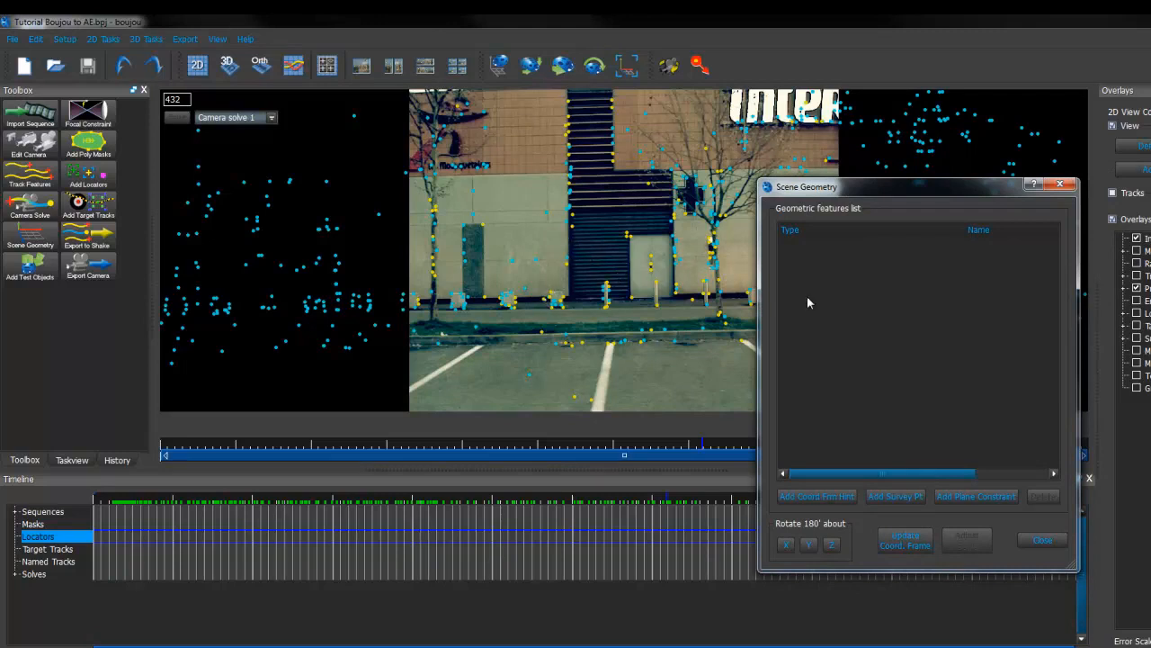
drag(803, 193, 787, 165)
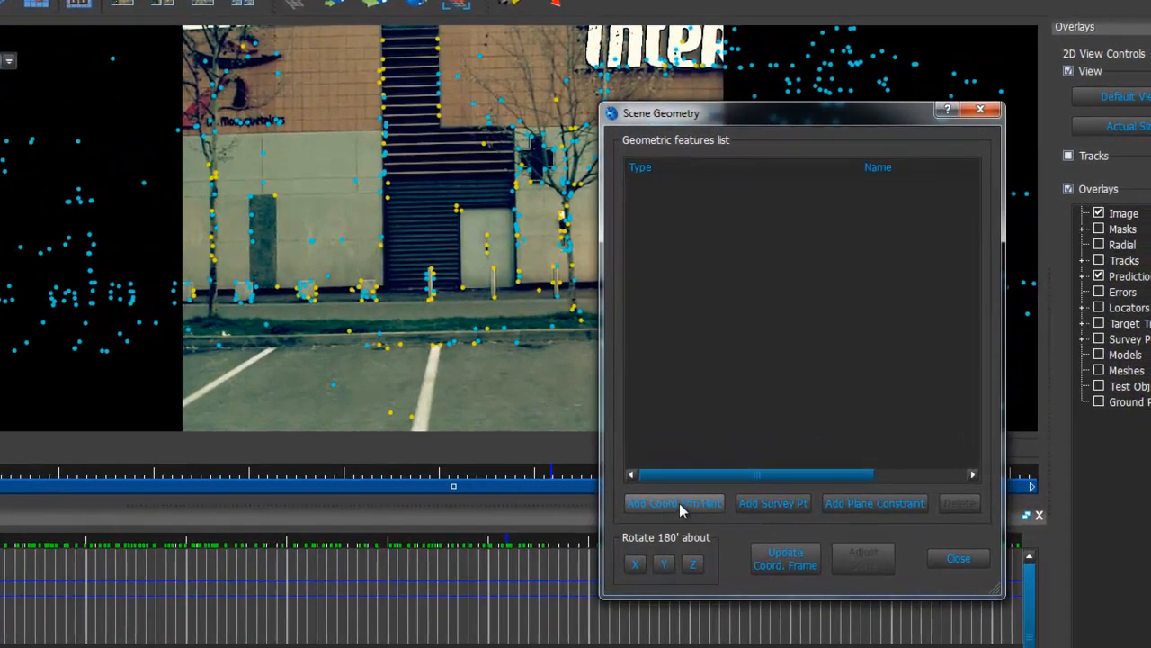
Add an Origin coordinate frame hint connected to the tracked point at the door's lower-left corner and update the coordinate frame.
click(676, 503)
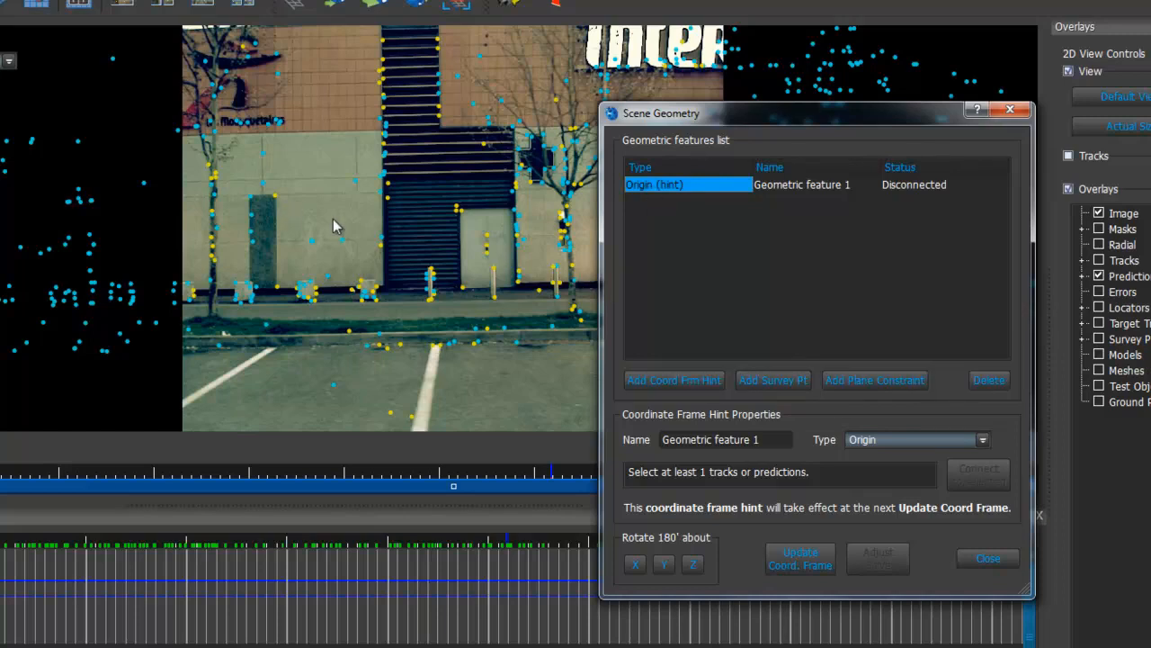
mouse_move(479, 248)
mouse_down()
mouse_move(272, 222)
mouse_move(507, 219)
mouse_move(367, 226)
mouse_move(473, 226)
mouse_move(477, 236)
mouse_up()
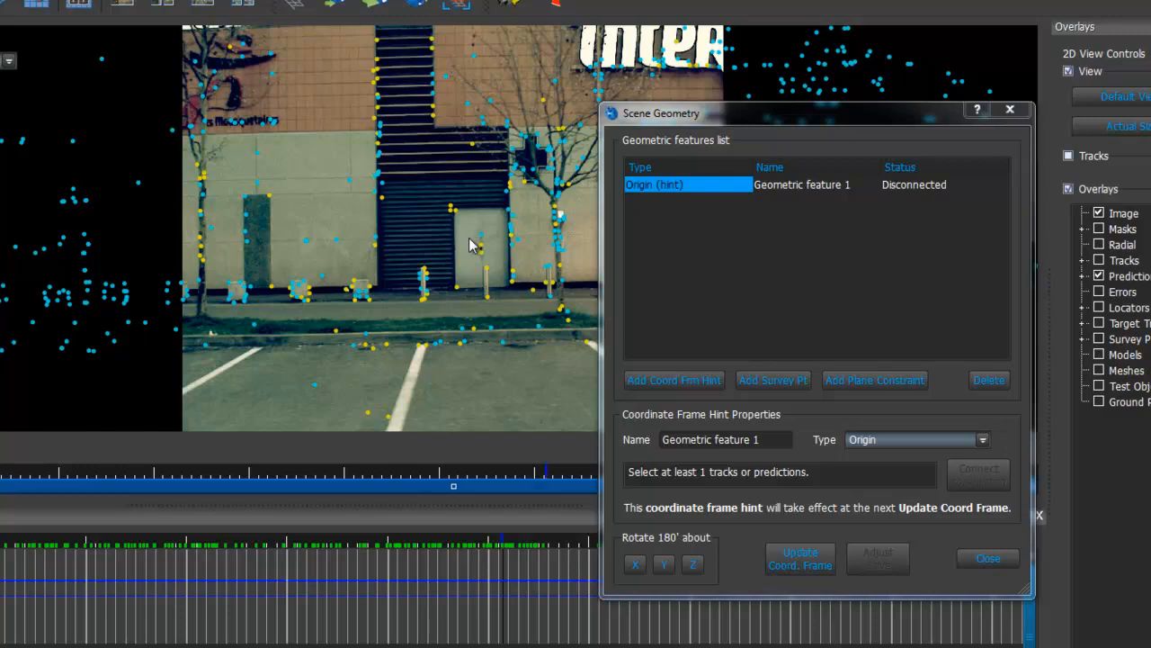
mouse_move(353, 245)
mouse_down()
mouse_move(398, 228)
mouse_move(350, 228)
mouse_up()
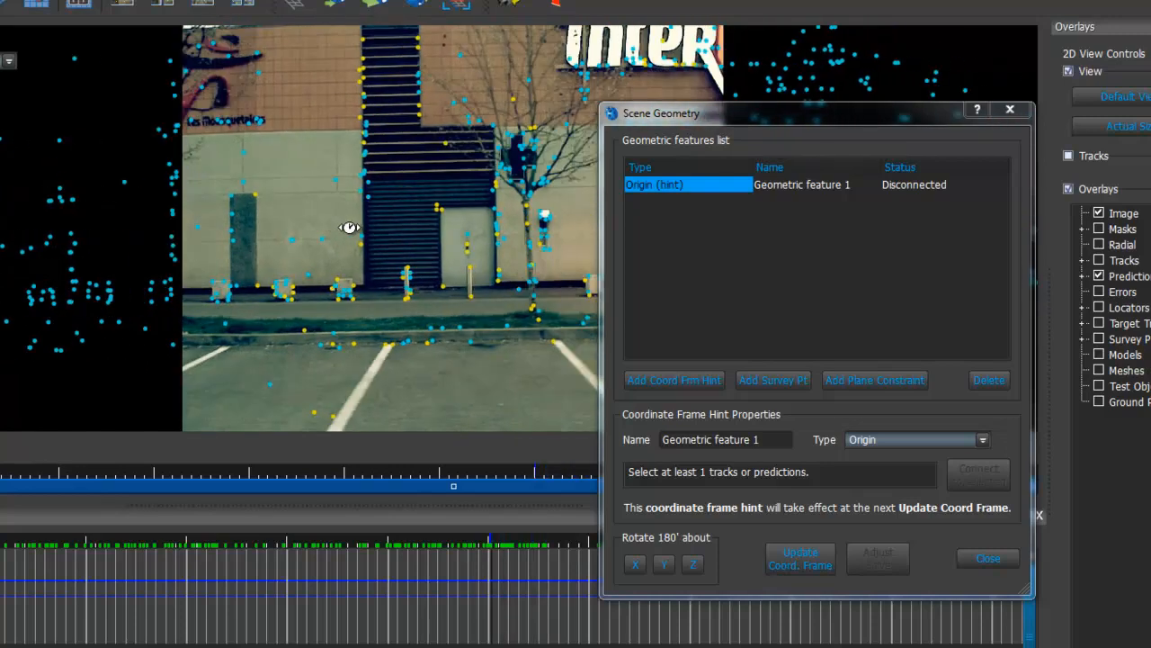
click(444, 286)
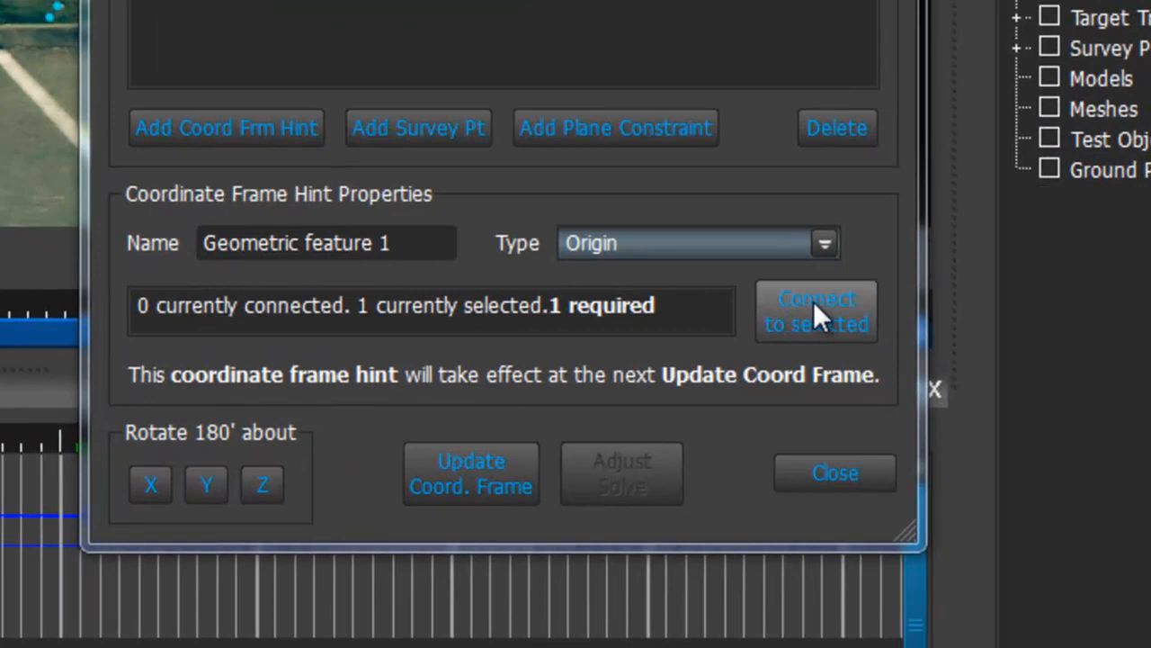
click(815, 316)
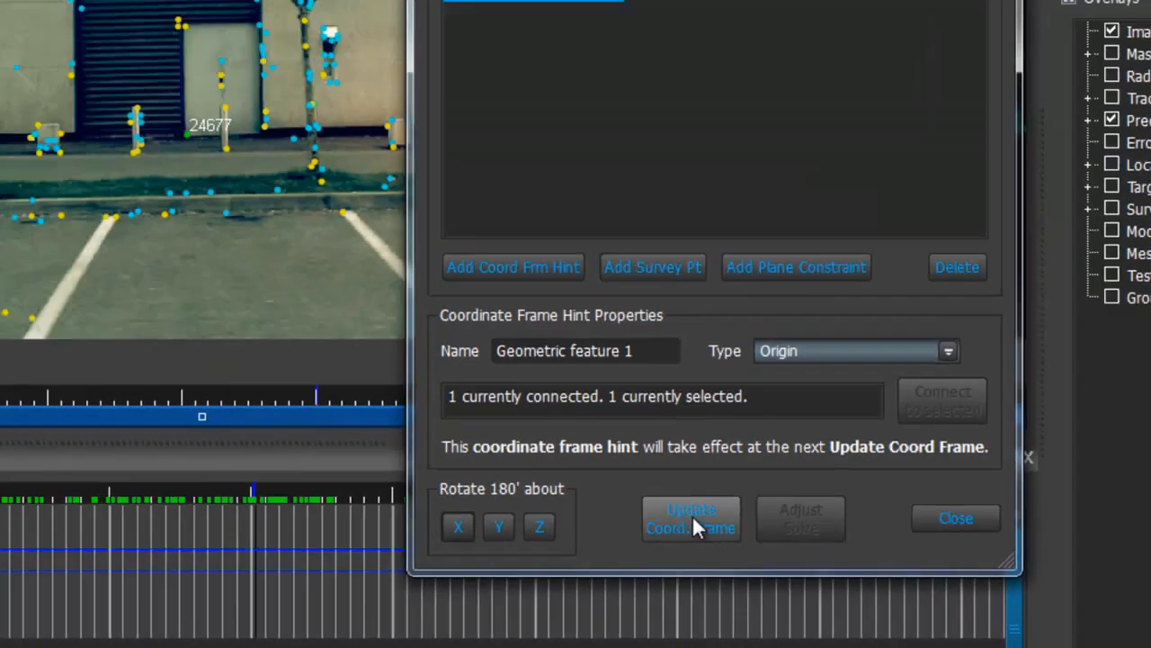
click(471, 469)
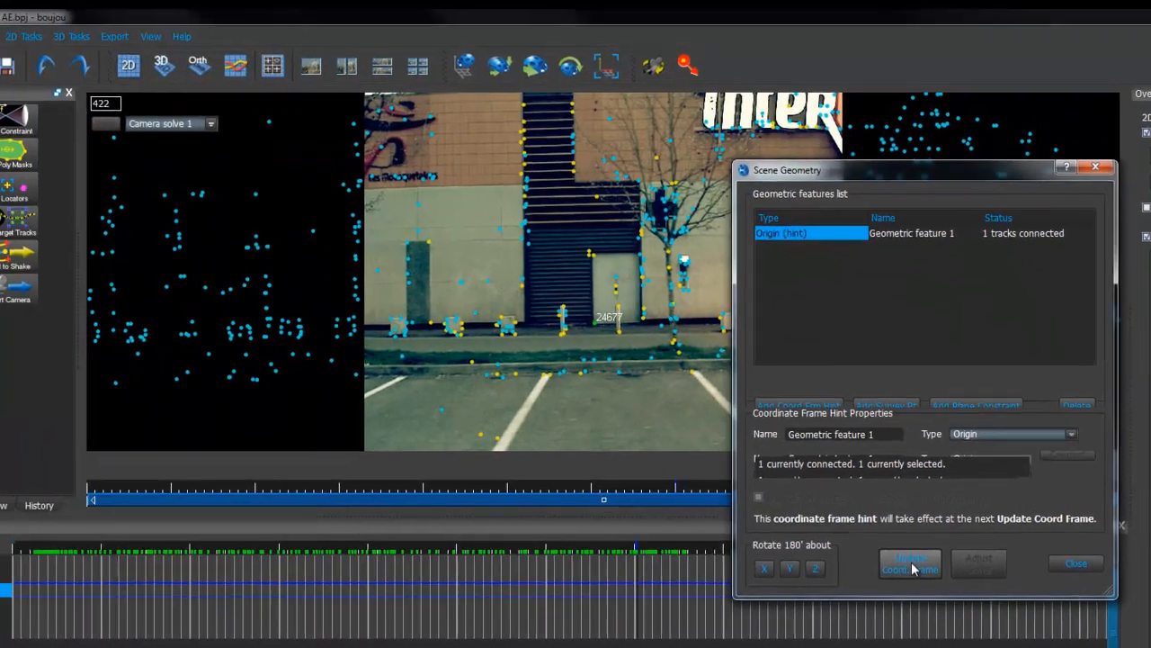
Go to frame 478, clear the origin point selection and add a second coordinate frame hint of type x-axis.
drag(796, 175, 998, 146)
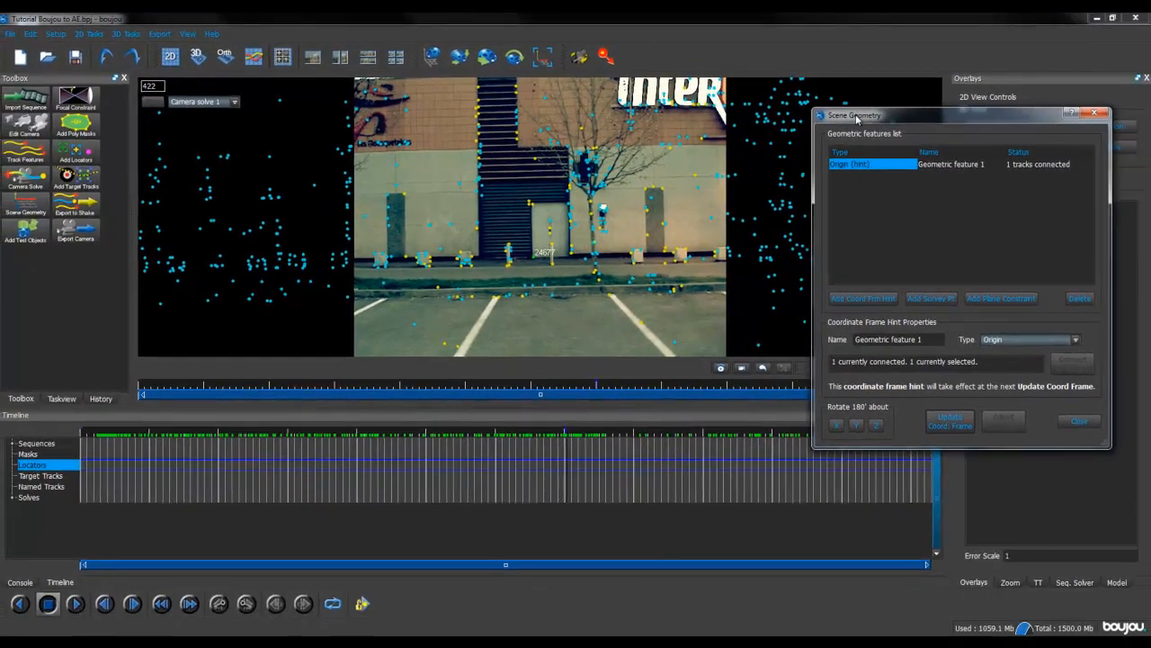
drag(857, 118, 843, 114)
middle_drag(567, 227, 639, 232)
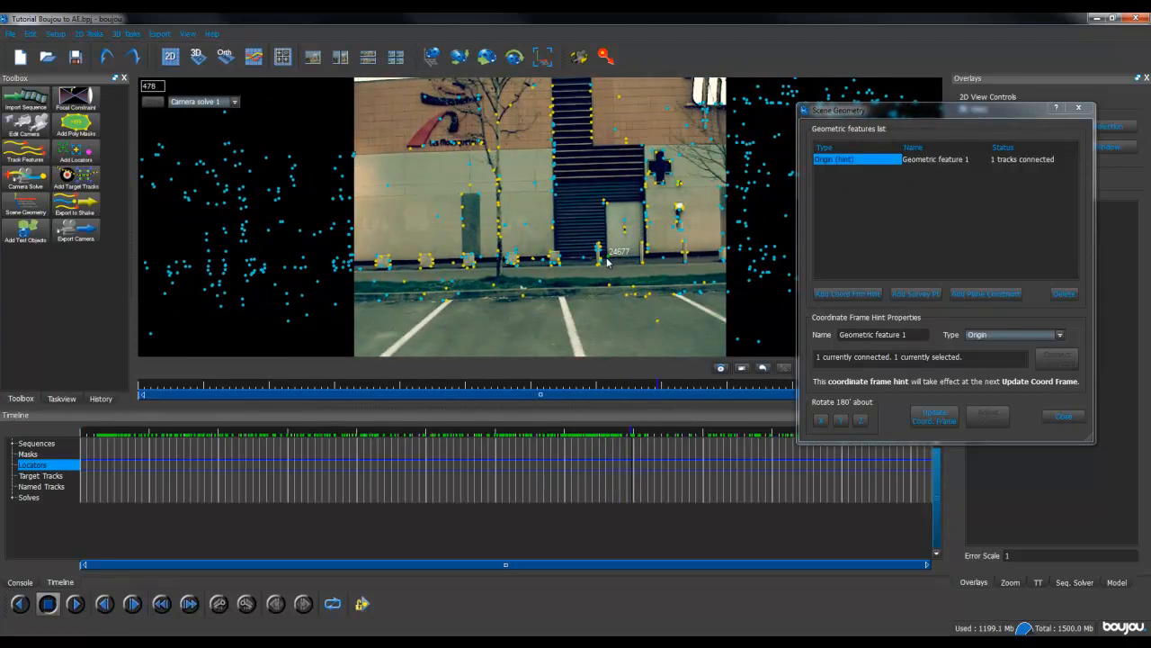
click(526, 205)
click(609, 260)
click(599, 221)
click(890, 215)
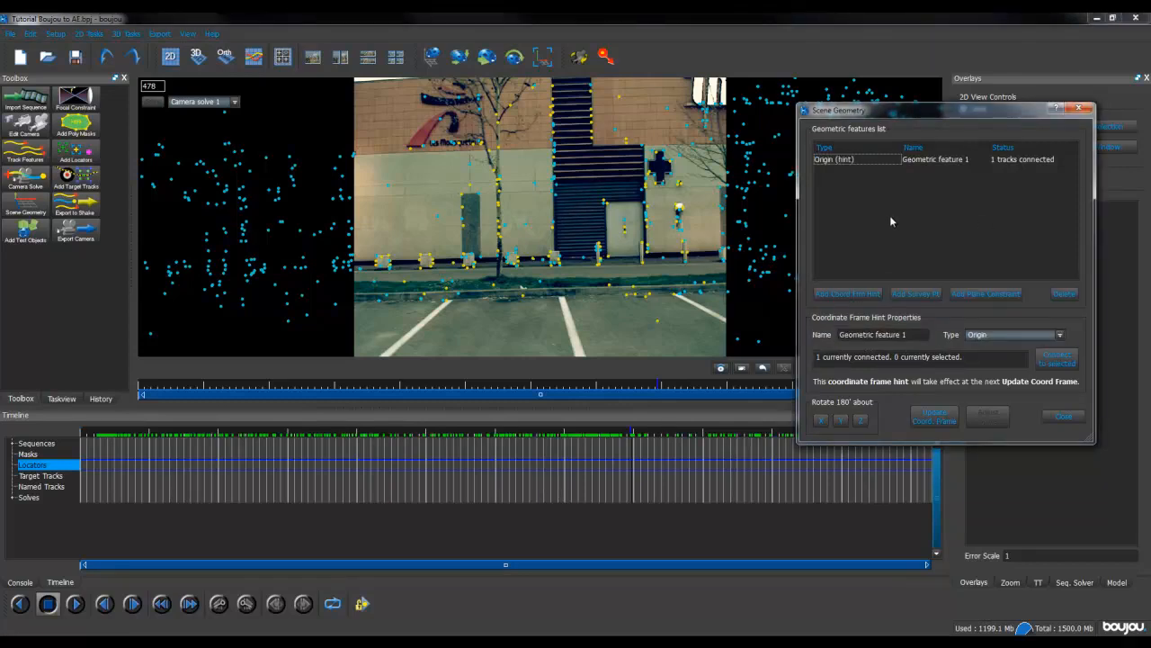
click(834, 300)
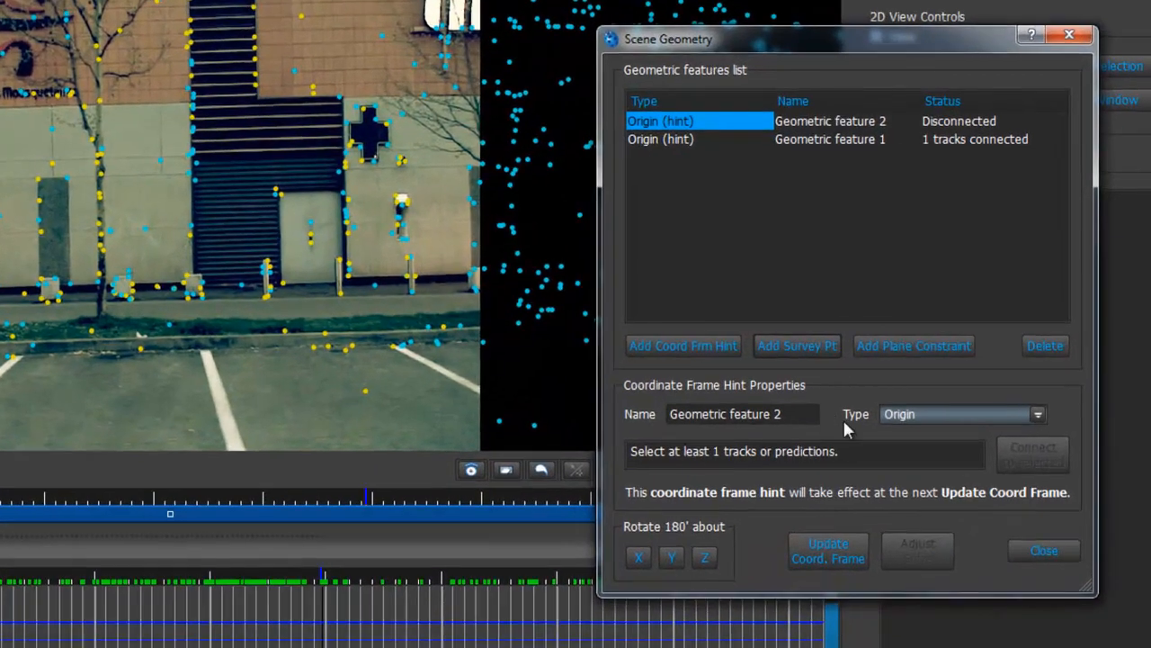
click(916, 416)
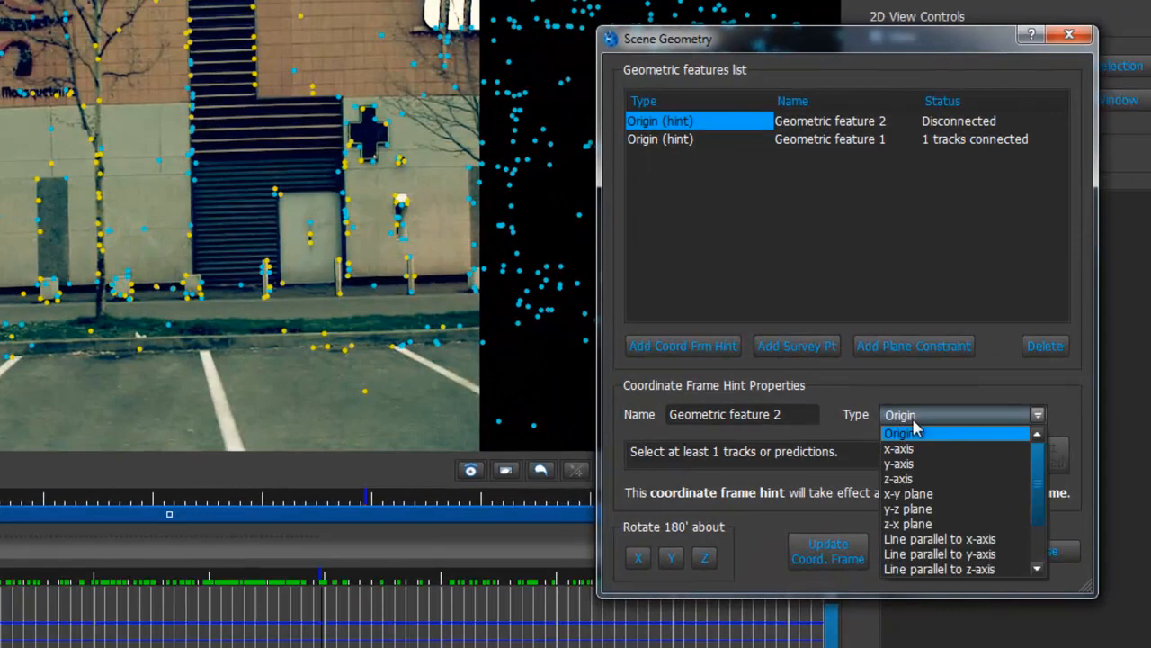
click(902, 448)
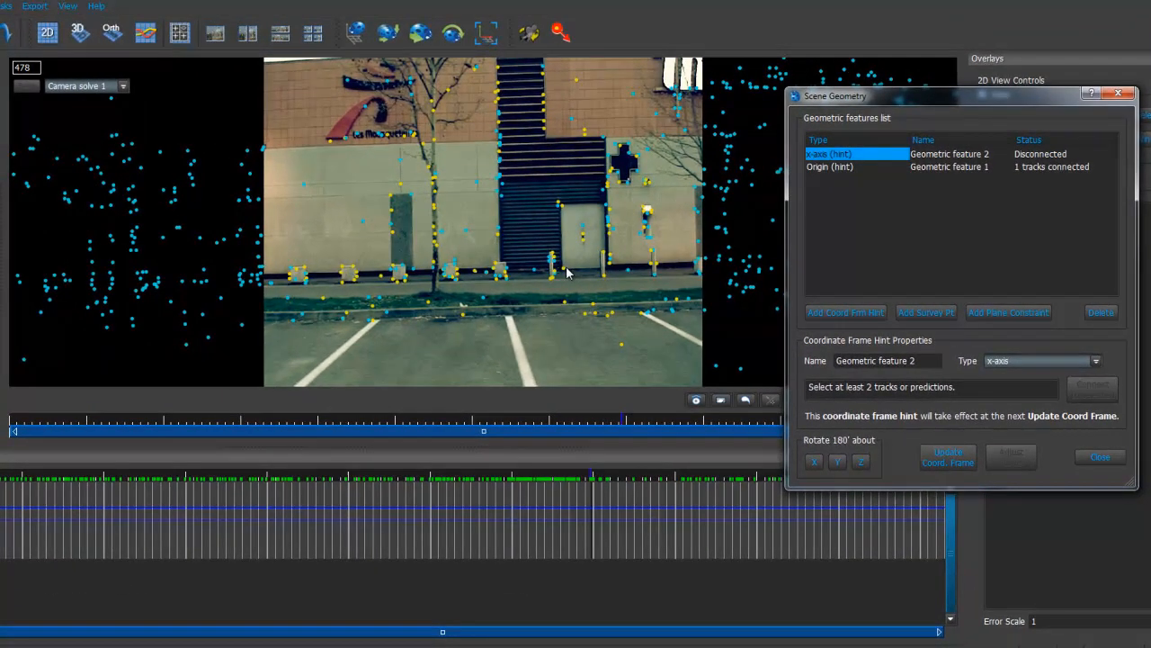
Connect the x-axis hint to the door's lower-left point and the point at the striped panel's lower-left edge, and update the coordinate frame.
click(566, 275)
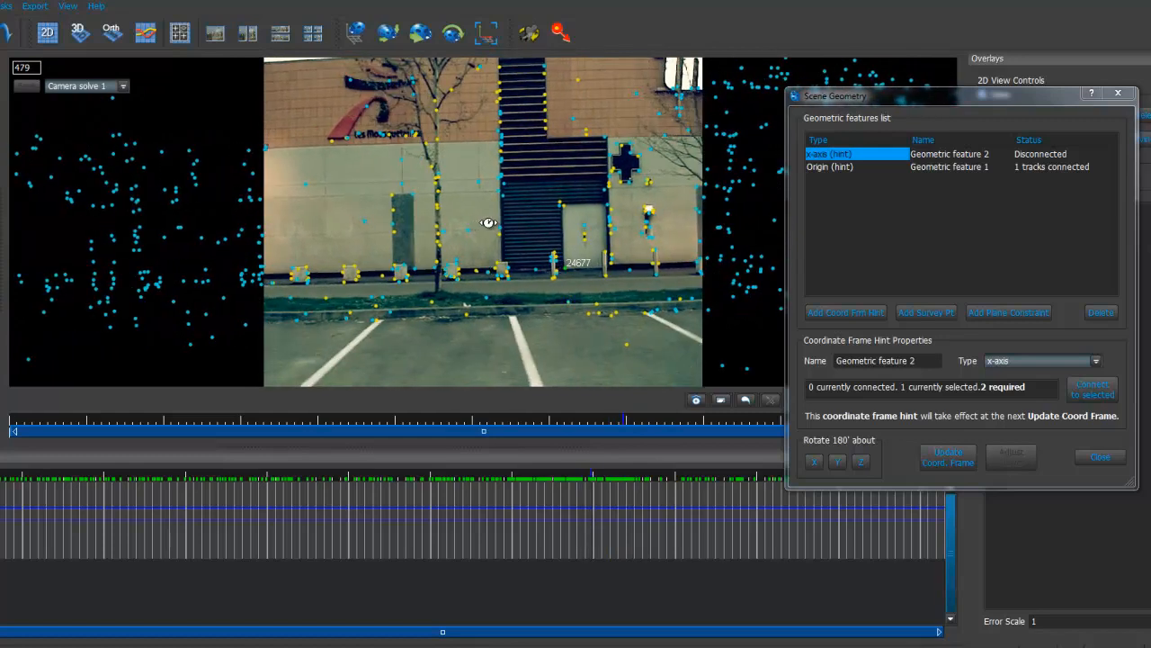
ctrl+click(484, 271)
mouse_move(503, 220)
mouse_down()
mouse_move(521, 218)
mouse_move(475, 225)
mouse_up()
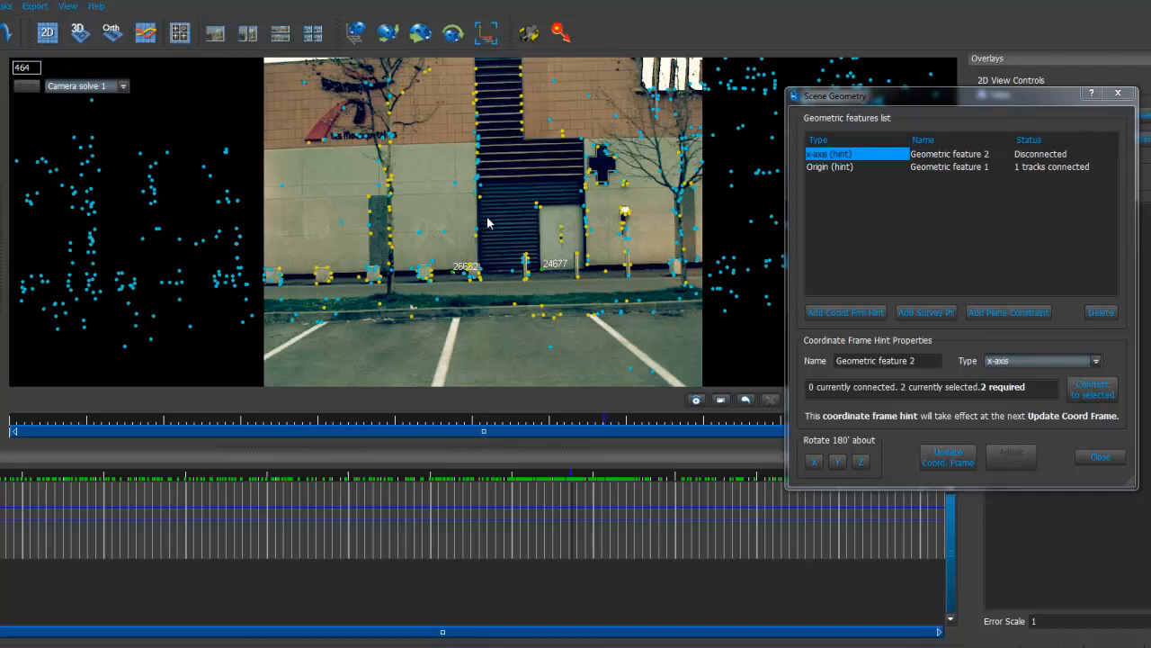
mouse_move(485, 218)
mouse_down()
mouse_move(539, 212)
mouse_move(453, 206)
mouse_move(514, 207)
mouse_move(466, 225)
mouse_up()
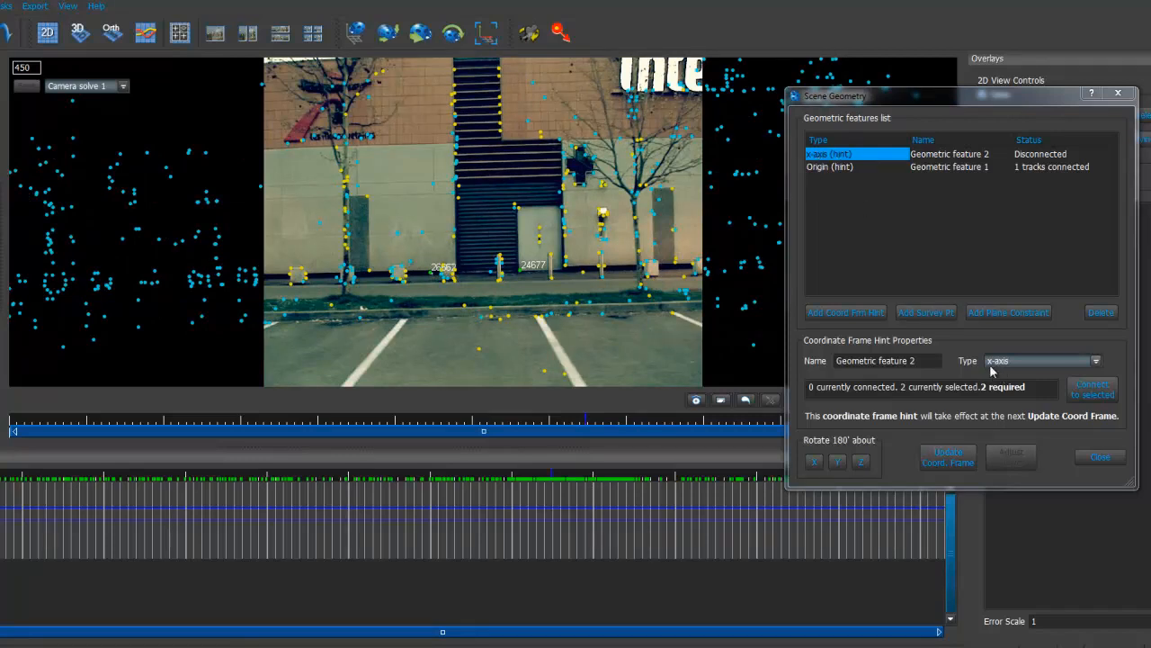
click(1094, 392)
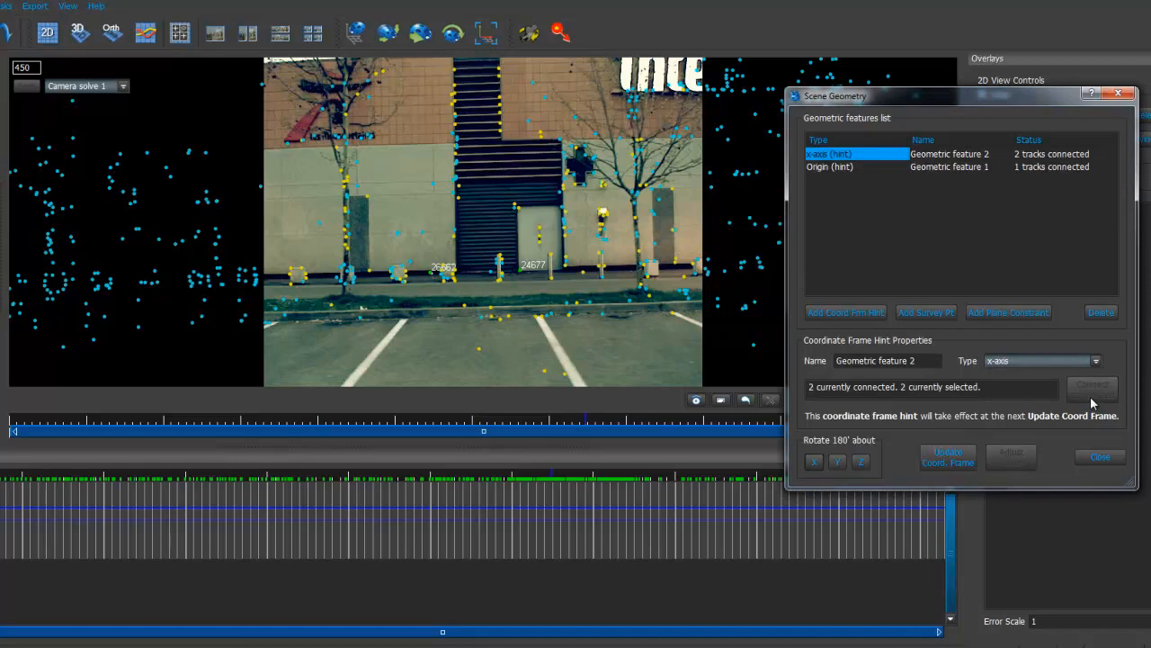
click(943, 465)
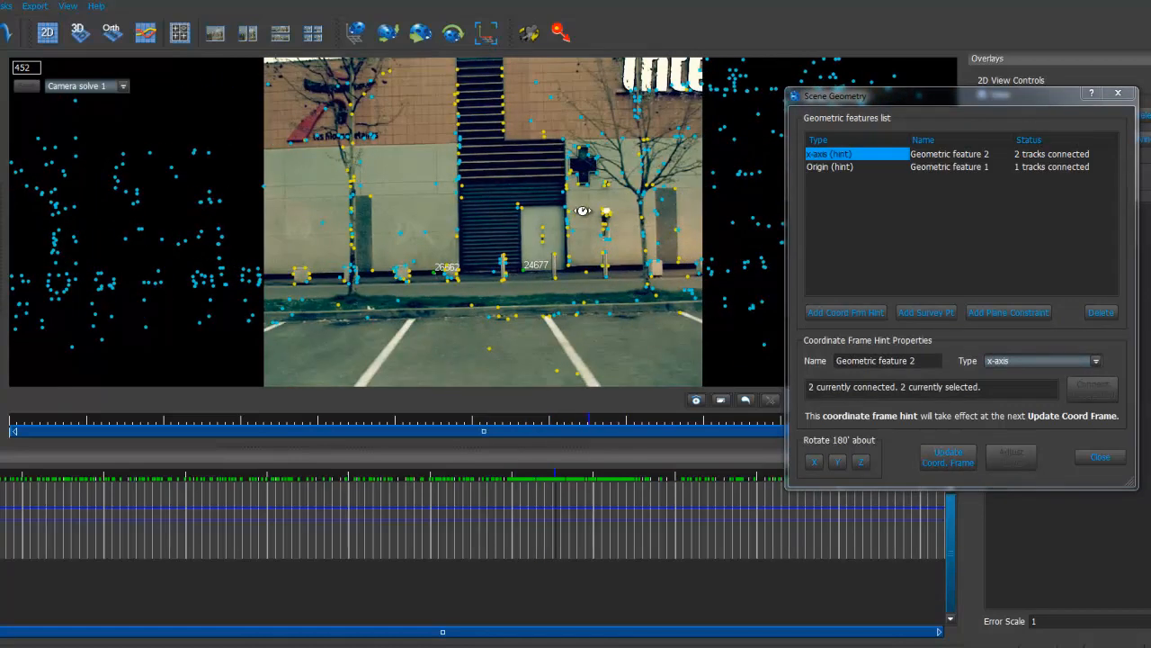
Clear the point and hint selection and add a third coordinate frame hint of type y-axis.
click(584, 249)
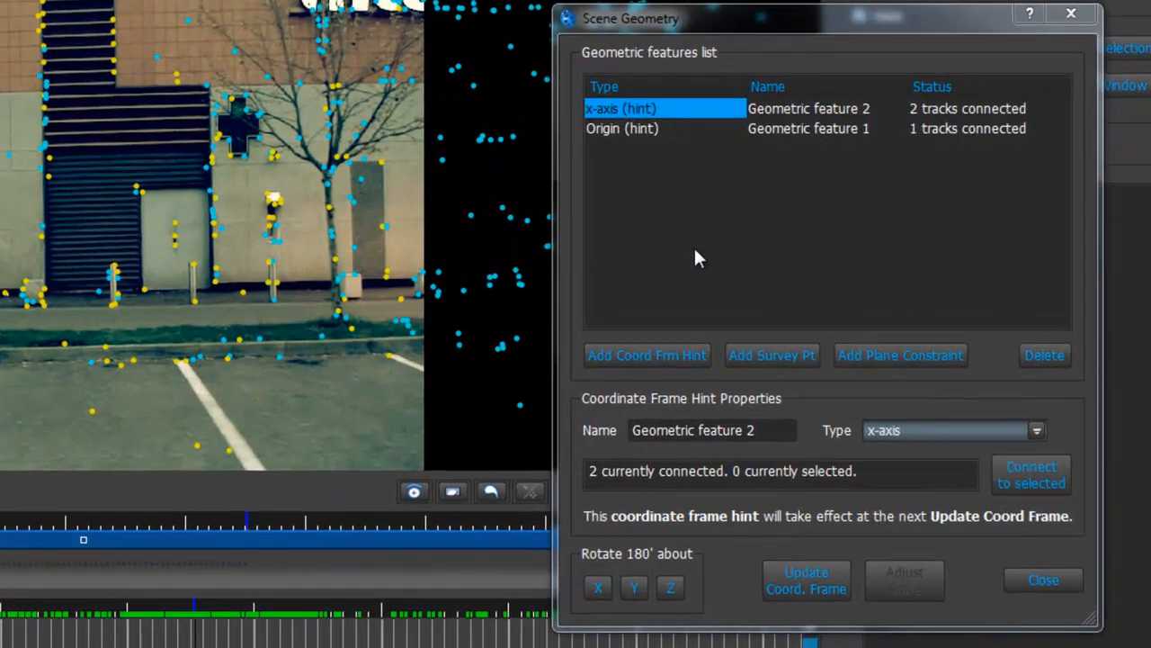
click(880, 250)
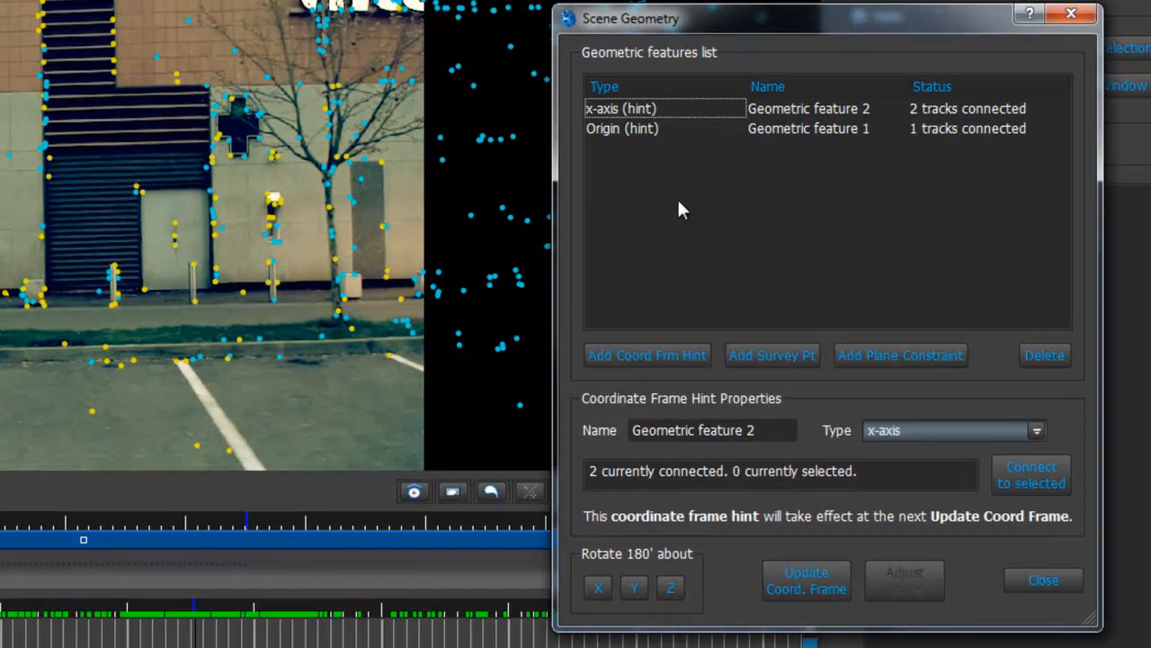
click(626, 354)
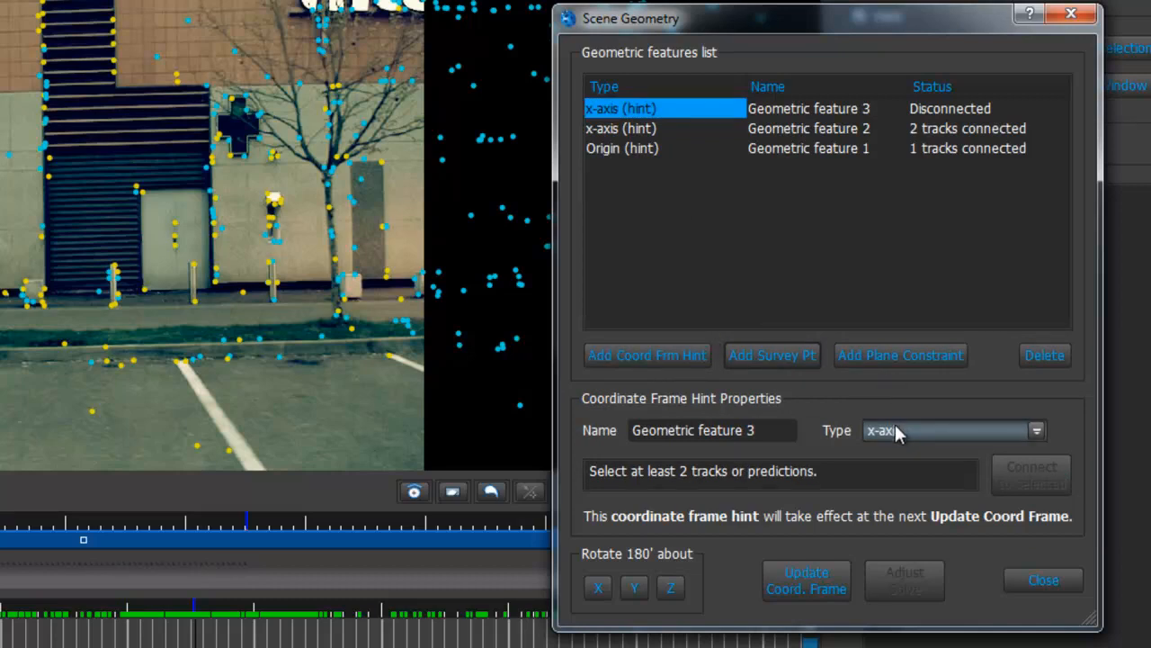
click(875, 435)
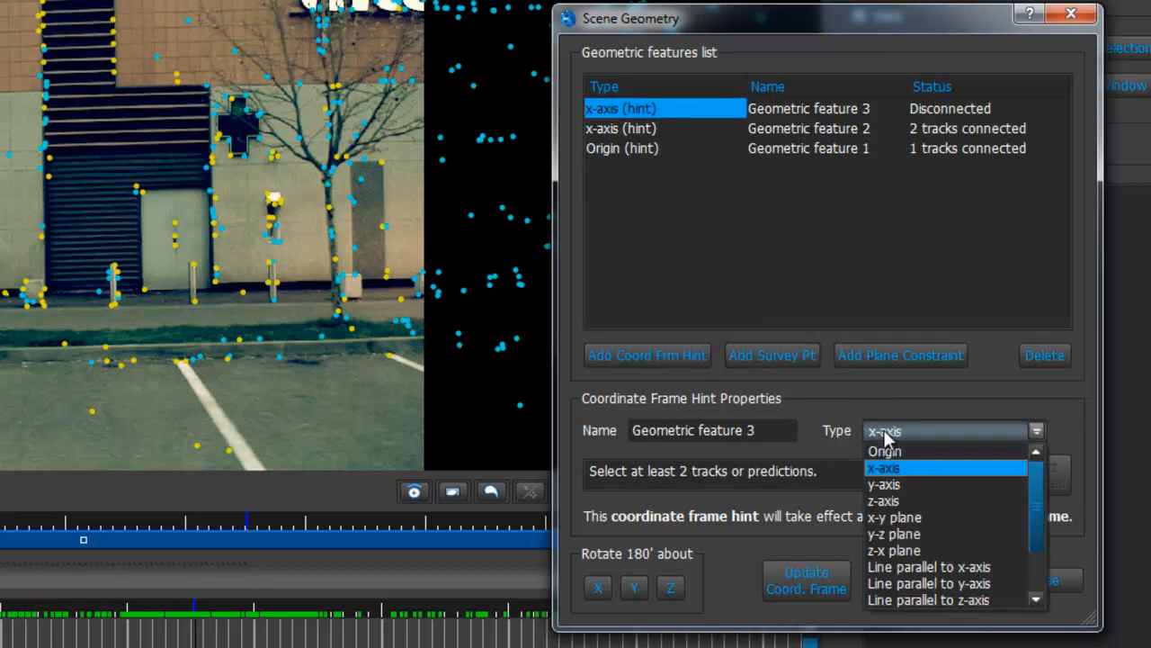
click(885, 484)
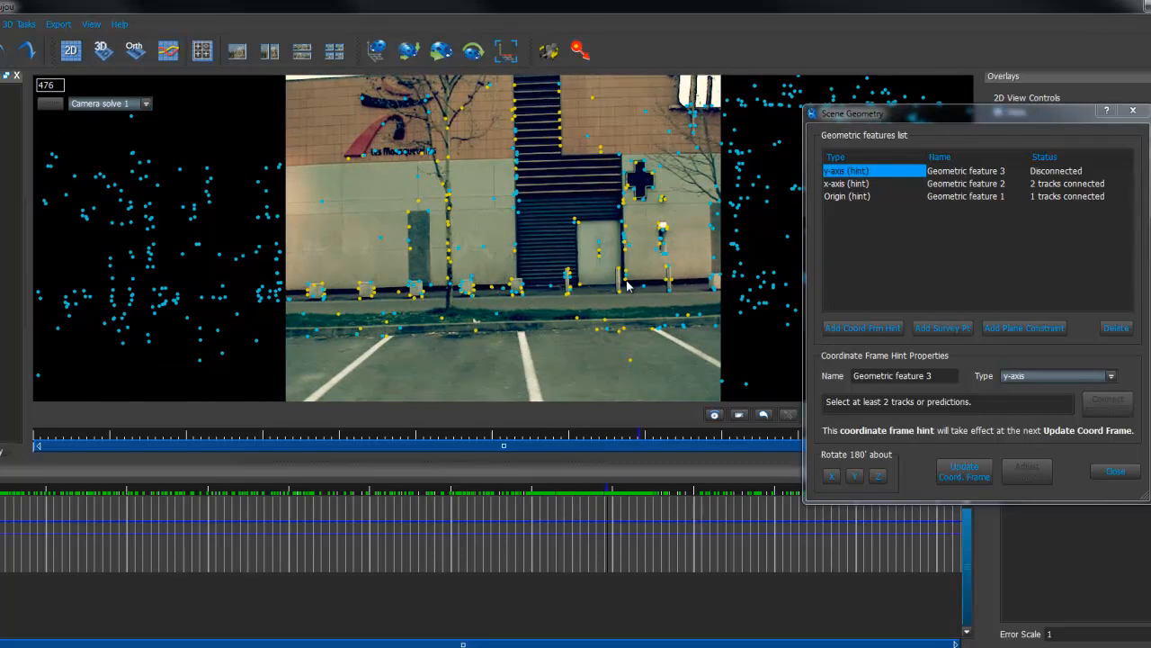
Connect the y-axis hint to the door's lower-left and upper-left corner points and update the coordinate frame.
click(582, 289)
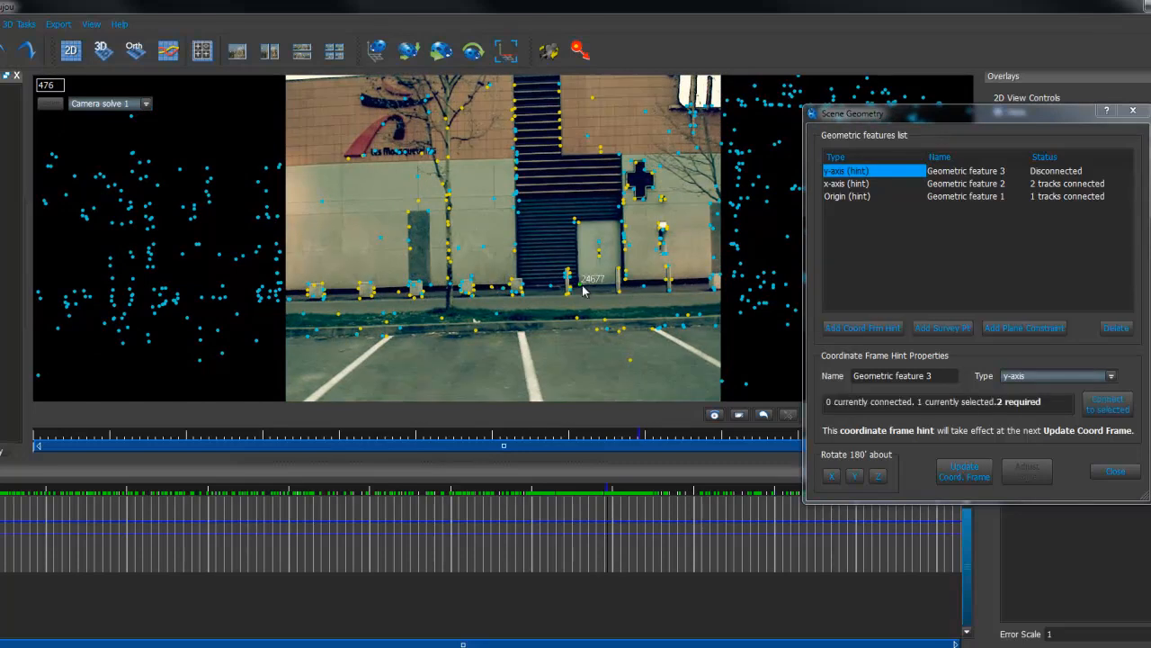
shift+click(580, 223)
mouse_move(594, 205)
middle_down()
mouse_move(559, 201)
mouse_move(605, 204)
middle_up()
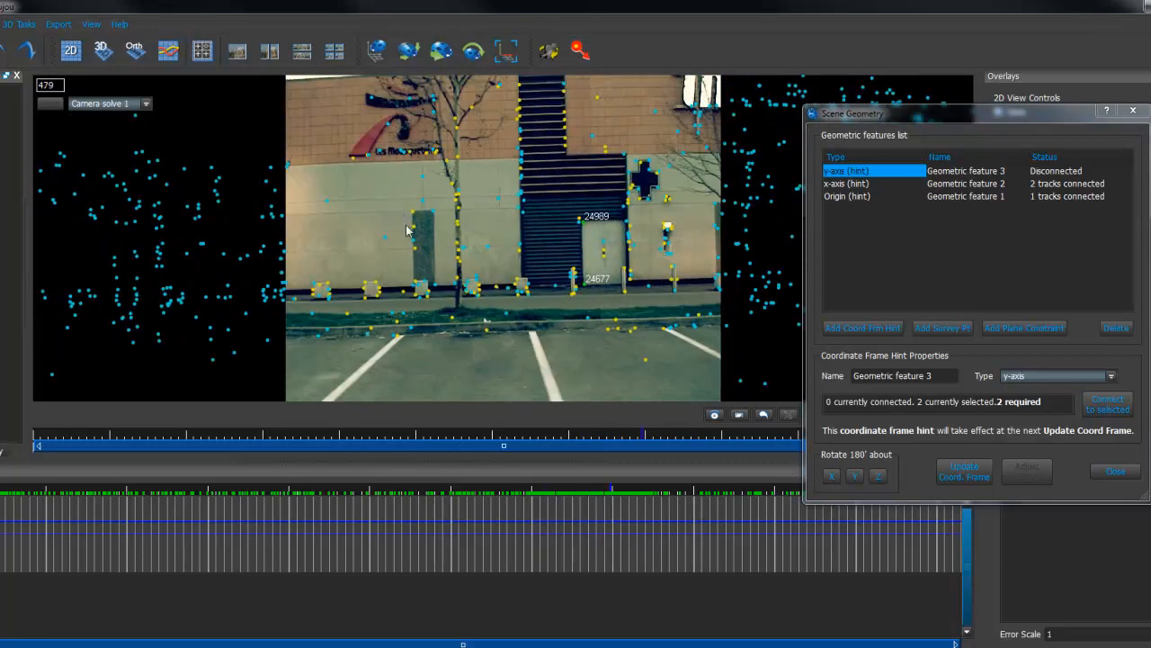
middle_drag(382, 224, 351, 215)
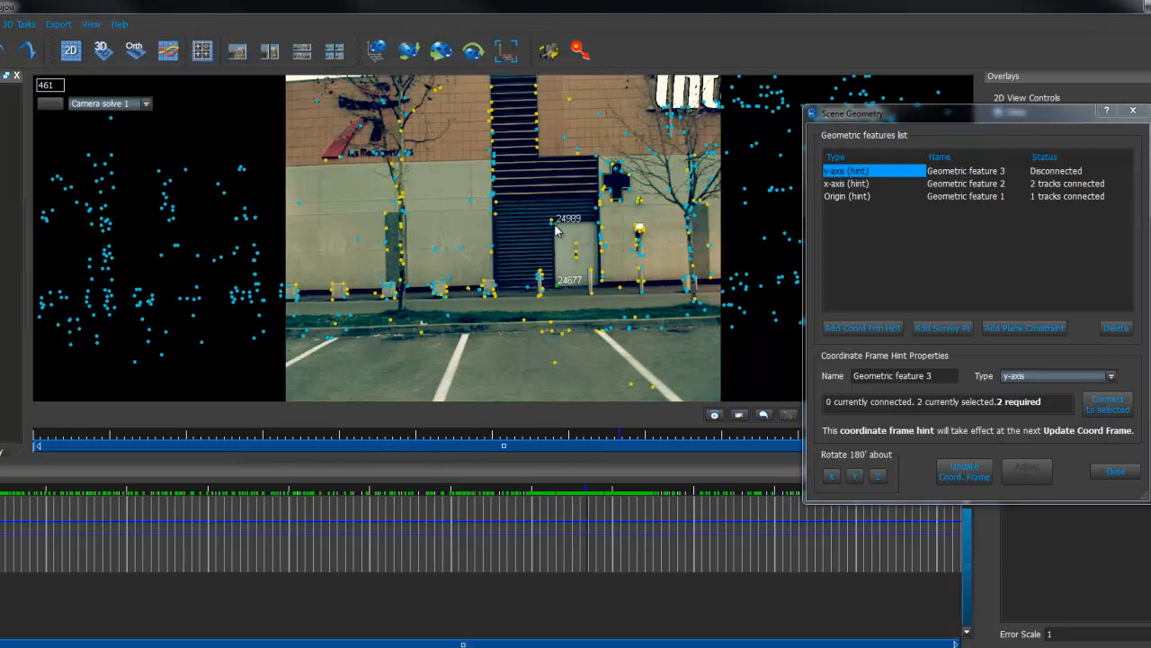
click(1107, 410)
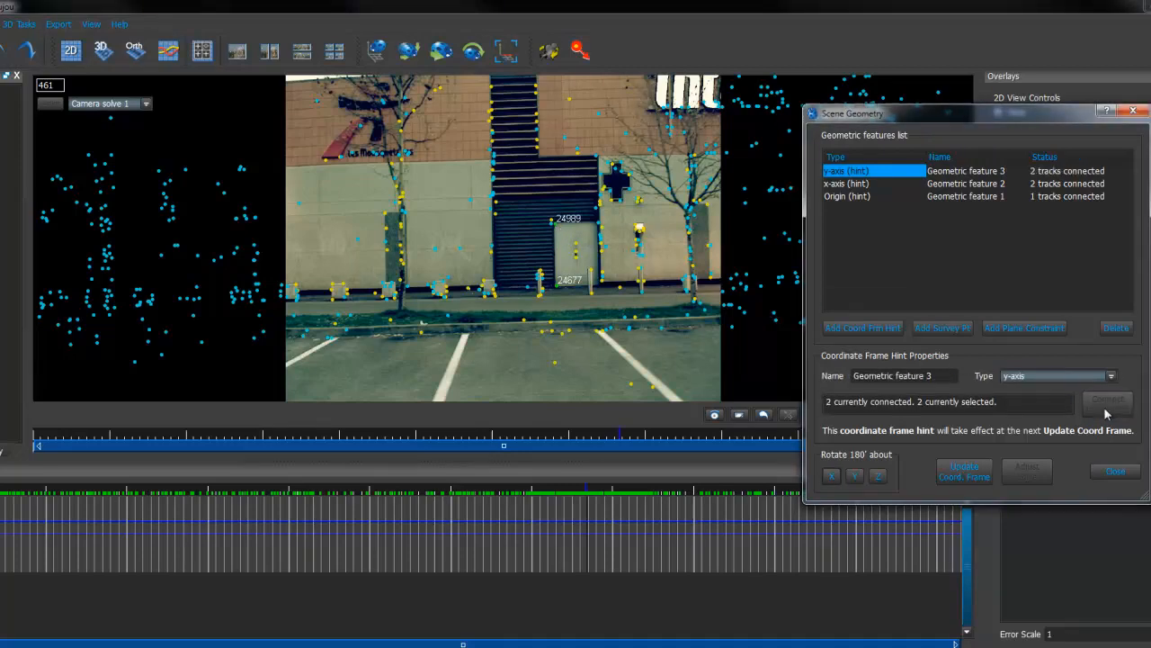
click(960, 471)
Scrub the footage back to frame 371 to check the y-axis points against the door, and clear the point selection.
scroll(457, 246, up, 20)
scroll(435, 255, up, 4)
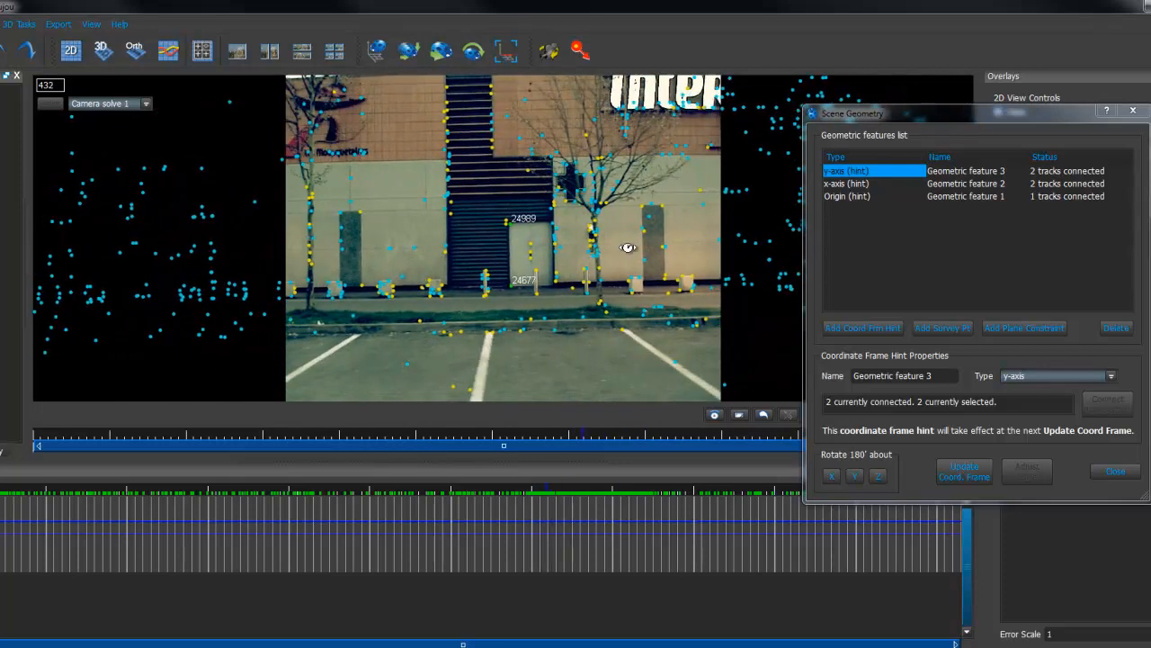
scroll(628, 247, up, 20)
scroll(588, 246, up, 20)
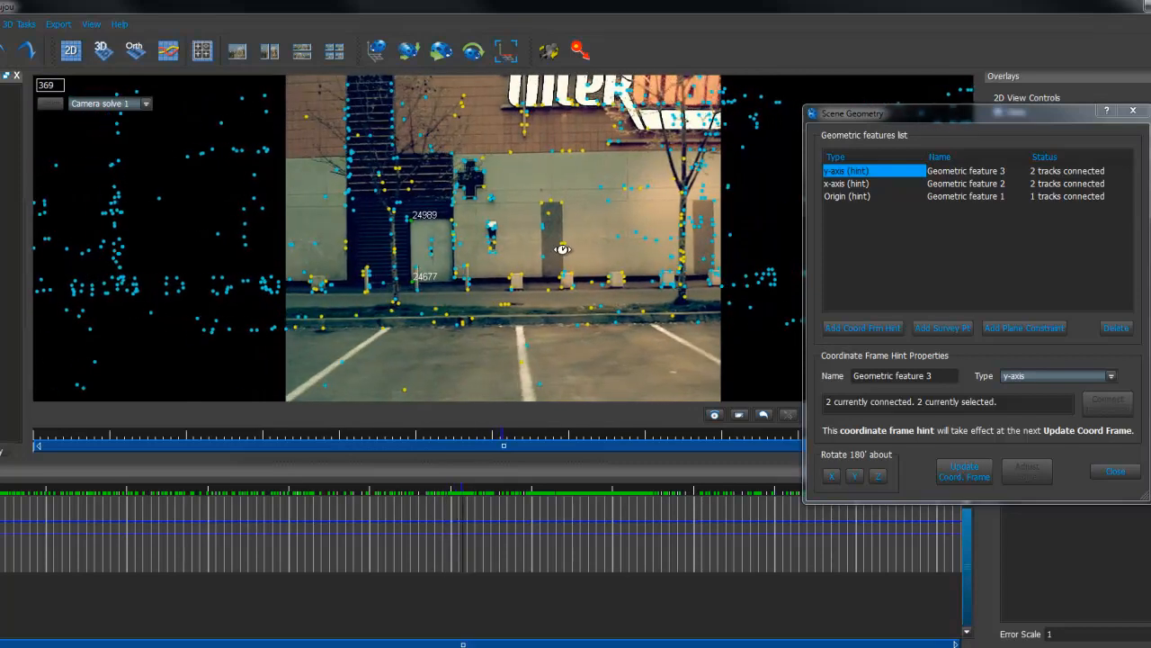
scroll(562, 249, down, 2)
click(535, 245)
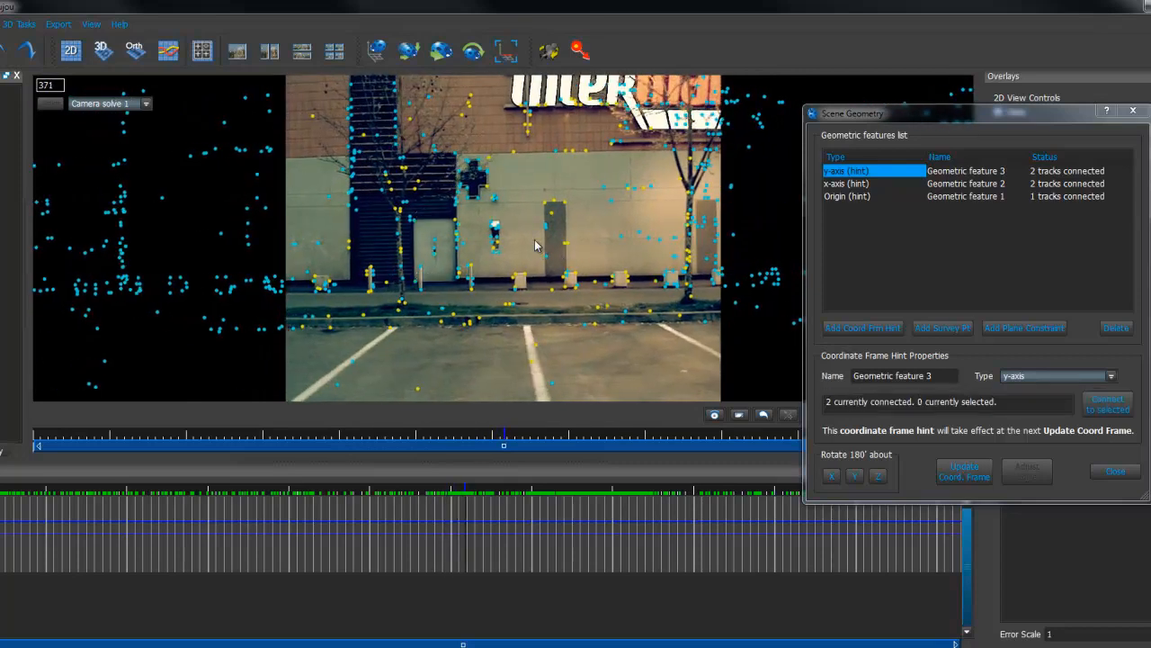
Clear the hint selection and add a fourth coordinate frame hint of type z-axis.
click(901, 245)
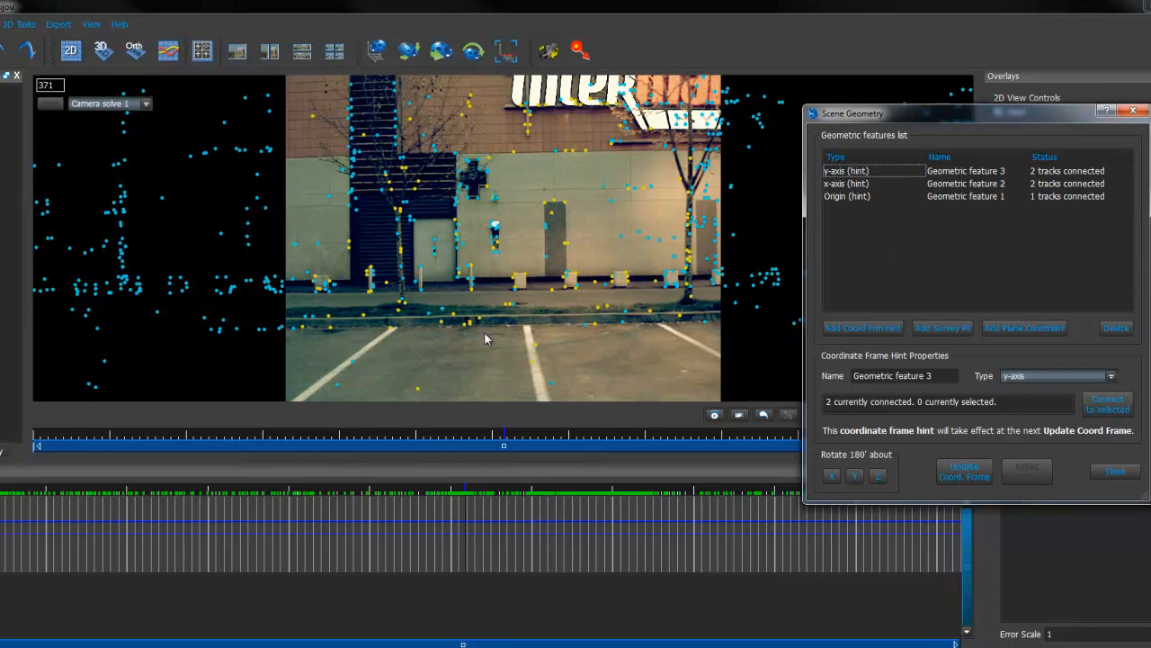
click(862, 328)
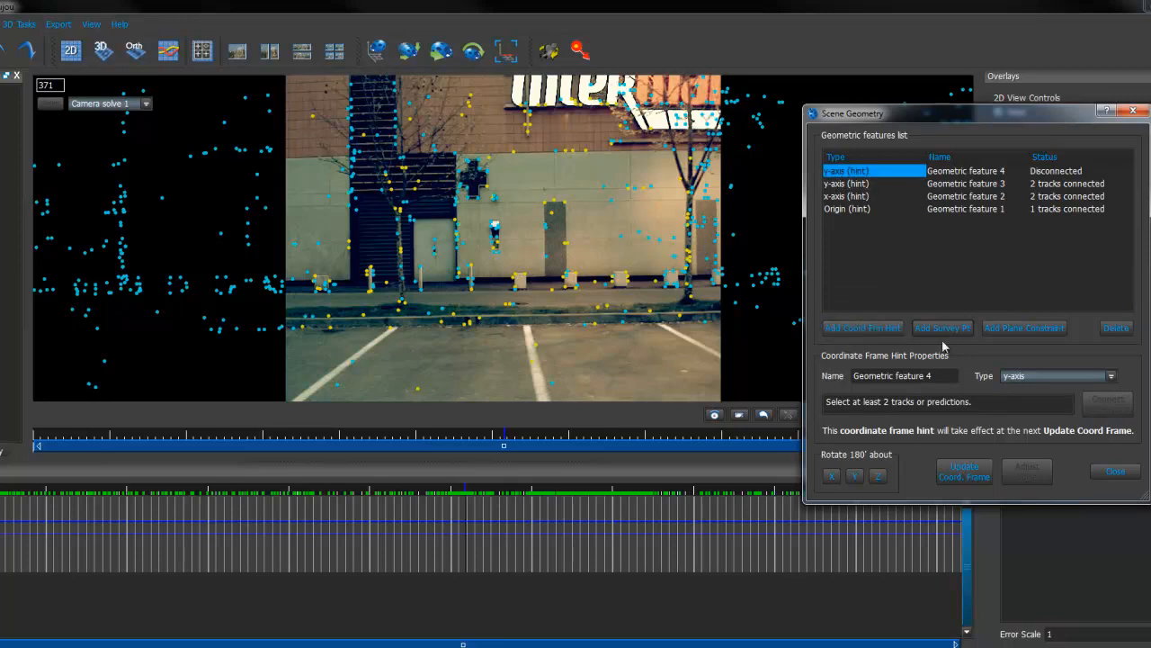
click(1016, 380)
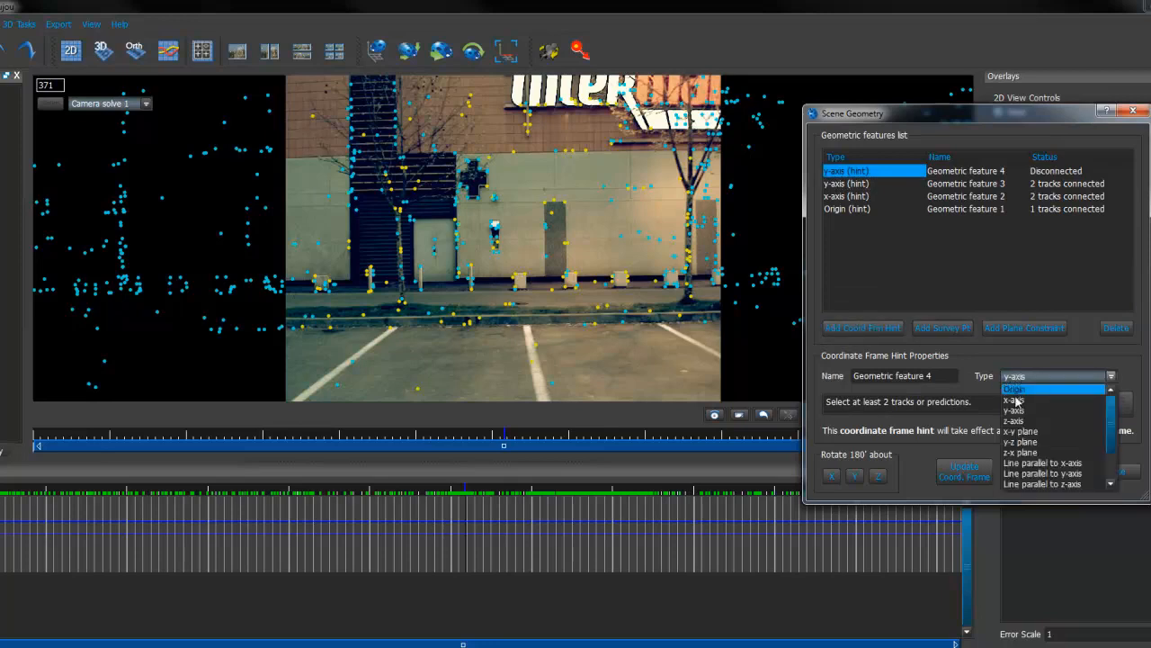
click(1022, 423)
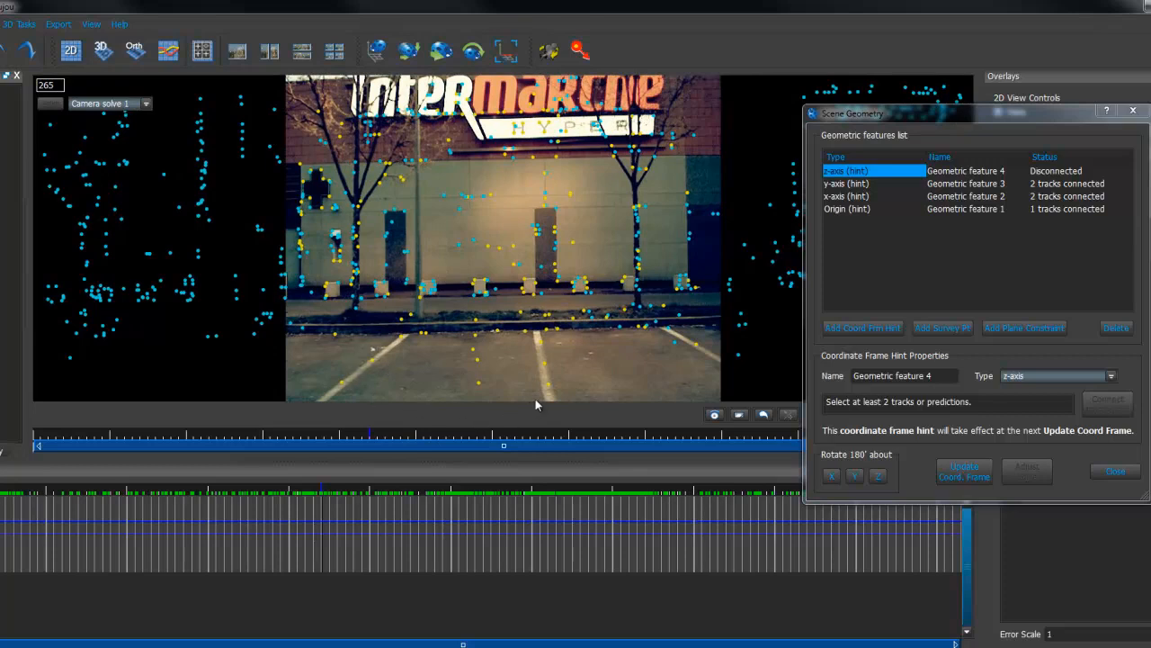
Select the point on the central white parking line and the point at the base of the block beside the door as z-axis points.
click(550, 384)
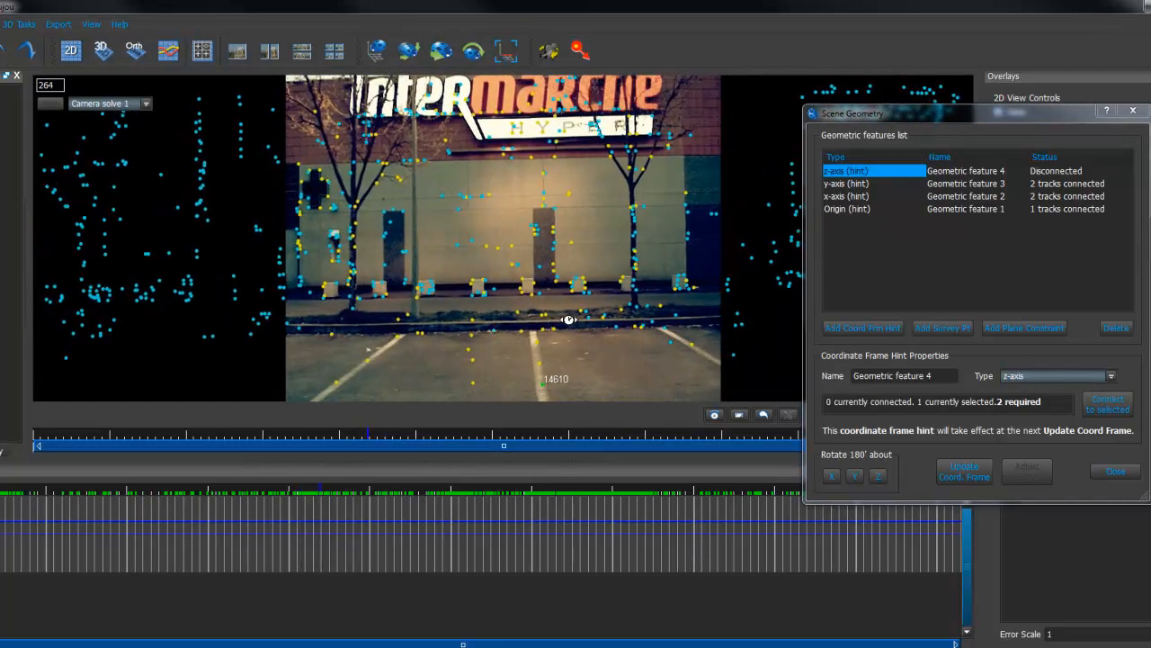
shift+click(541, 294)
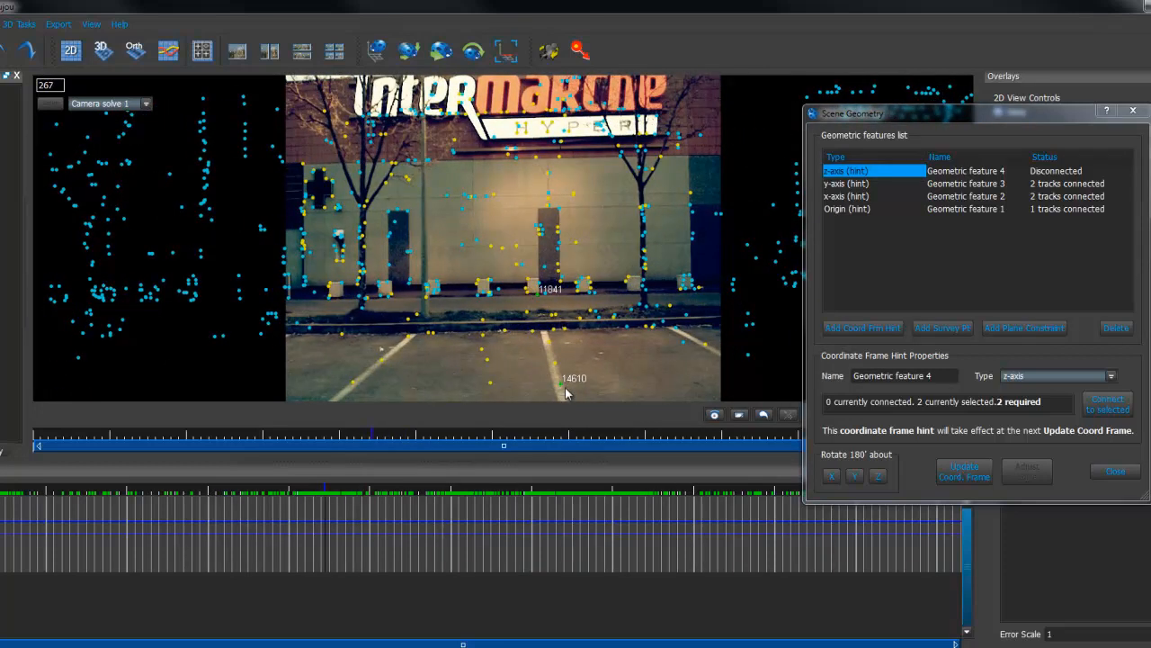
click(562, 385)
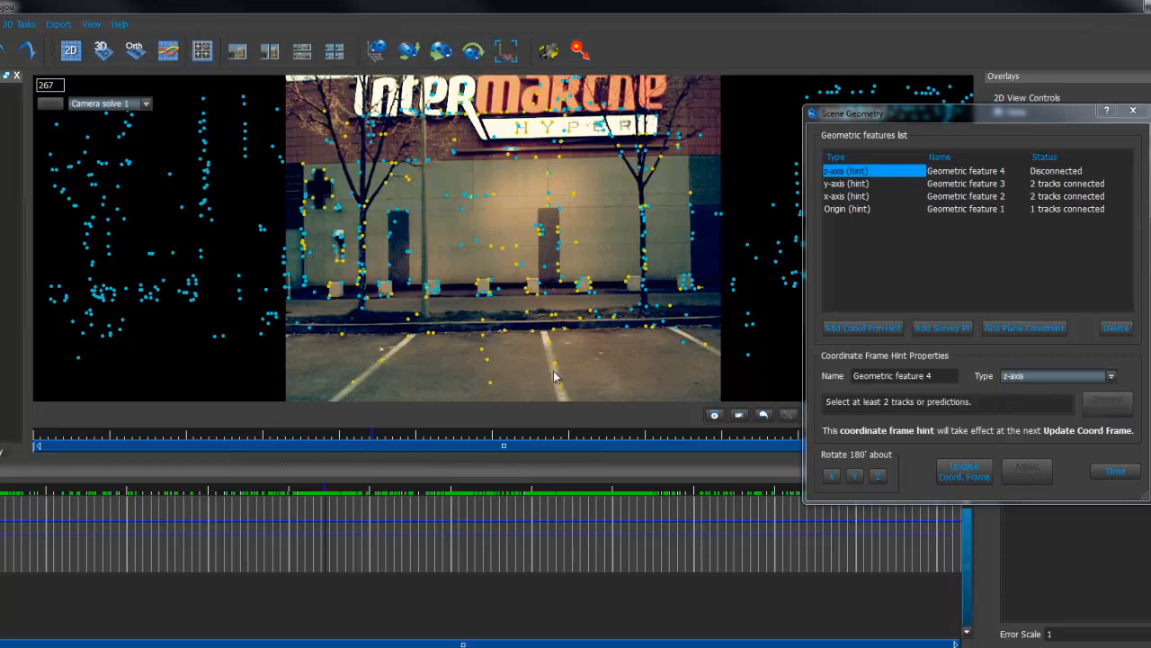
click(563, 384)
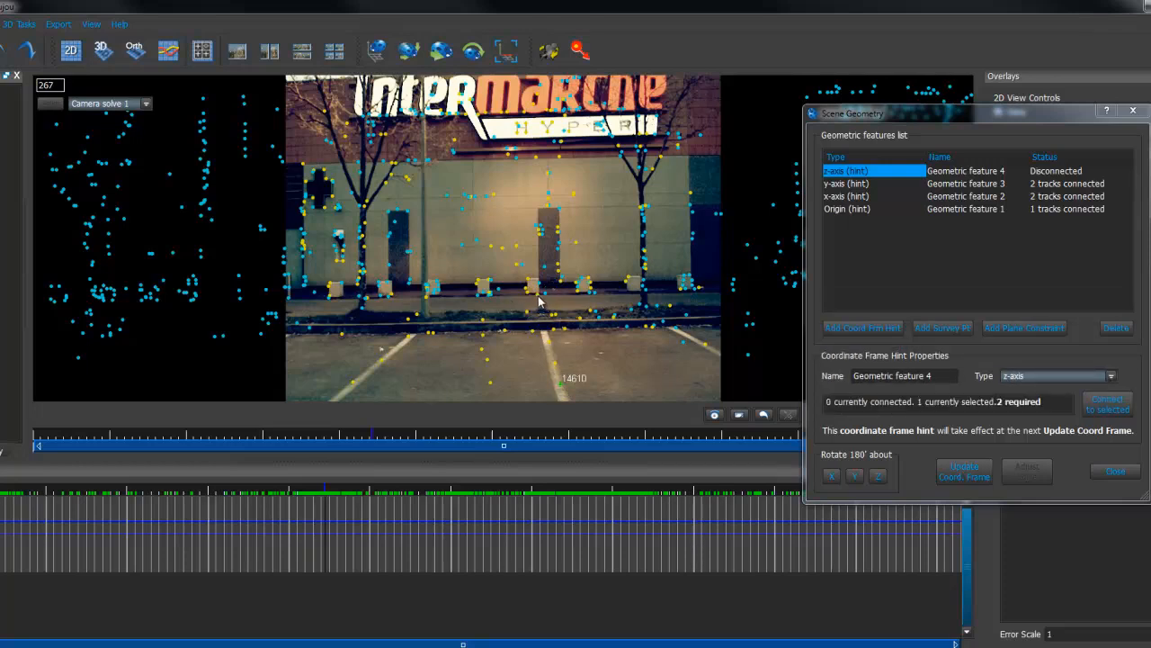
click(567, 393)
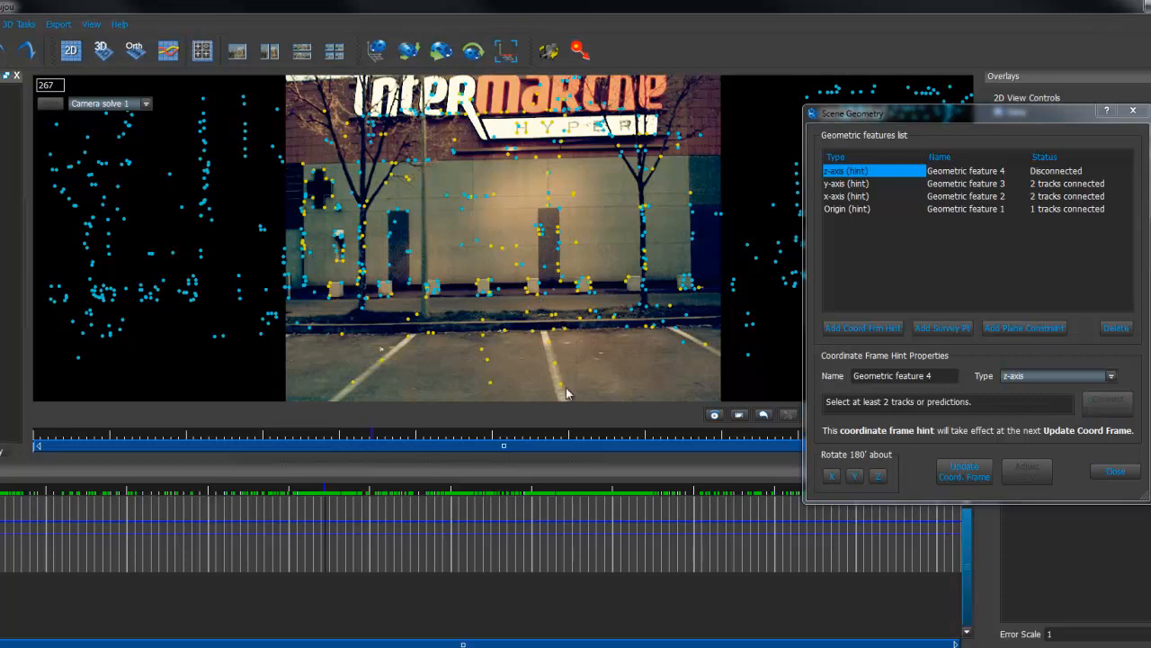
click(563, 389)
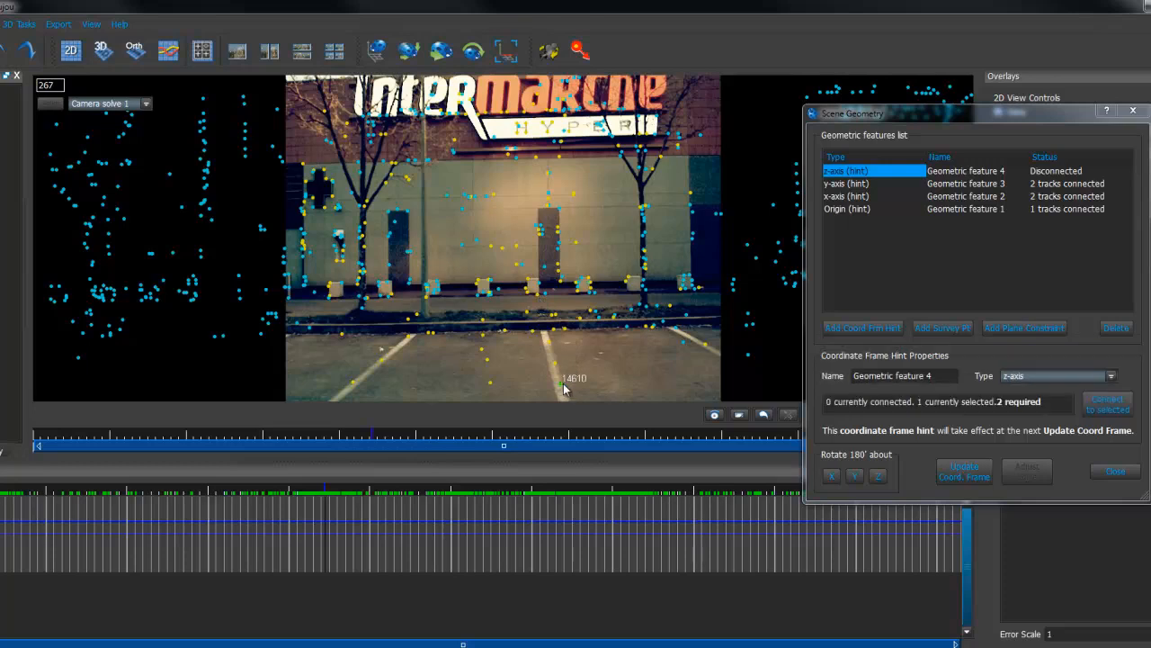
click(539, 300)
scroll(553, 321, down, 10)
scroll(573, 320, up, 8)
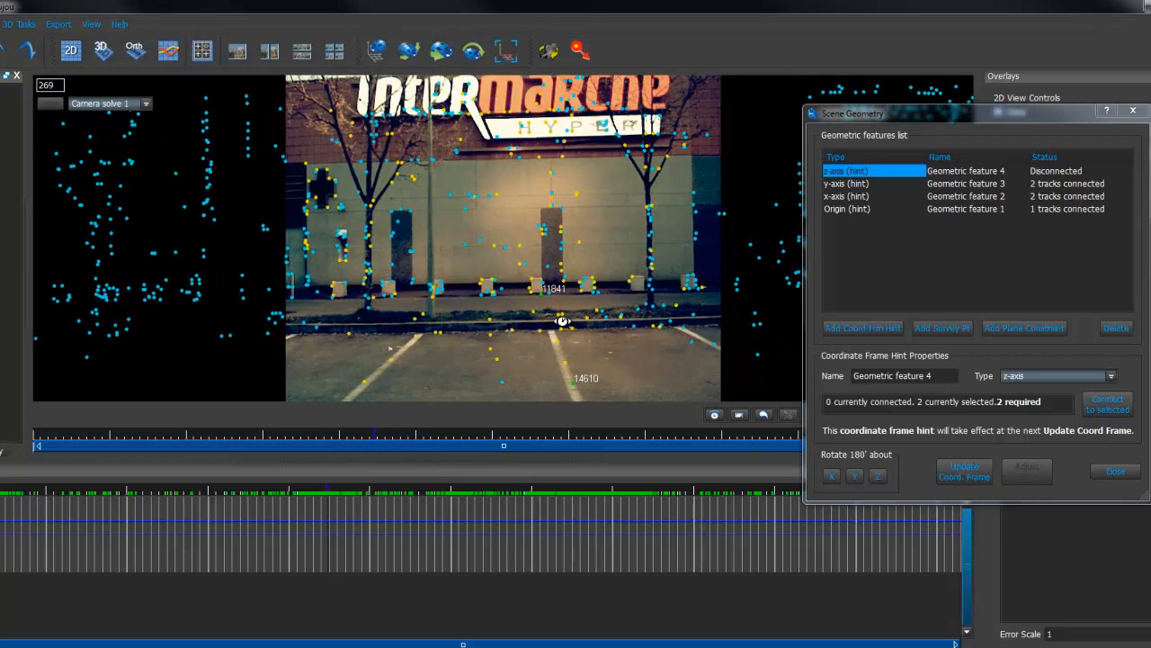
click(575, 389)
Connect the z-axis hint to the two selected points and update the coordinate frame.
drag(863, 117, 704, 152)
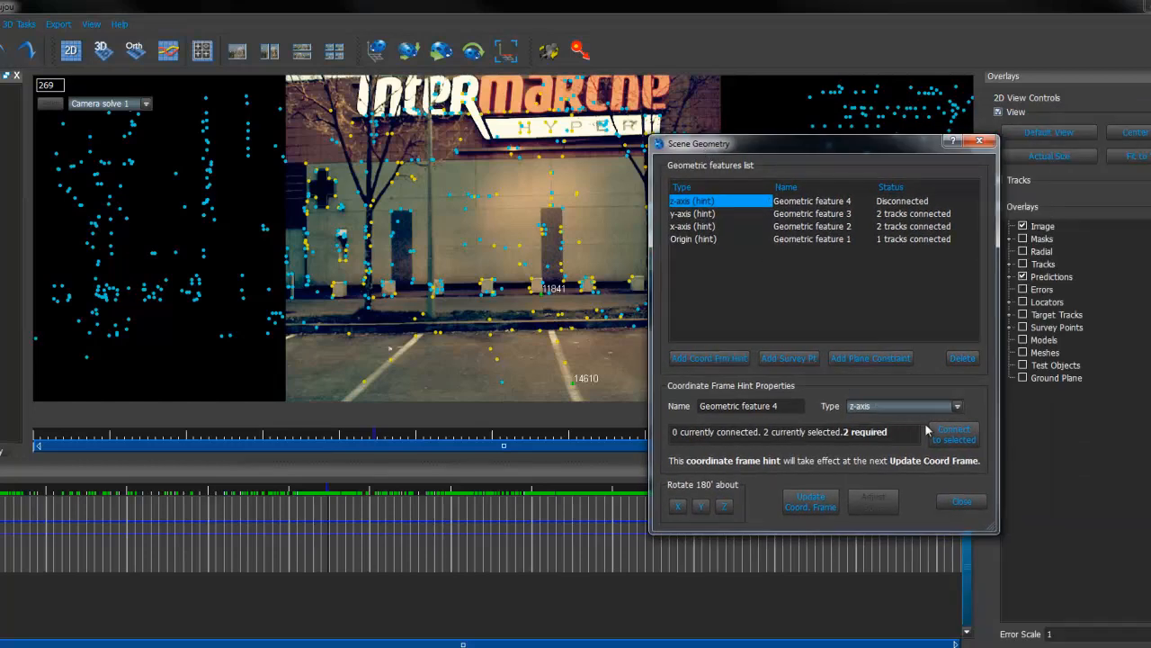
click(955, 435)
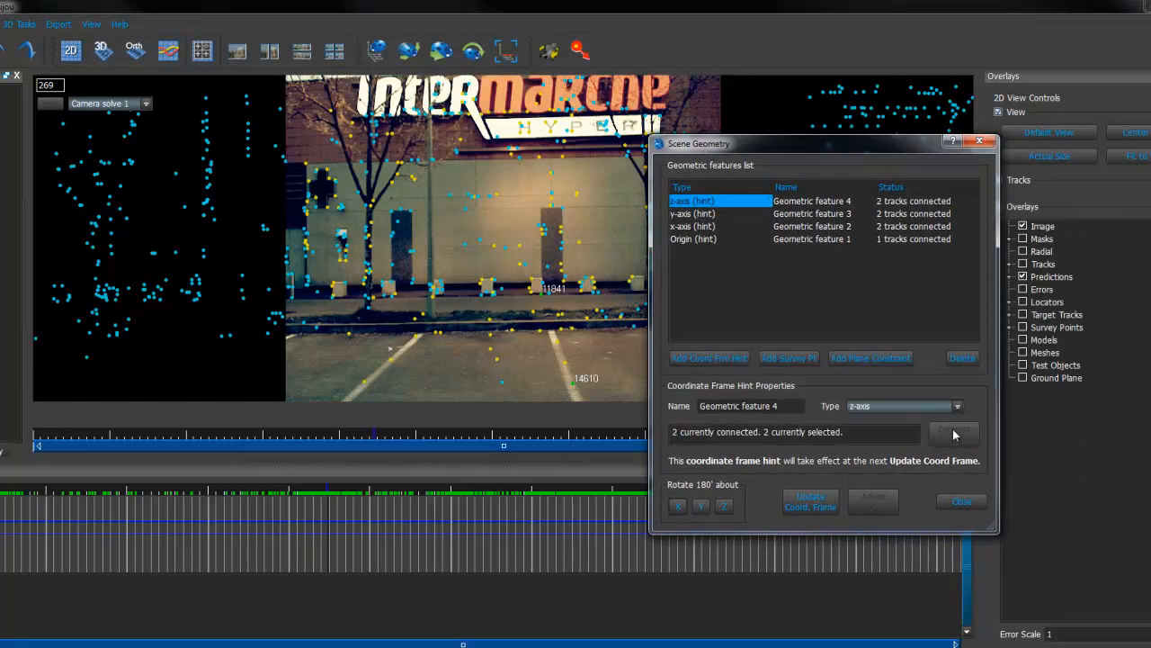
click(810, 502)
drag(755, 146, 872, 196)
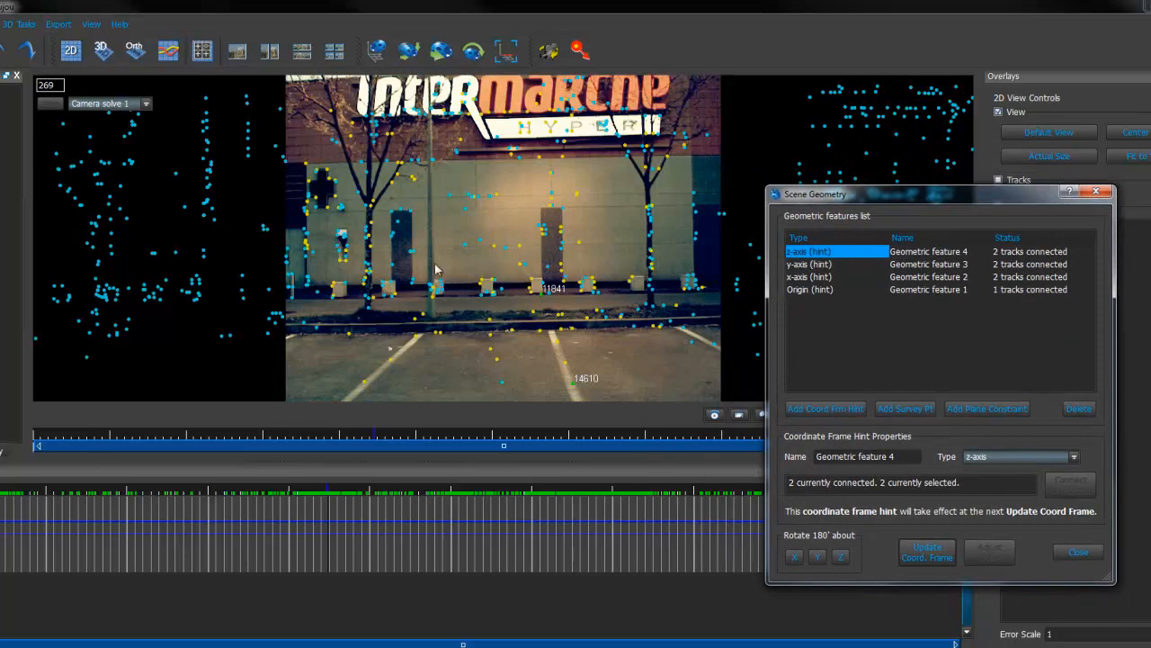
Add a fifth coordinate frame hint of type z-x plane while keeping the two ground points selected.
key(space)
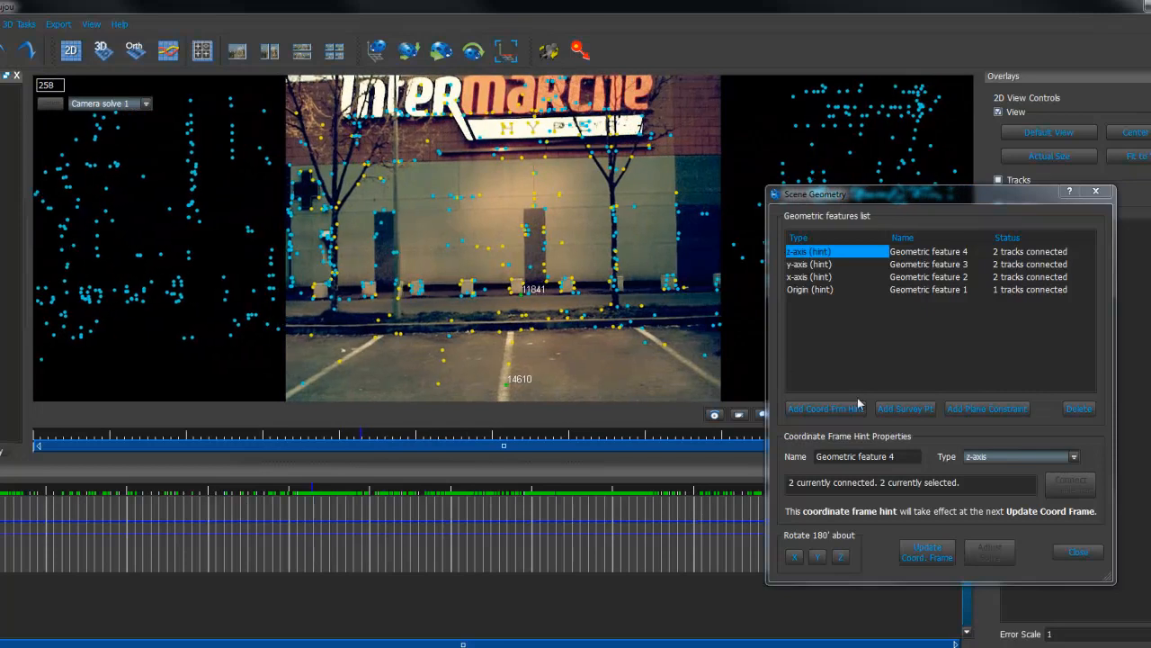
click(886, 355)
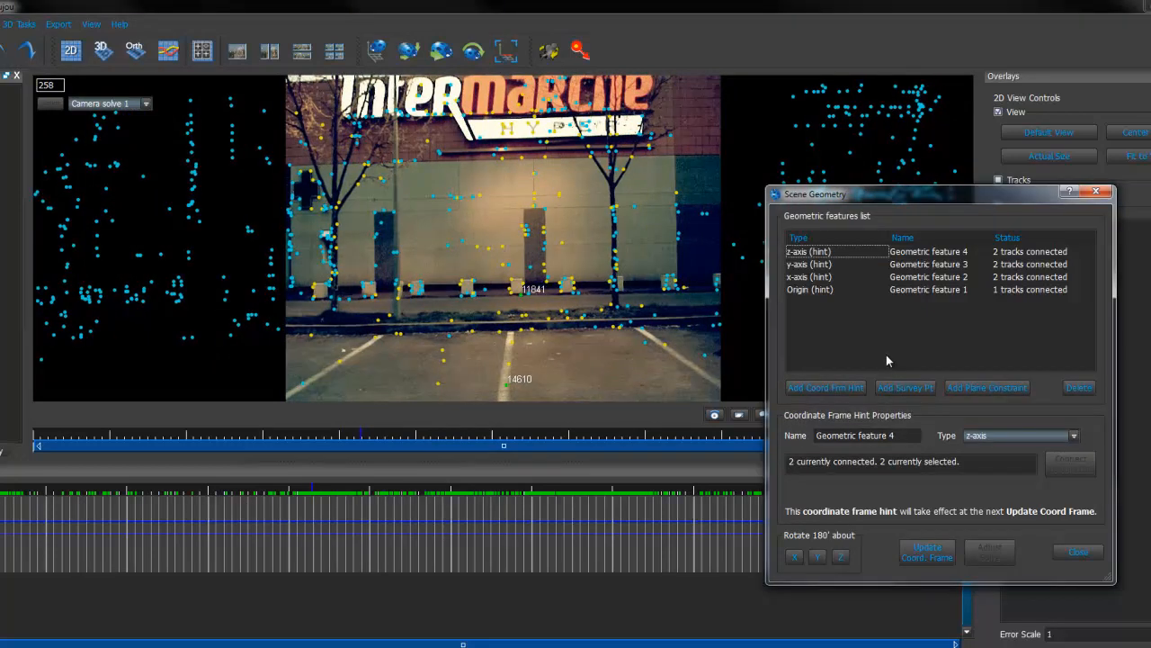
click(983, 456)
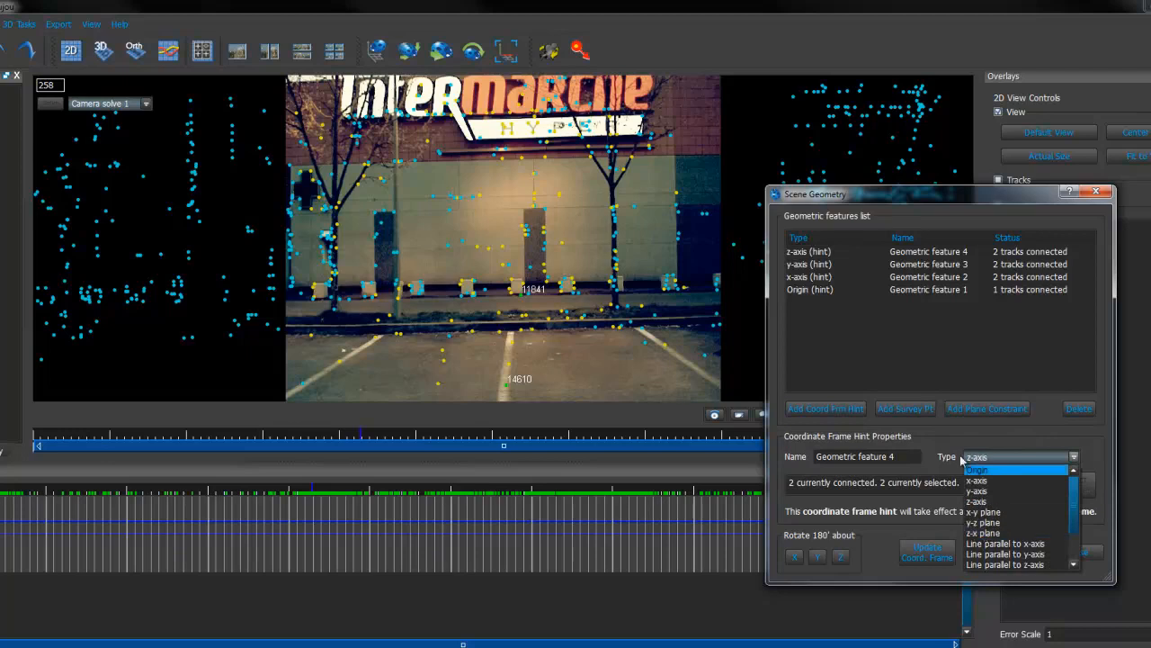
click(855, 333)
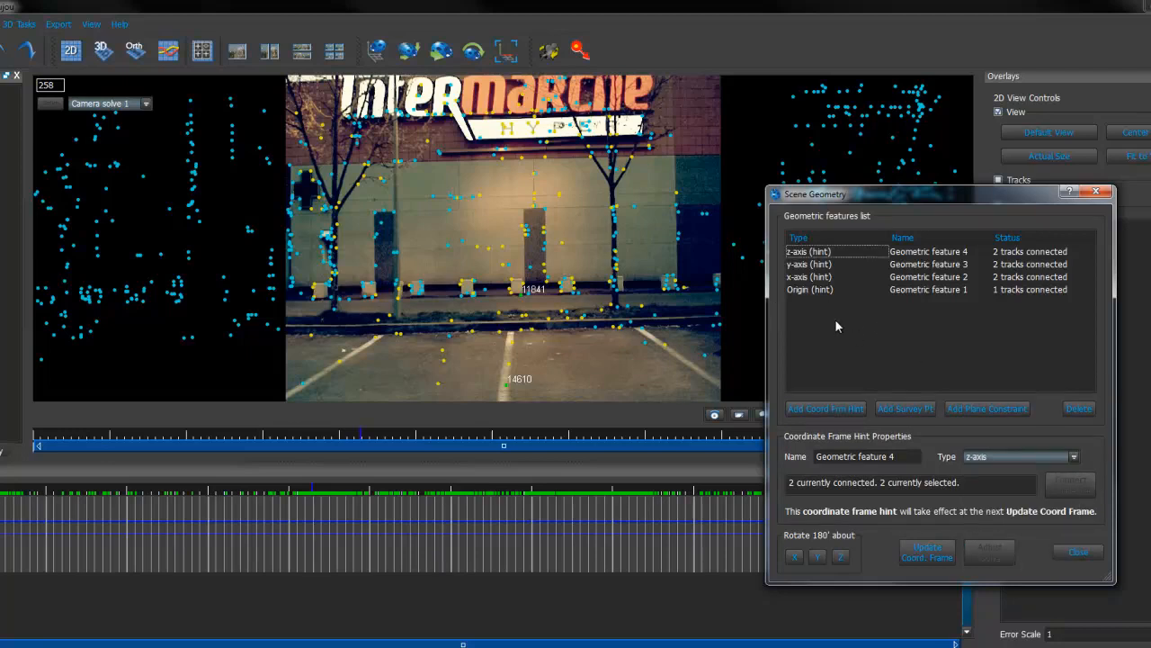
click(819, 409)
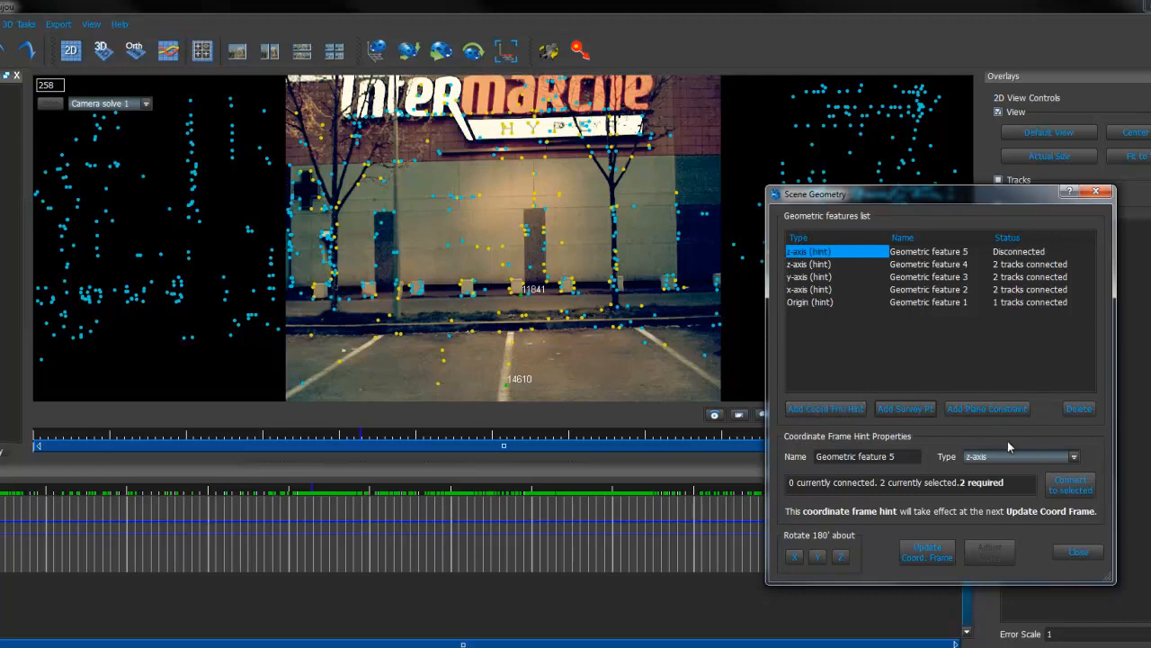
click(988, 458)
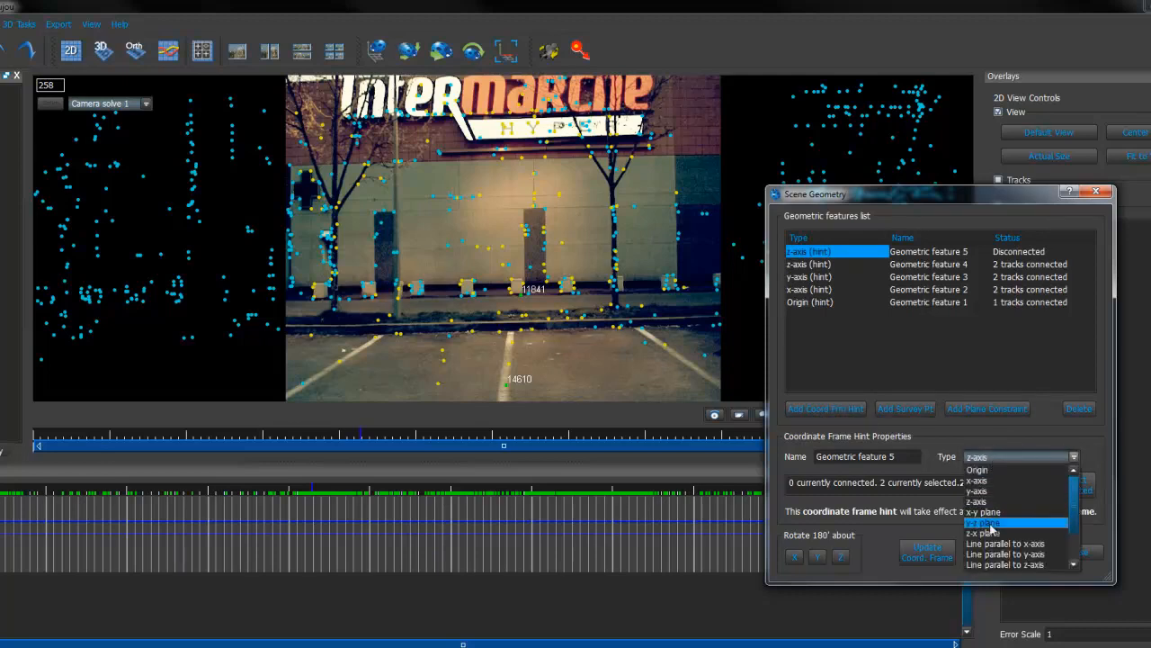
click(993, 532)
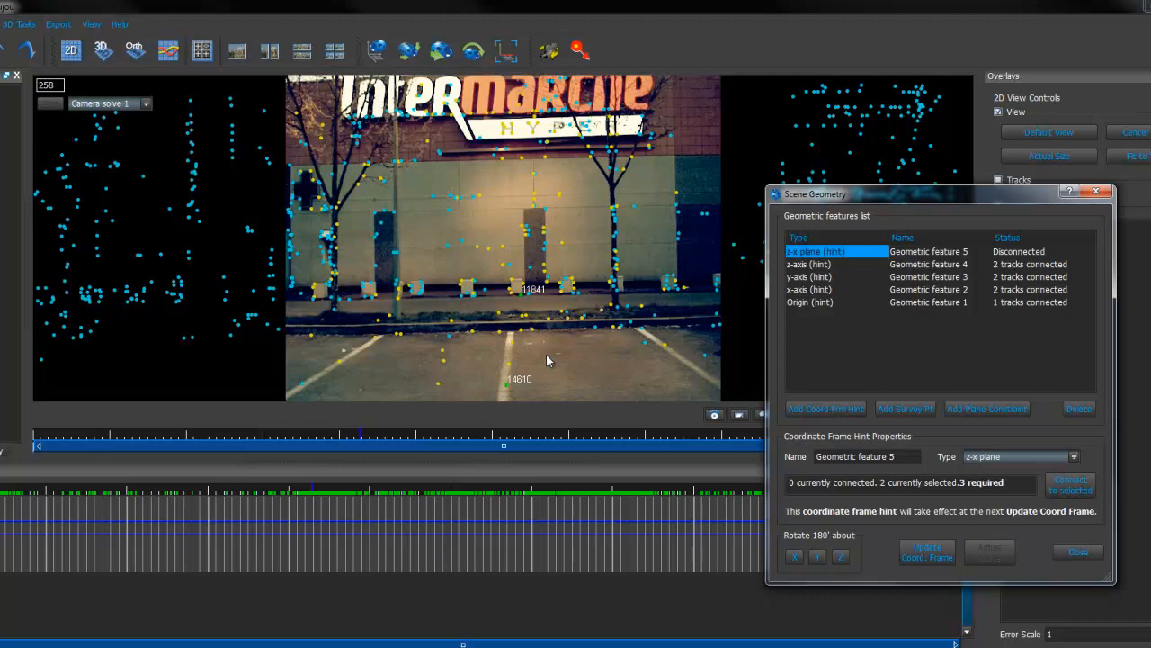
Scrub through the footage and add a third ground point along the curb below the door to the selection.
mouse_move(549, 354)
mouse_down()
mouse_move(575, 352)
mouse_move(566, 356)
mouse_up()
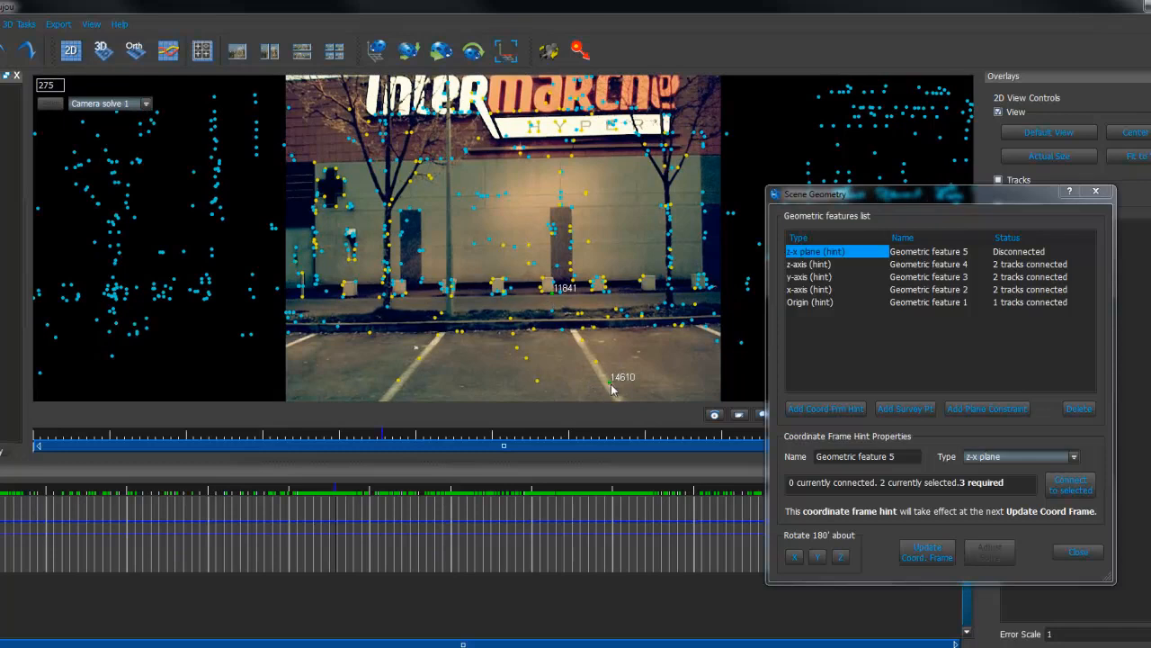
drag(464, 358, 560, 358)
drag(364, 336, 461, 342)
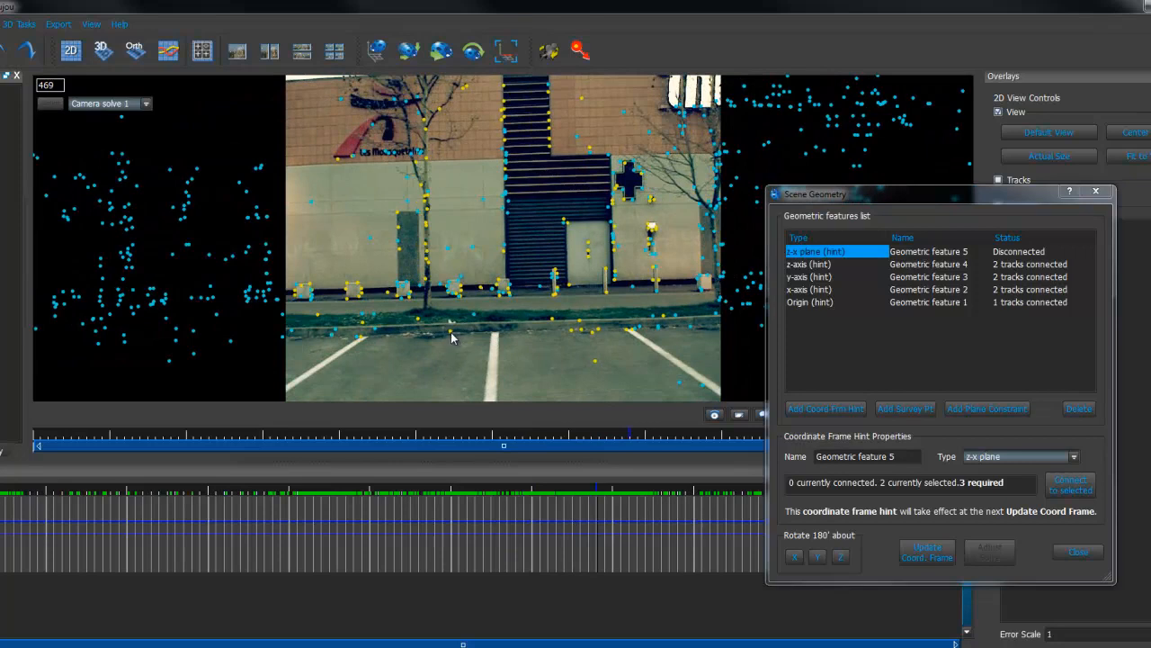
click(634, 325)
drag(638, 323, 535, 298)
drag(377, 306, 445, 302)
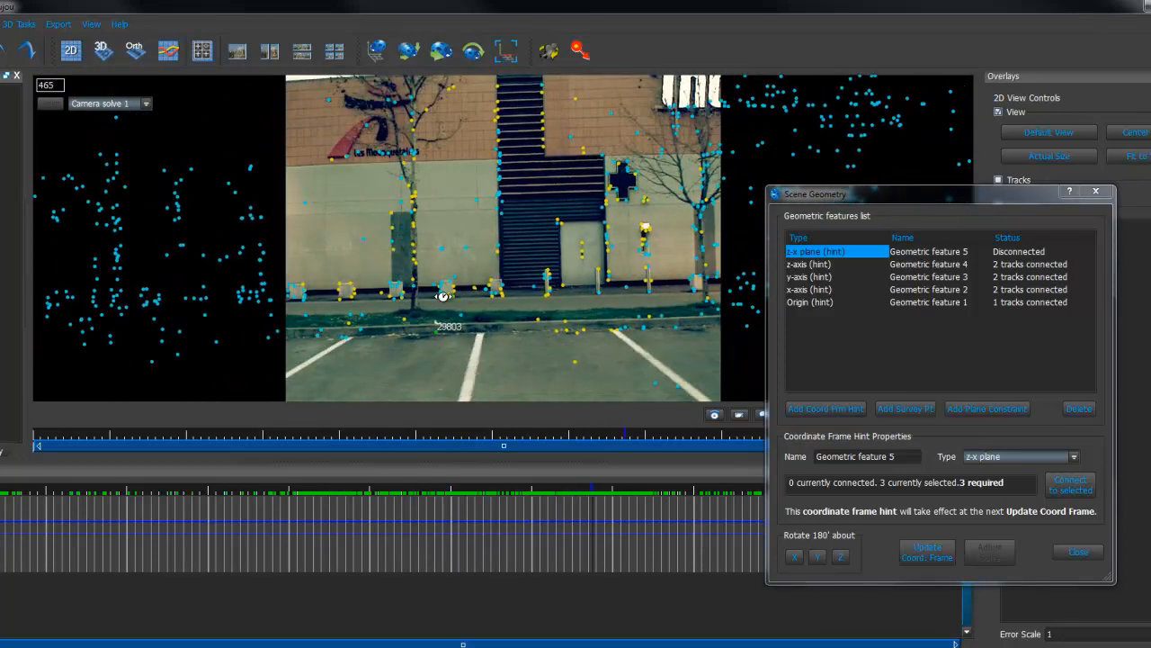
drag(646, 285, 424, 274)
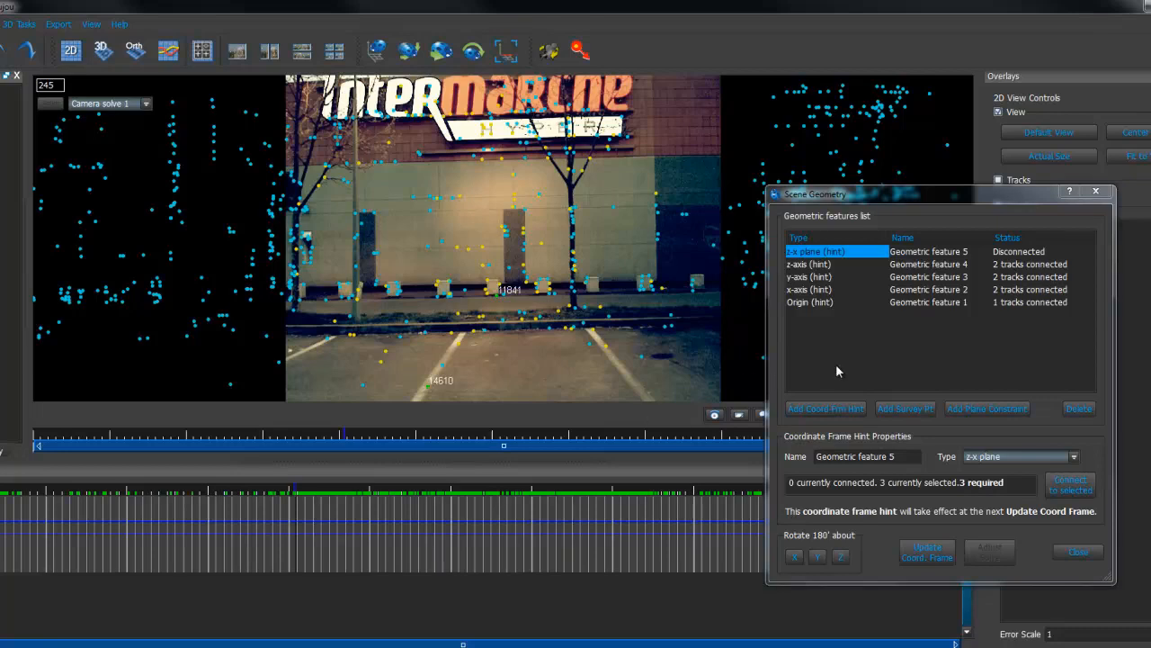
Connect the z-x plane hint to the three selected points, update the coordinate frame and close the scene geometry settings.
click(1066, 486)
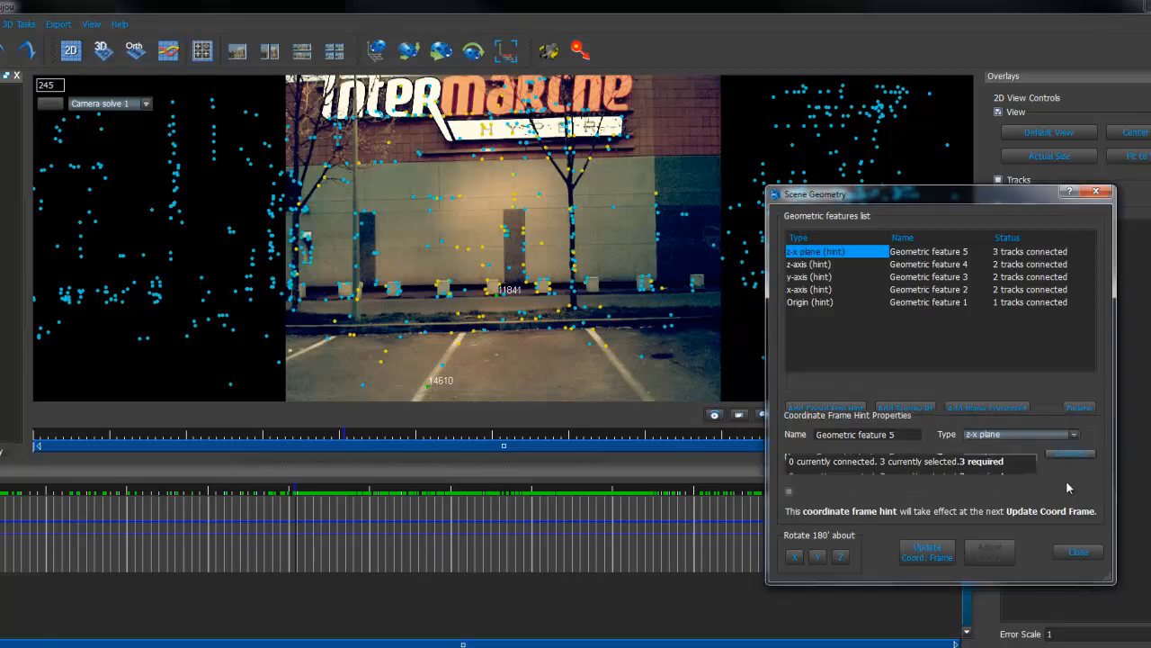
click(929, 550)
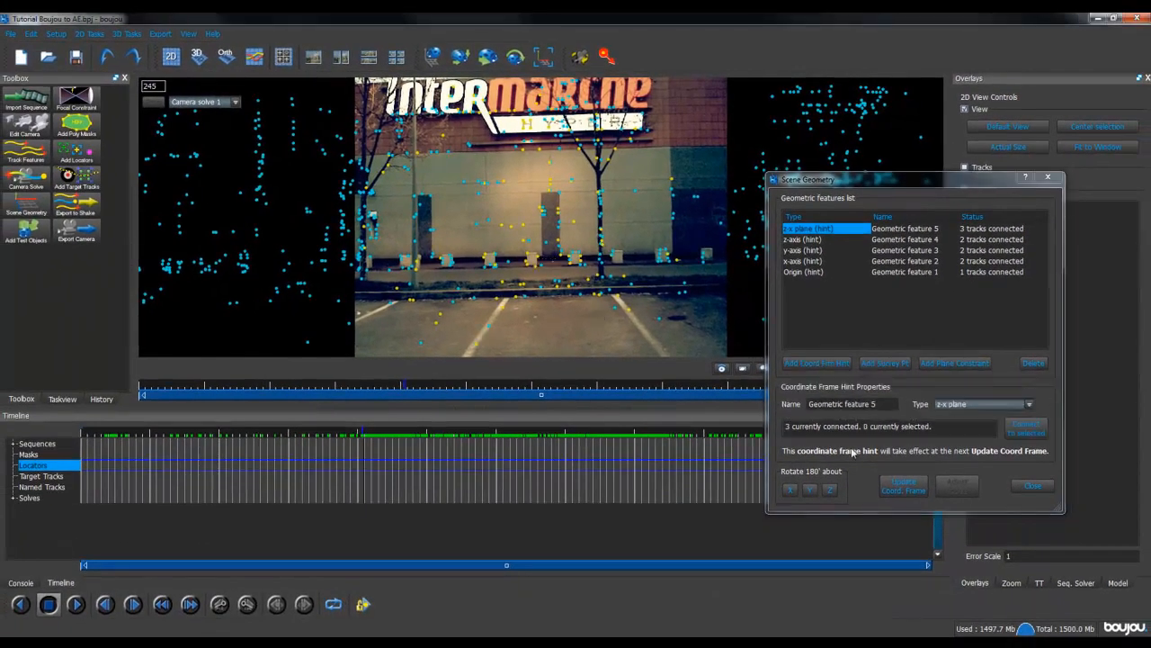
click(1031, 487)
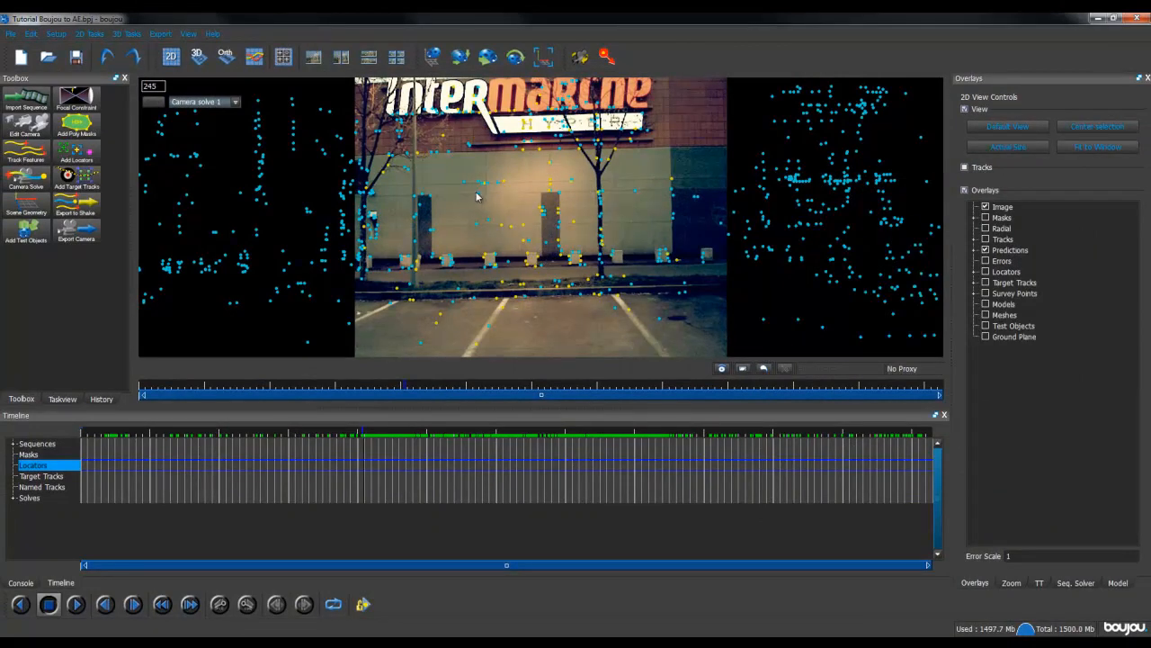
Examine the point cloud, camera path and ground plane from several angles in the 3D view to check the scene's alignment.
key(space)
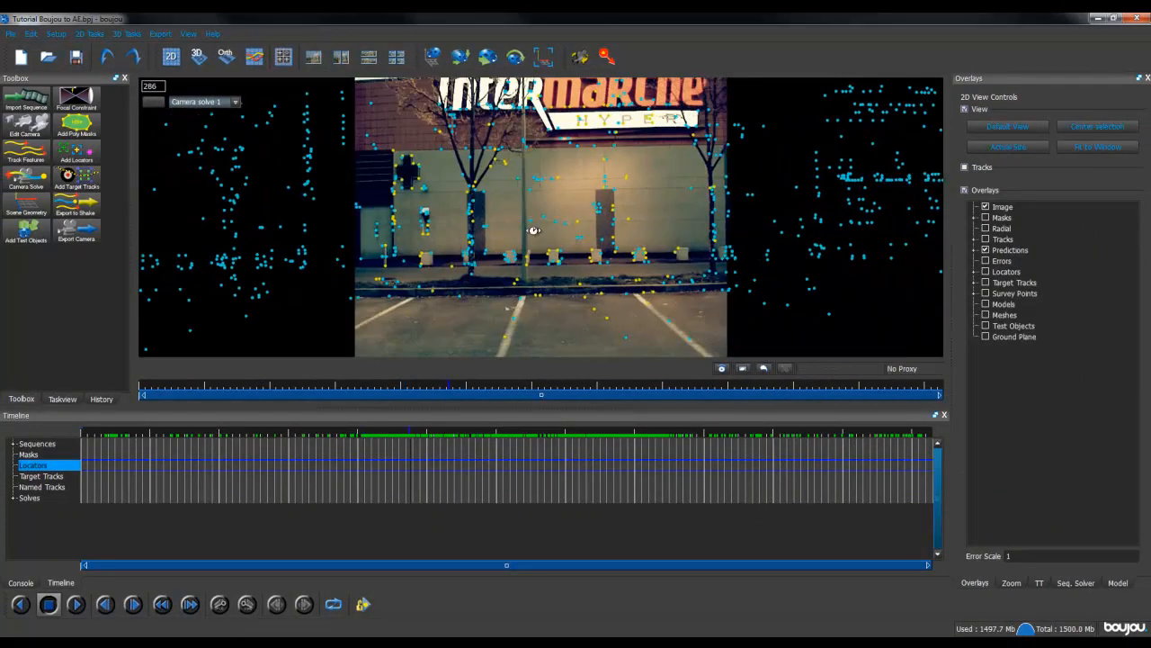
click(196, 58)
drag(657, 182, 749, 190)
right_drag(609, 245, 572, 232)
drag(647, 176, 529, 155)
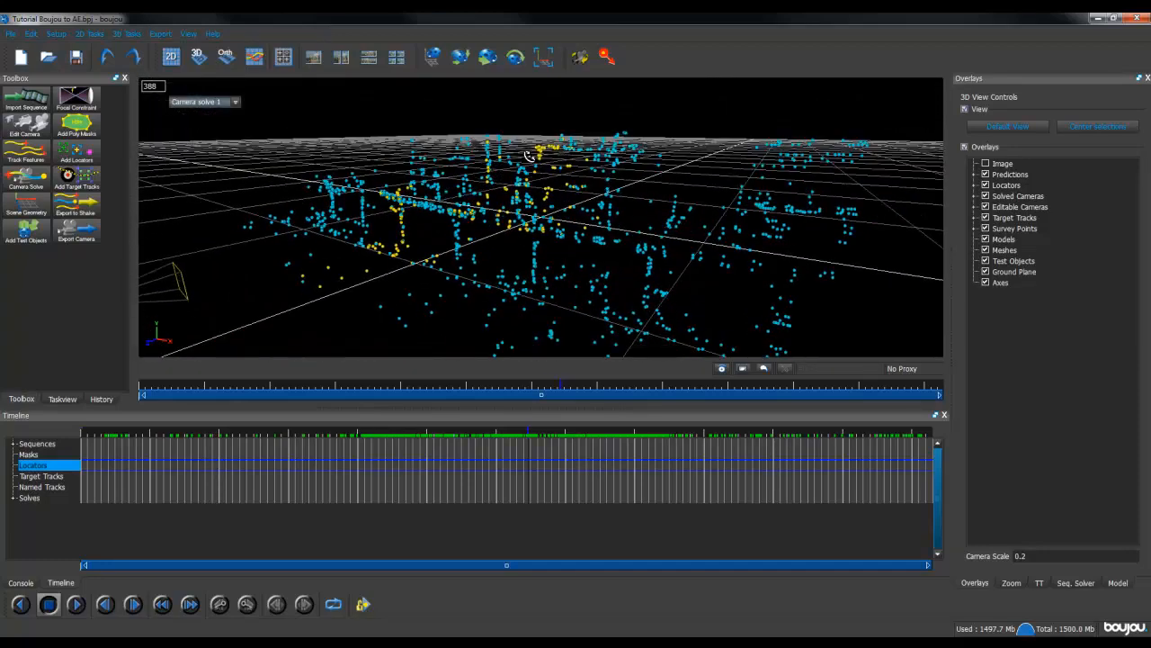
right_drag(608, 160, 561, 168)
mouse_move(522, 183)
mouse_down()
mouse_move(646, 162)
mouse_move(526, 163)
mouse_move(525, 177)
mouse_up()
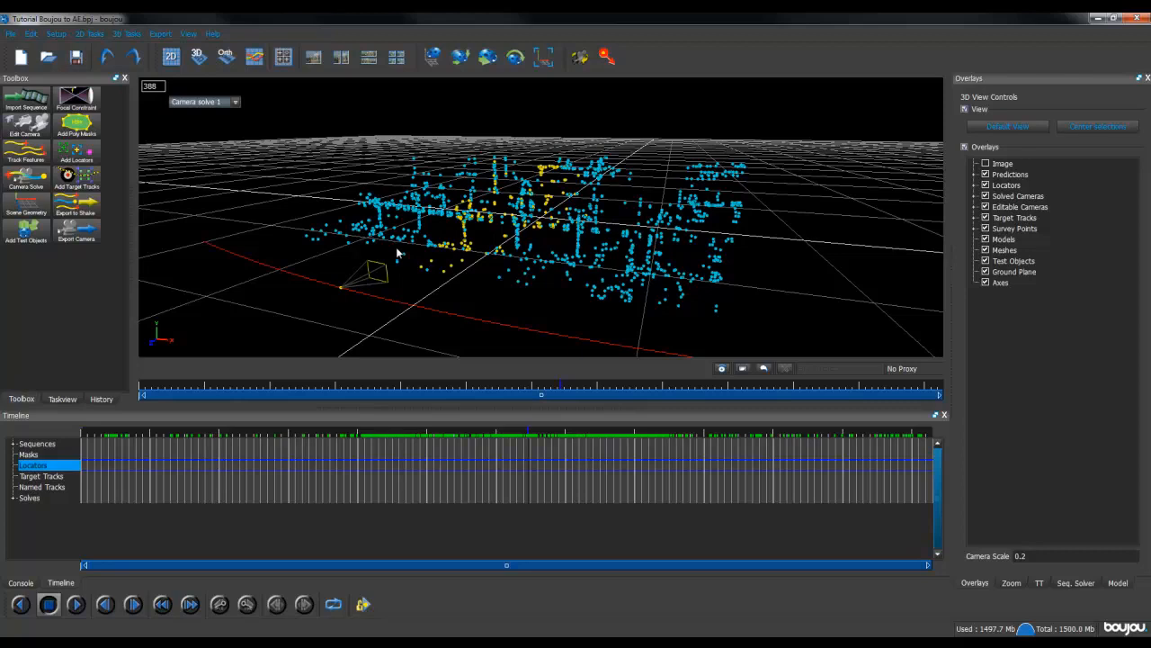
drag(664, 167, 587, 275)
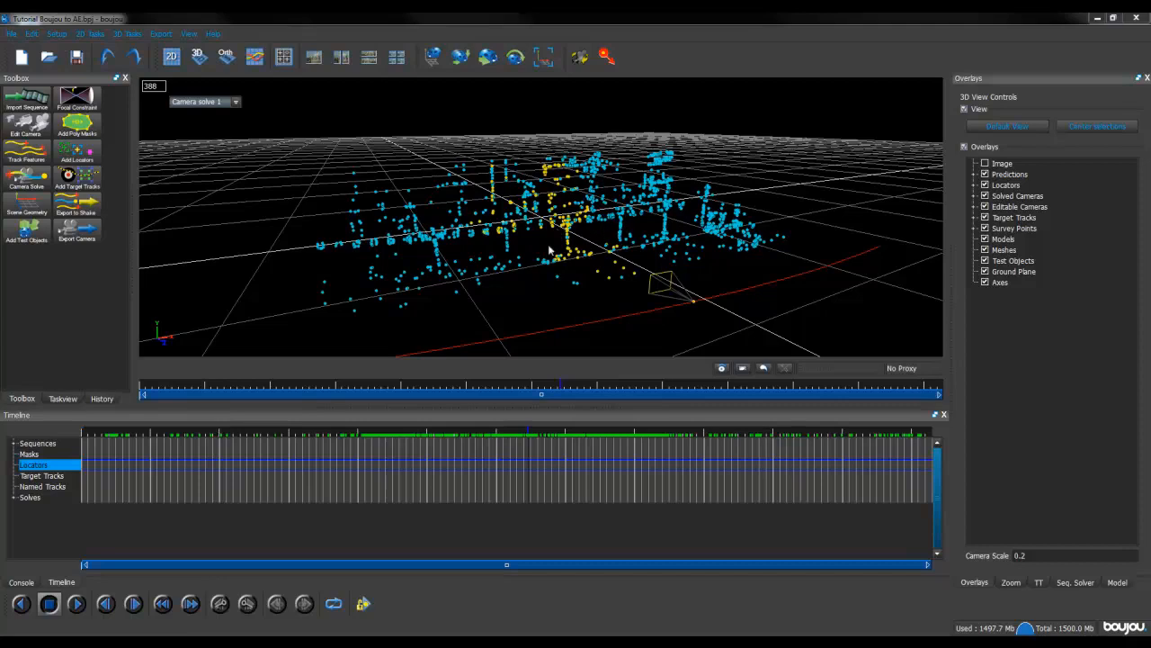
In the 2D view of the early footage, rename the track at the edge of the dark wall panel as Wall Background 1 and flag it for export.
click(174, 58)
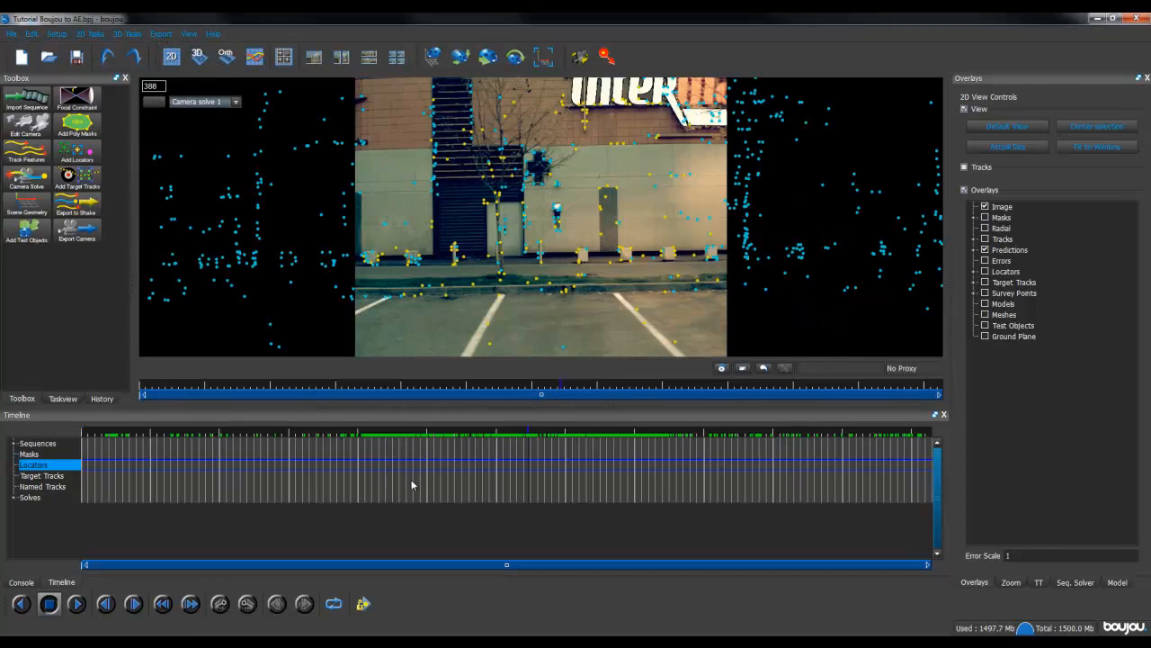
drag(339, 465, 101, 459)
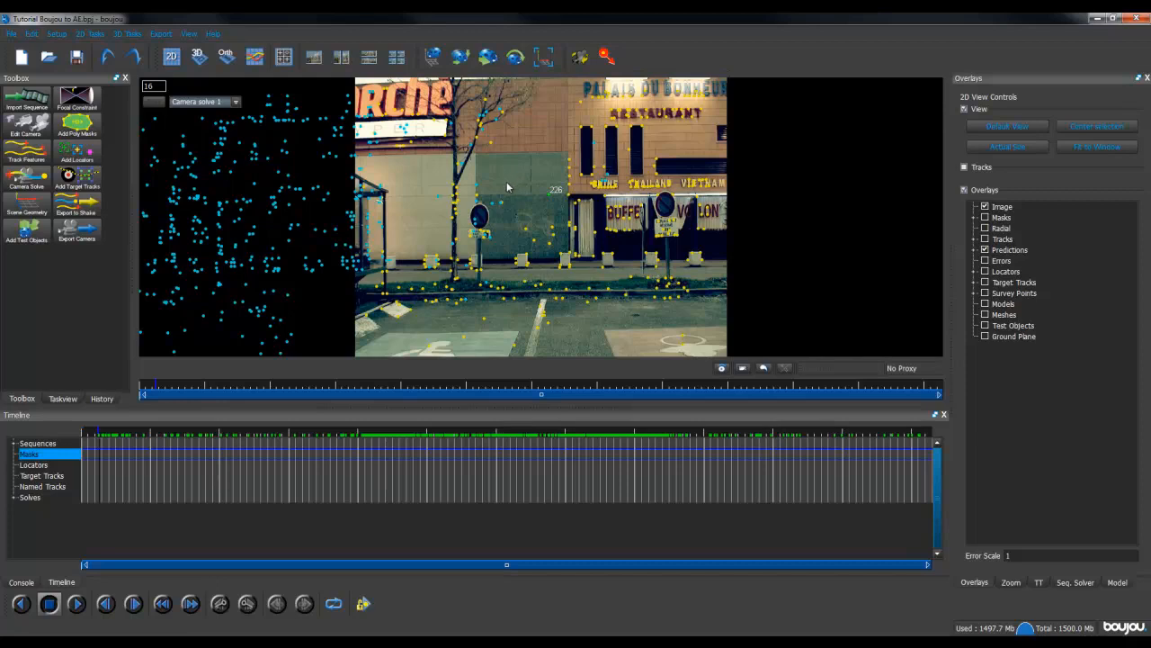
mouse_move(502, 187)
mouse_down()
mouse_move(641, 185)
mouse_move(508, 185)
mouse_up()
mouse_move(528, 189)
mouse_down()
mouse_move(621, 184)
mouse_move(537, 193)
mouse_up()
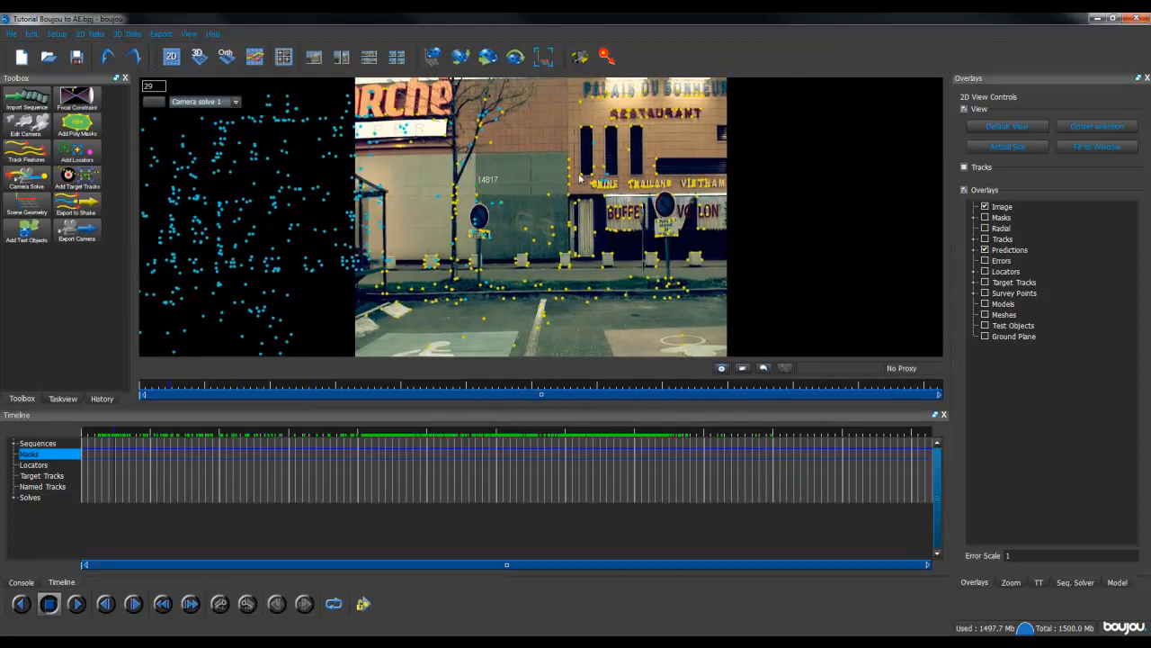
drag(536, 185, 506, 200)
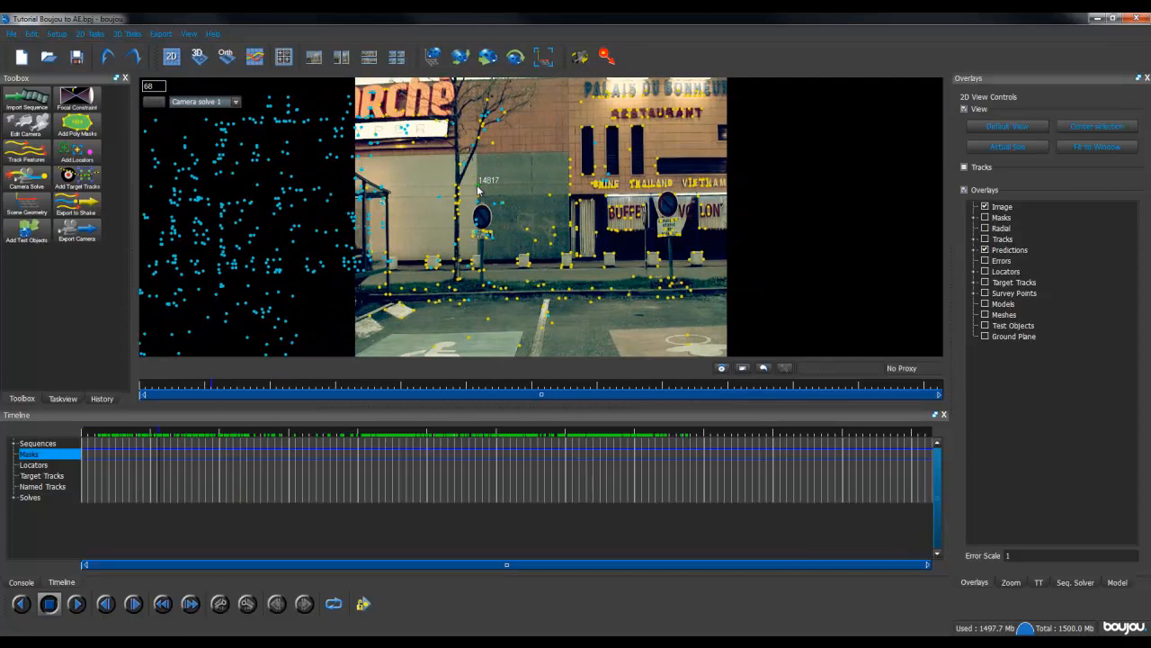
right_click(478, 190)
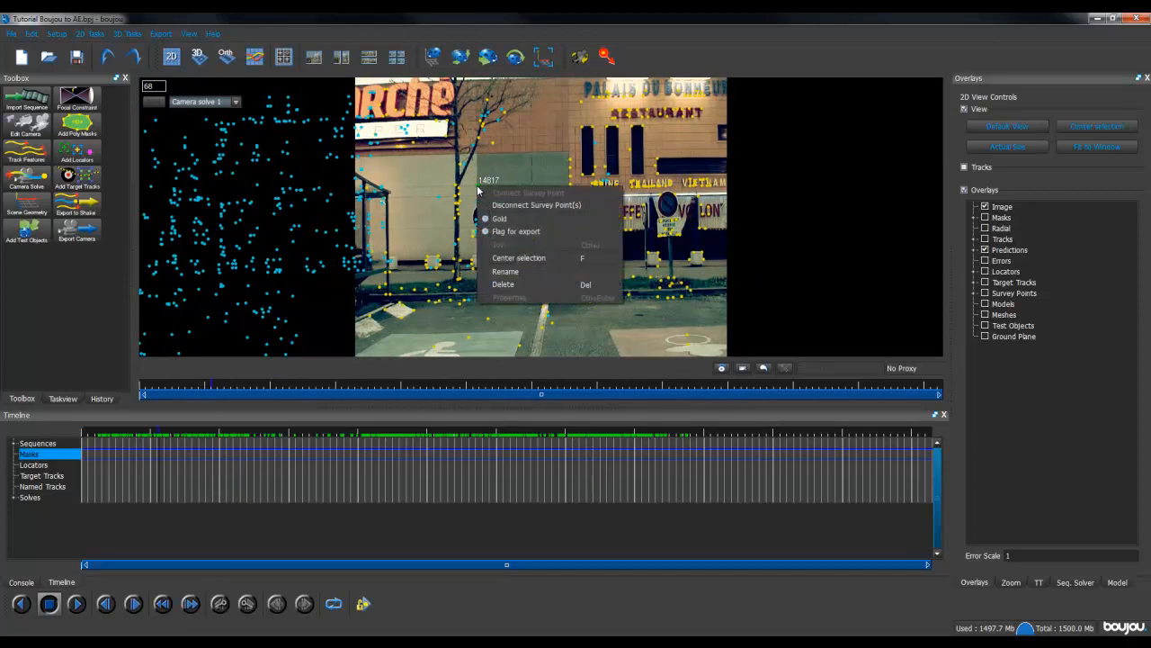
click(515, 273)
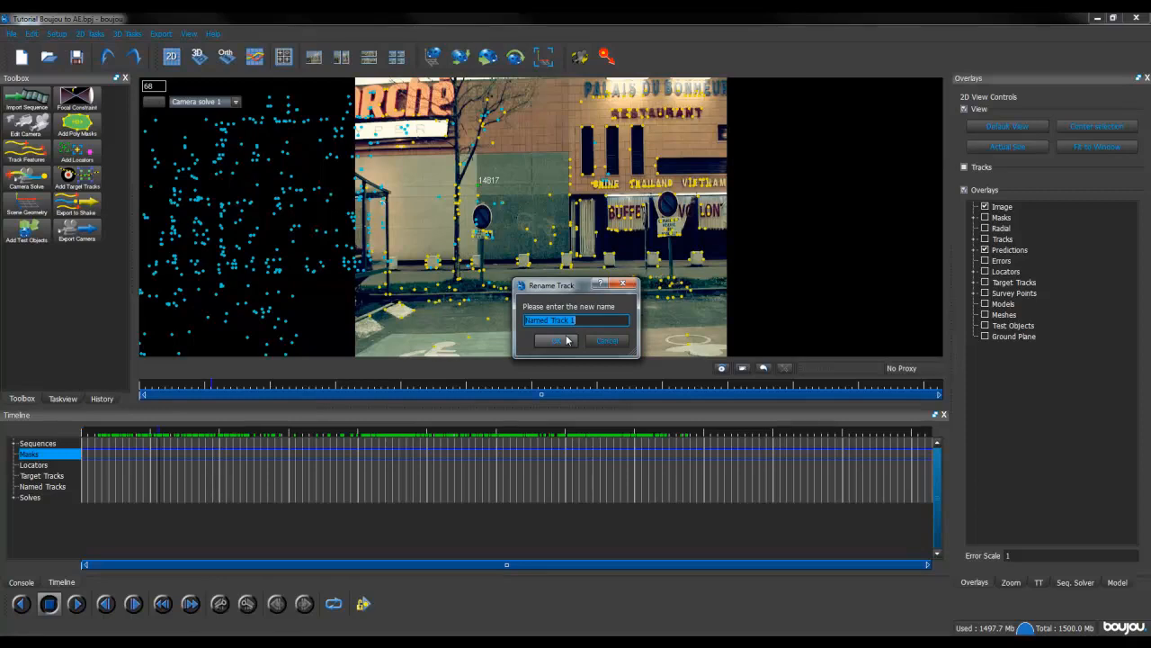
text(B)
click(563, 342)
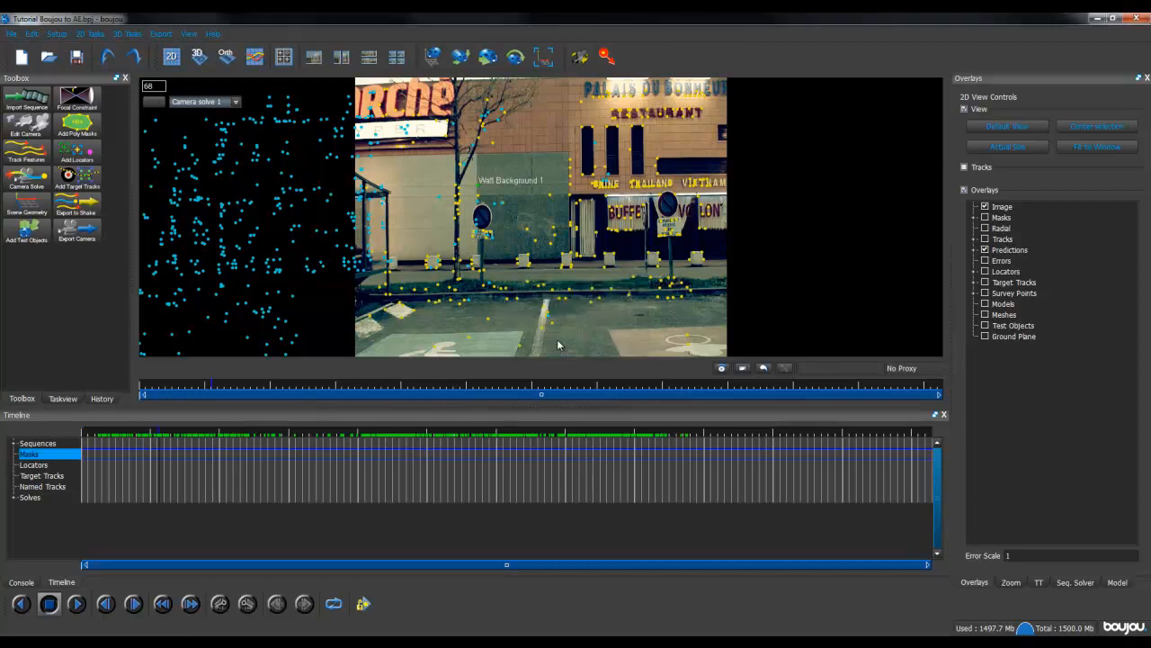
right_click(477, 188)
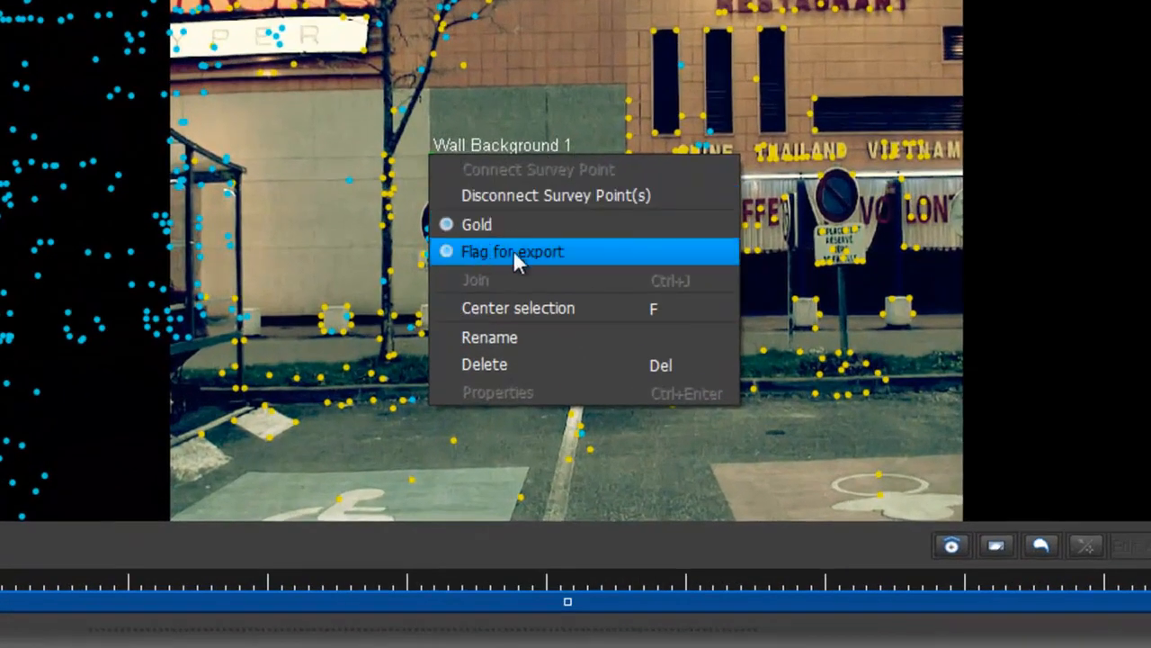
click(490, 252)
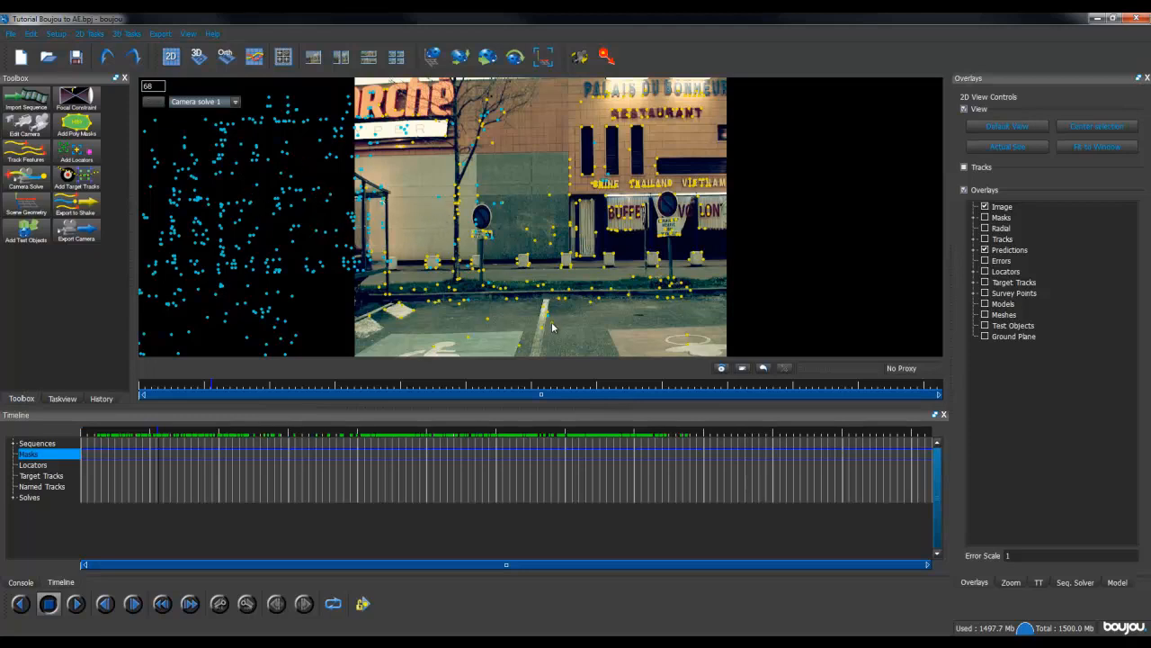
Play the SHOT1+Transition SHOT + SHOT 2 reference video to examine where the text sits on the wall and floor, and close it.
drag(519, 202, 533, 227)
click(128, 640)
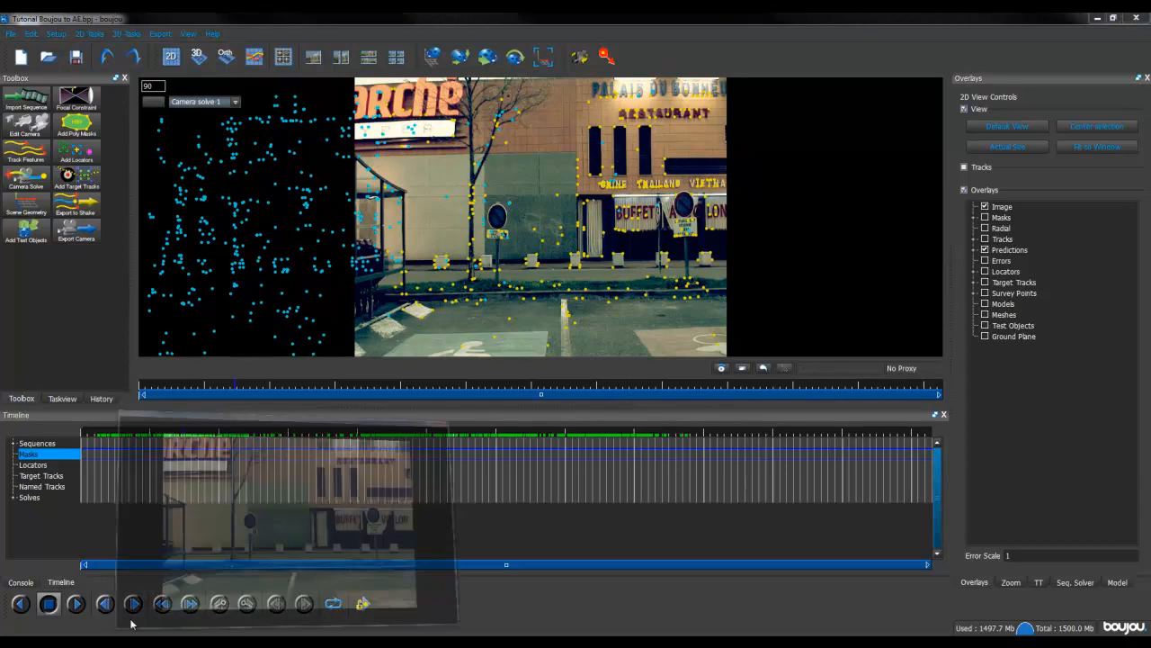
click(575, 602)
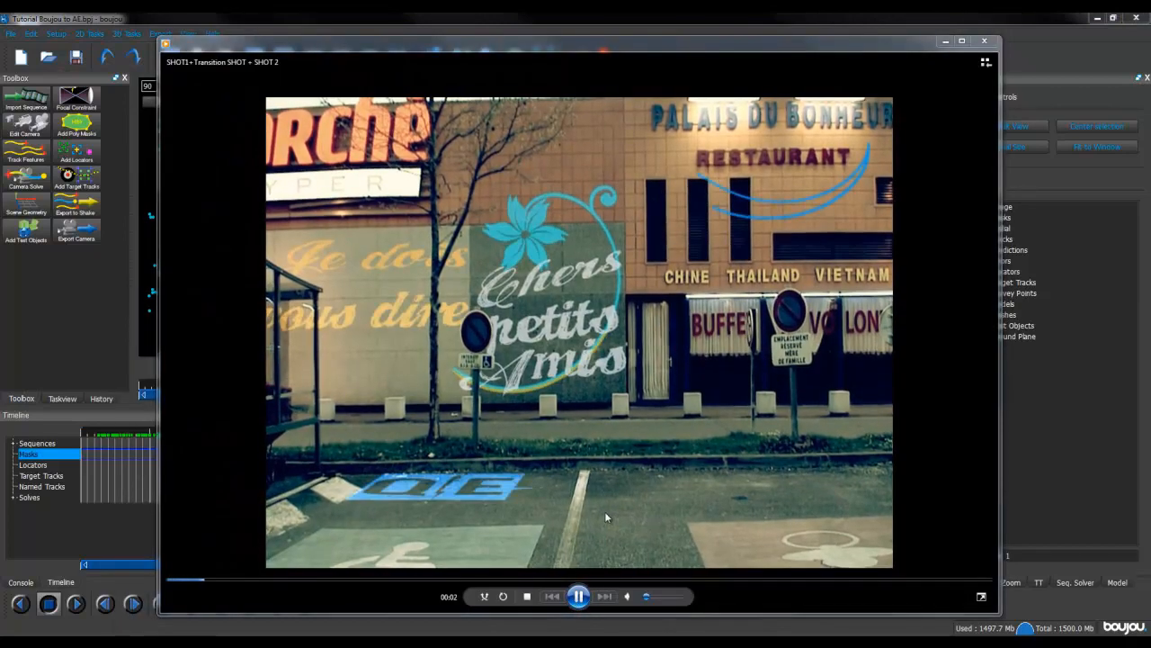
click(583, 597)
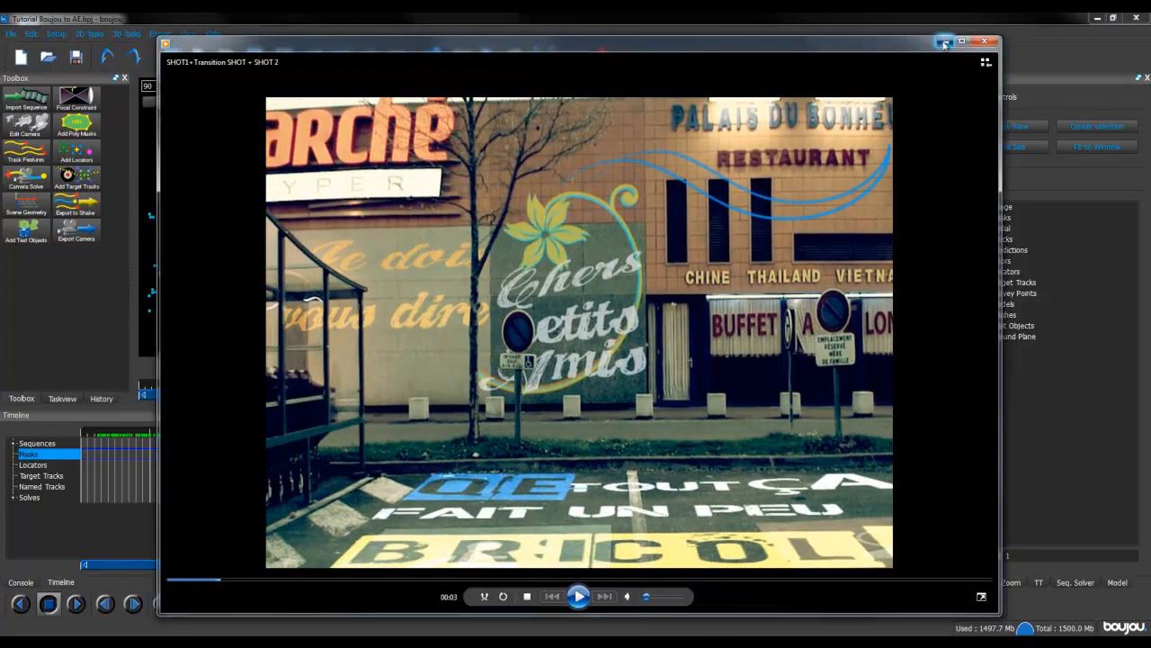
click(984, 41)
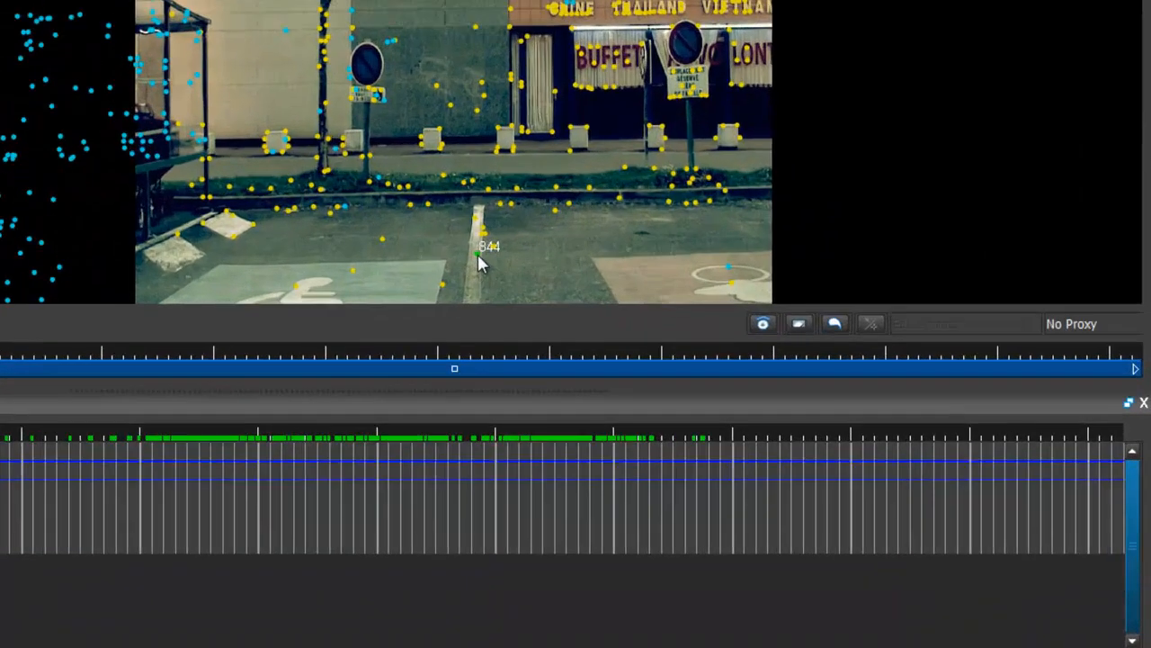
Rename the track on the central white parking line as Floor foreground 1 and flag it for export.
right_click(549, 324)
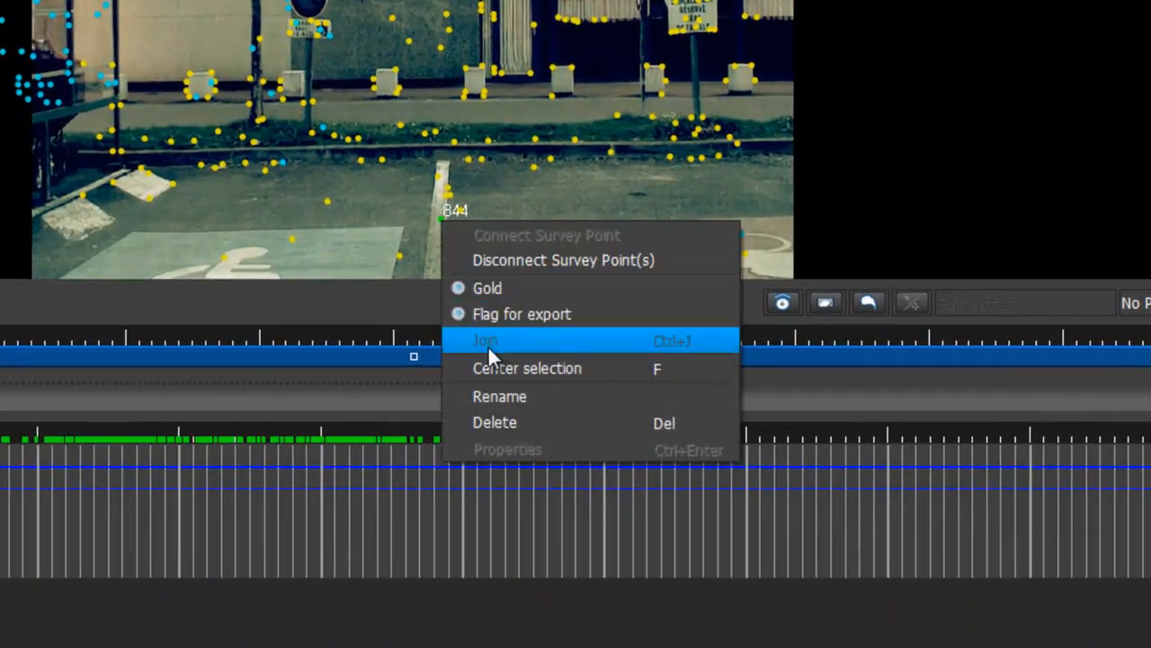
click(480, 396)
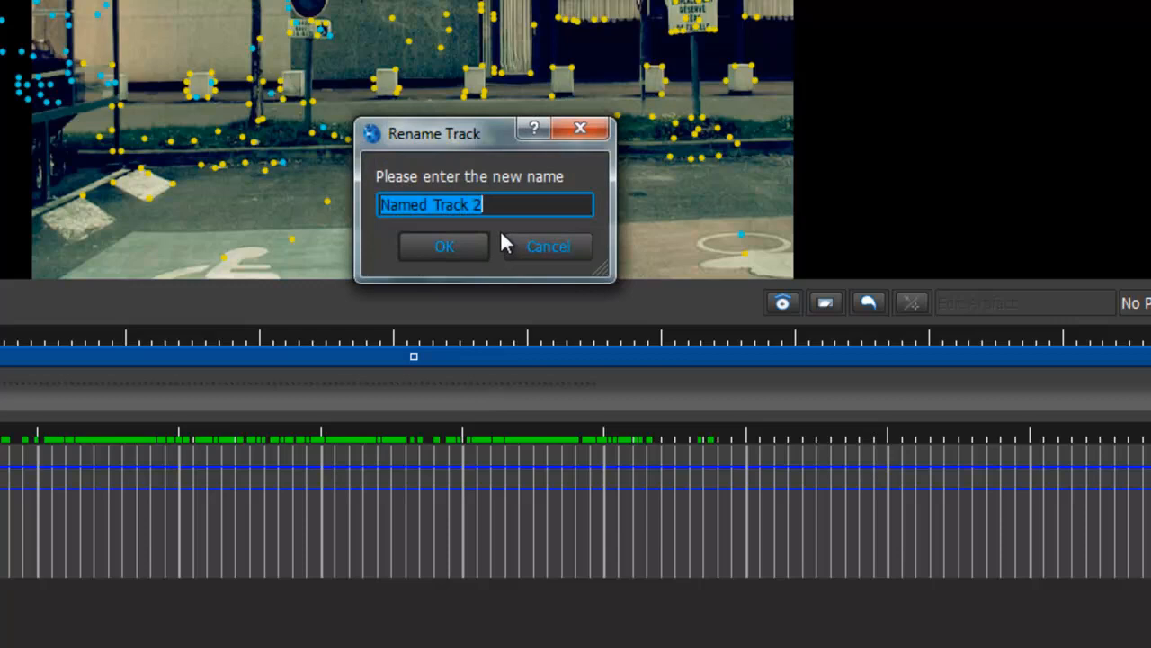
text(Floor)
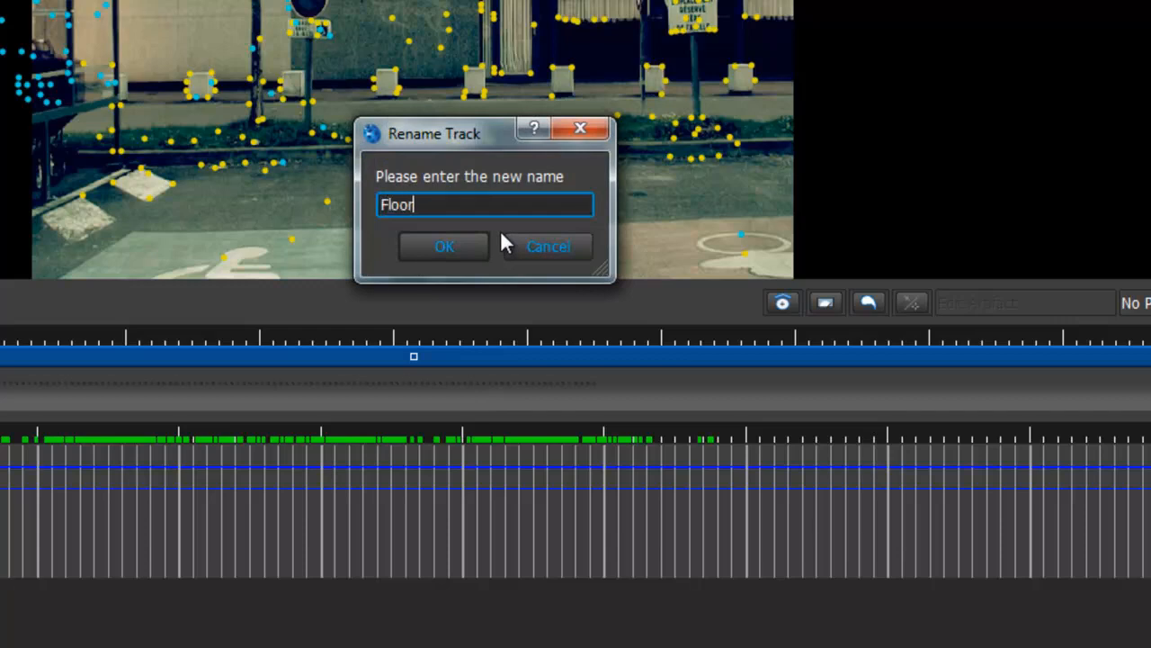
text( foreground 1)
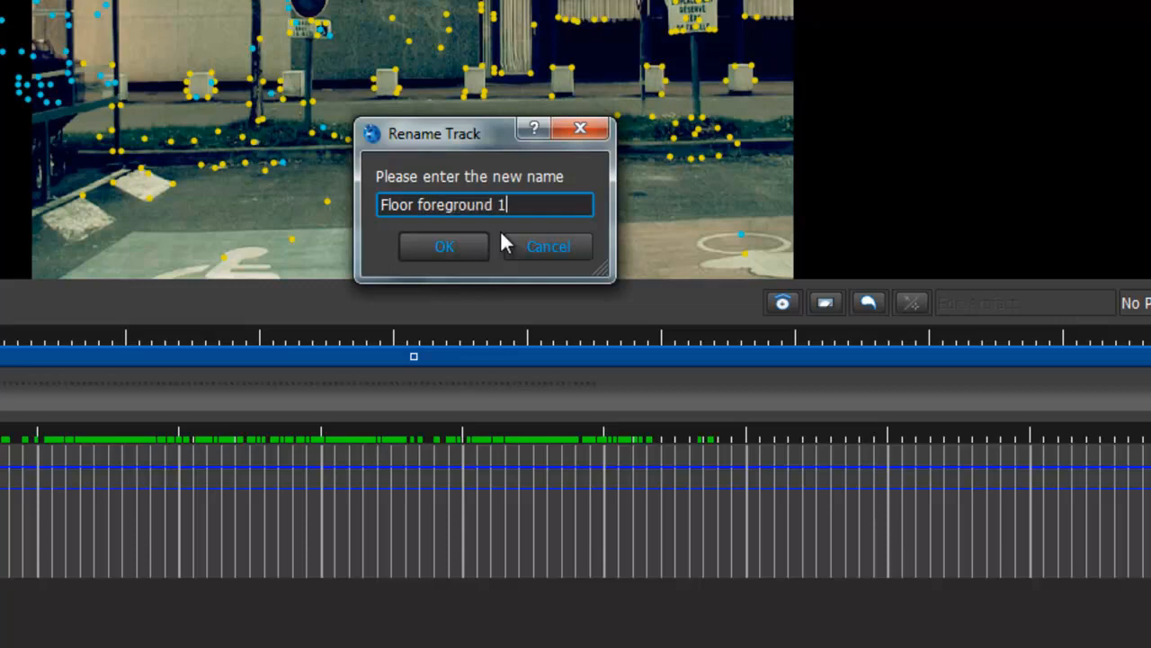
click(424, 241)
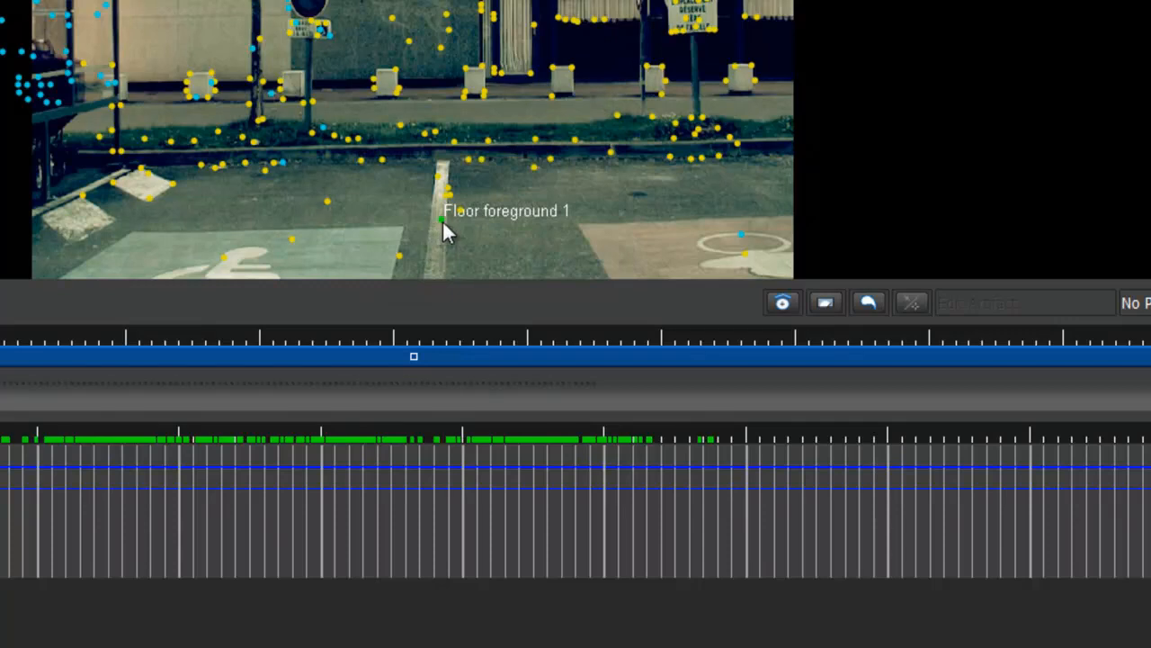
right_click(442, 221)
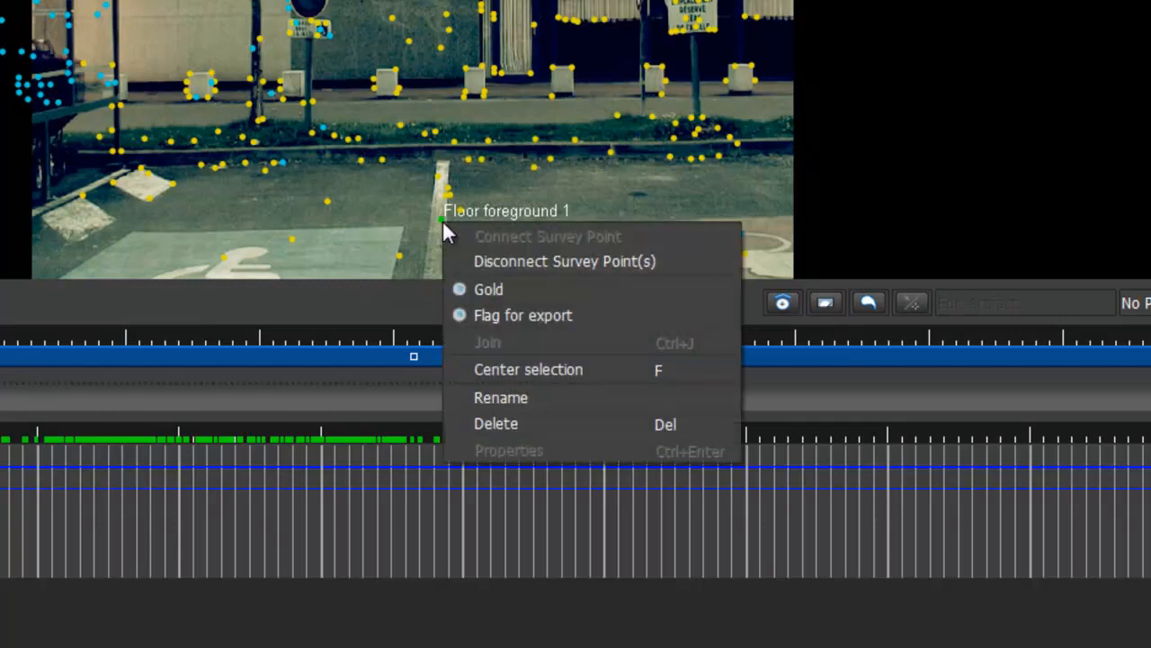
click(496, 320)
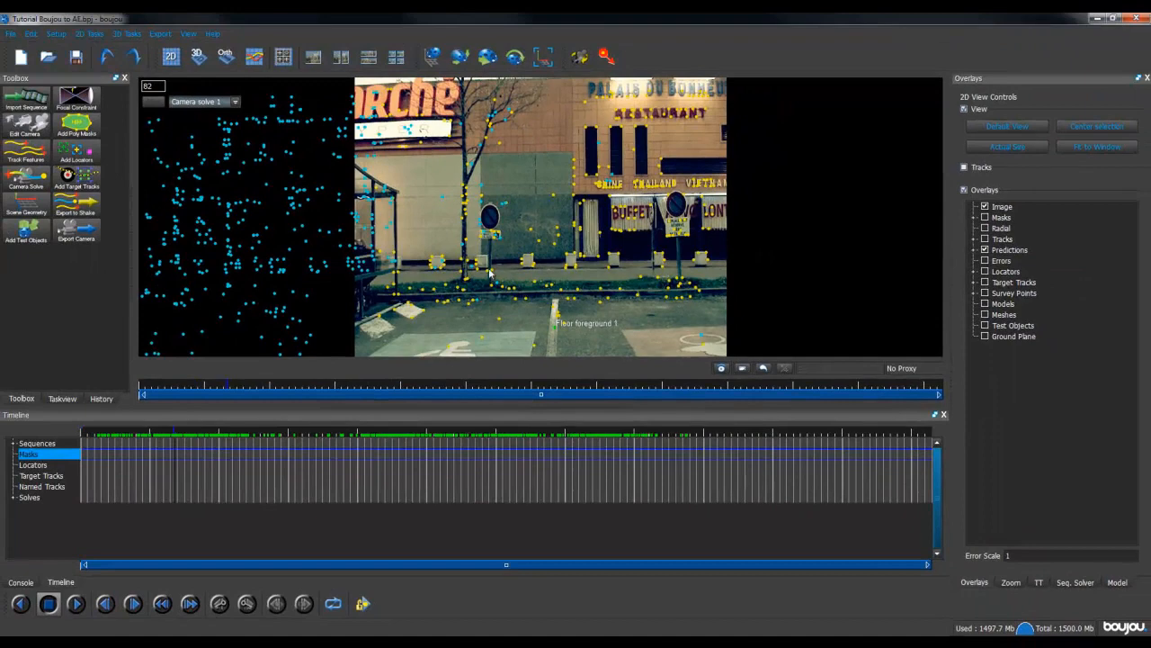
Move on to the second wall section, rename the track above the dark door as Wall Background 2 and flag it for export.
key(space)
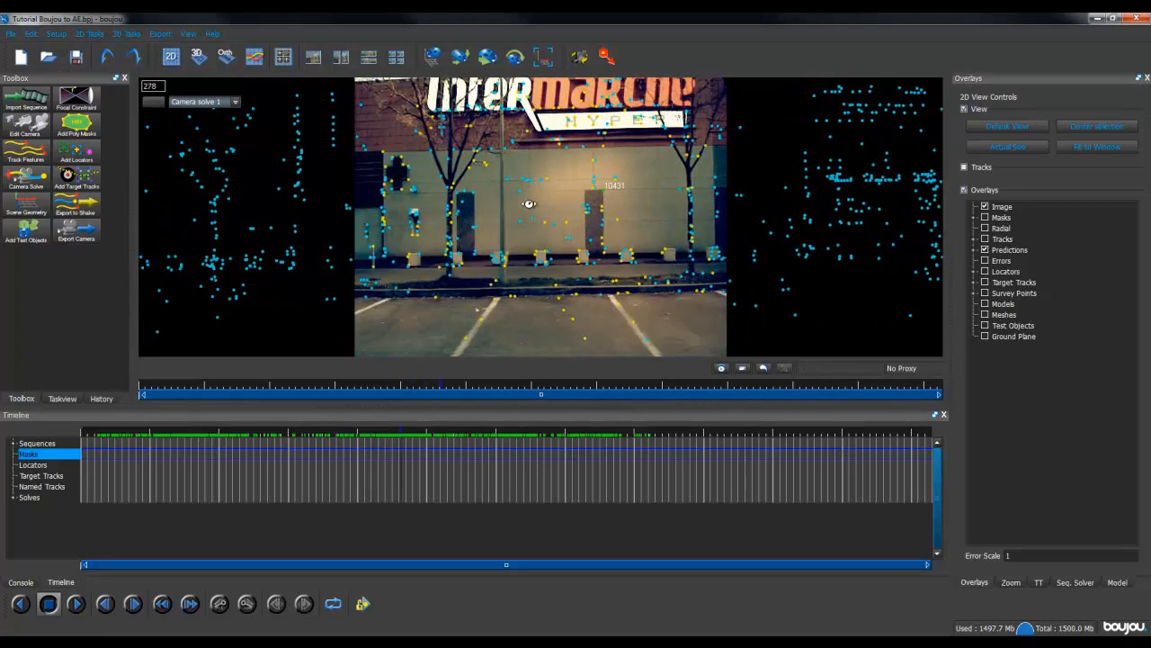
right_click(581, 196)
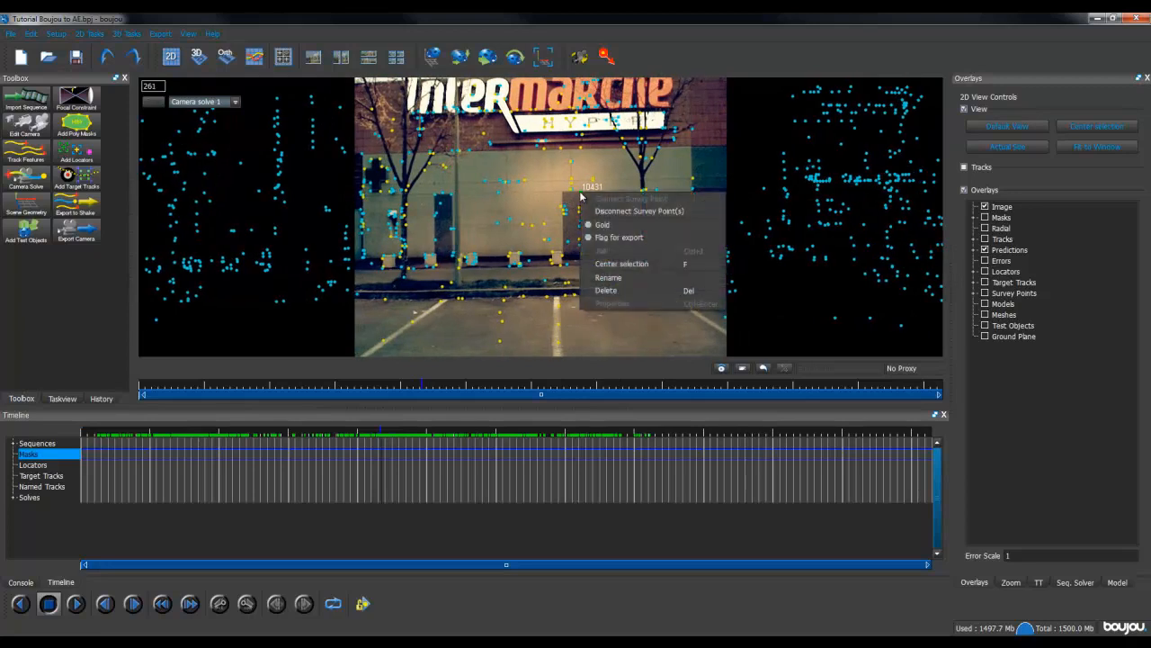
click(602, 278)
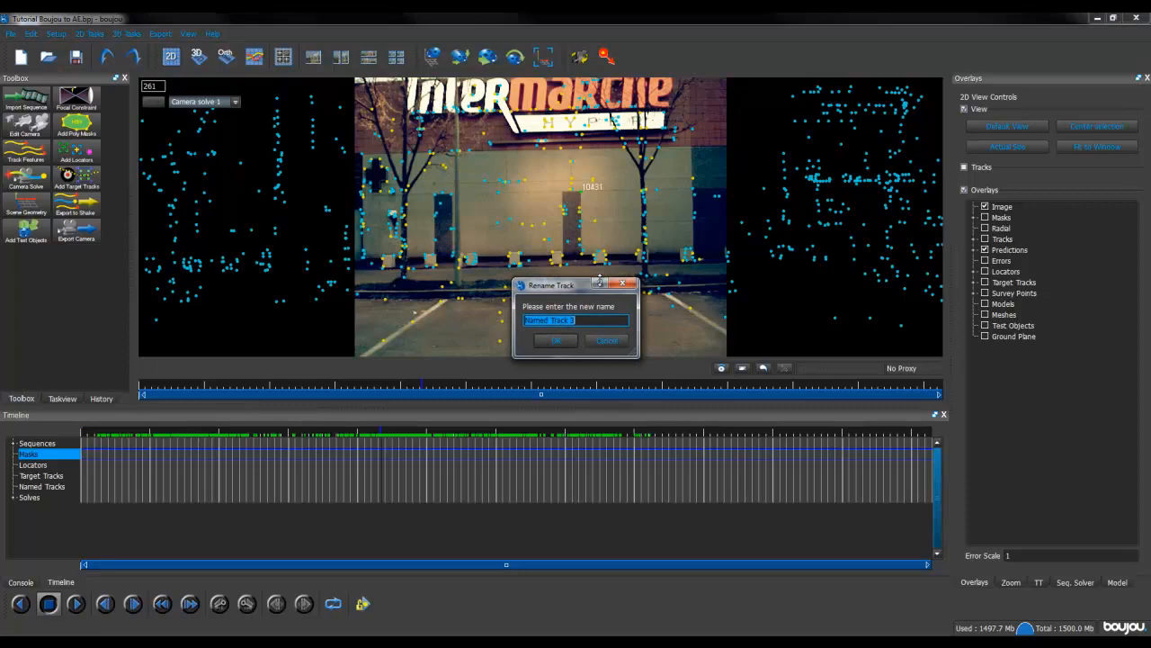
text(Background 2)
click(555, 340)
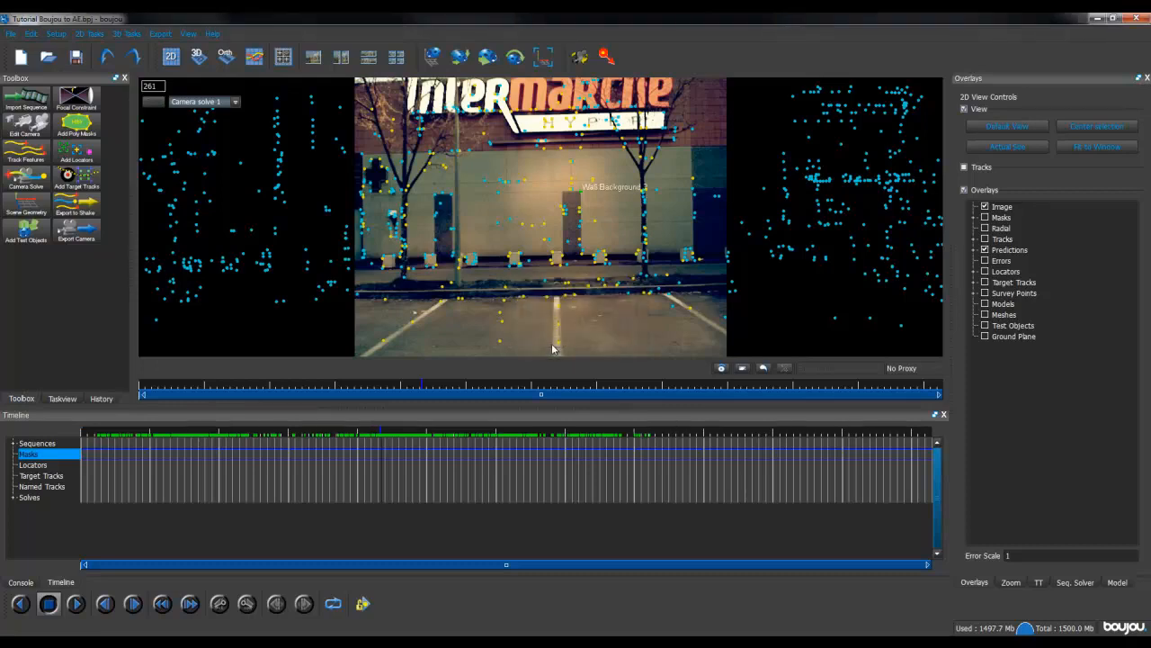
right_click(581, 196)
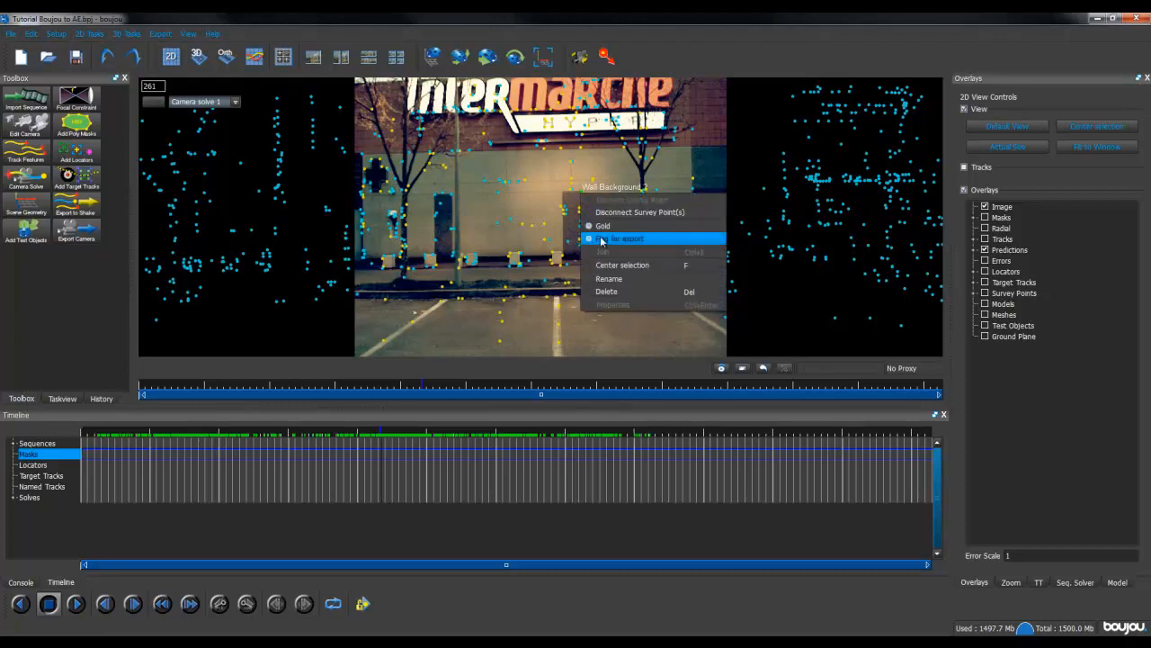
click(612, 239)
Rename the track on the white parking line in front of the dark door as Floor foreground 2.
mouse_move(514, 328)
mouse_down()
mouse_move(579, 324)
mouse_move(429, 329)
mouse_move(520, 326)
mouse_up()
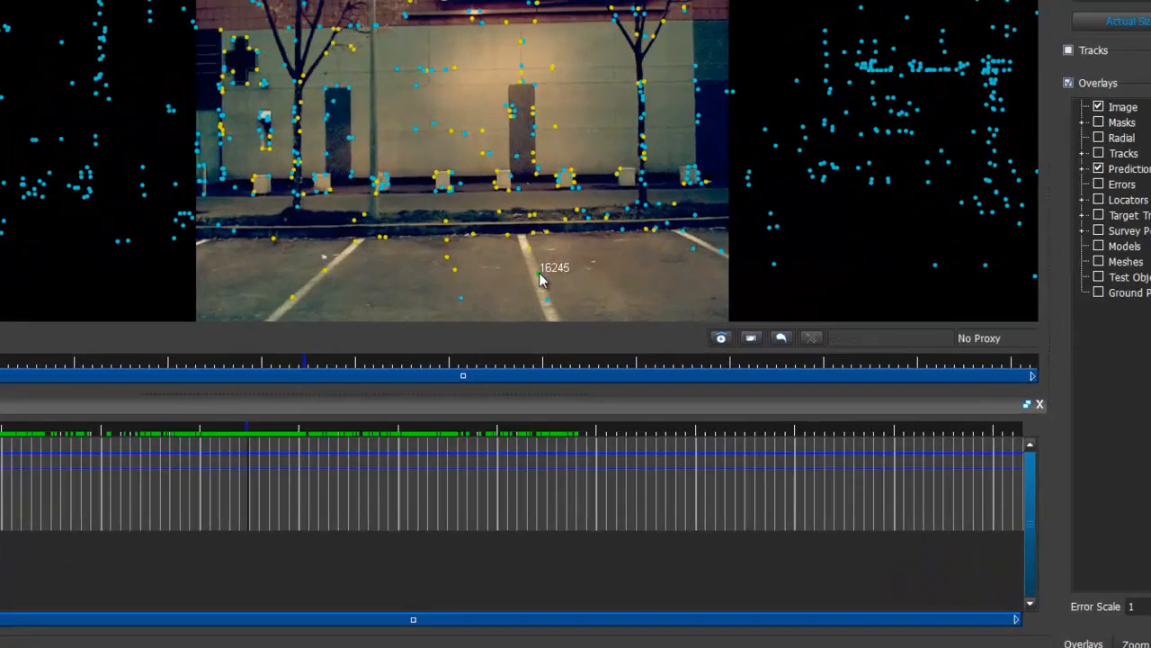
right_click(592, 325)
click(617, 396)
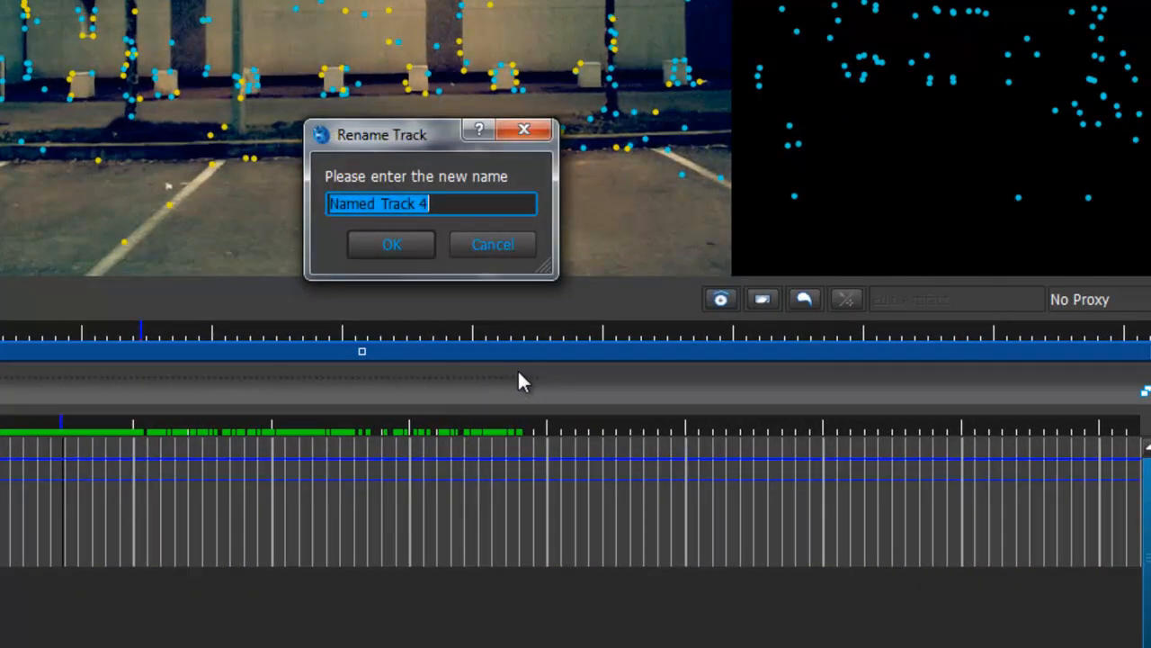
text(Floor foreground 2)
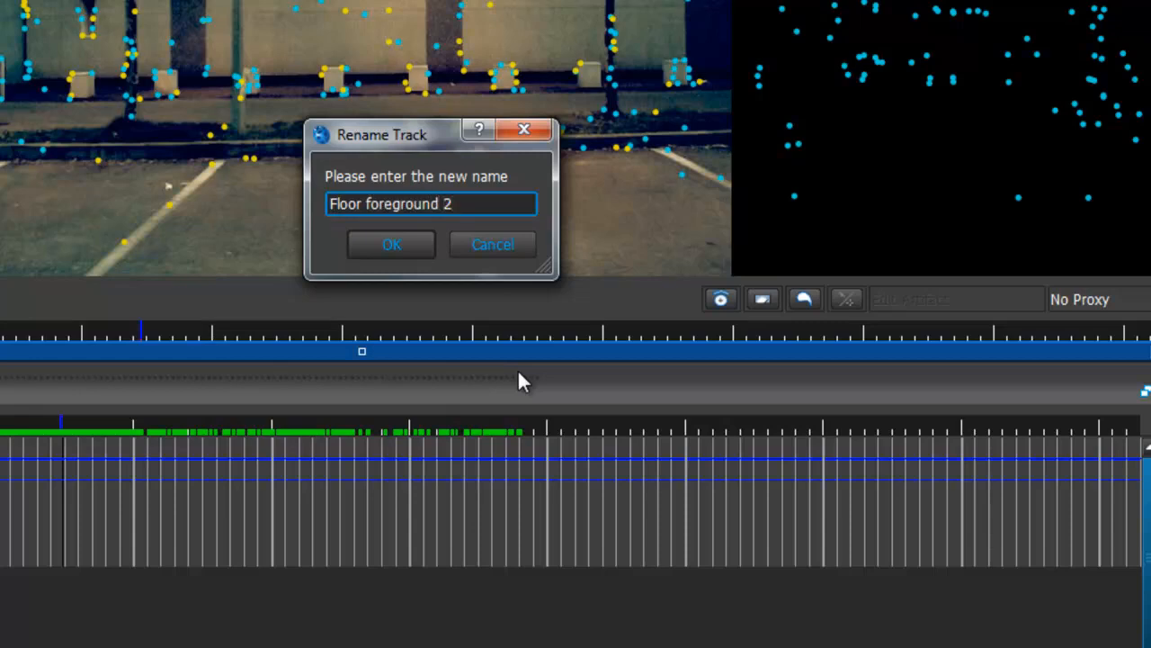
click(402, 247)
Scrub forward through the rest of the footage and back again to examine the remaining wall and floor track points.
drag(165, 186, 358, 183)
drag(151, 73, 148, 70)
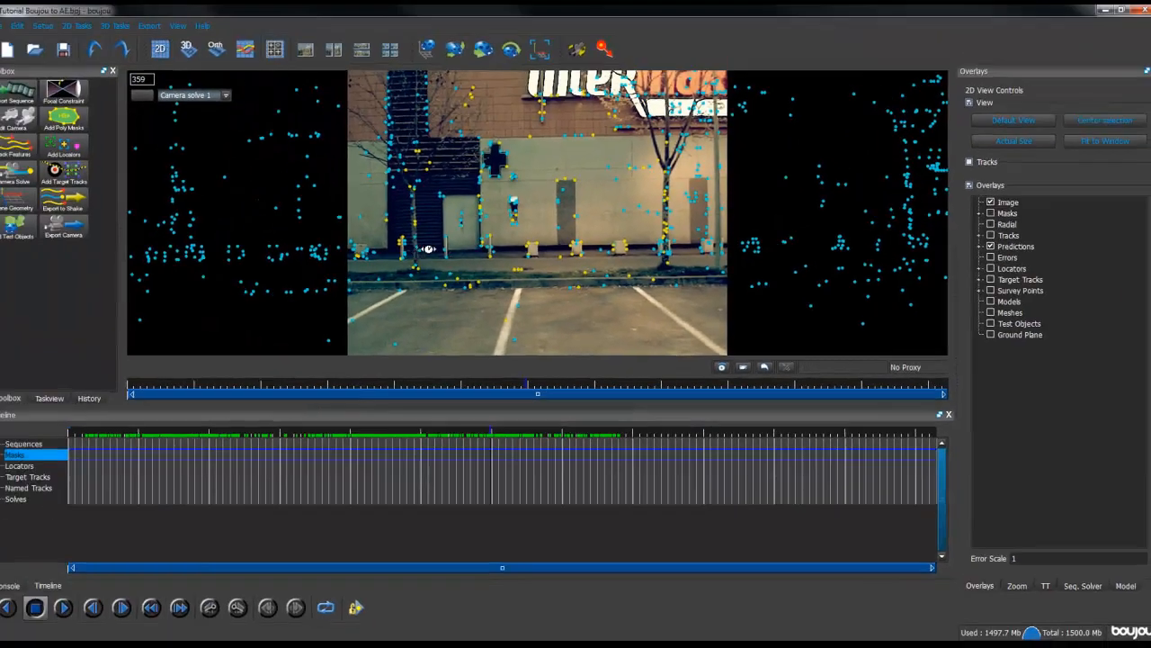
drag(428, 249, 516, 257)
drag(471, 206, 551, 207)
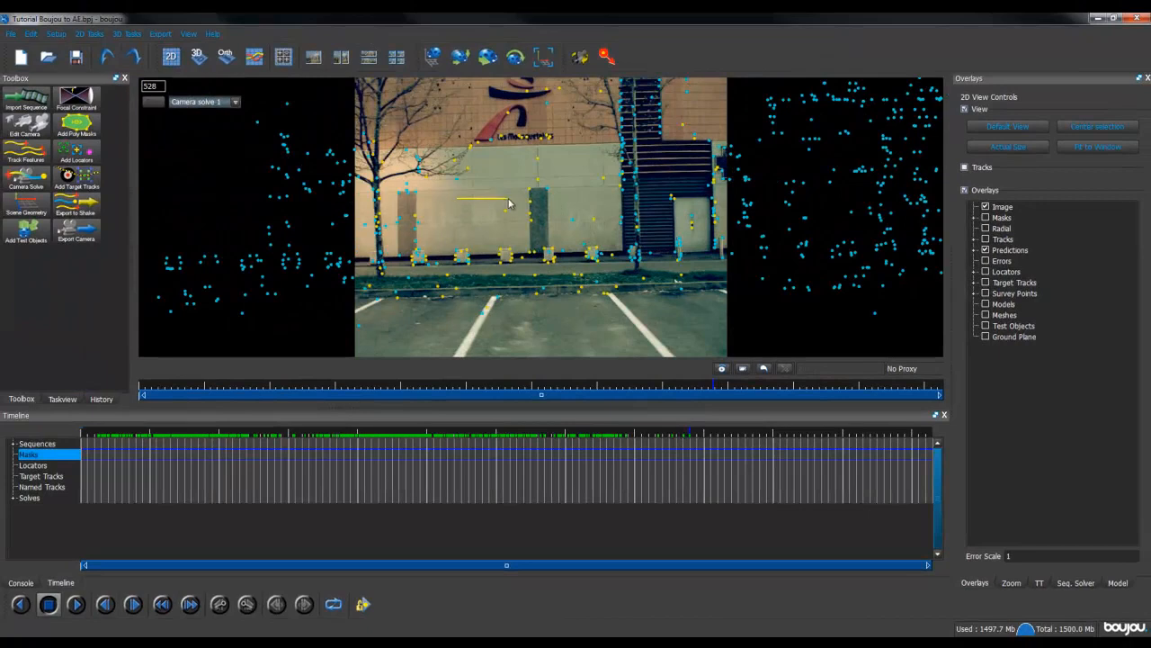
drag(452, 205, 499, 208)
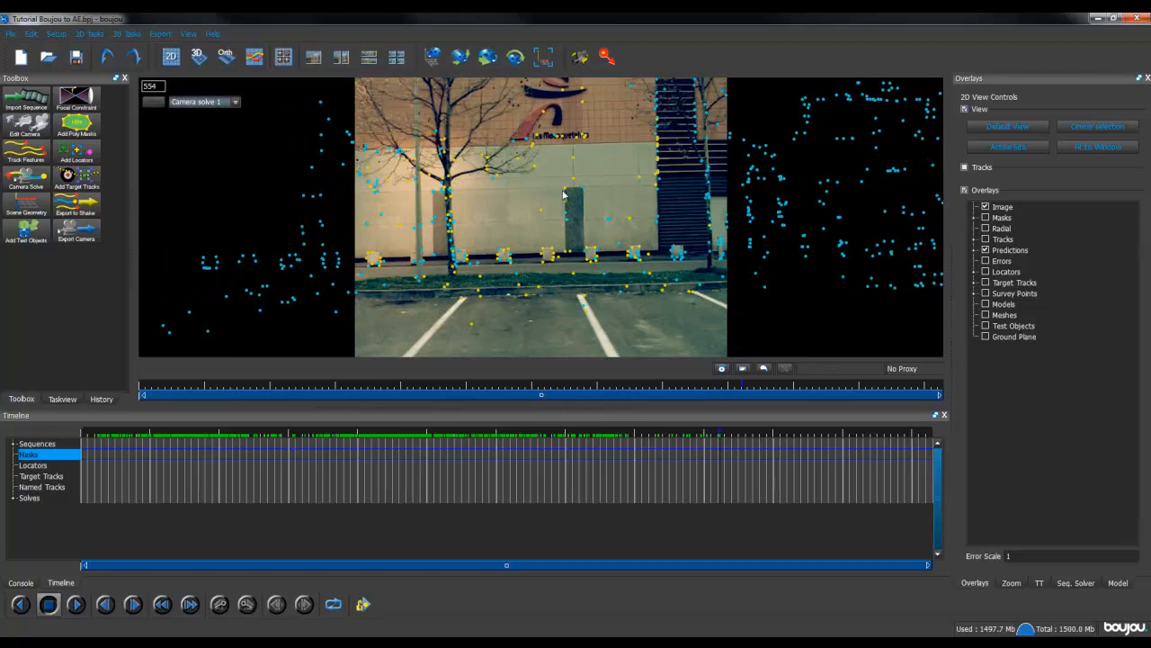
drag(496, 216, 514, 212)
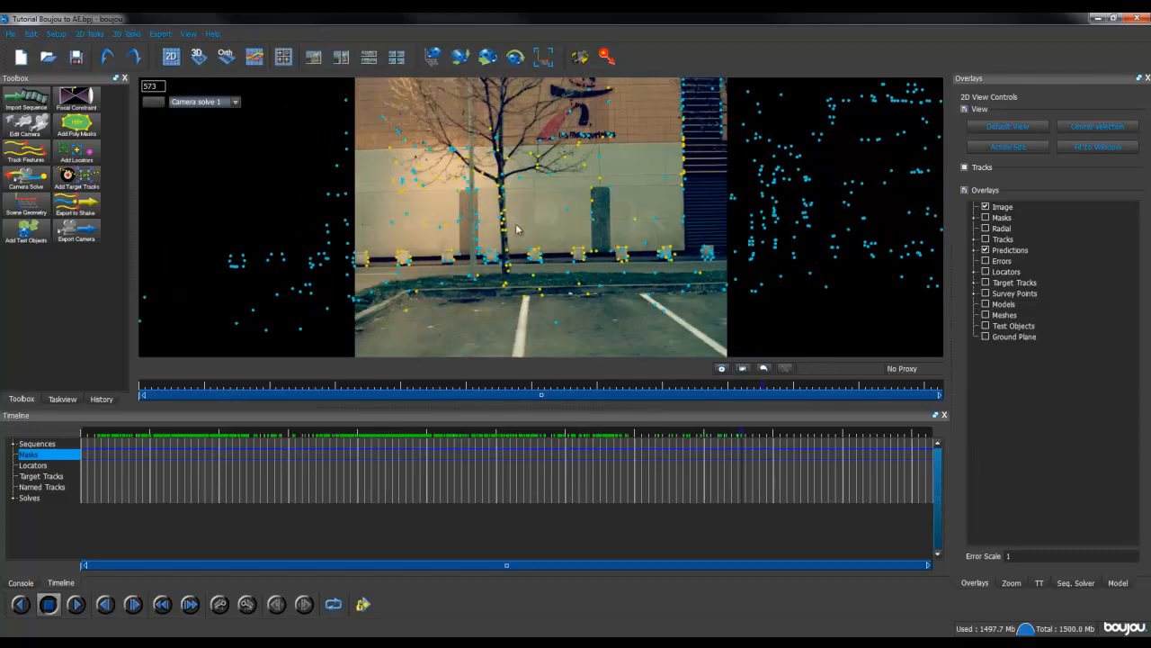
drag(401, 221, 424, 231)
drag(629, 207, 486, 219)
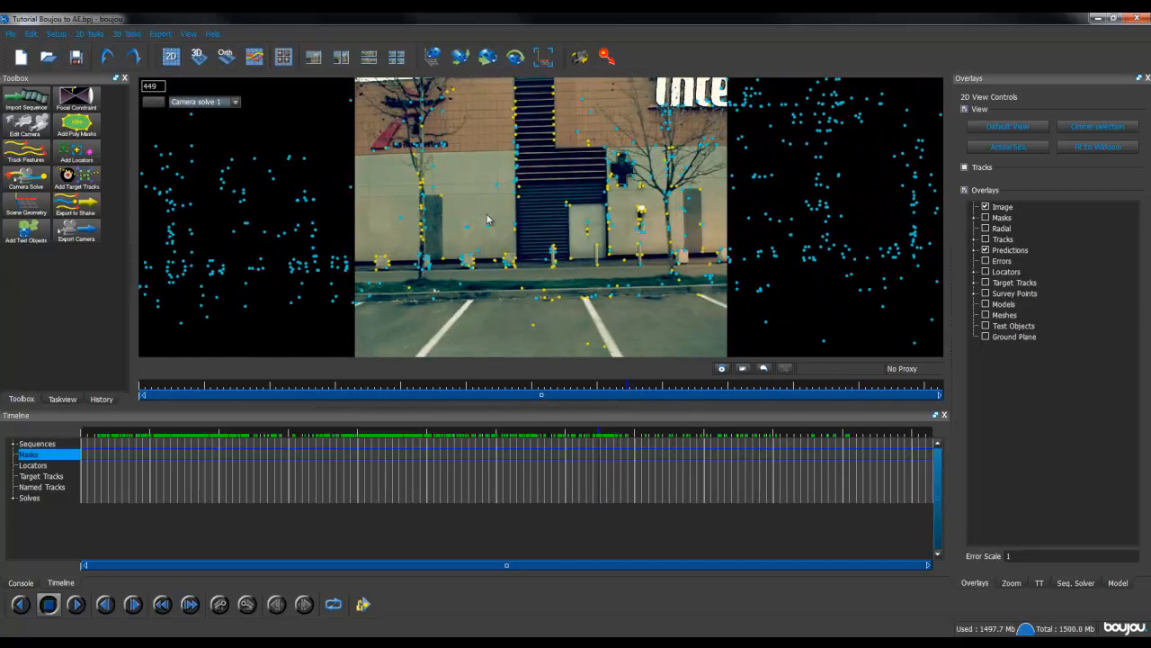
drag(661, 216, 536, 215)
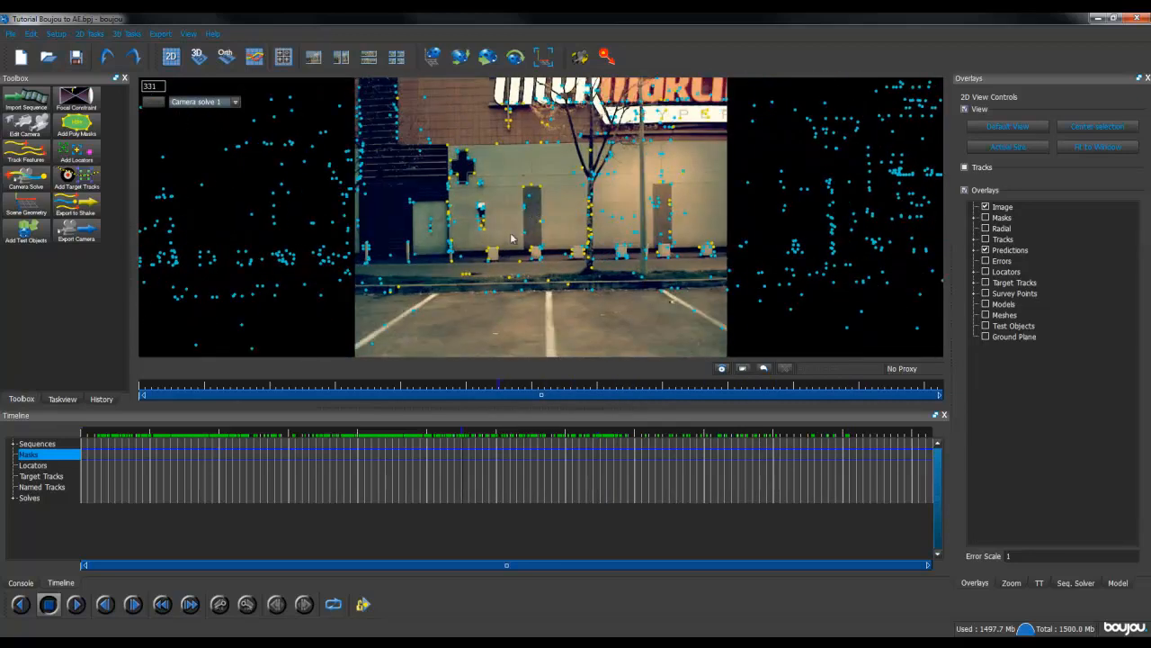
drag(644, 220, 582, 212)
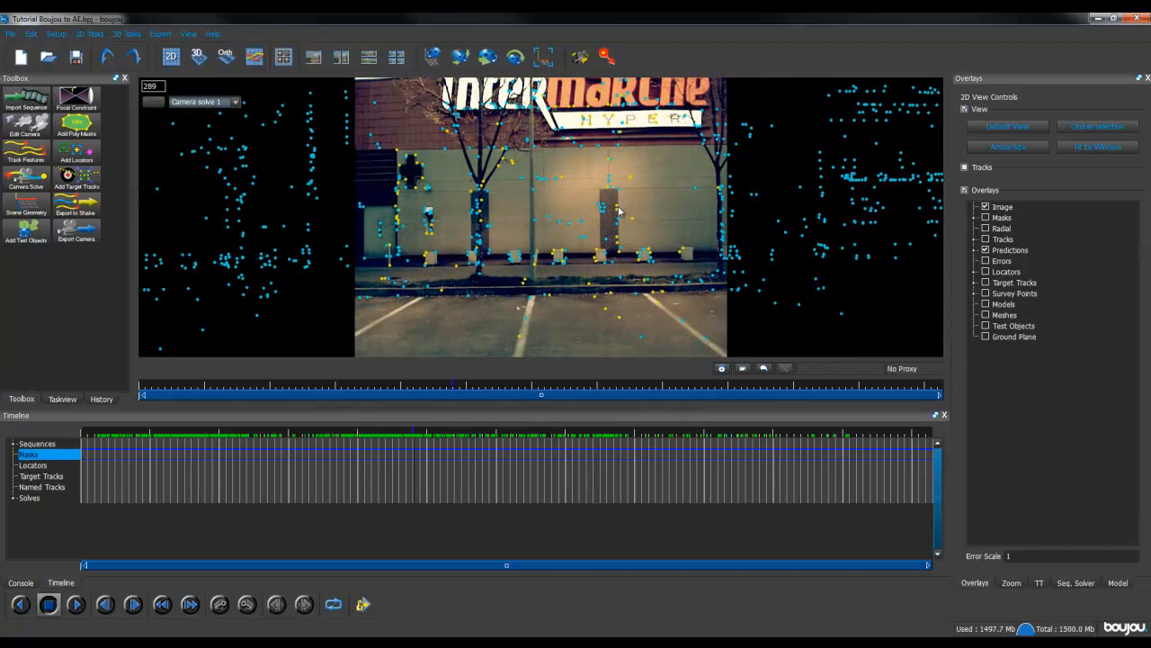
Scrub between the dark doors and the striped wall to examine candidate wall and floor tracks for naming.
drag(454, 220, 580, 200)
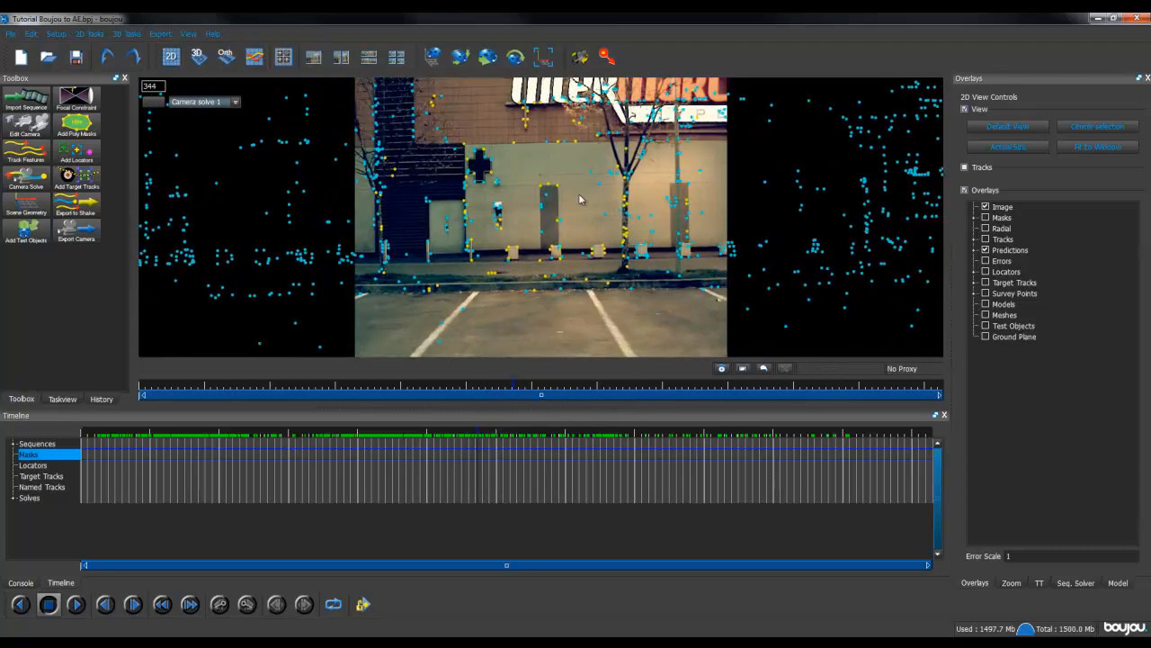
right_click(625, 209)
click(649, 239)
drag(499, 185, 558, 181)
drag(418, 199, 540, 202)
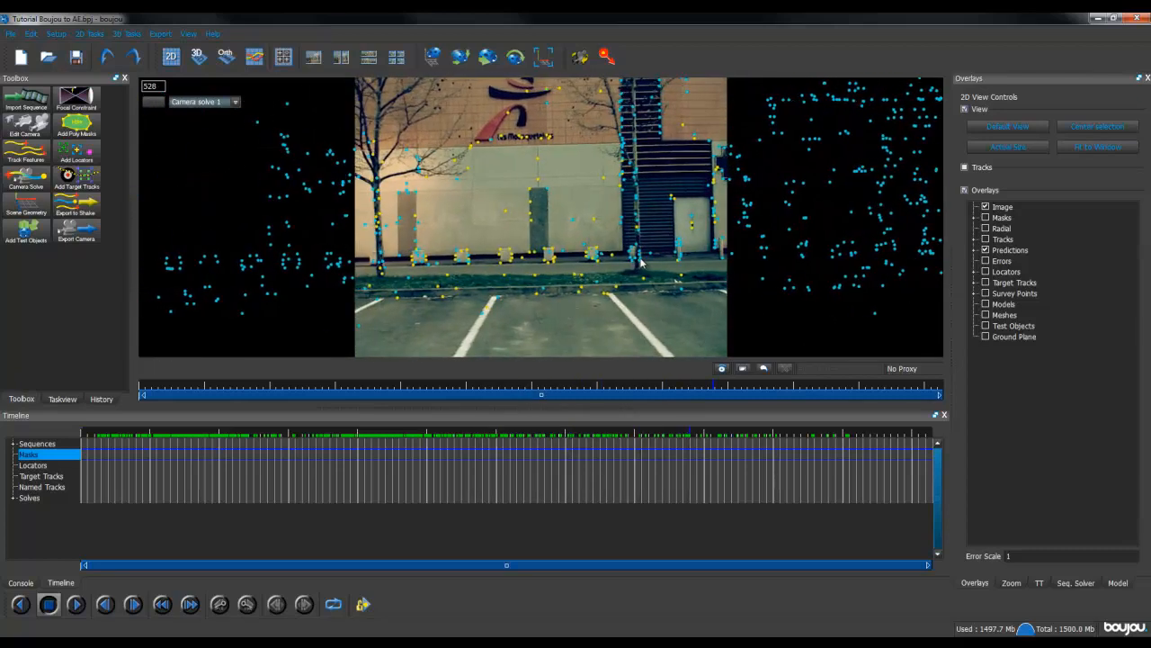
mouse_move(463, 204)
mouse_down()
mouse_move(537, 196)
mouse_move(489, 213)
mouse_move(571, 216)
mouse_move(448, 200)
mouse_up()
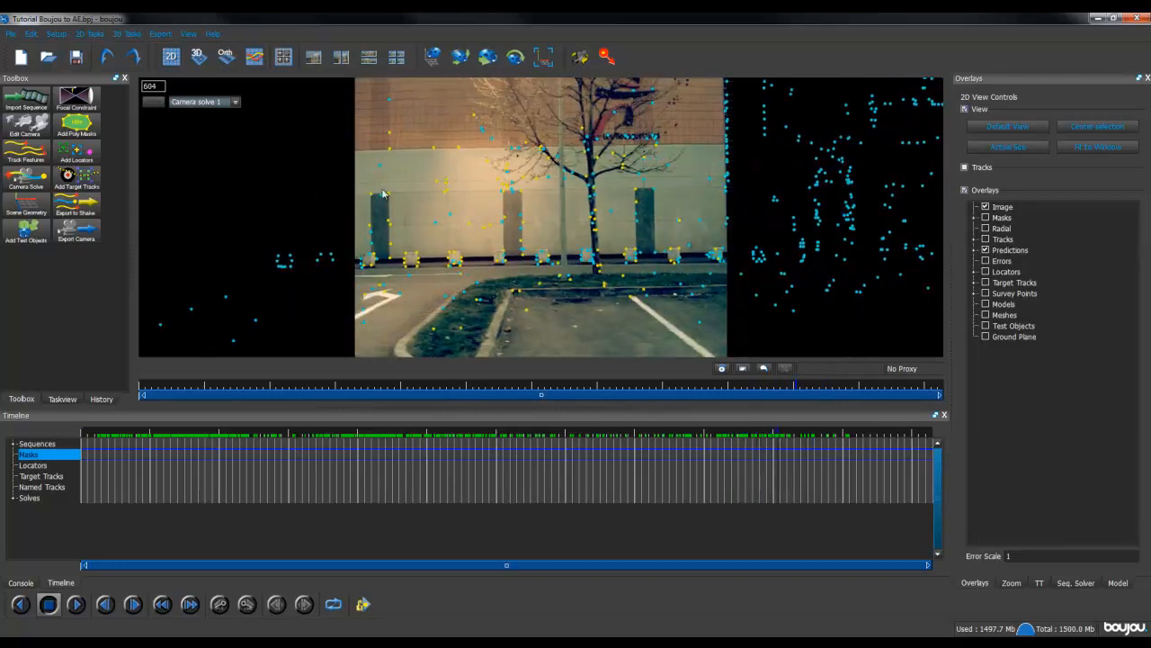
drag(648, 238, 565, 237)
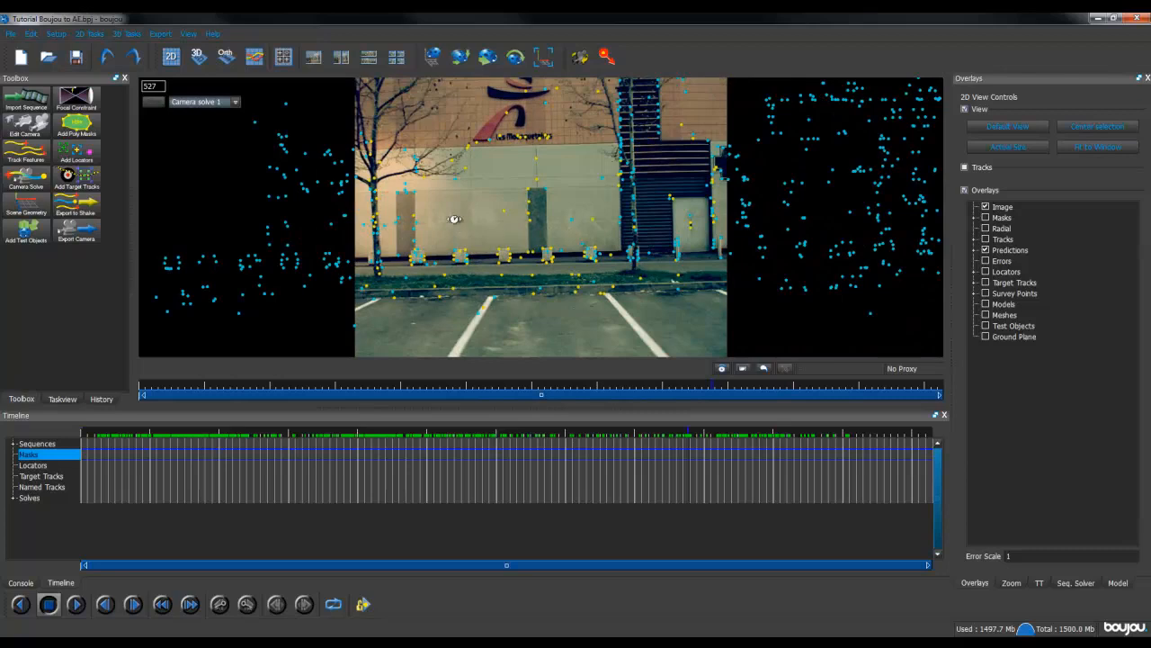
drag(455, 218, 531, 219)
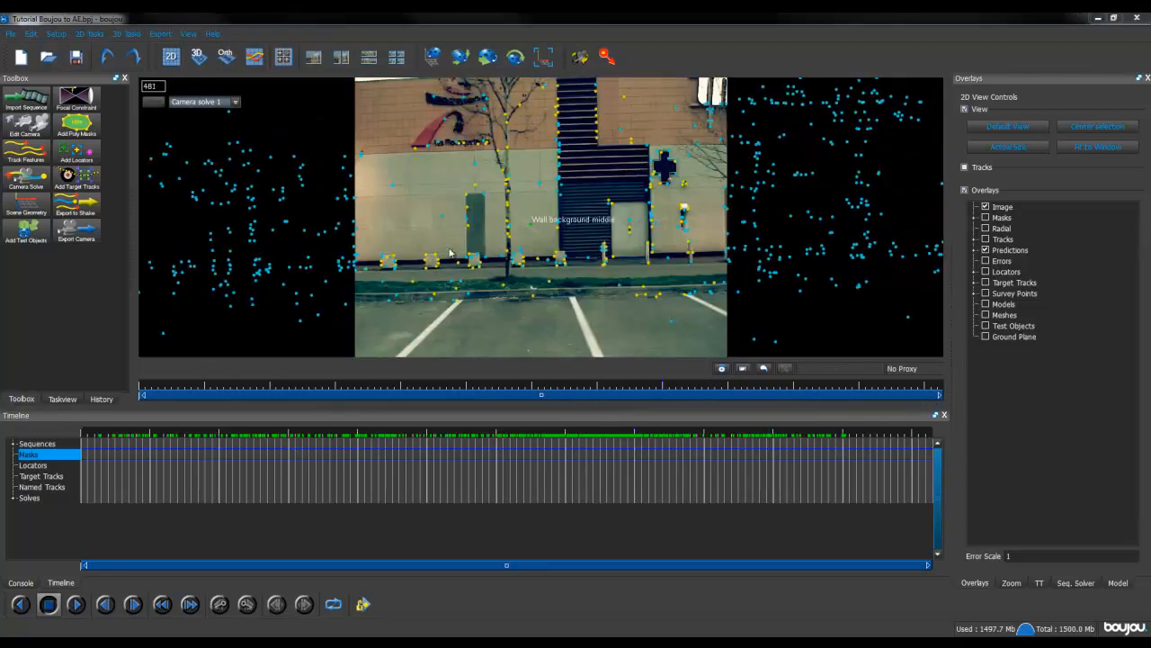
Scrub between Wall background middle, Wall Background end, Wall Background 3 and the parking floor to review the named tracks.
drag(450, 253, 510, 257)
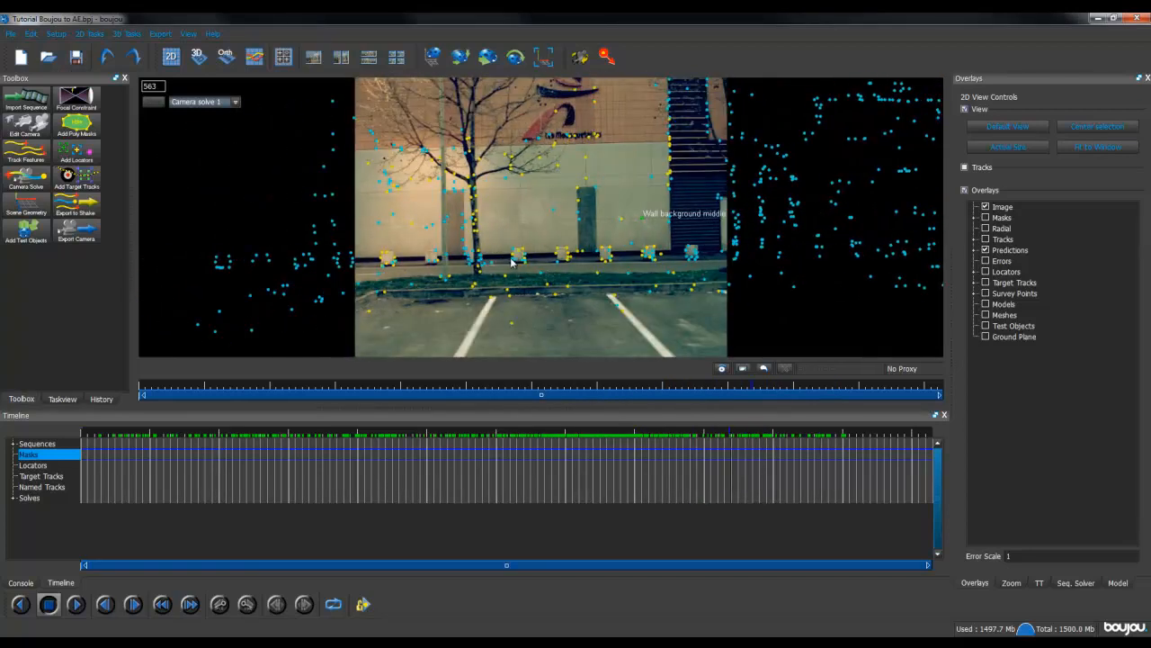
drag(400, 231, 570, 224)
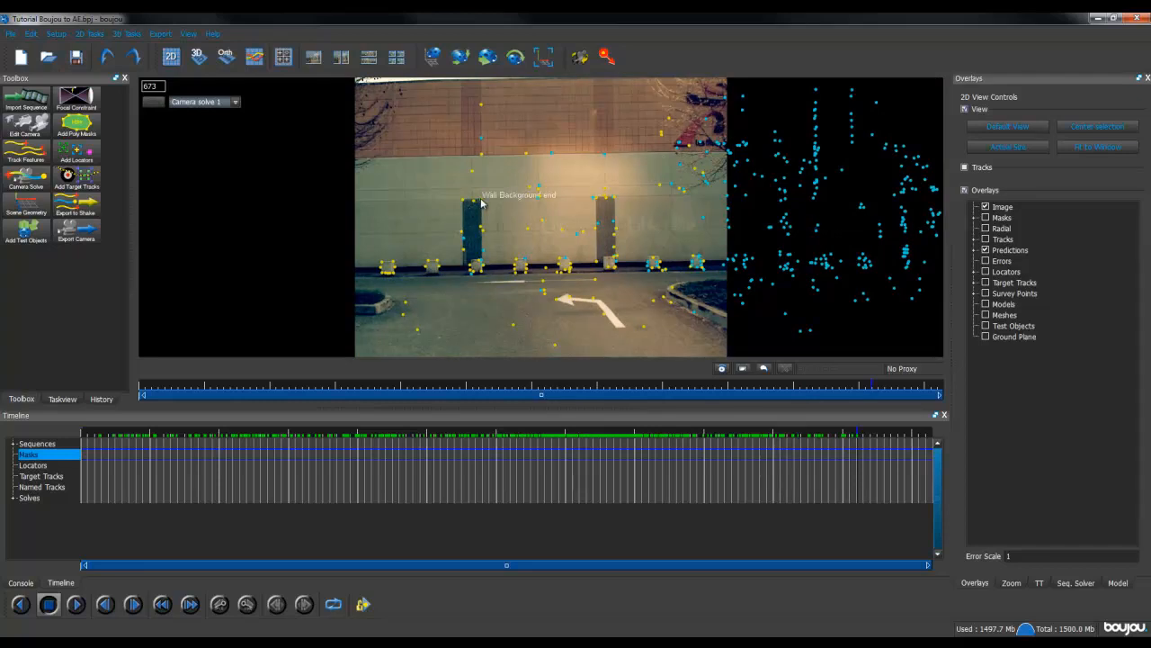
mouse_move(629, 230)
mouse_down()
mouse_move(549, 231)
mouse_move(635, 226)
mouse_up()
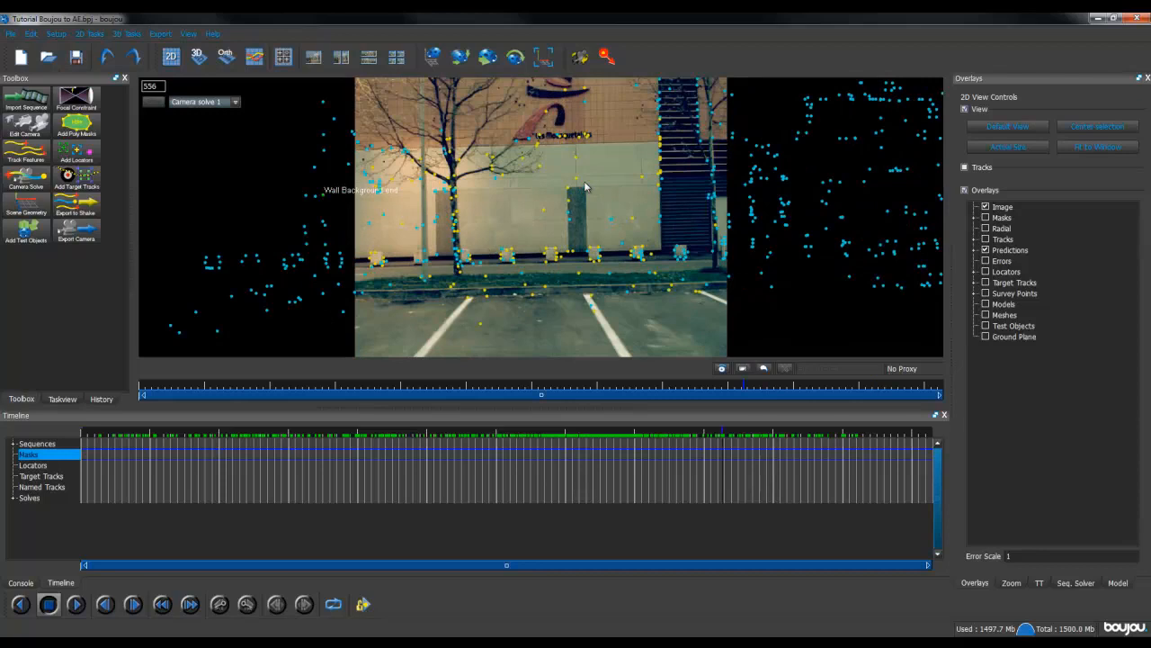
mouse_move(589, 297)
mouse_down()
mouse_move(492, 303)
mouse_move(592, 312)
mouse_up()
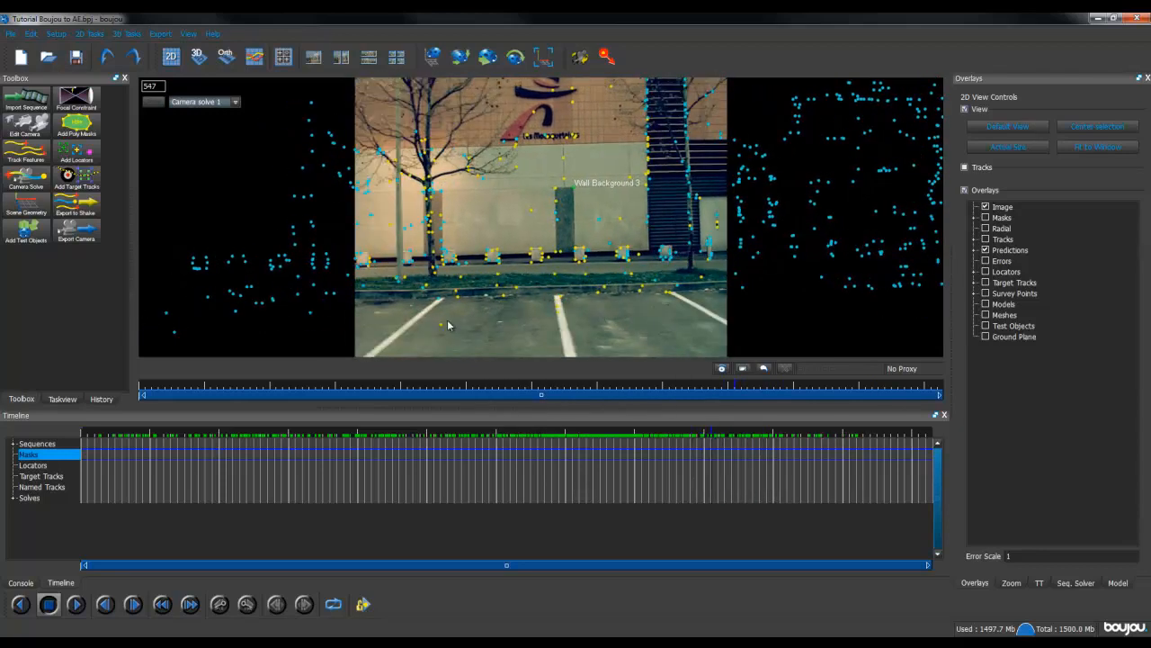
drag(468, 324, 553, 292)
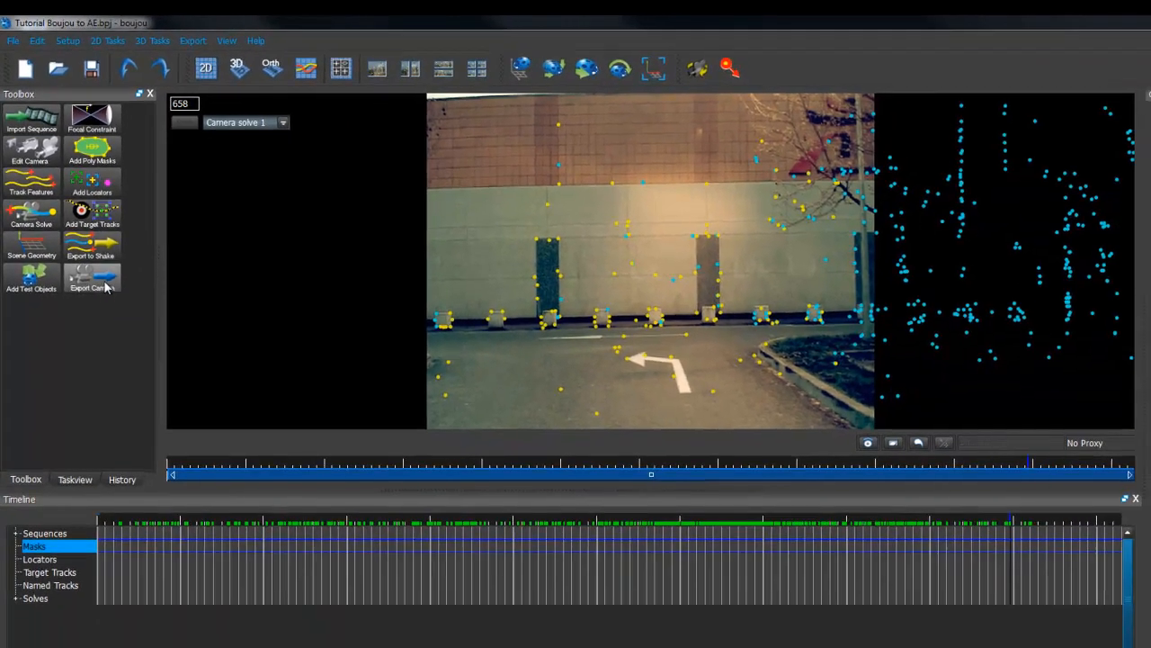
Start the camera export and set its destination to Tutorial Boujou to AE.ma in the V2 project folder.
click(186, 500)
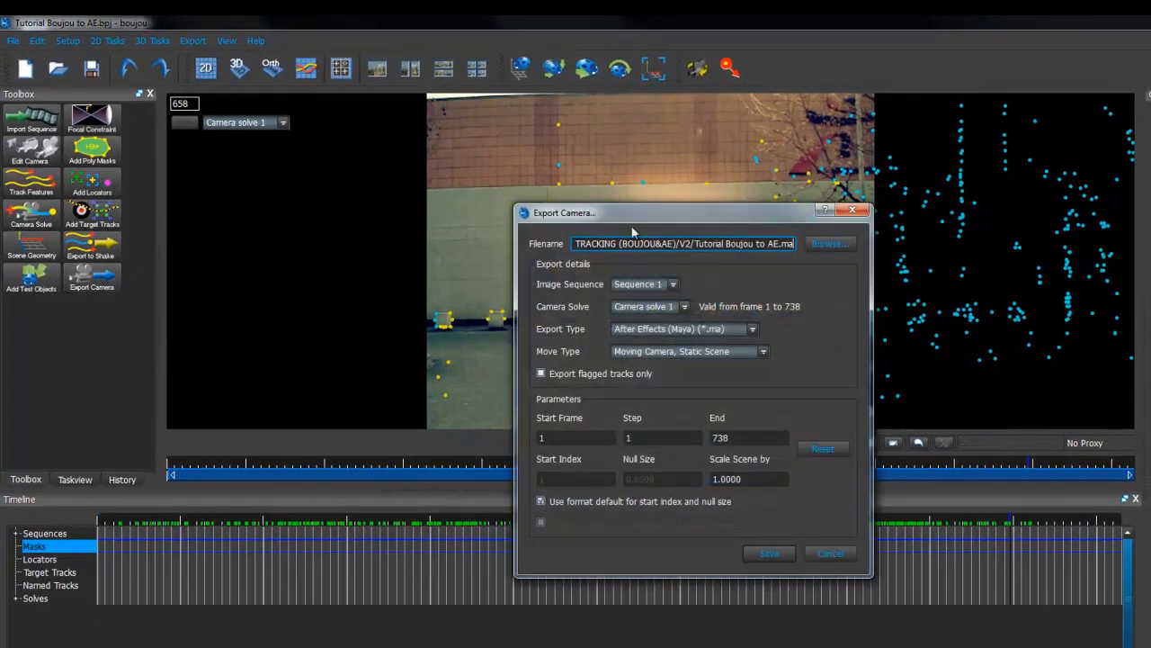
drag(632, 214, 590, 199)
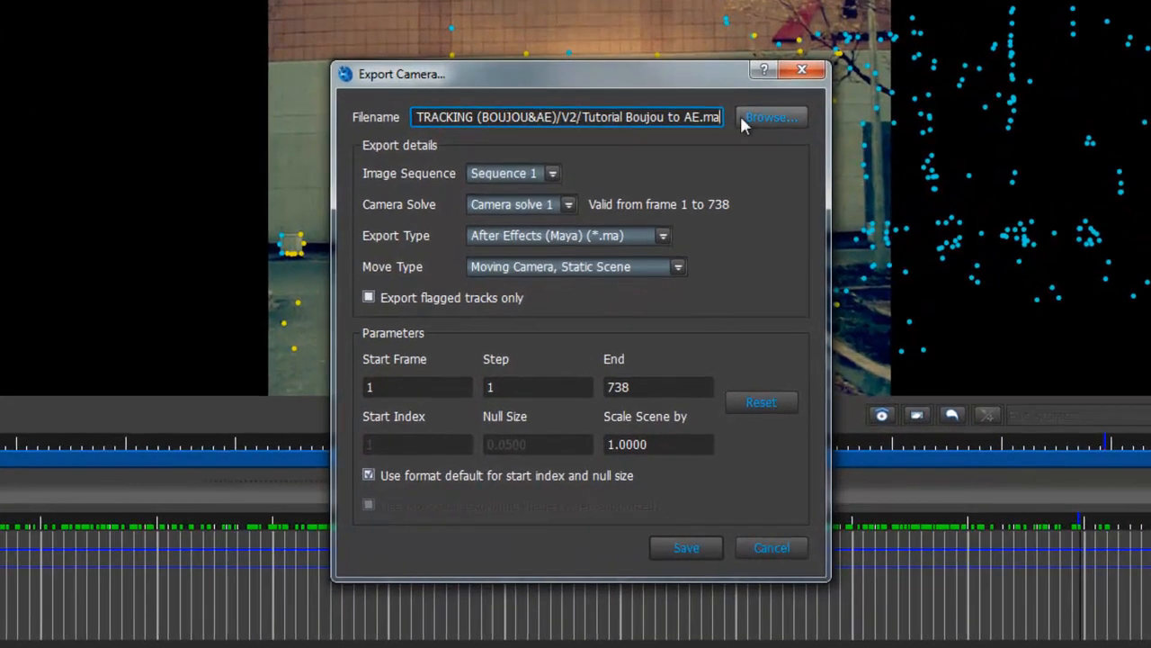
click(760, 122)
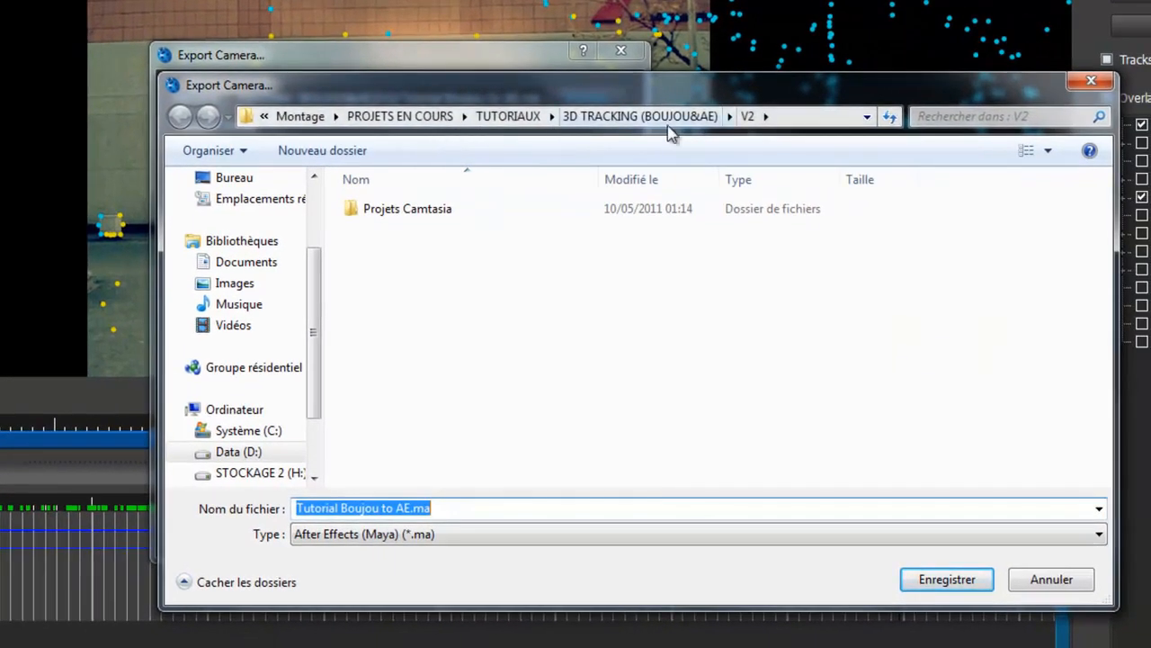
click(947, 579)
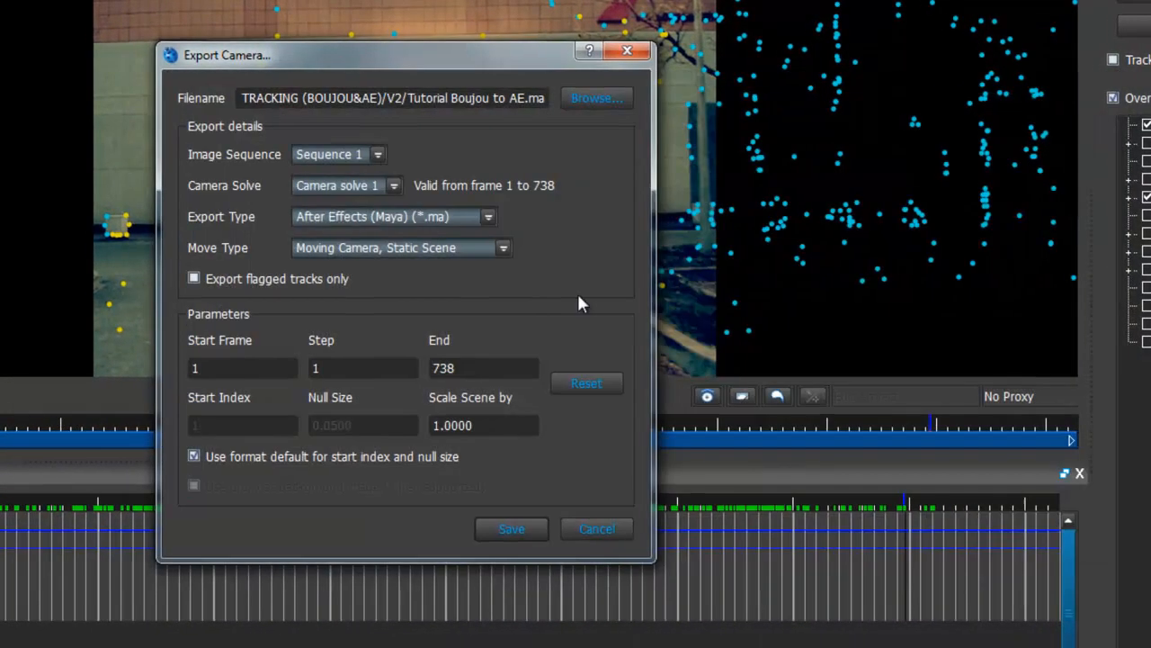
Choose Sequence 1, Camera solve 1 and the After Effects (Maya) (*.ma) export type for the camera export.
click(435, 163)
click(435, 164)
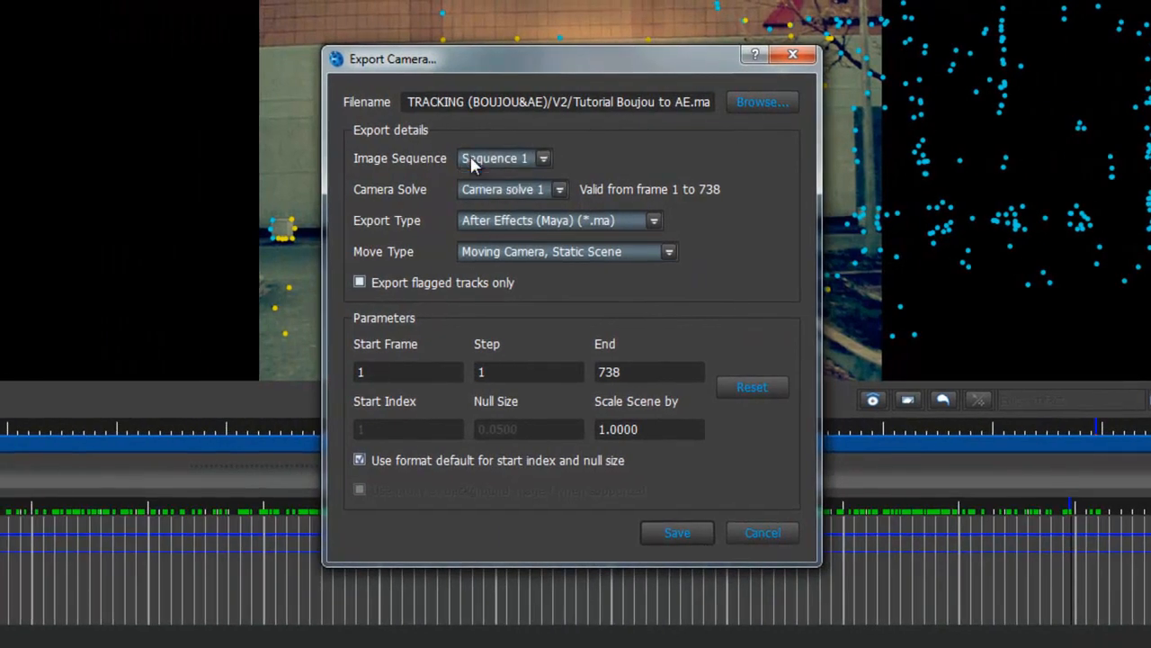
click(515, 192)
click(514, 192)
click(500, 224)
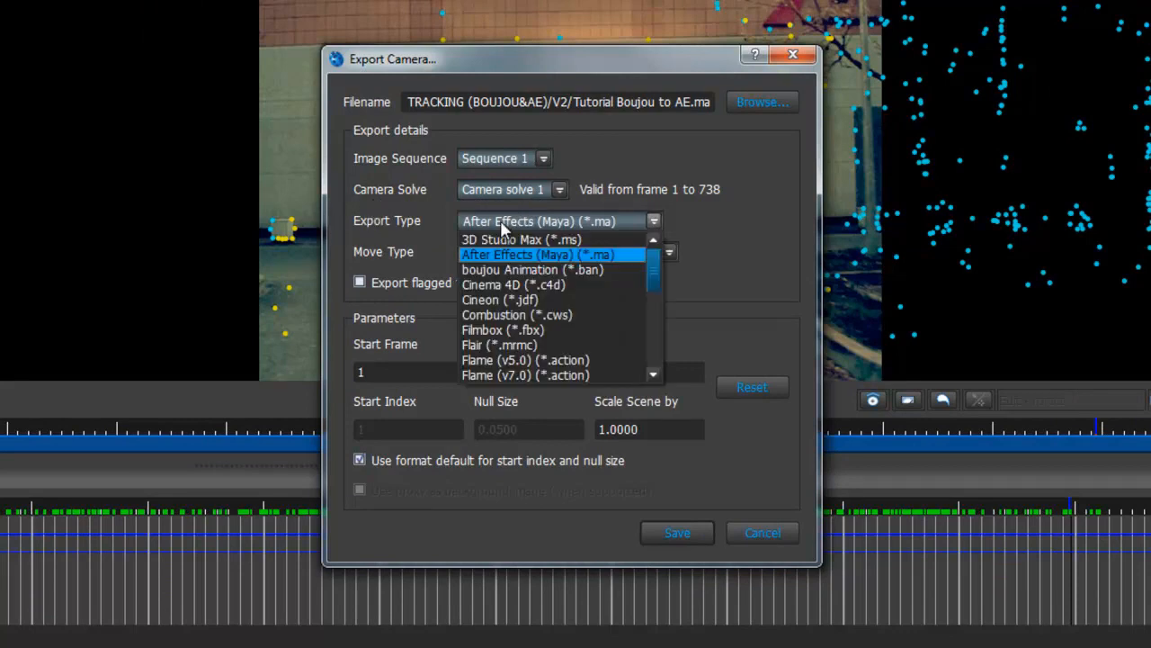
click(565, 256)
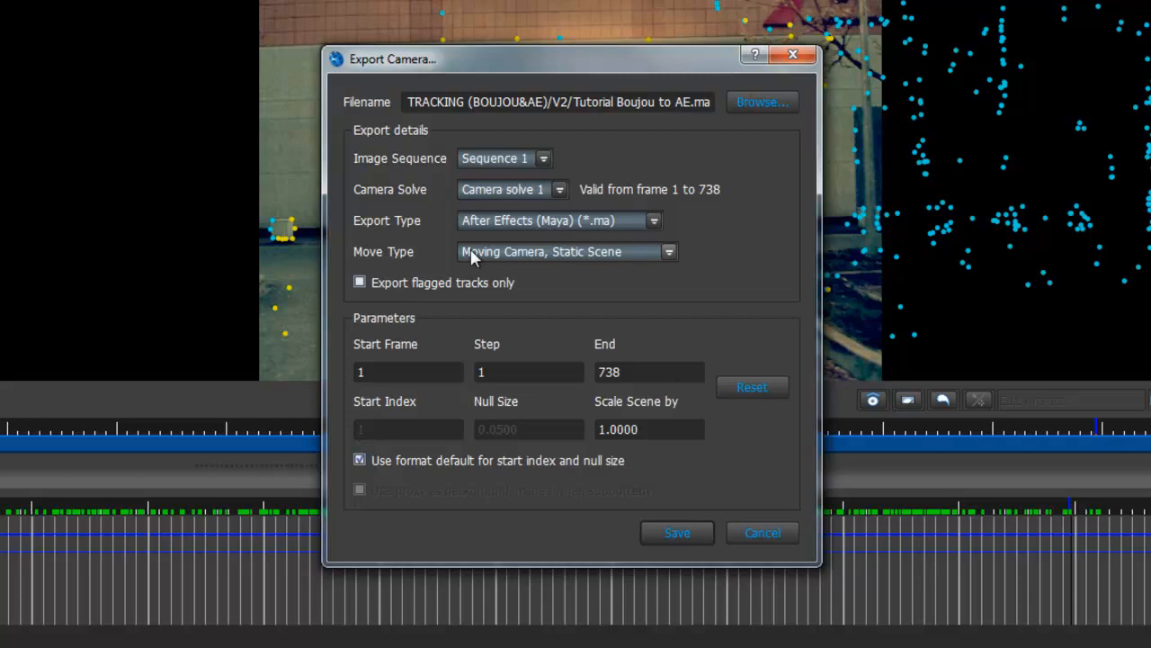
Set the move type to Moving Camera, Static Scene and restrict the export to flagged tracks only.
click(497, 248)
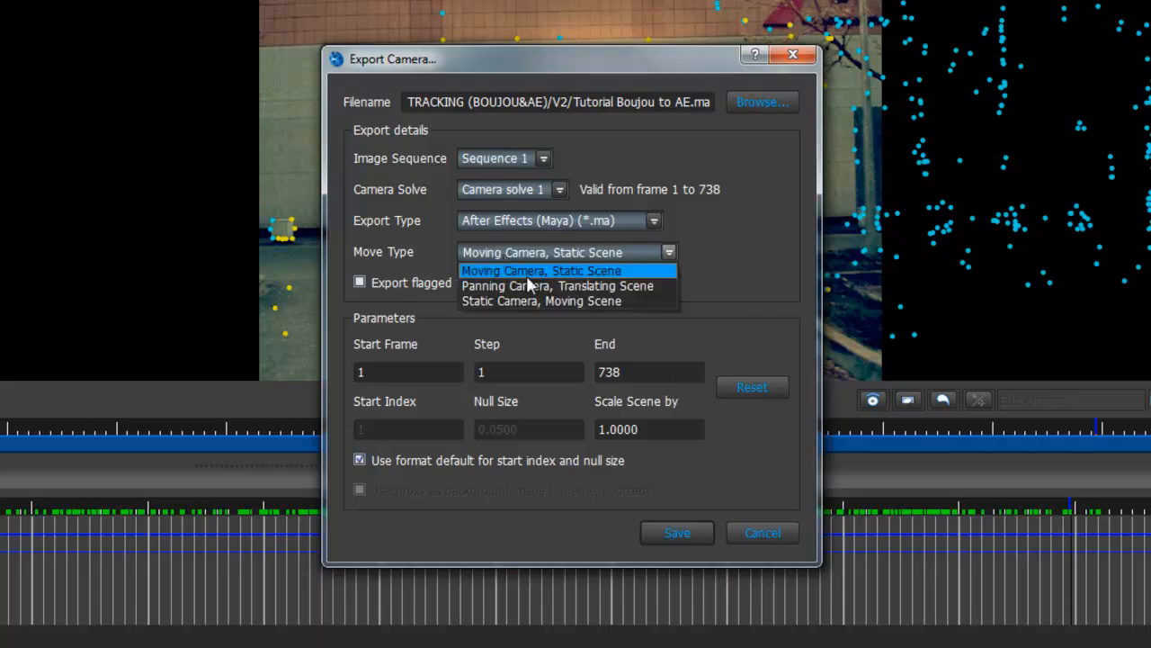
click(525, 268)
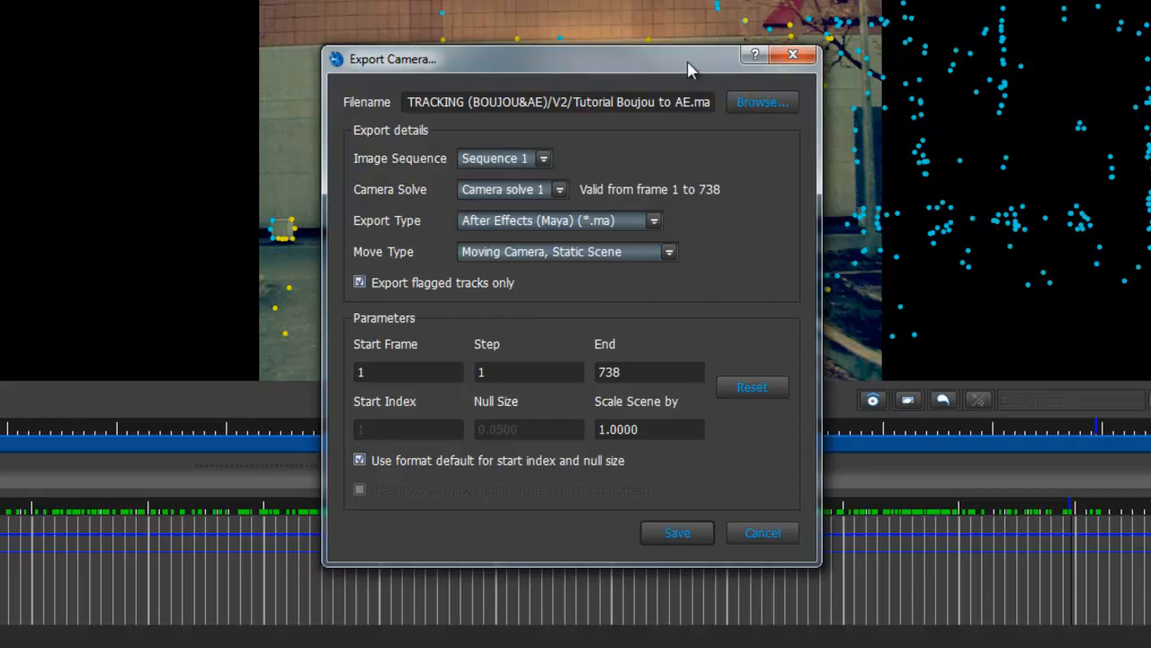
drag(687, 60, 543, 20)
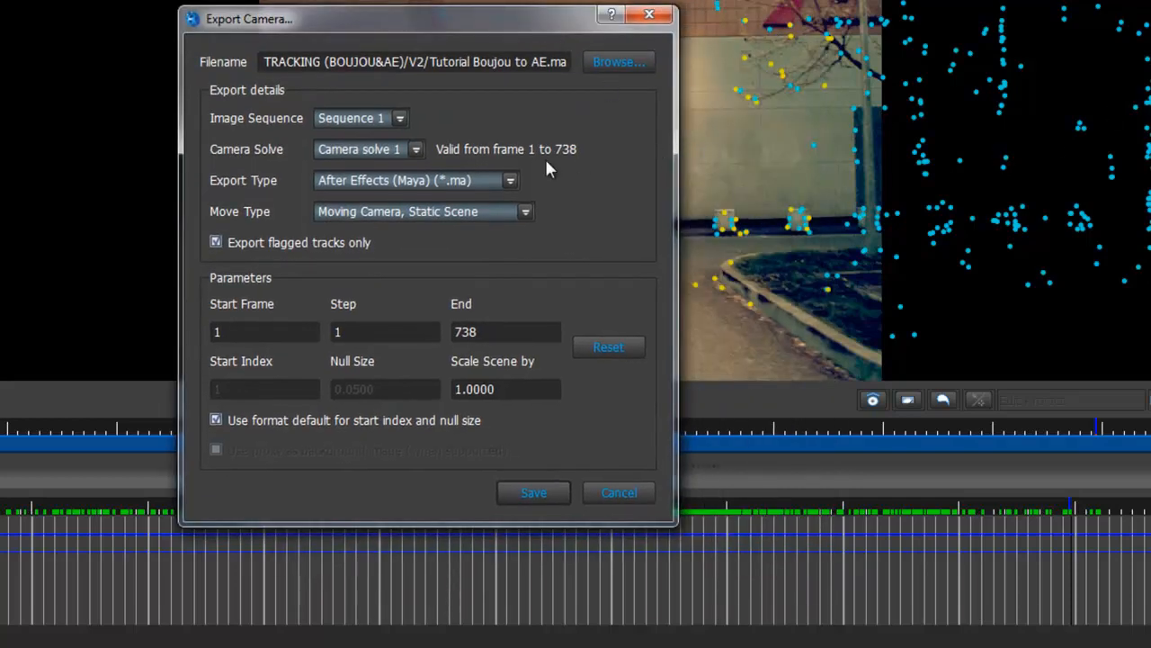
Check the start frame, step, end frame and scene scale parameters of the camera export.
click(350, 331)
click(504, 330)
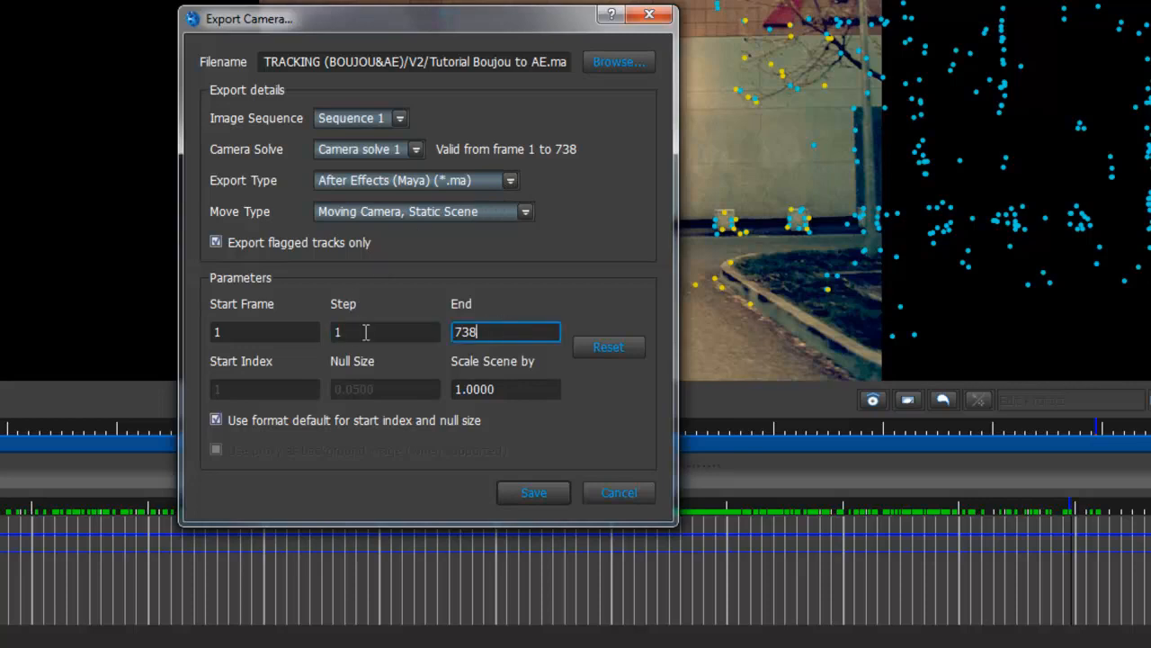
click(260, 332)
click(491, 326)
click(505, 388)
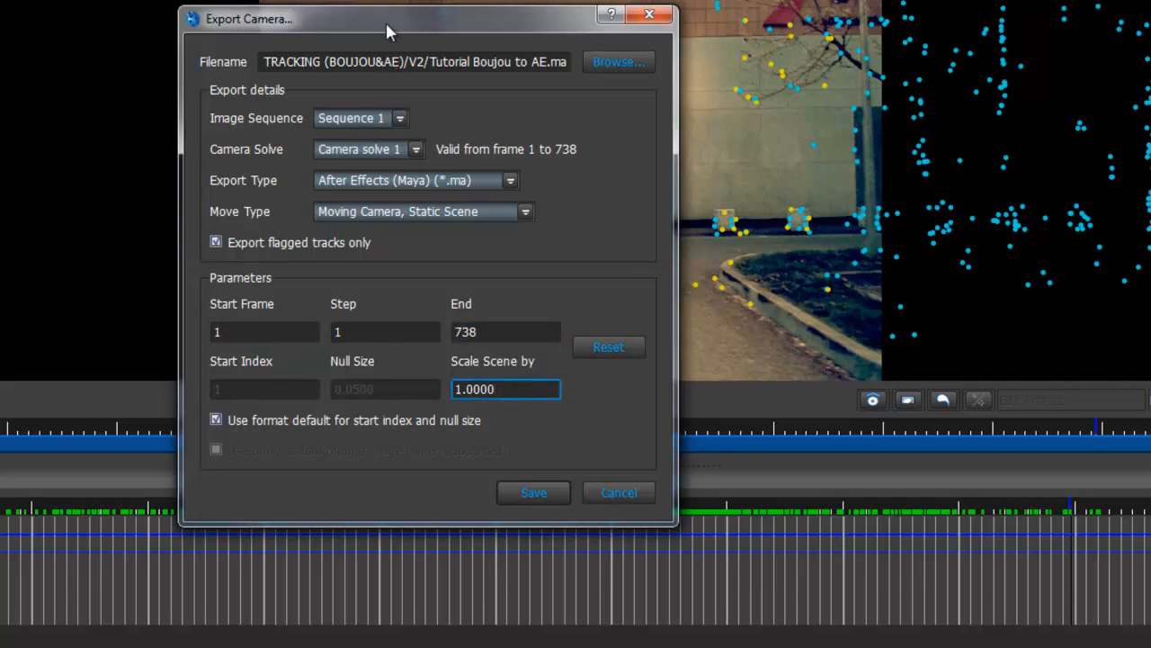
drag(386, 22, 490, 3)
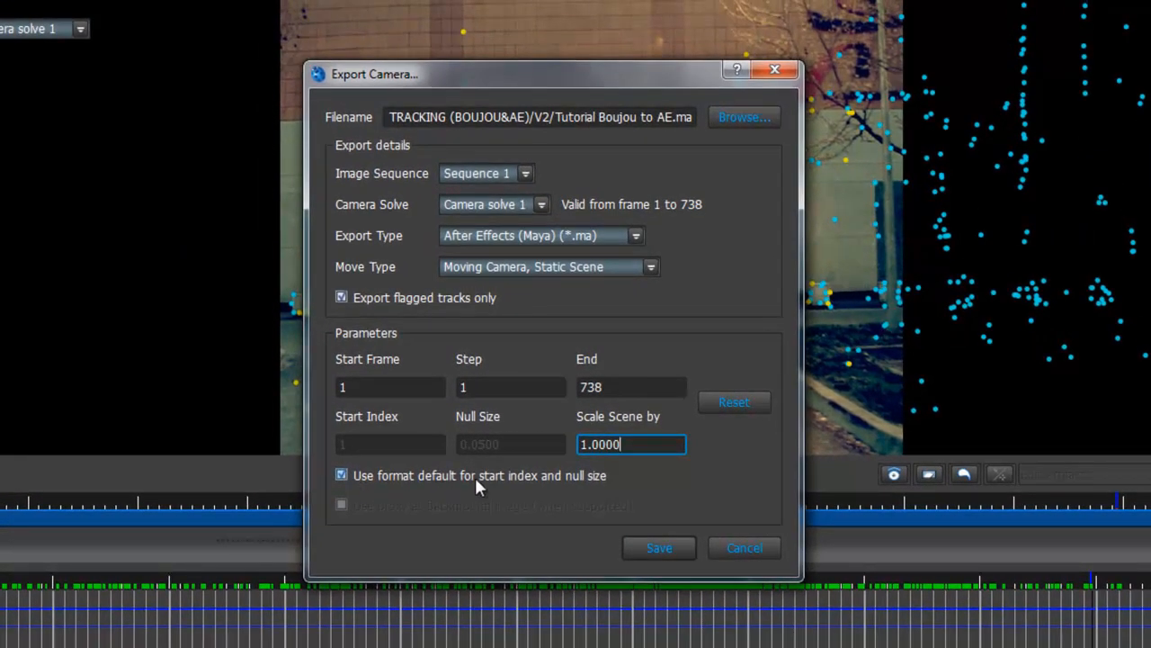
Disable the format defaults, set the null size to 1.0000 and the scene scale to 100, and save the camera export.
click(342, 474)
drag(525, 439, 426, 441)
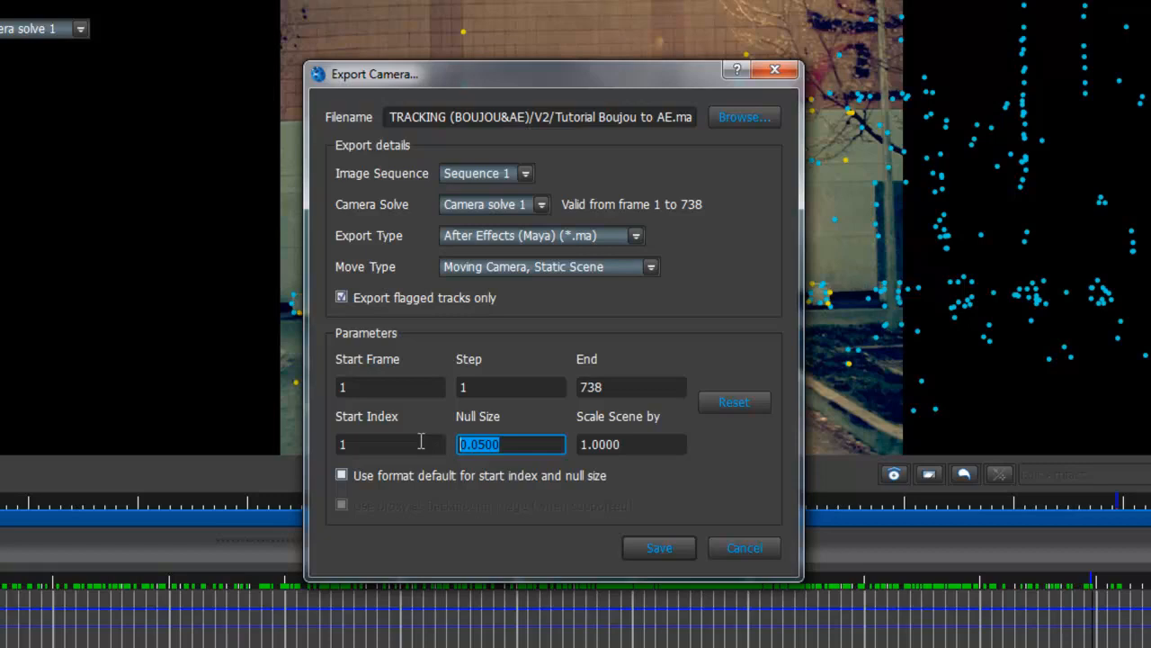
text(1.0000)
drag(648, 443, 558, 438)
text(100)
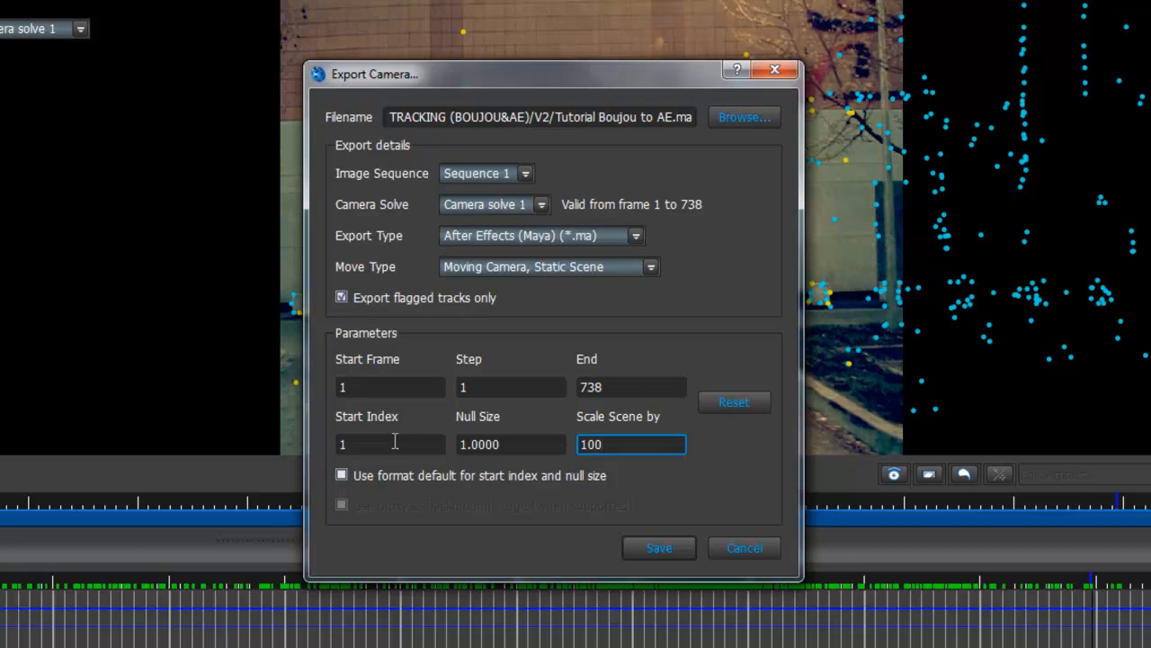
click(512, 447)
click(611, 445)
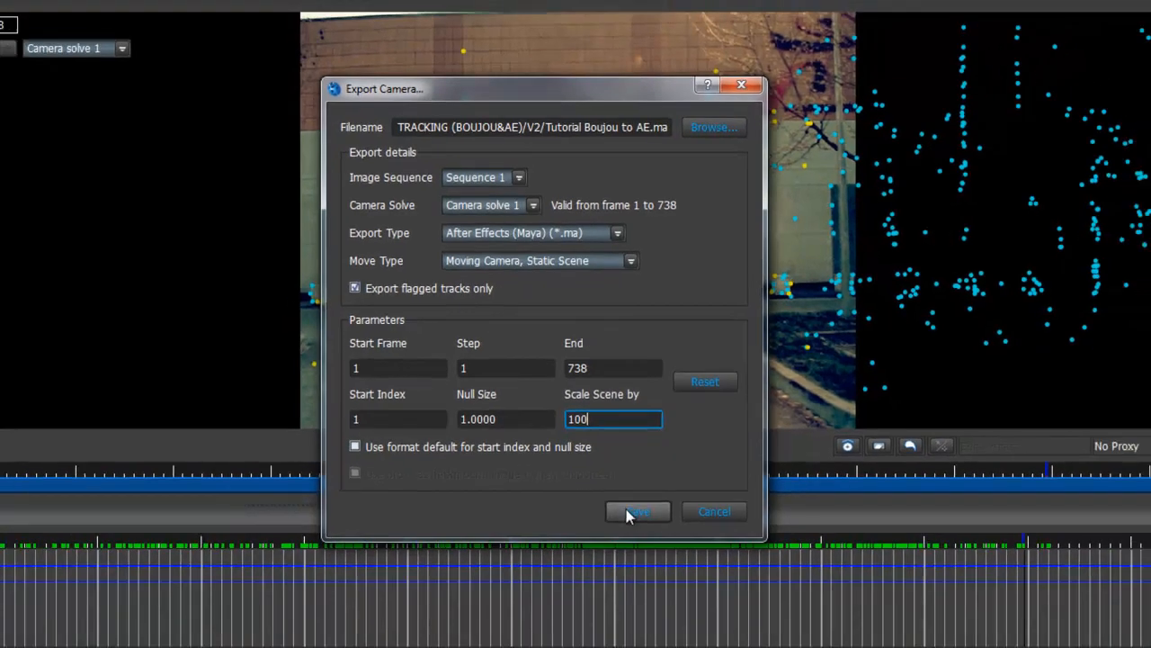
click(660, 547)
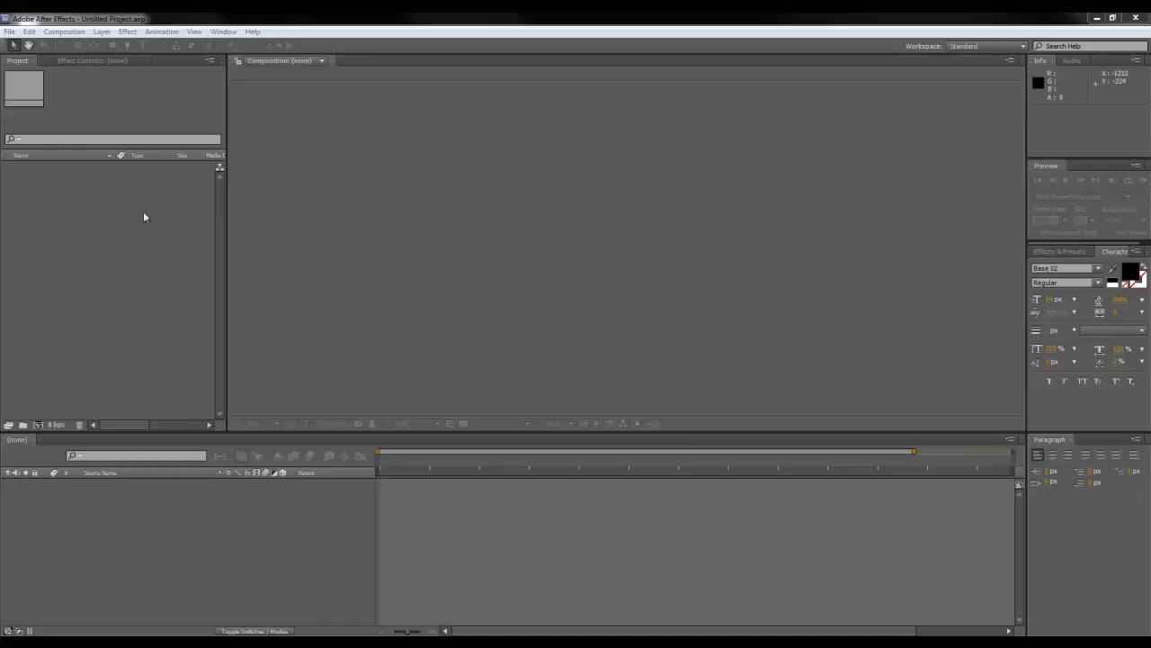
In After Effects, import Tutorial Boujou to AE (30FPS).ma as a composition retaining layer sizes and open that composition.
click(117, 216)
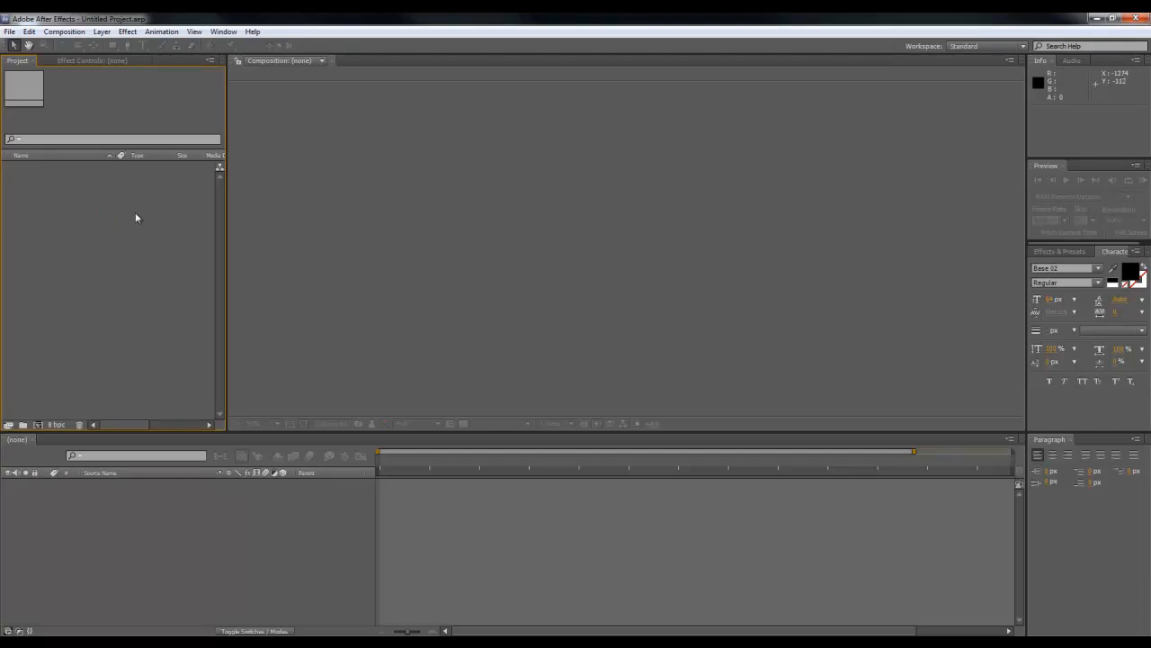
right_click(74, 213)
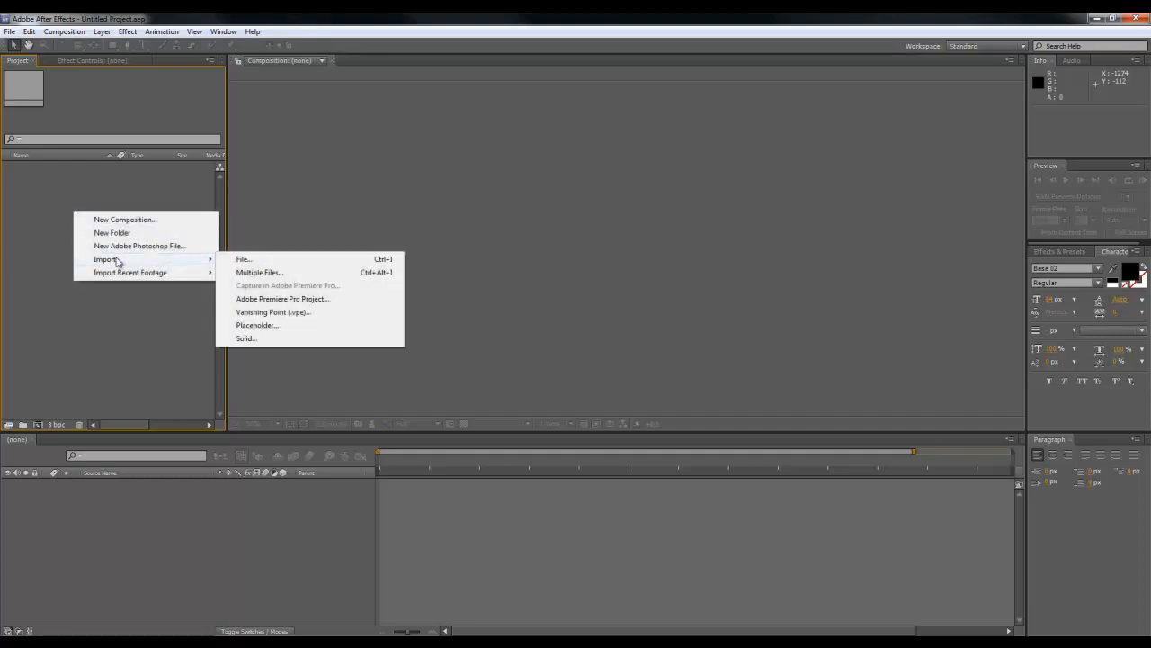
mouse_move(107, 258)
click(285, 259)
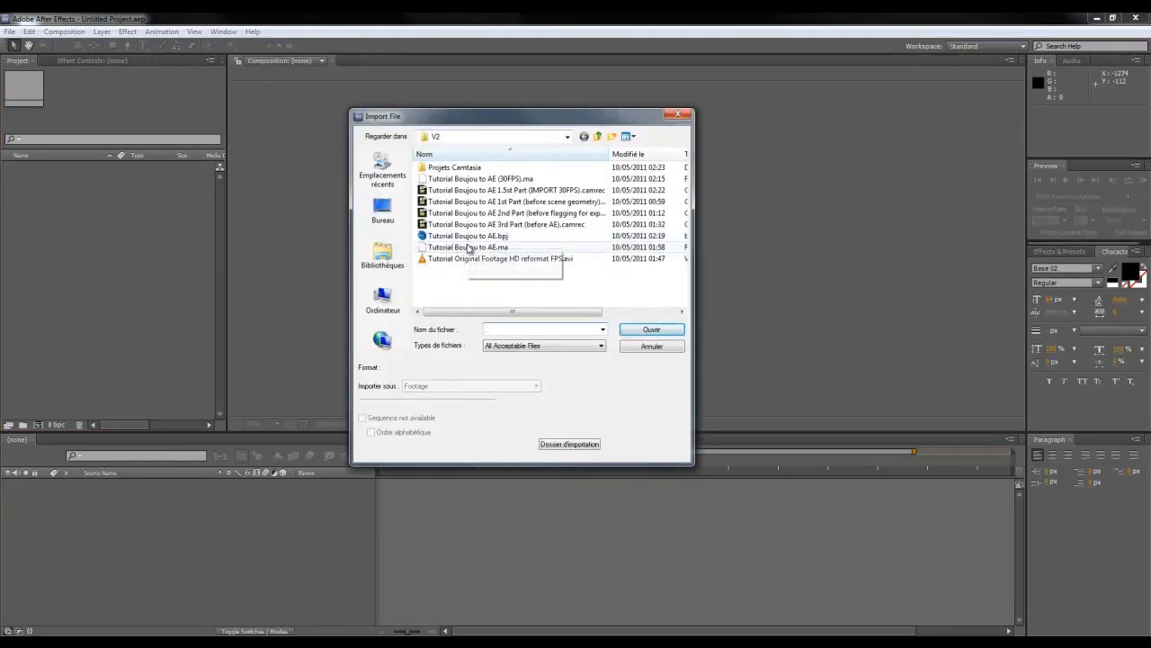
drag(458, 125, 511, 166)
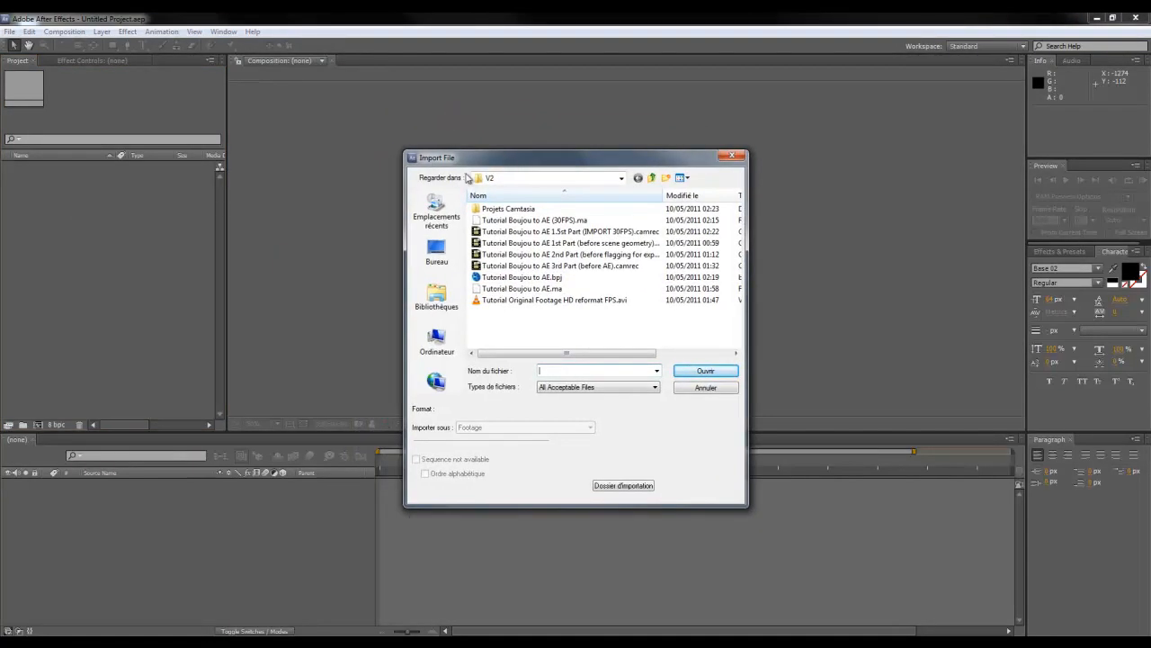
click(522, 220)
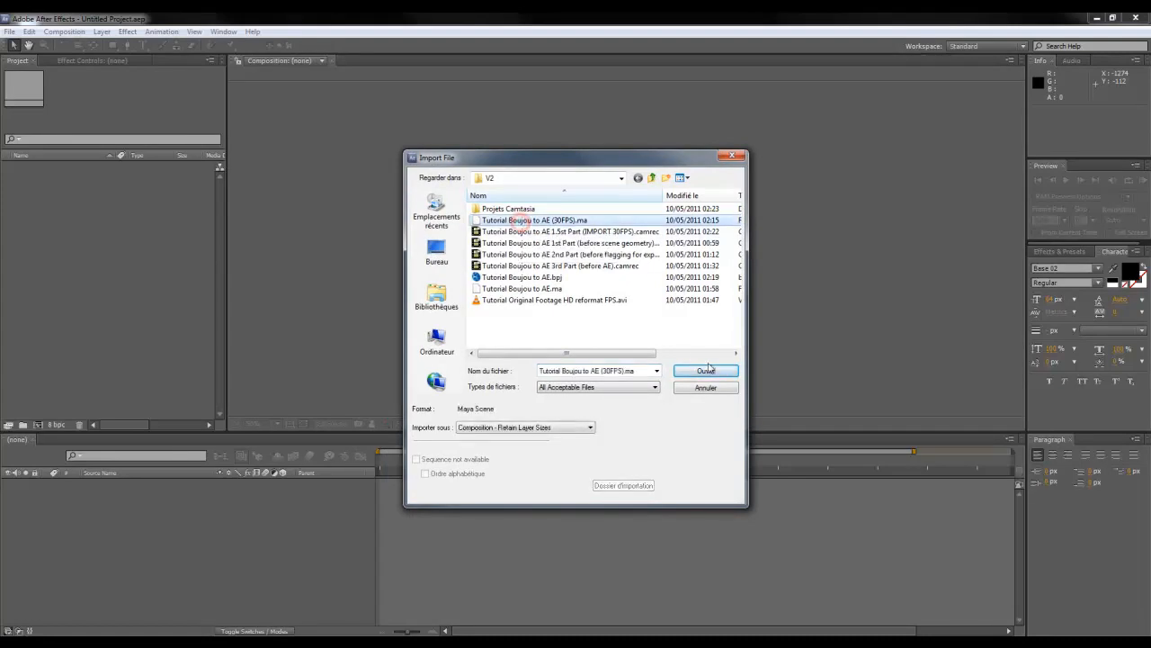
click(683, 371)
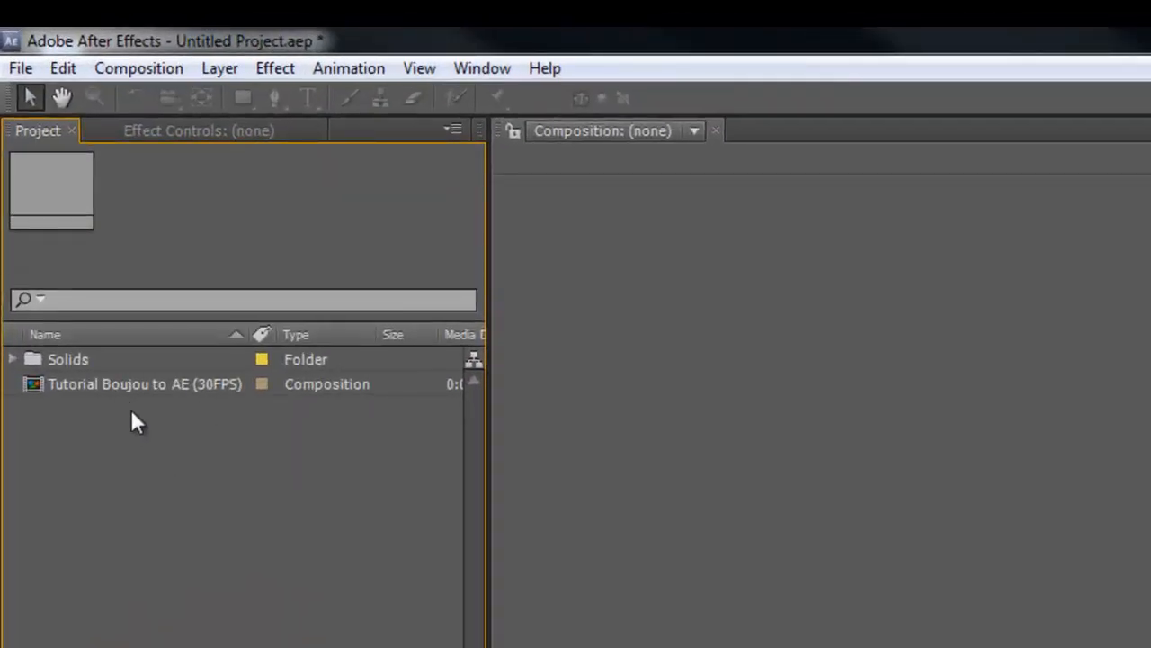
click(159, 388)
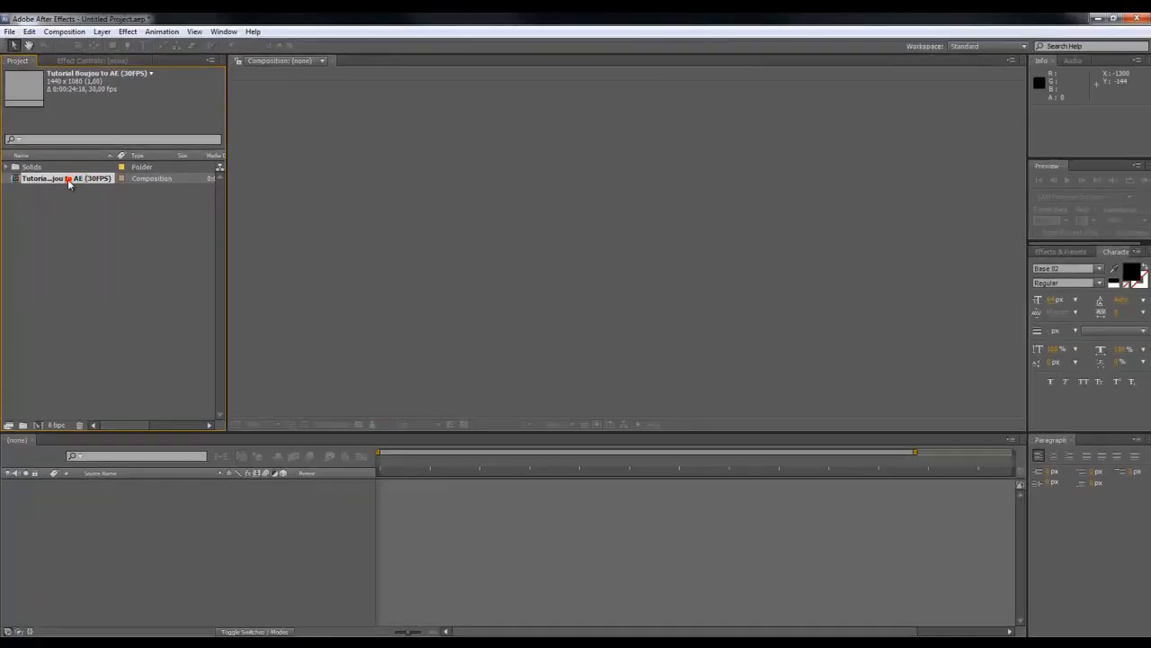
double_click(67, 179)
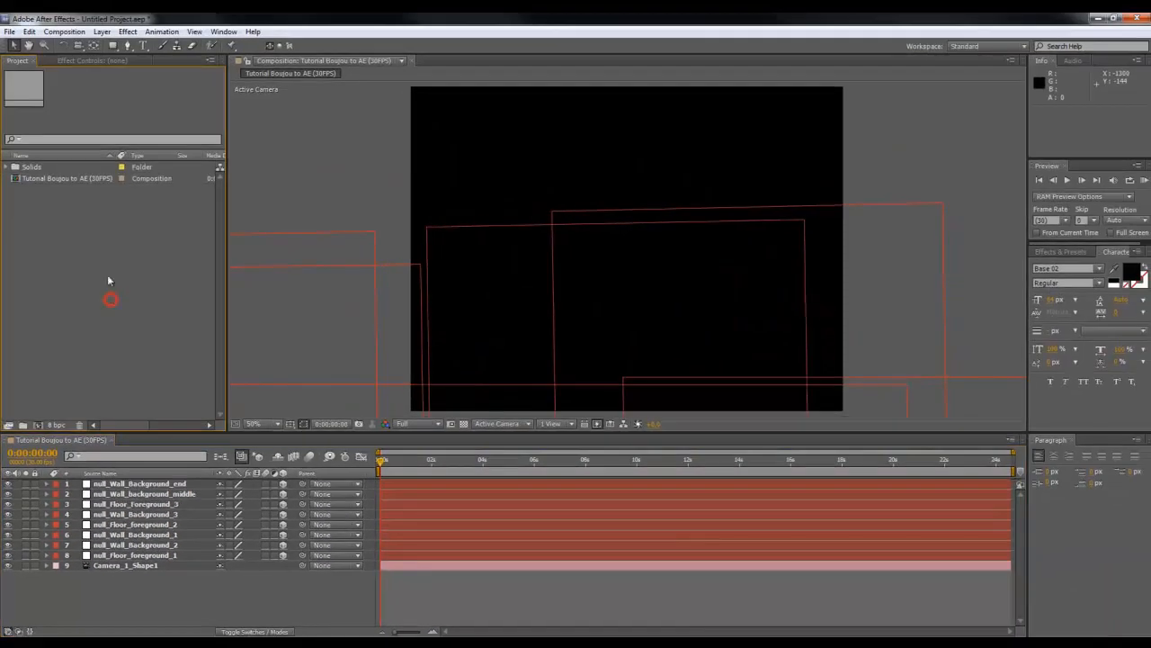
right_click(110, 268)
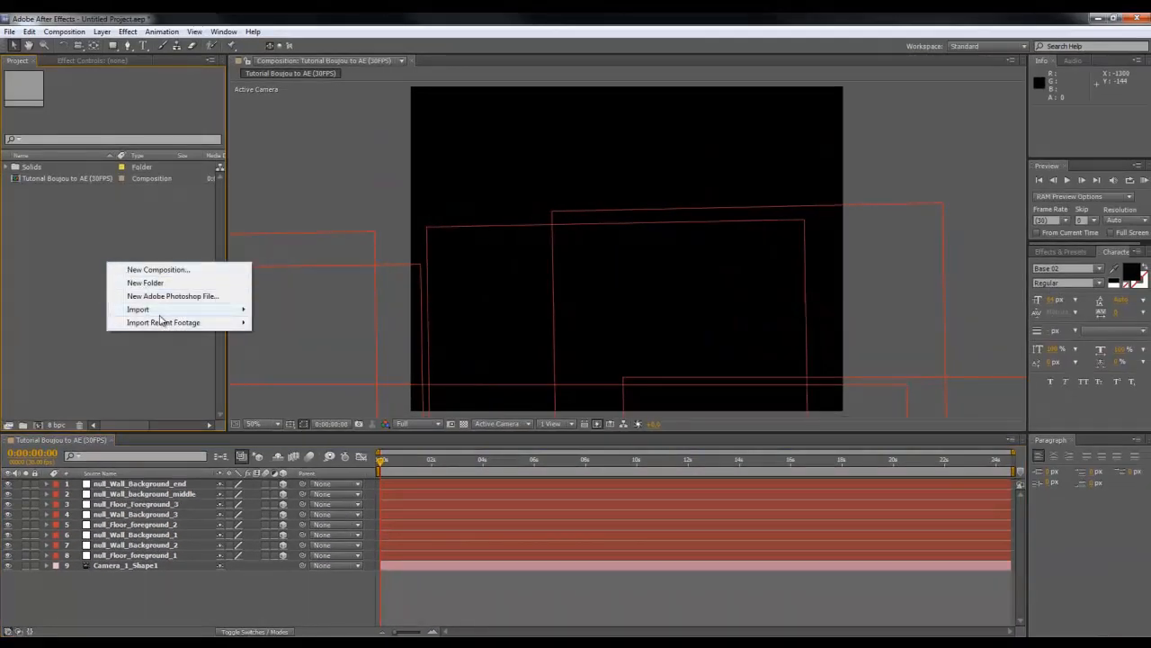
mouse_move(155, 311)
click(279, 310)
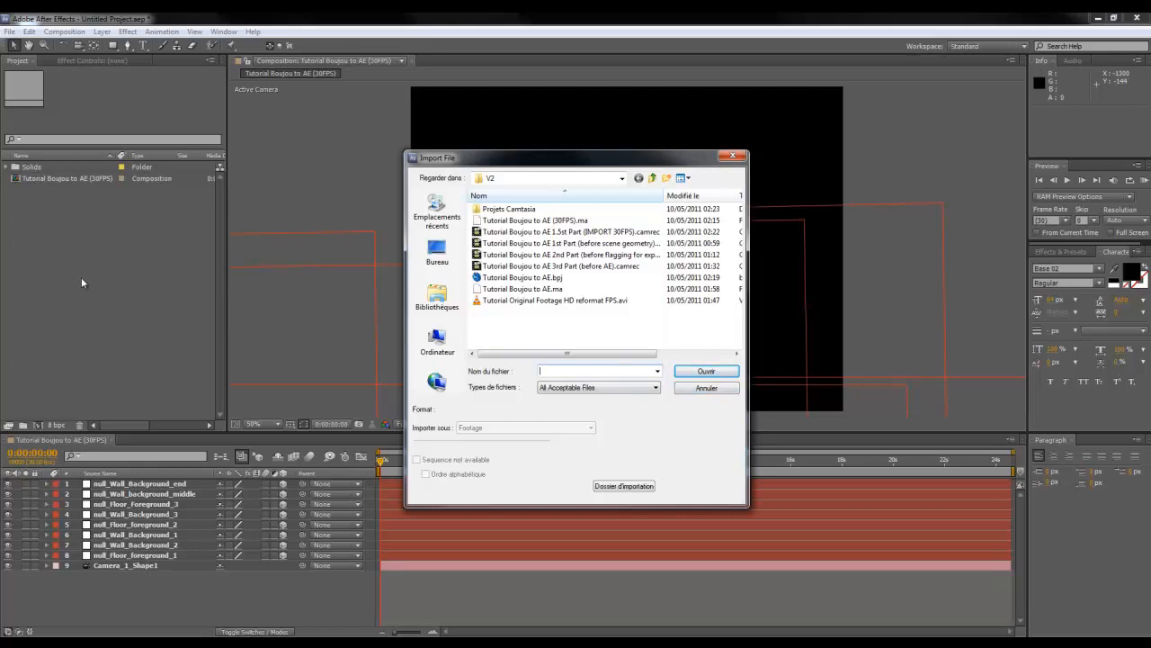
drag(454, 160, 377, 151)
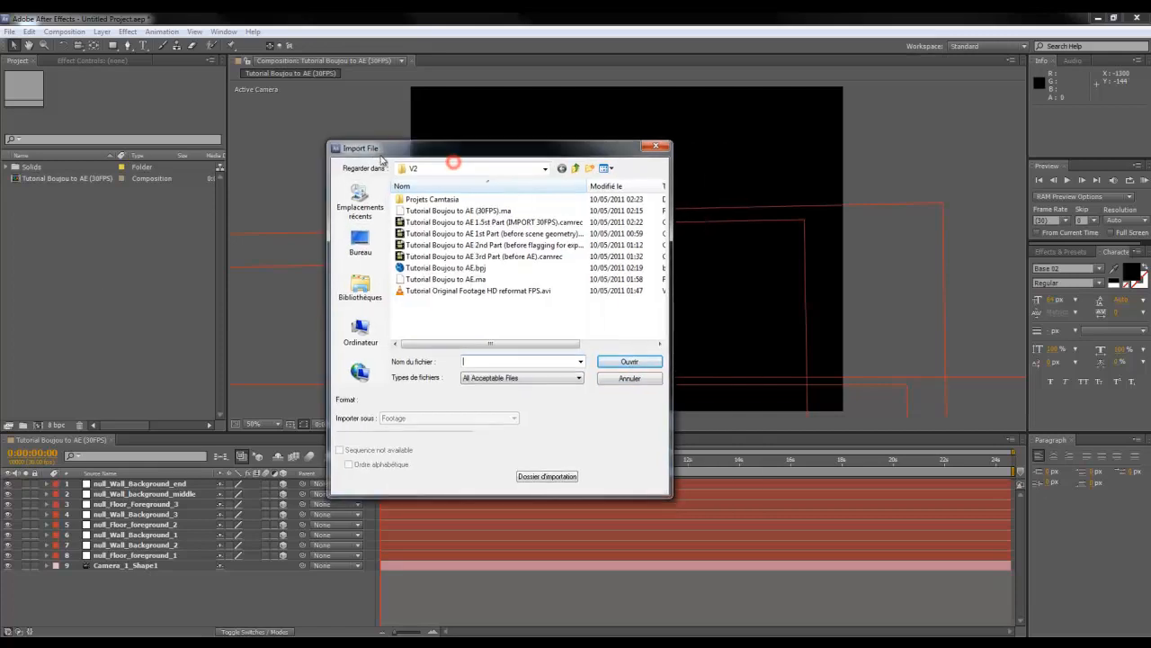
click(600, 378)
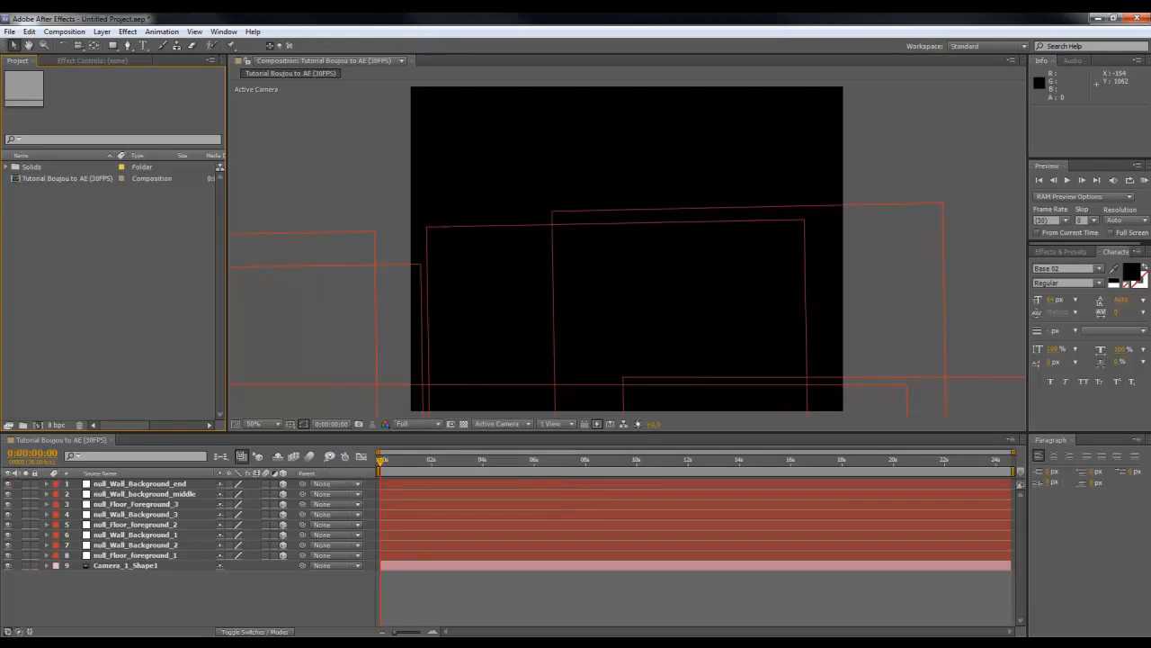
Import the Tutorial Original Footage 1440x1080 - Jpeg Seq folder from Windows Explorer into the After Effects project as an image sequence.
click(146, 643)
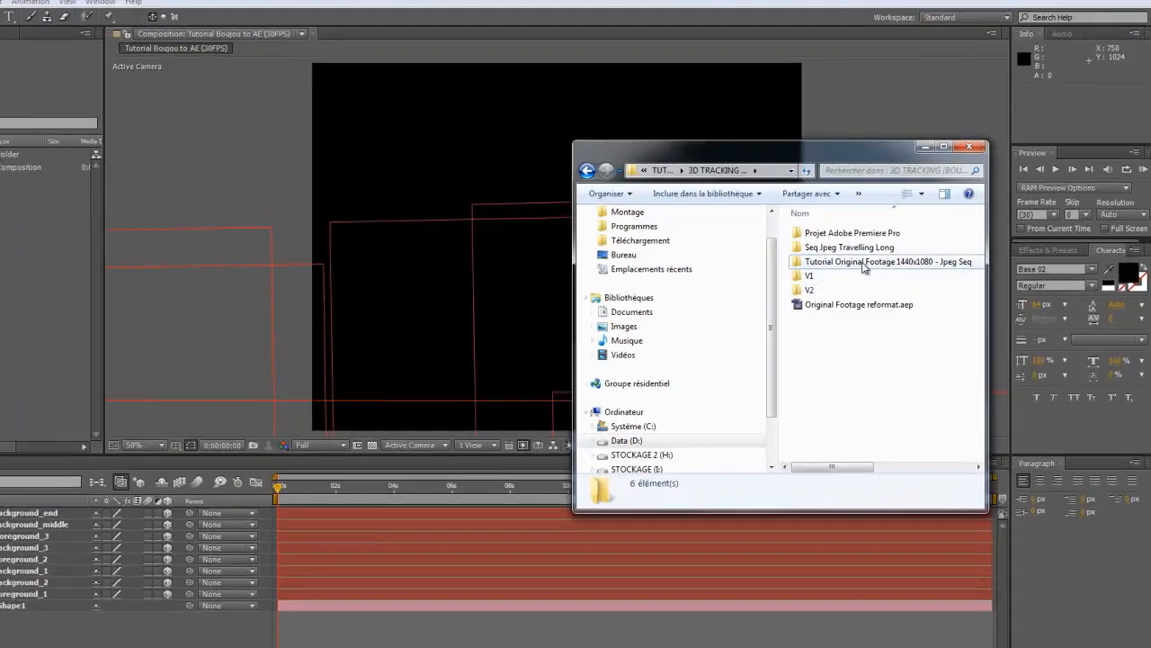
drag(863, 260, 111, 271)
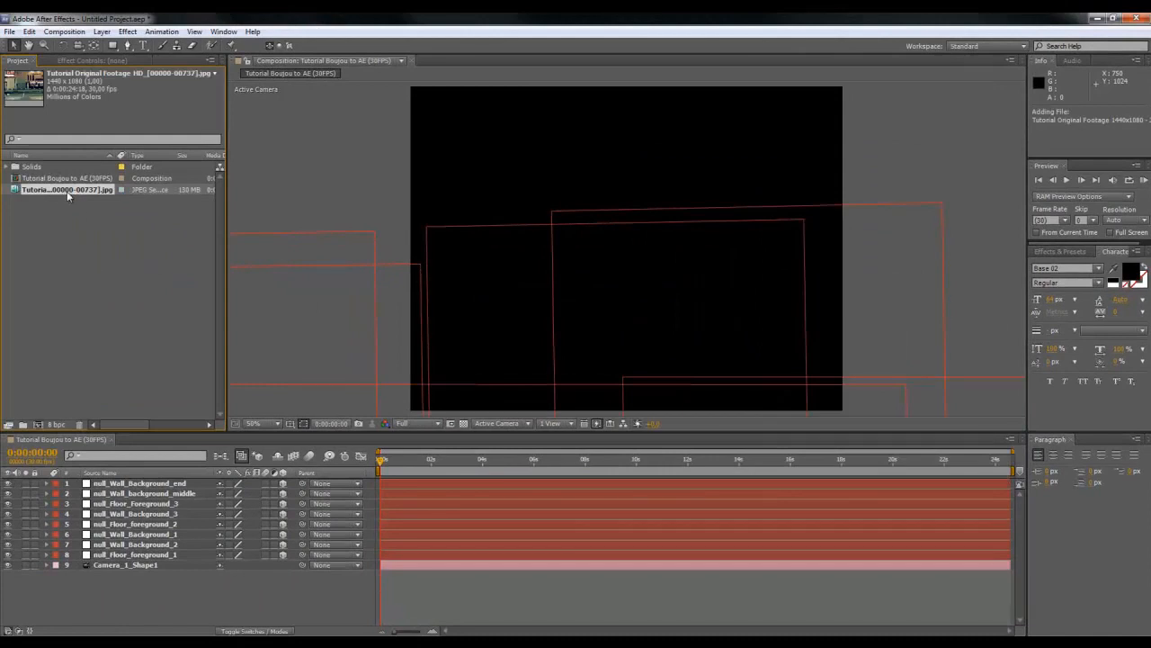
Compare the frame size, duration and frame rate of the imported JPEG sequence with those of the Tutorial Boujou to AE (30FPS) composition.
click(65, 203)
click(63, 197)
click(61, 202)
click(66, 192)
click(82, 211)
click(80, 191)
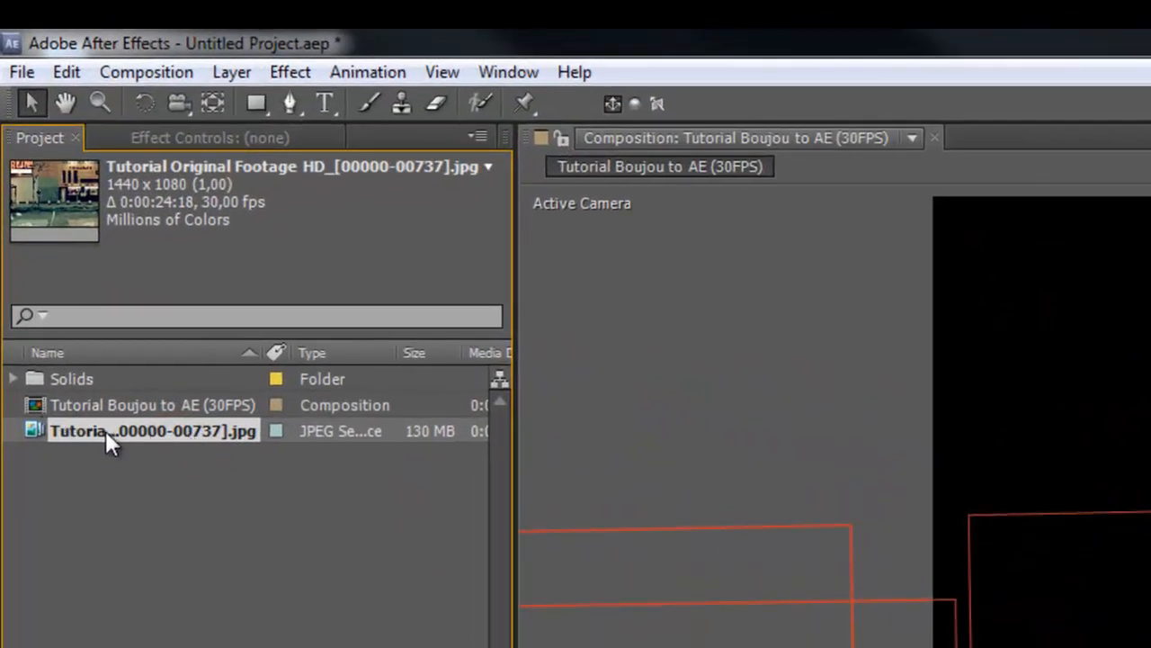
click(172, 404)
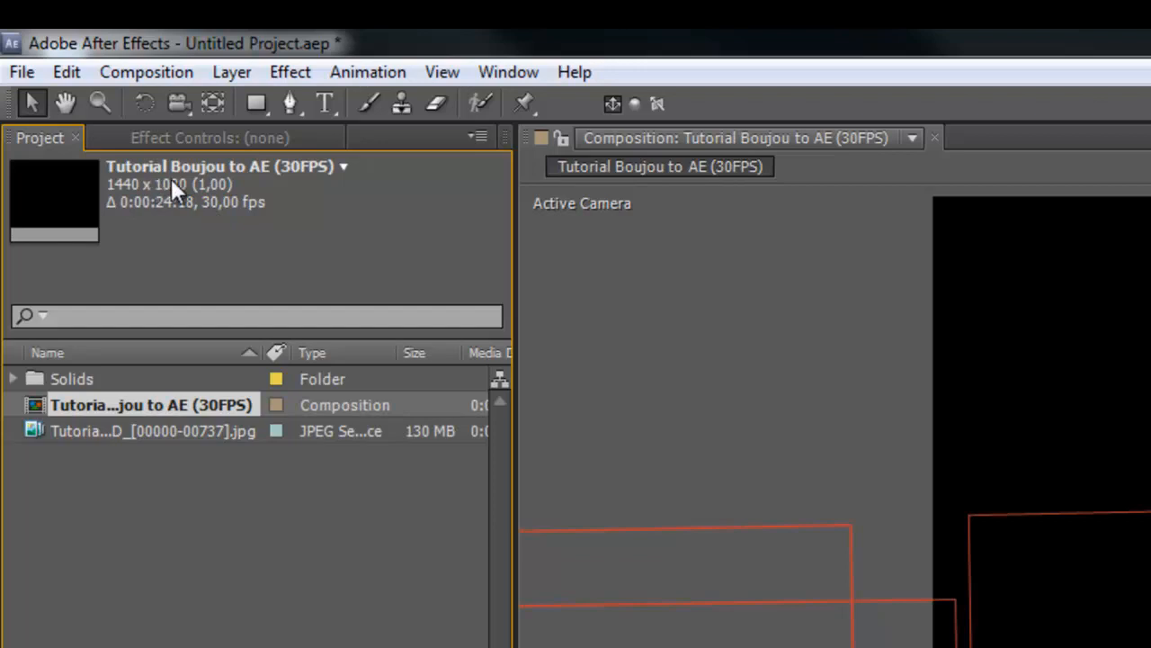
click(177, 431)
click(173, 406)
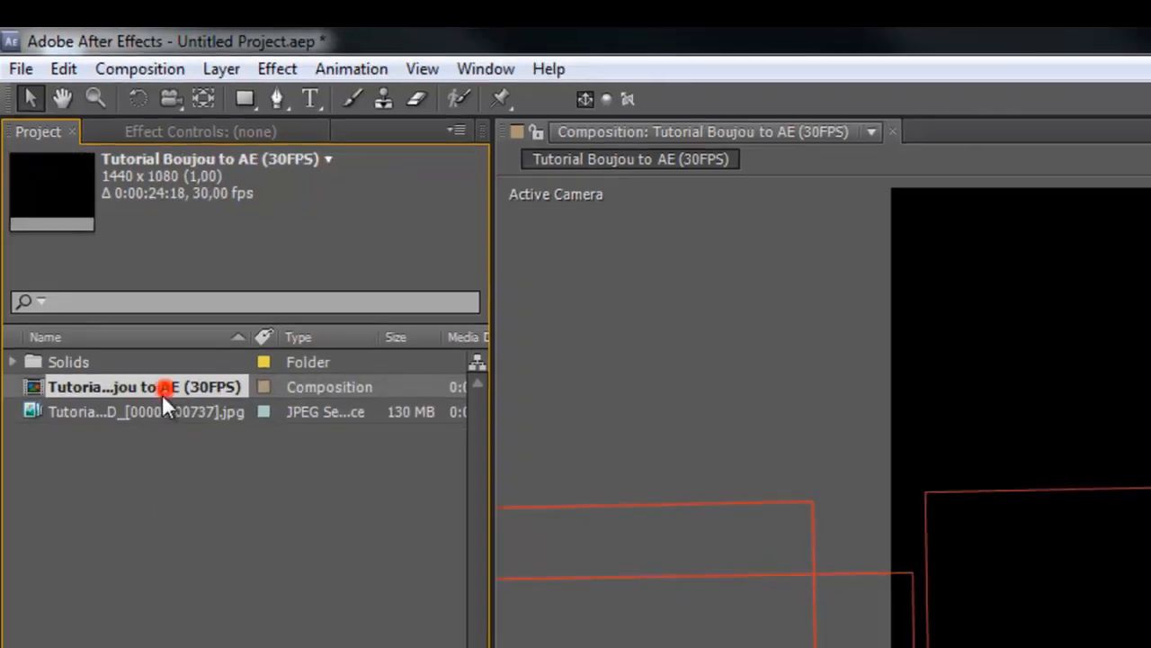
click(180, 431)
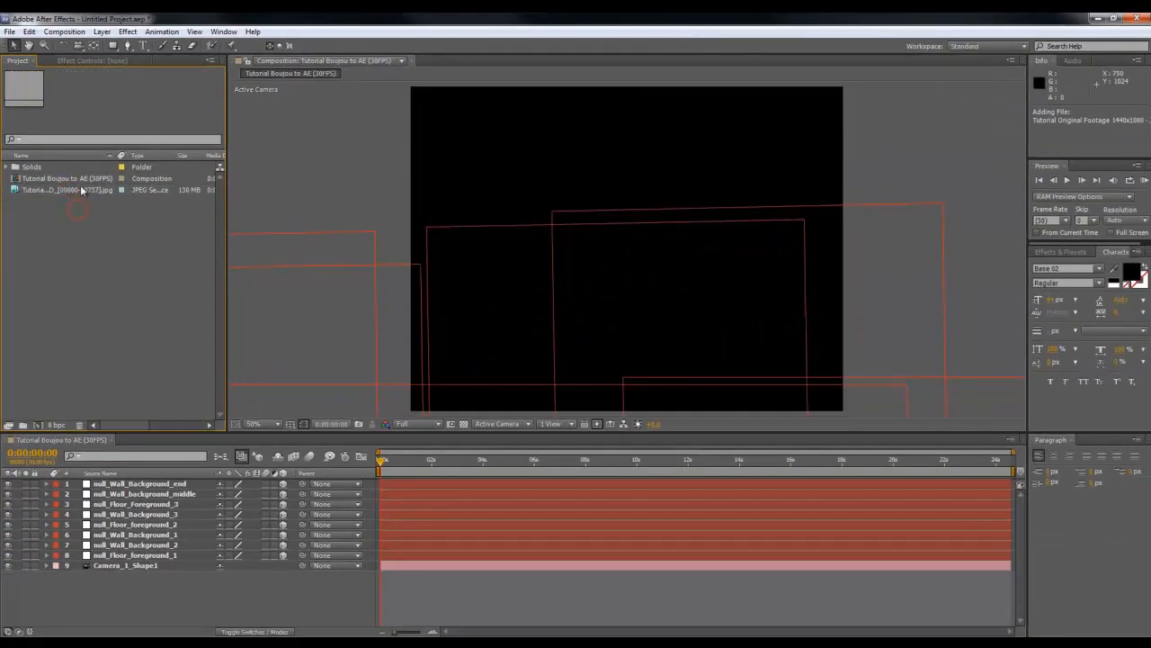
Place the JPEG sequence in the composition beneath Camera_1_Shape1 and scrub the first three seconds to check the nulls against the footage.
drag(81, 190, 144, 577)
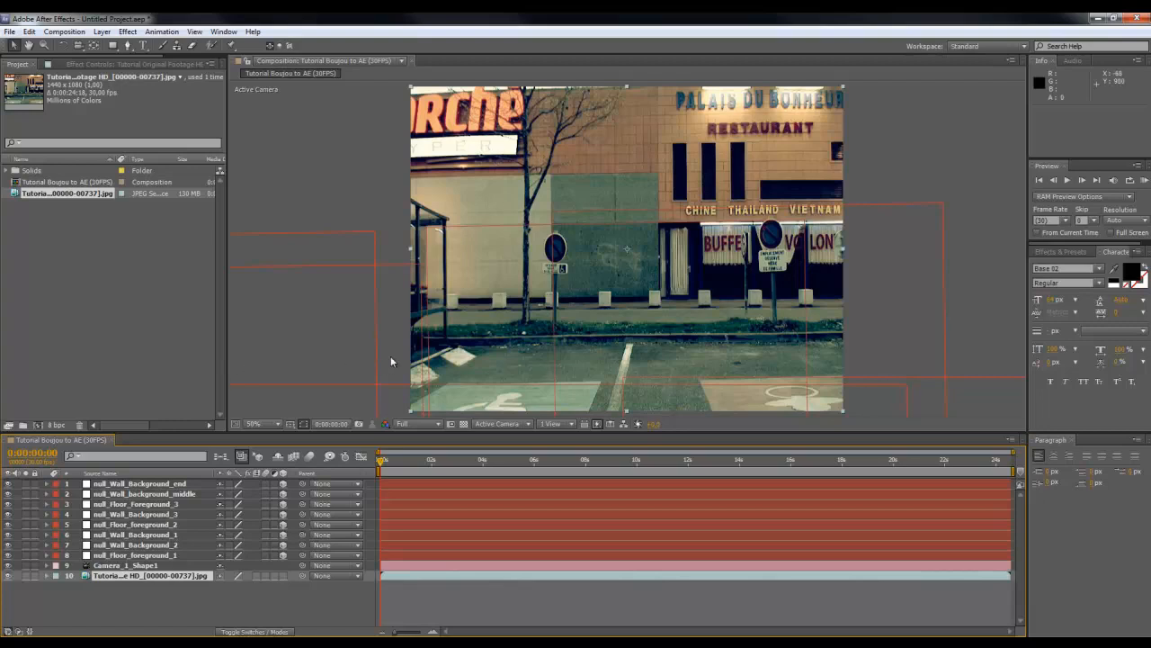
drag(384, 462, 450, 470)
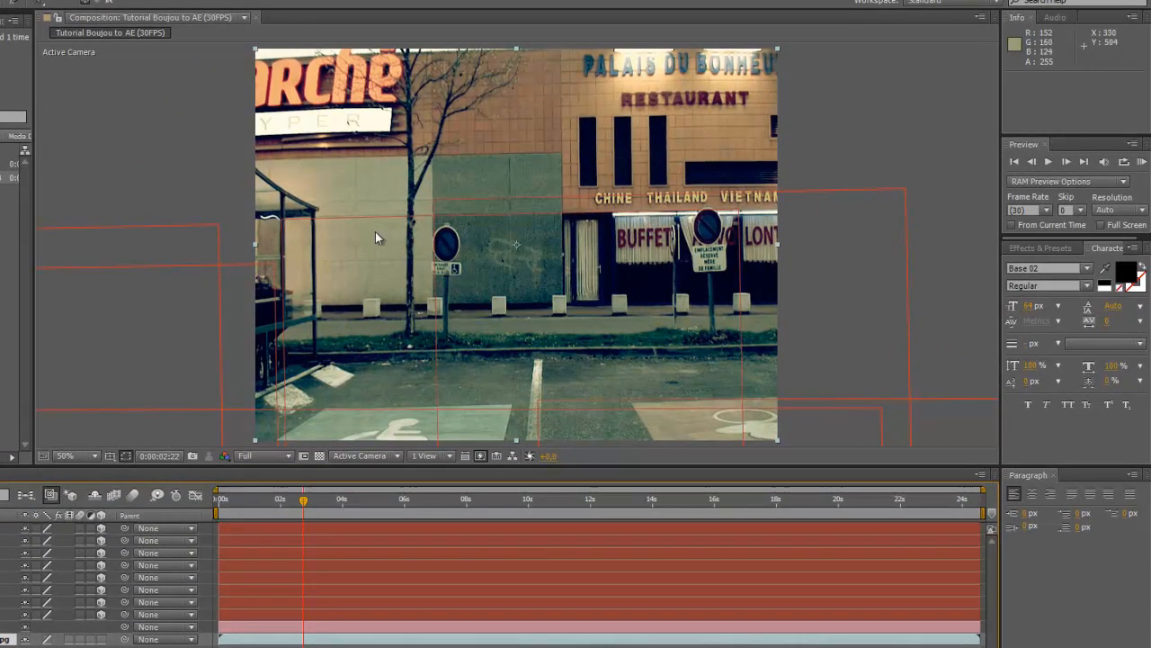
drag(315, 501, 299, 525)
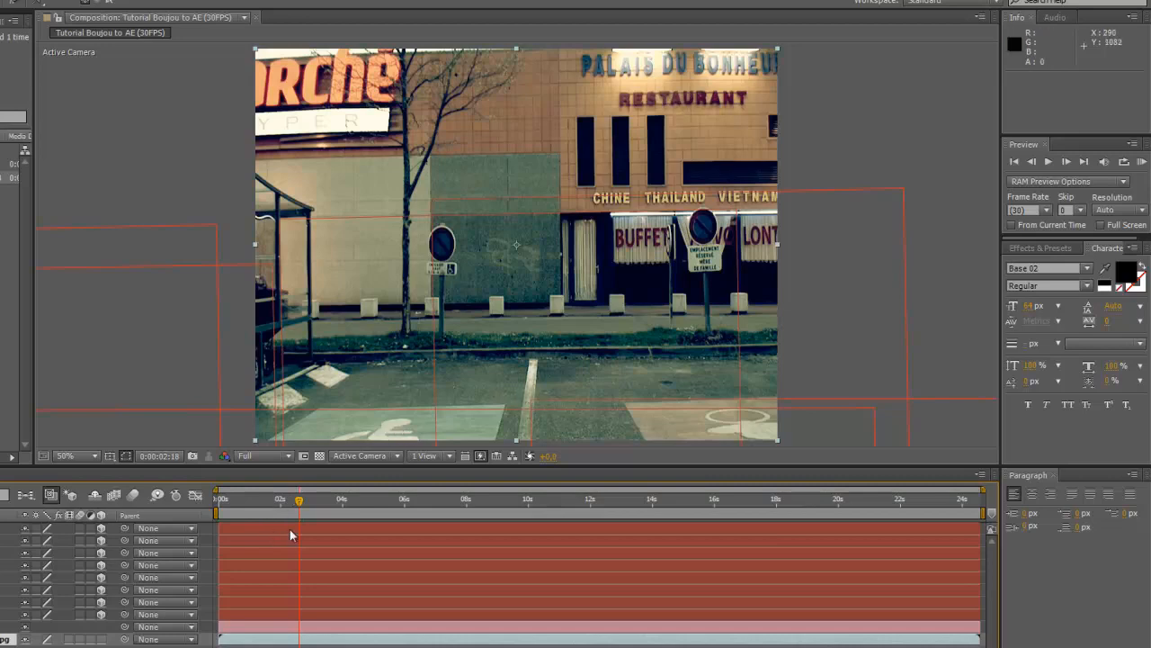
mouse_move(303, 501)
mouse_down()
mouse_move(333, 503)
mouse_move(316, 504)
mouse_up()
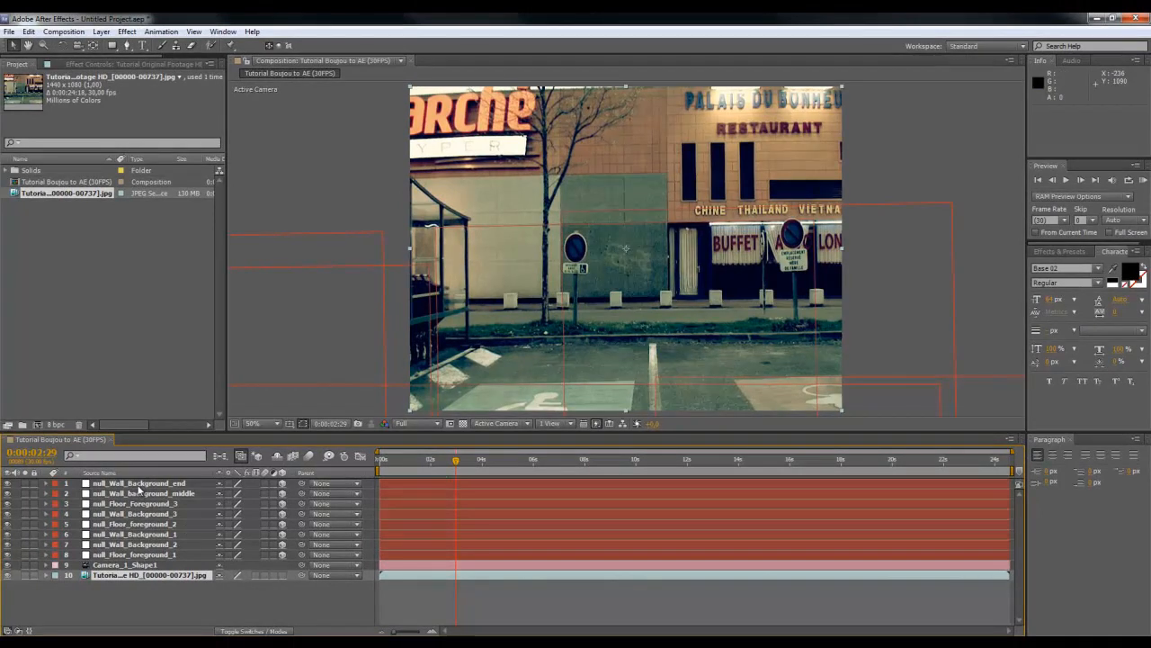
Scrub back to 0:00:01:24 with null_Wall_Background_1 selected to check how it follows the wall, then clear the selection.
click(135, 534)
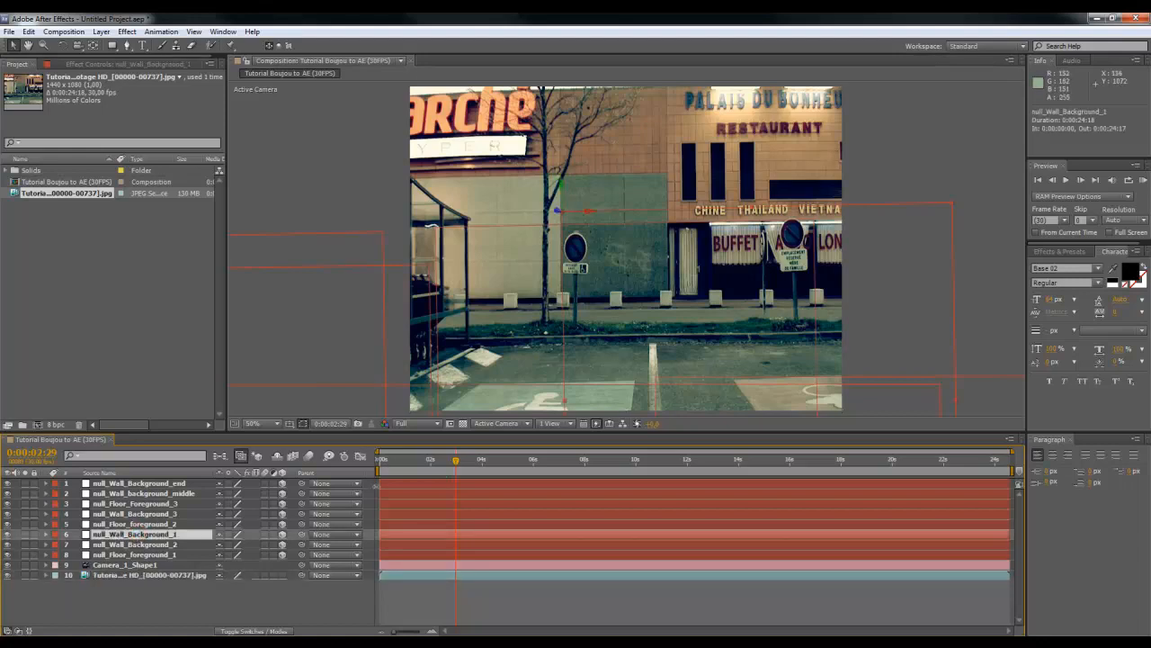
mouse_move(457, 463)
mouse_down()
mouse_move(542, 461)
mouse_move(439, 461)
mouse_up()
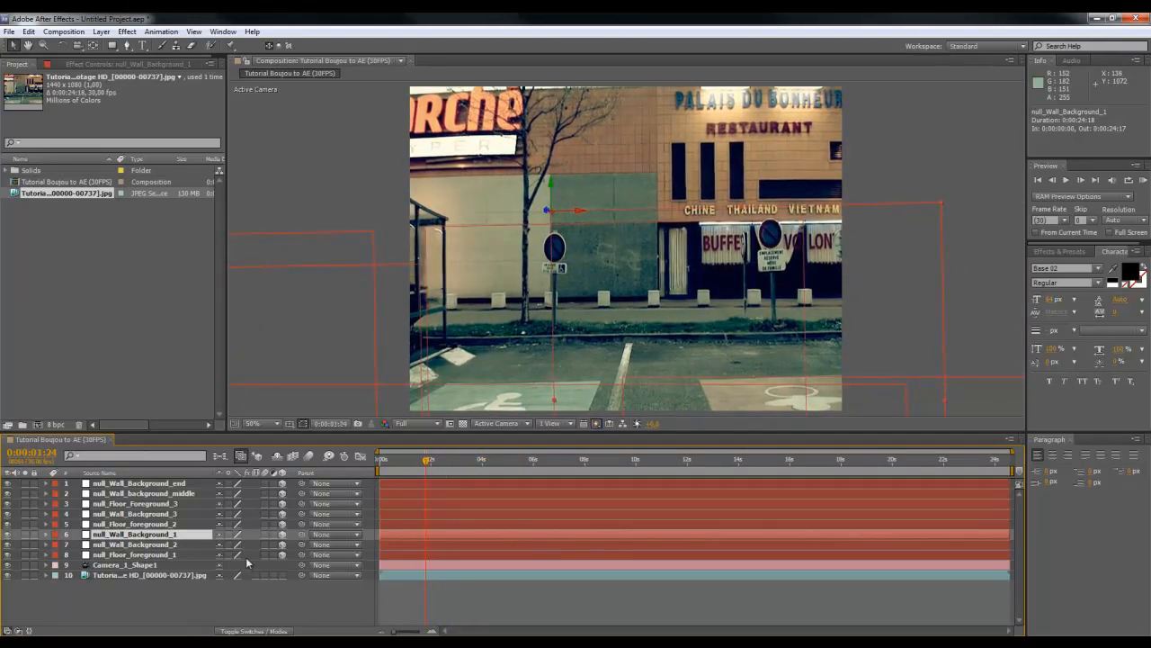
click(217, 591)
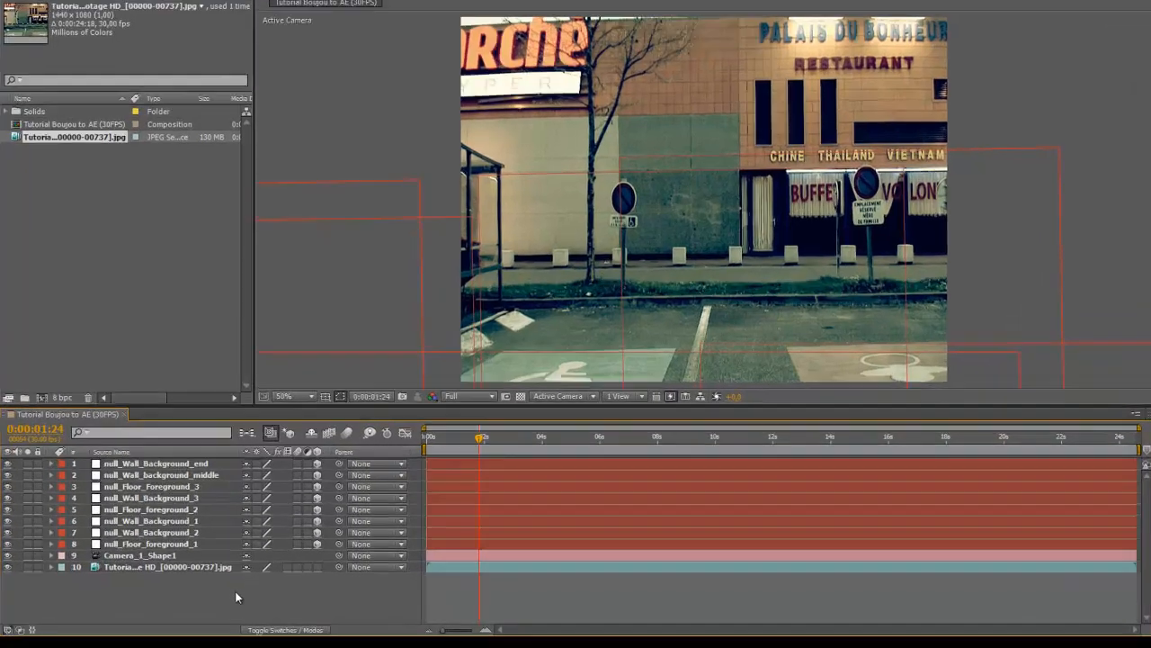
Create a white 2000 x 1000 px solid named Floor Plane 1 and make it a 3D layer.
right_click(218, 586)
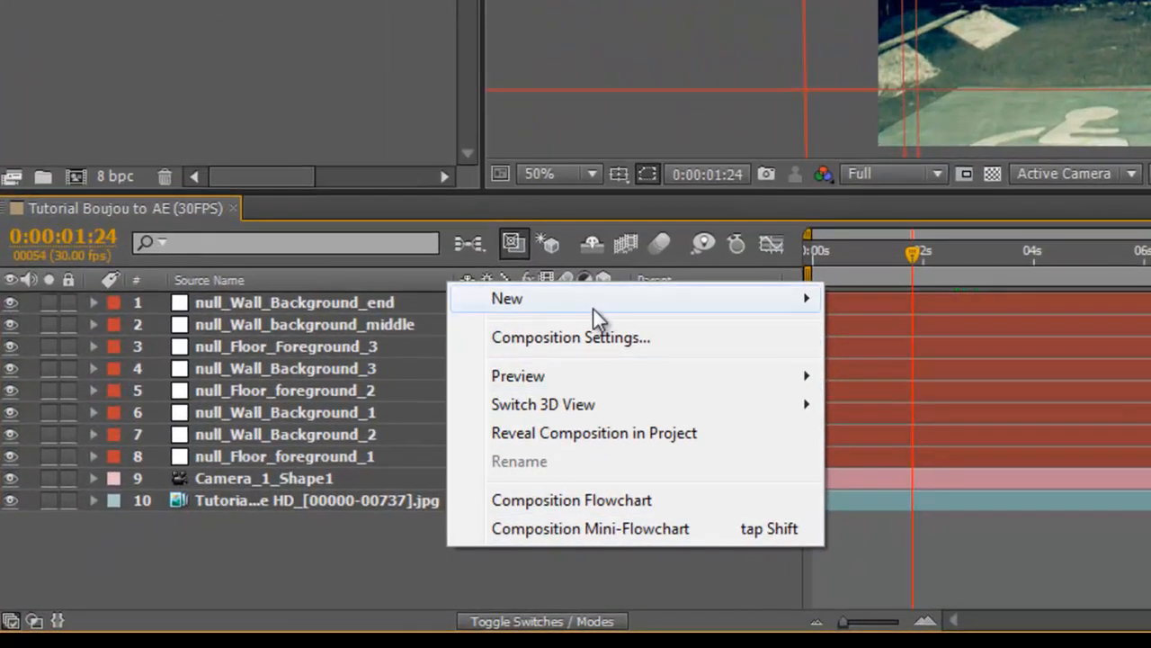
click(557, 321)
click(265, 535)
right_click(281, 528)
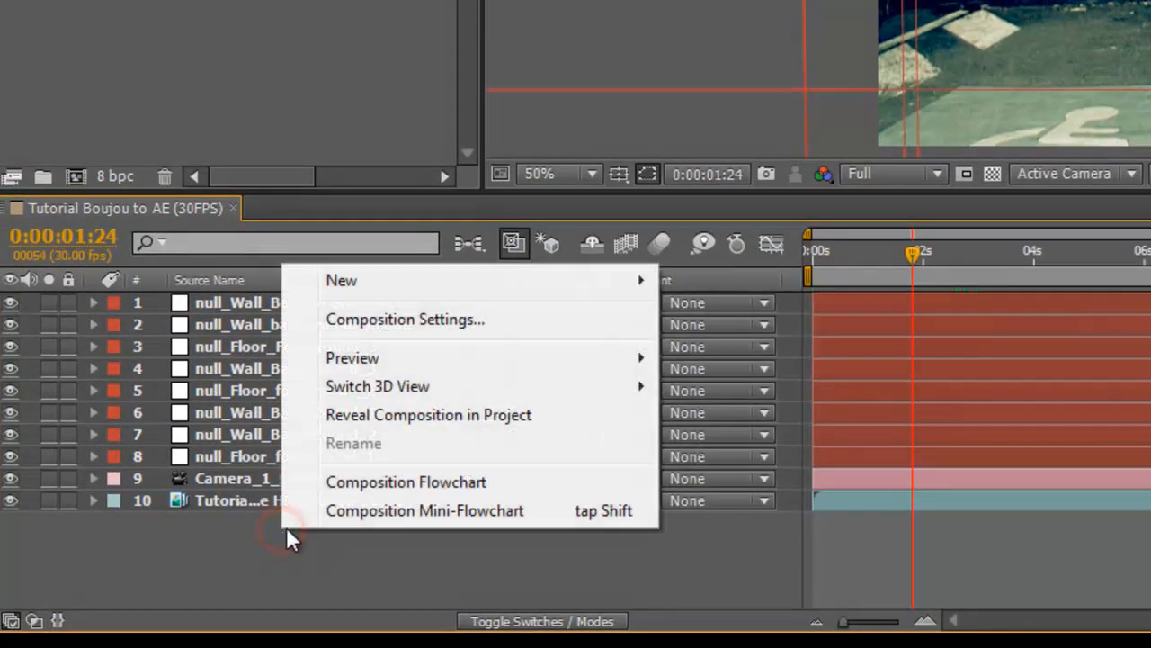
right_click(181, 546)
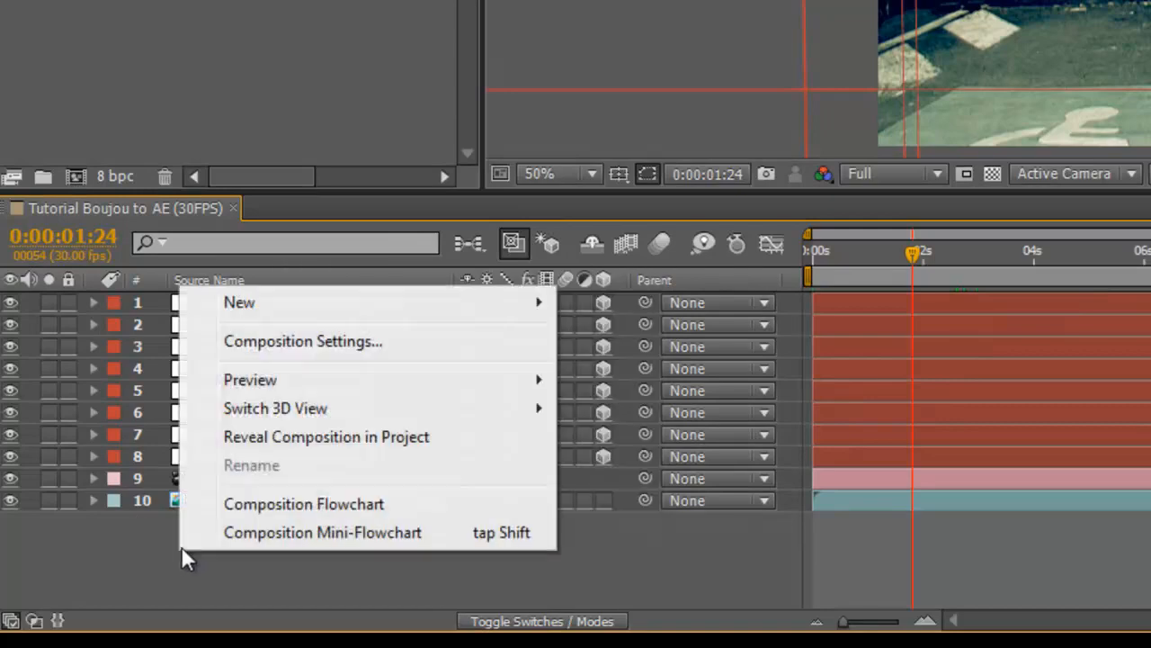
click(250, 303)
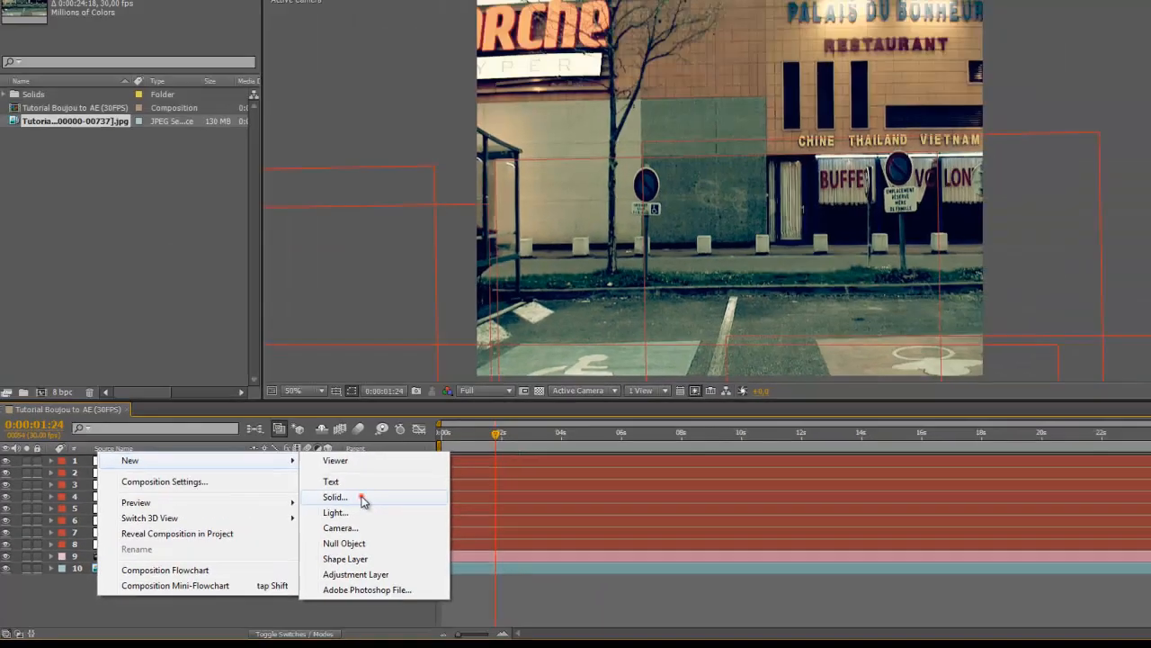
click(621, 388)
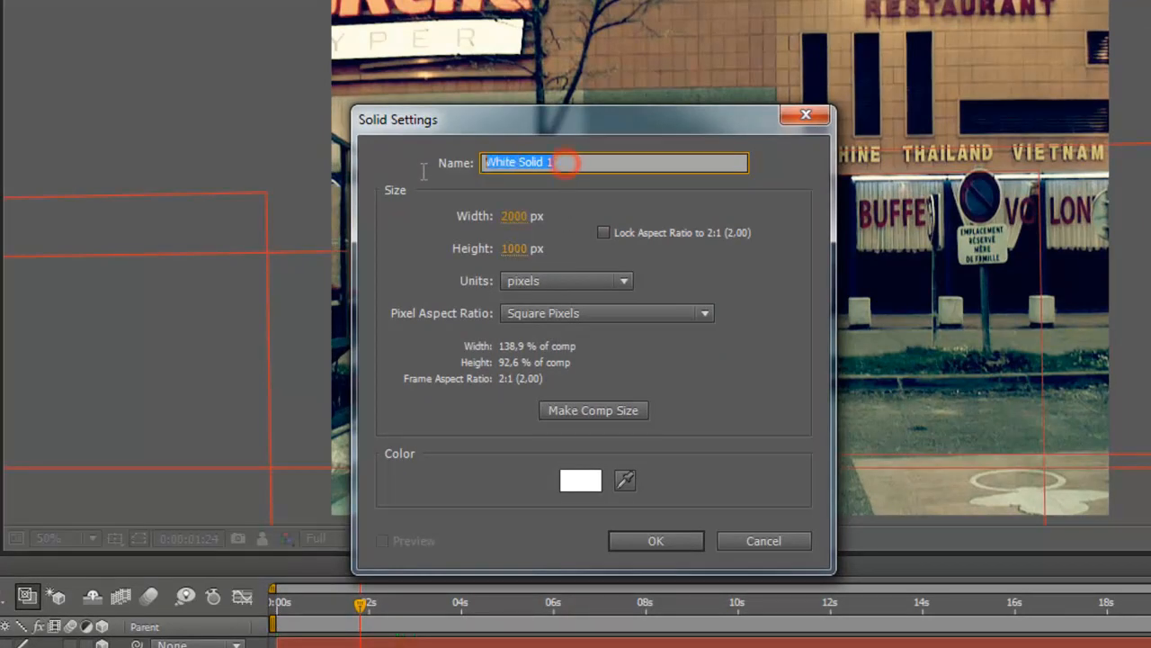
text(Floo)
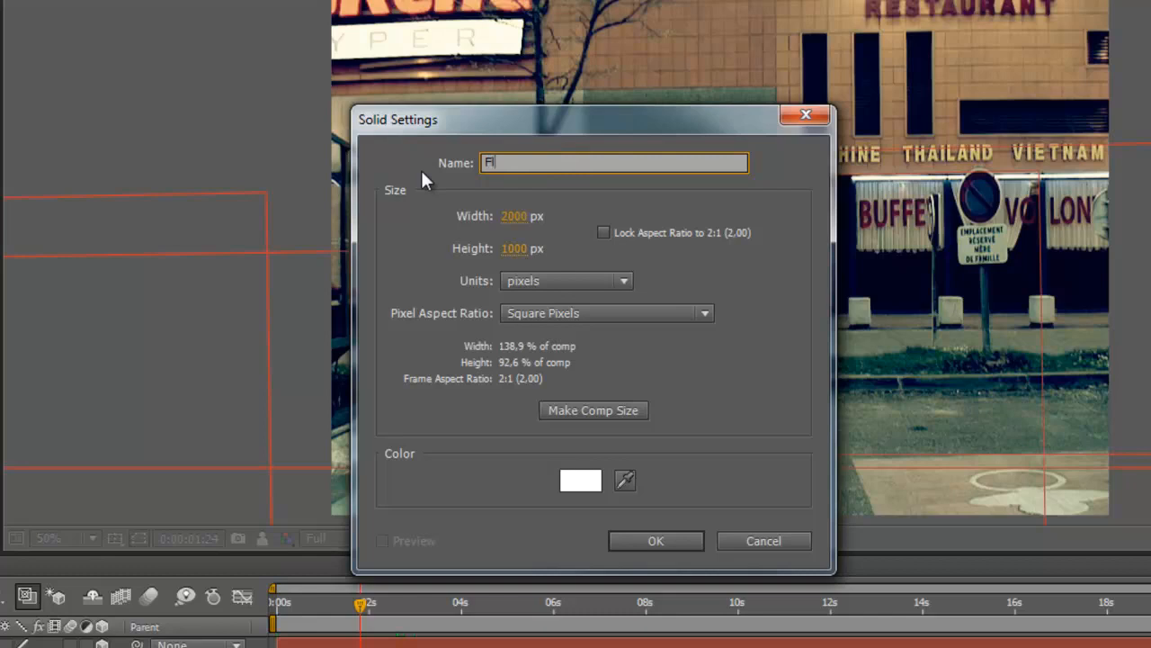
text(r Plane 1)
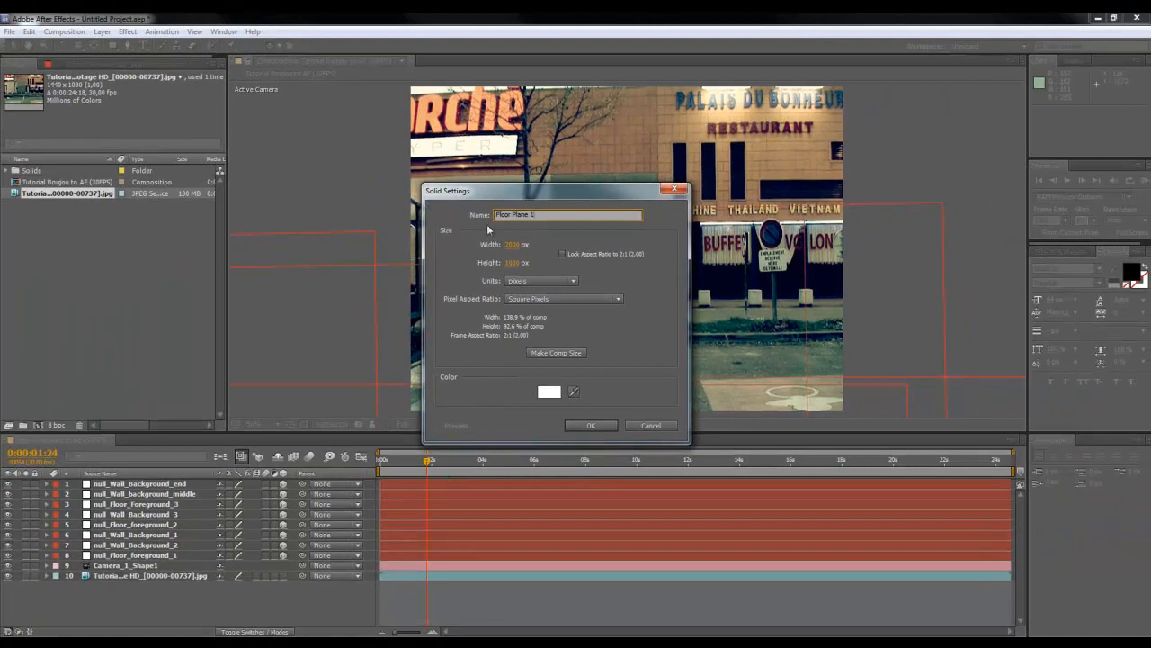
click(589, 424)
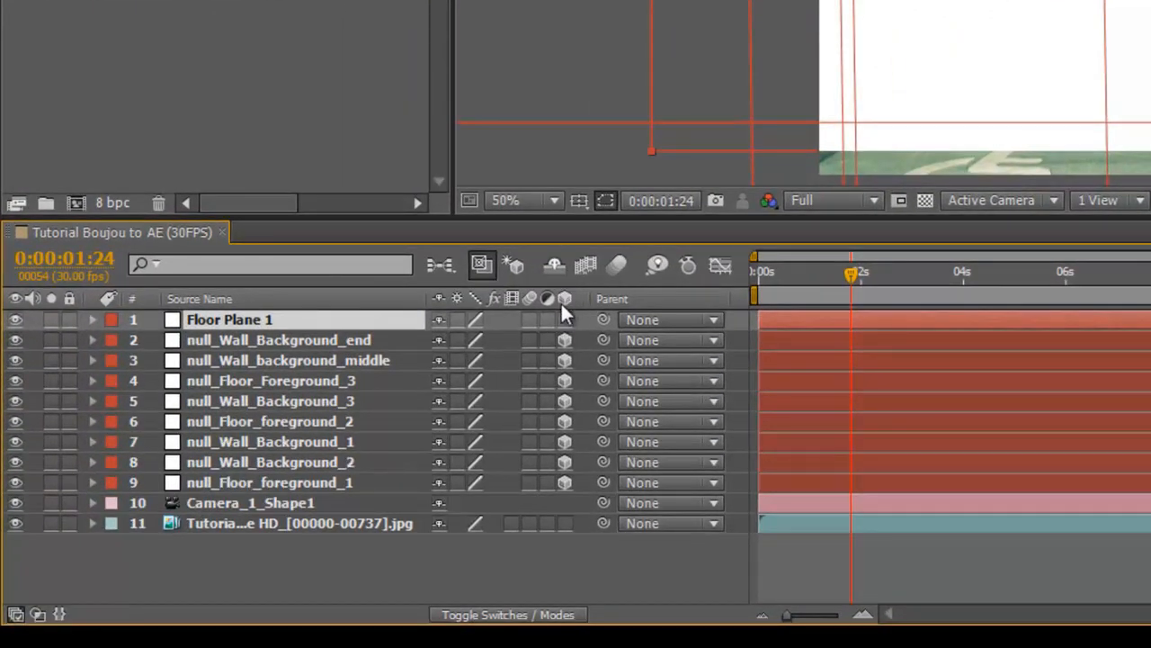
click(567, 319)
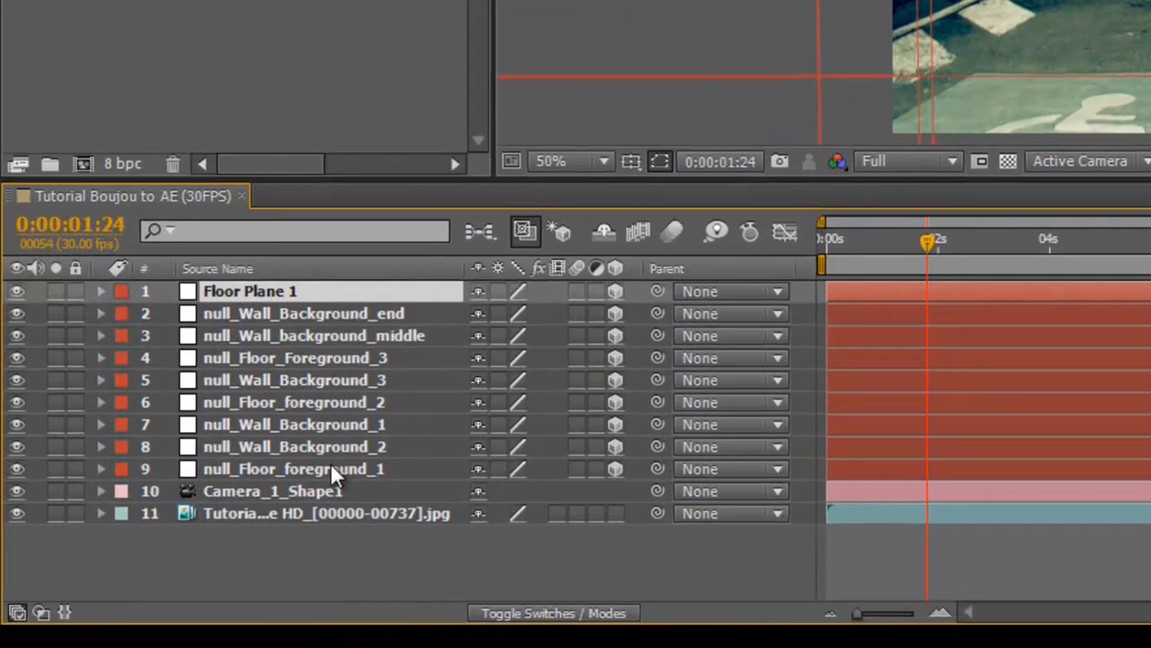
Copy the Position value of null_Floor_foreground_1 onto the Floor Plane 1 layer.
click(331, 468)
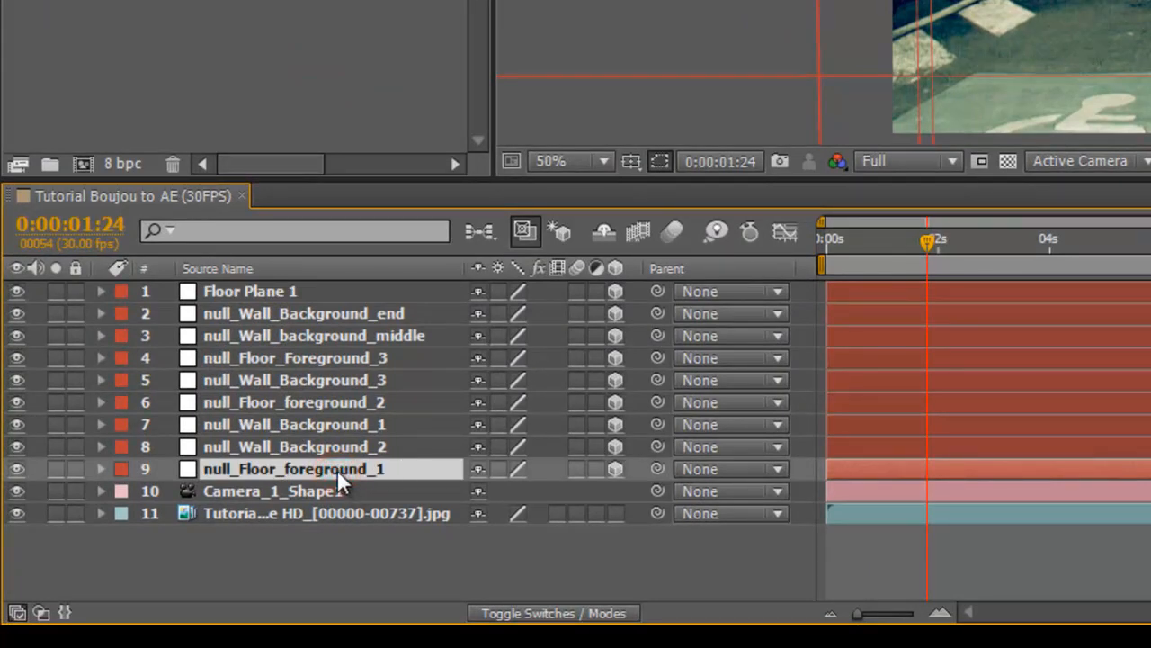
key(p)
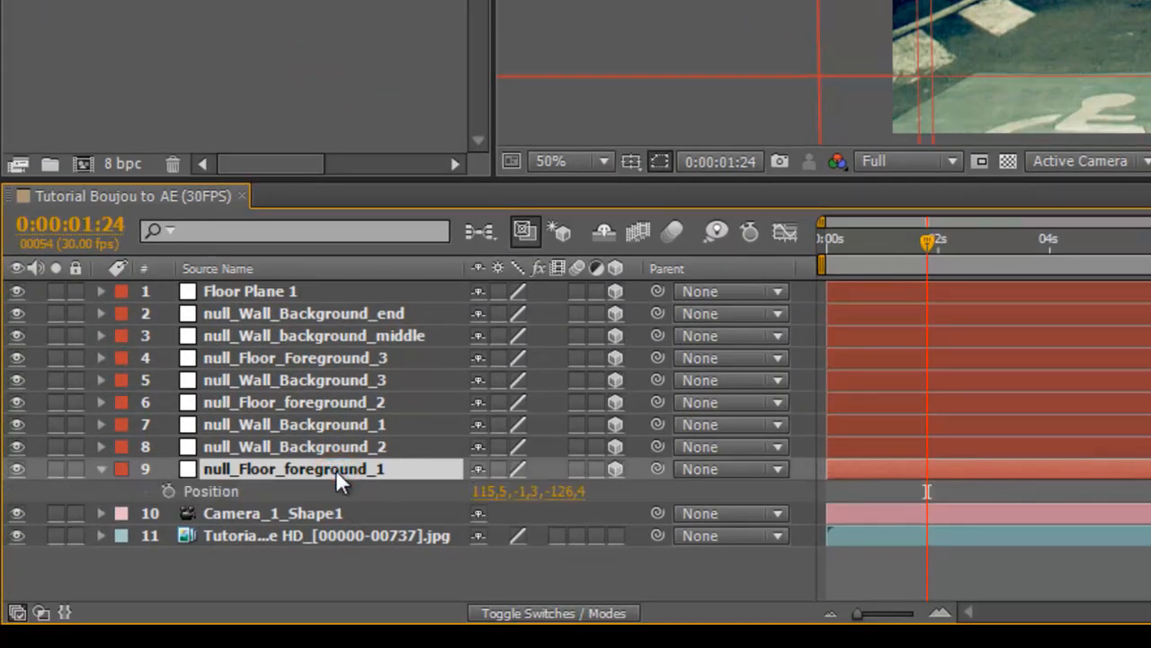
click(248, 490)
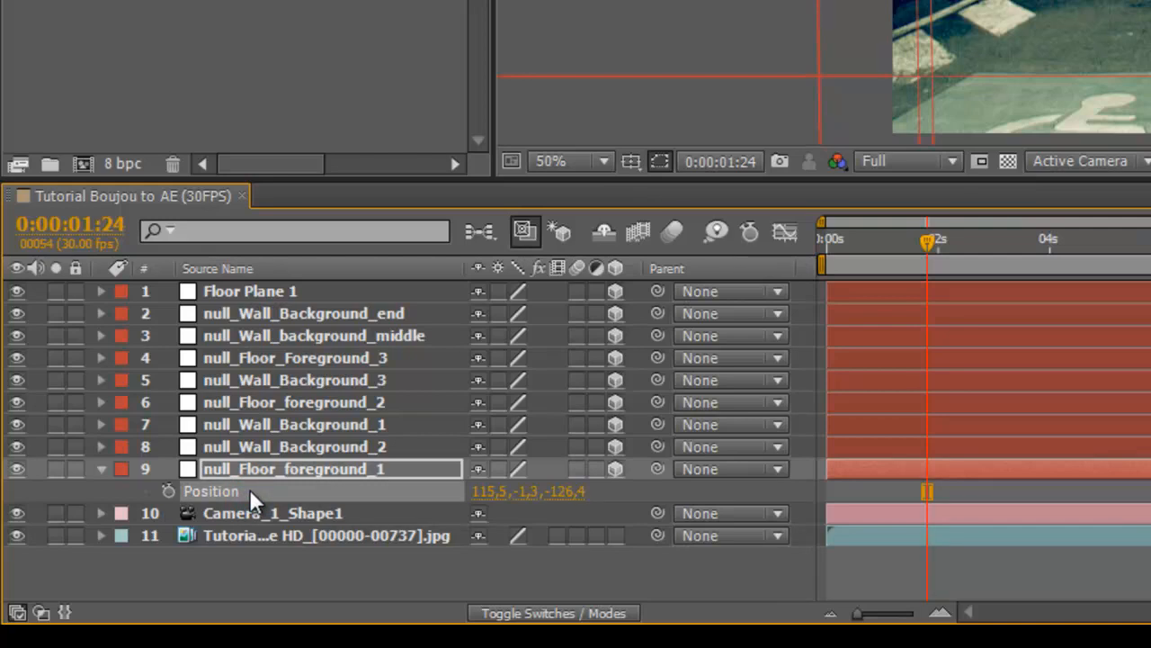
key(ctrl+c)
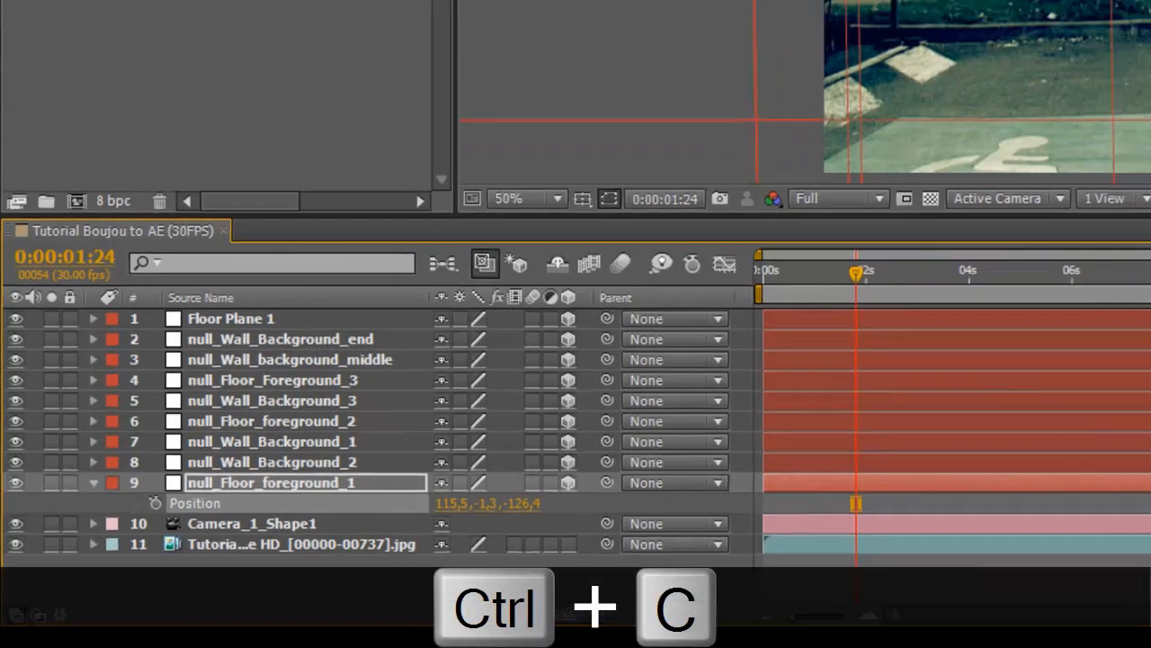
click(31, 31)
click(65, 104)
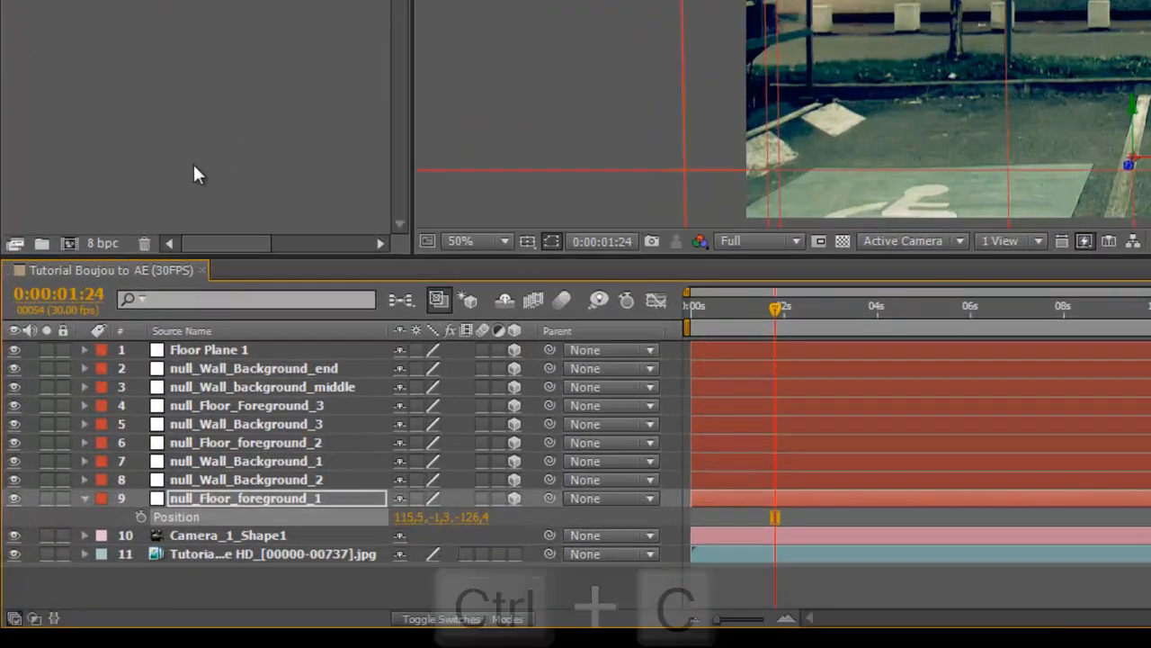
click(247, 310)
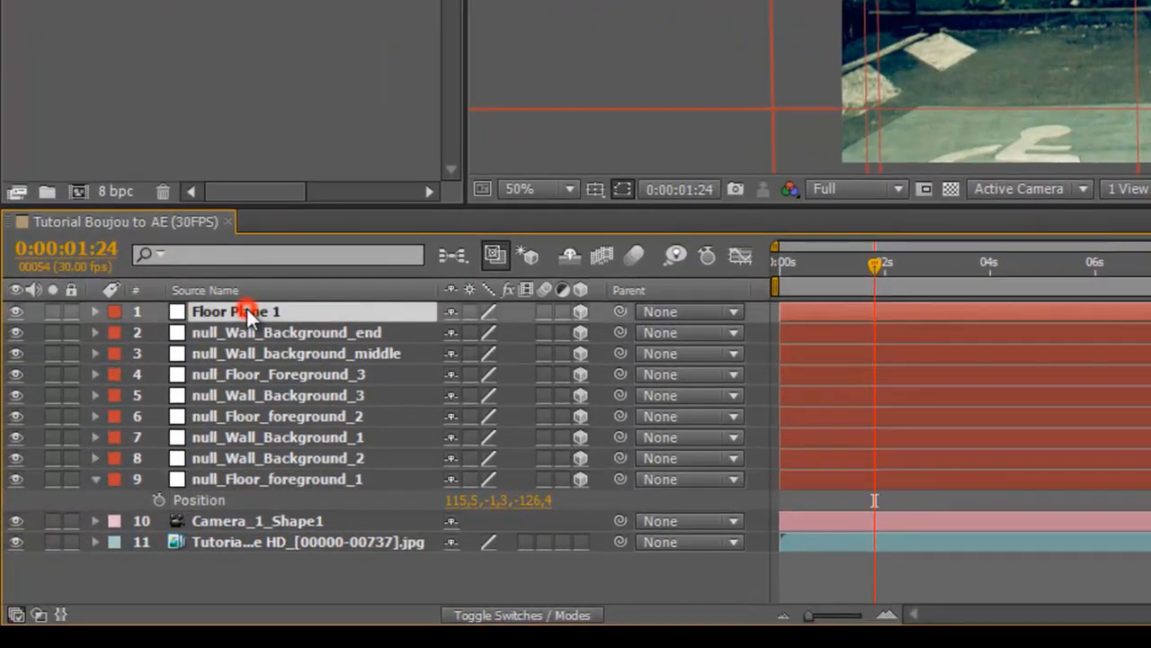
key(ctrl+v)
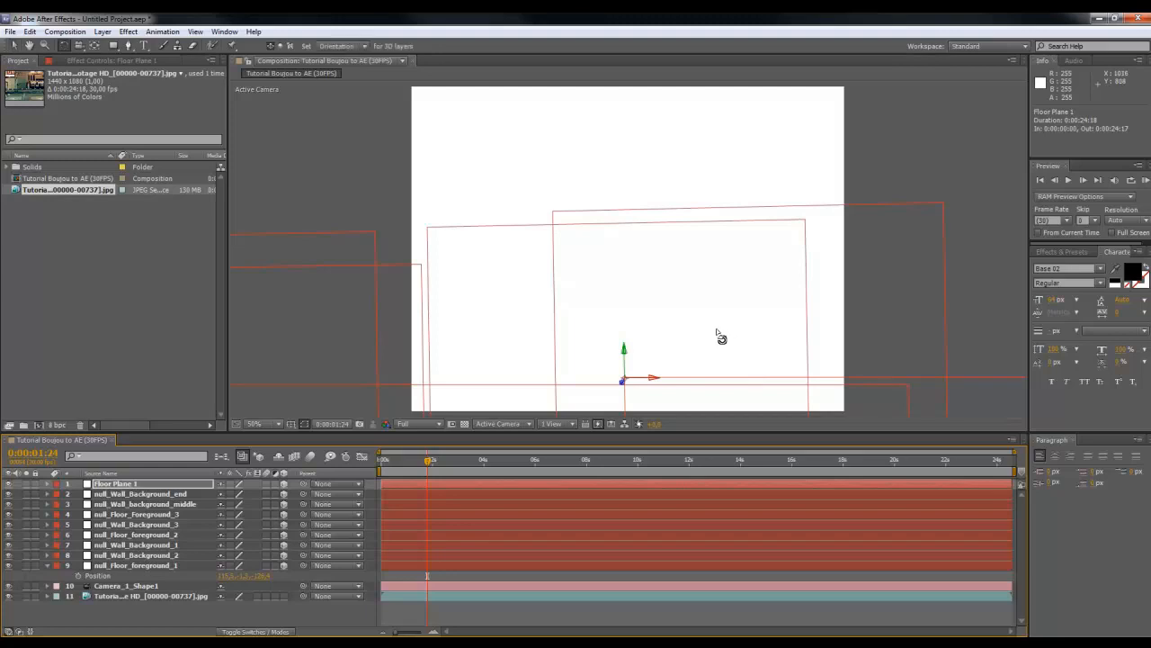
Rotate Floor Plane 1 by about -92° around its X axis to lay it flat along the ground.
click(63, 45)
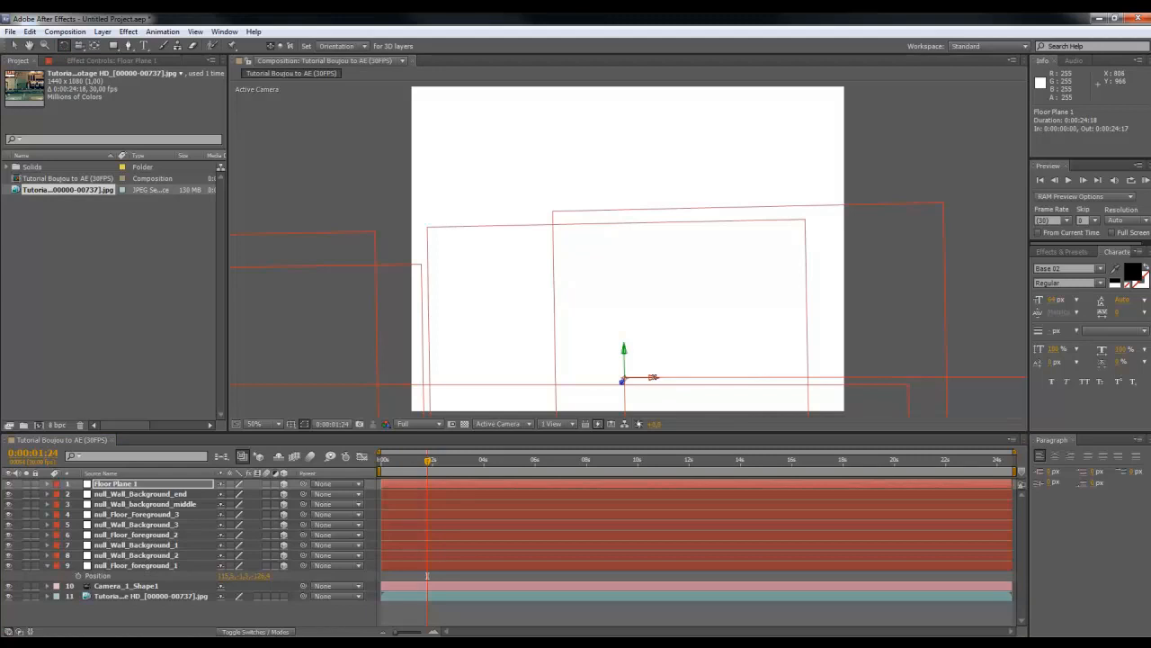
click(653, 377)
drag(653, 376, 658, 349)
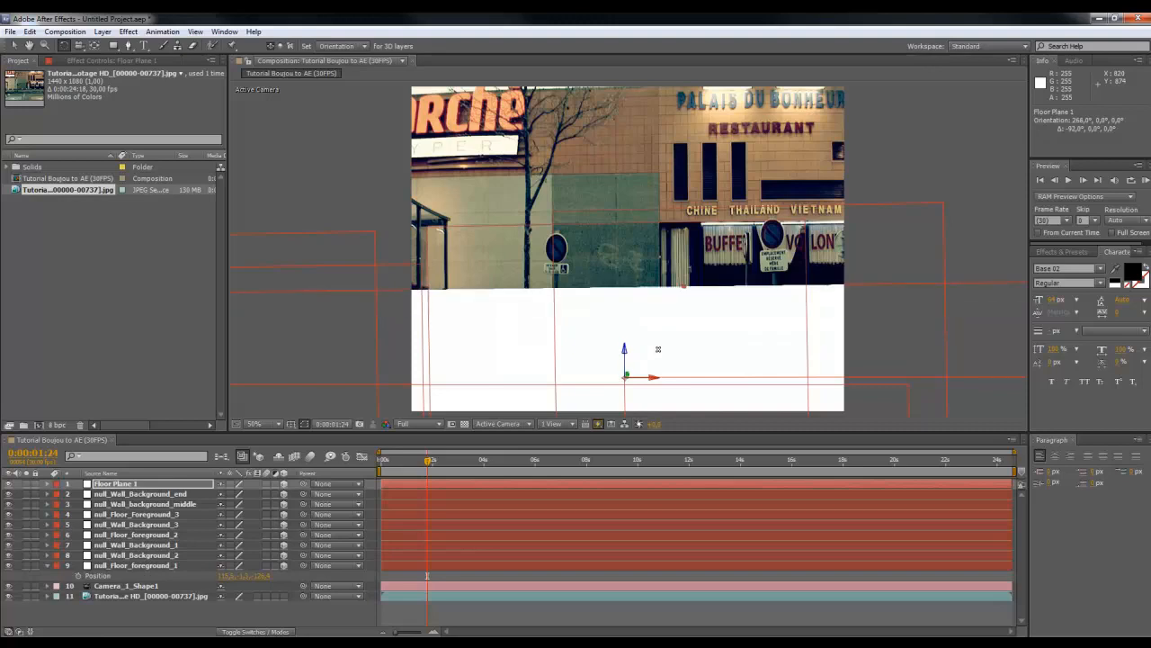
Tilt Floor Plane 1 slightly further around its X axis, to about -94°, so it lies closer to the ground.
drag(658, 349, 658, 347)
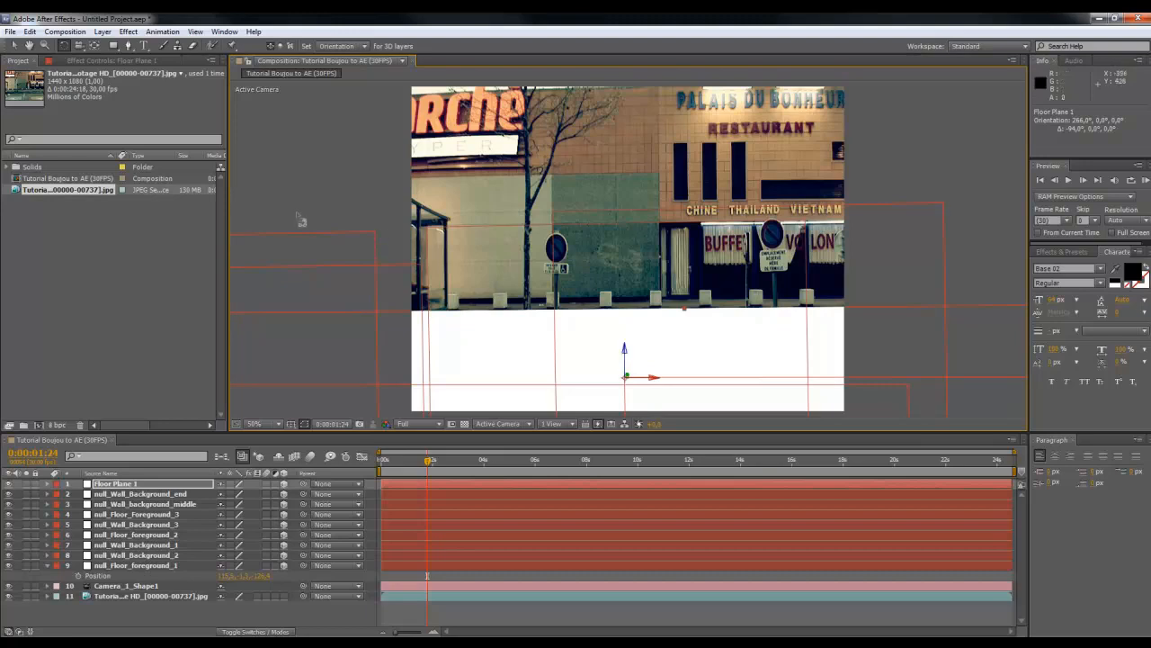
click(13, 45)
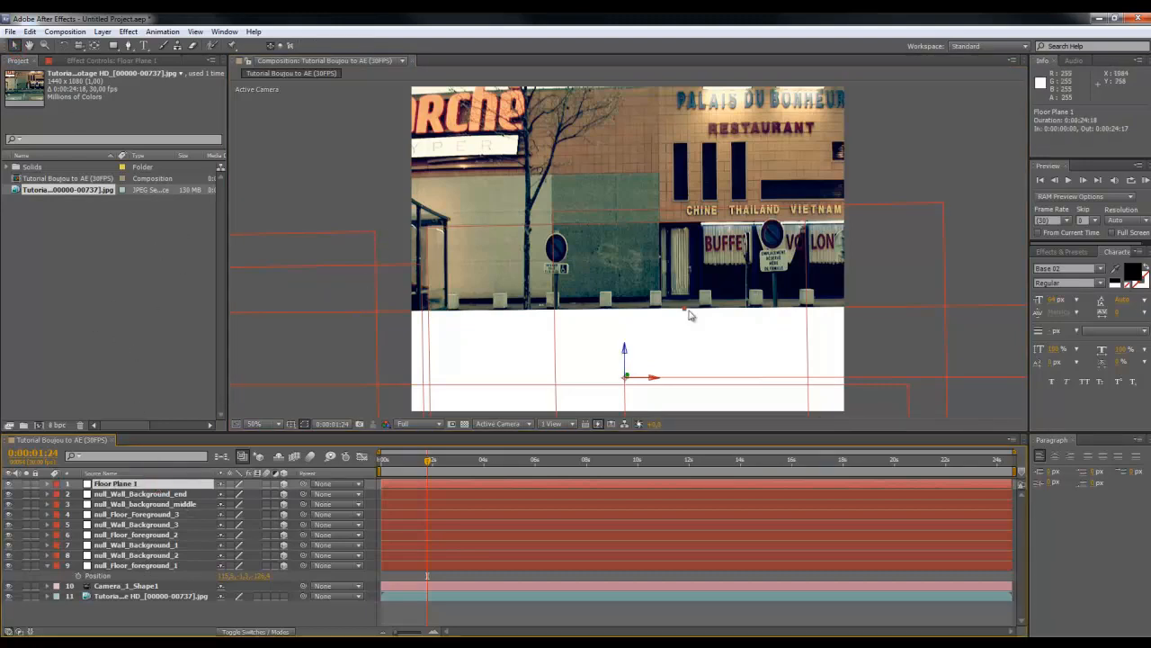
Find the Generate Grid effect by searching for "grid" and apply it to the Floor Plane 1 layer.
click(1062, 252)
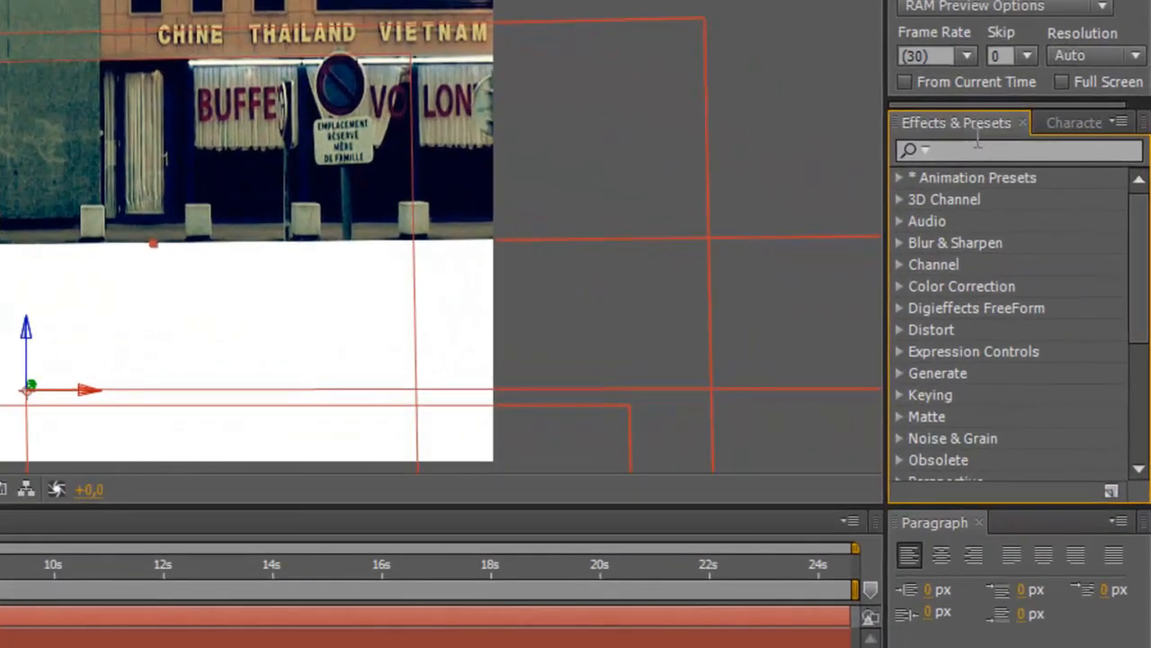
click(1068, 265)
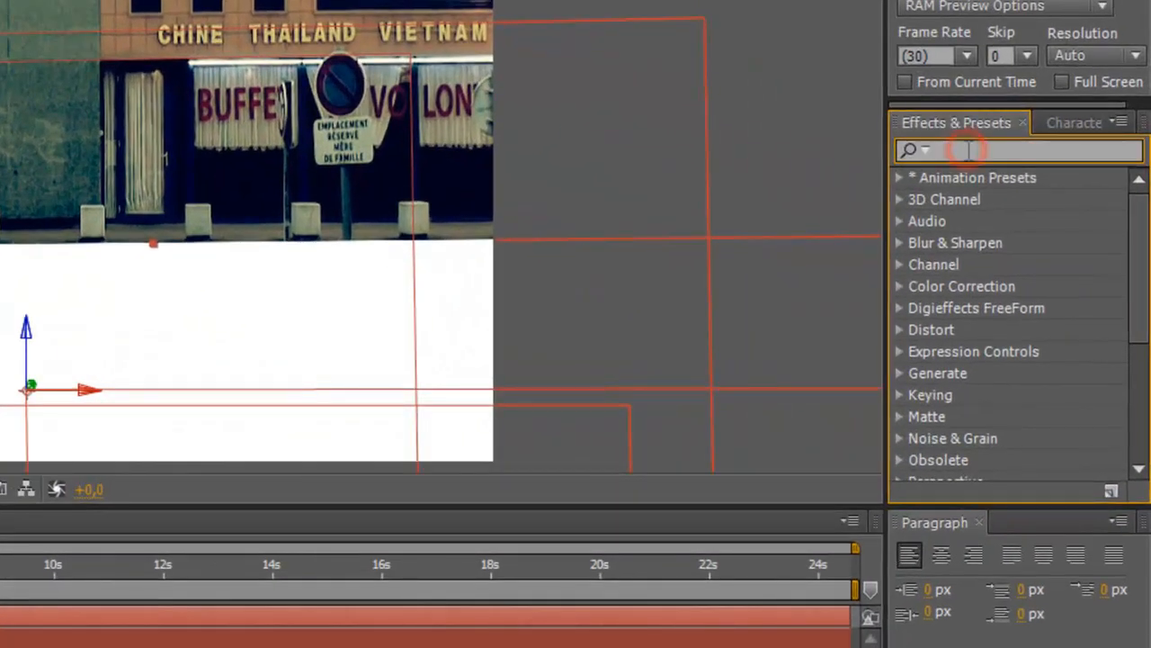
text(gr)
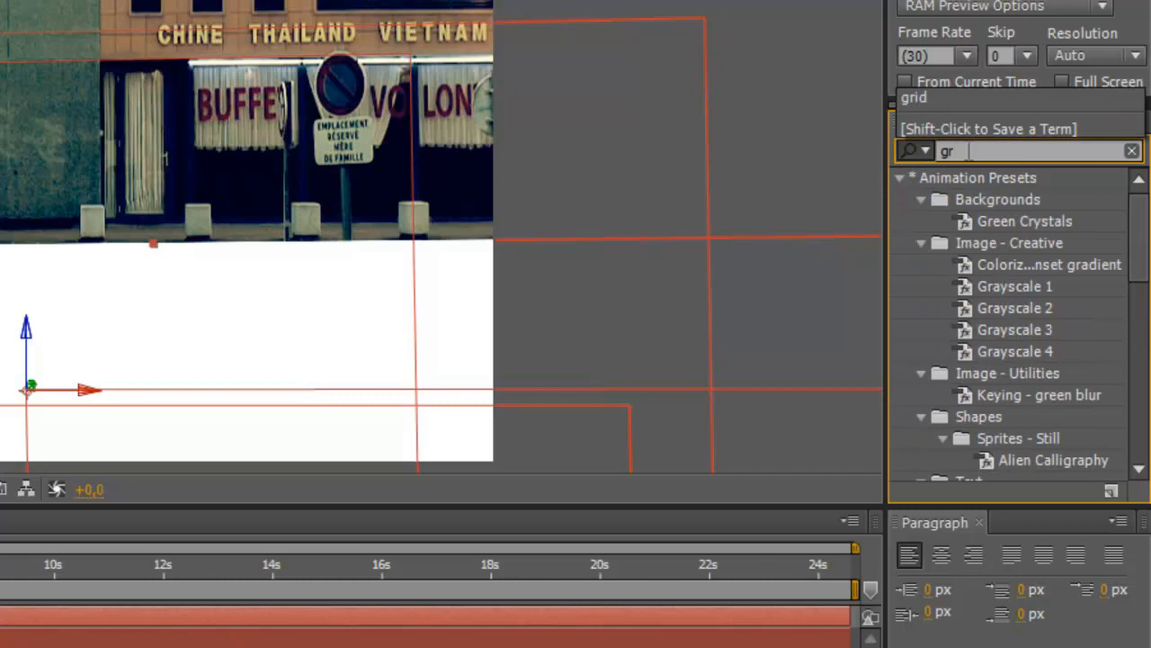
text(id)
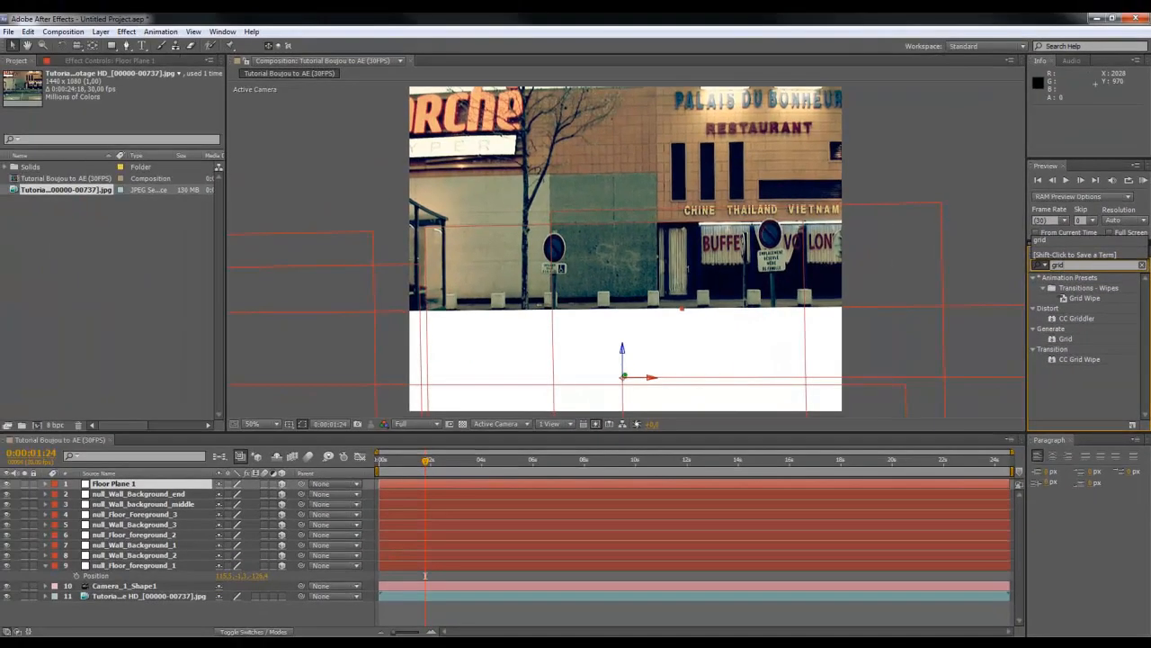
drag(1085, 335, 198, 486)
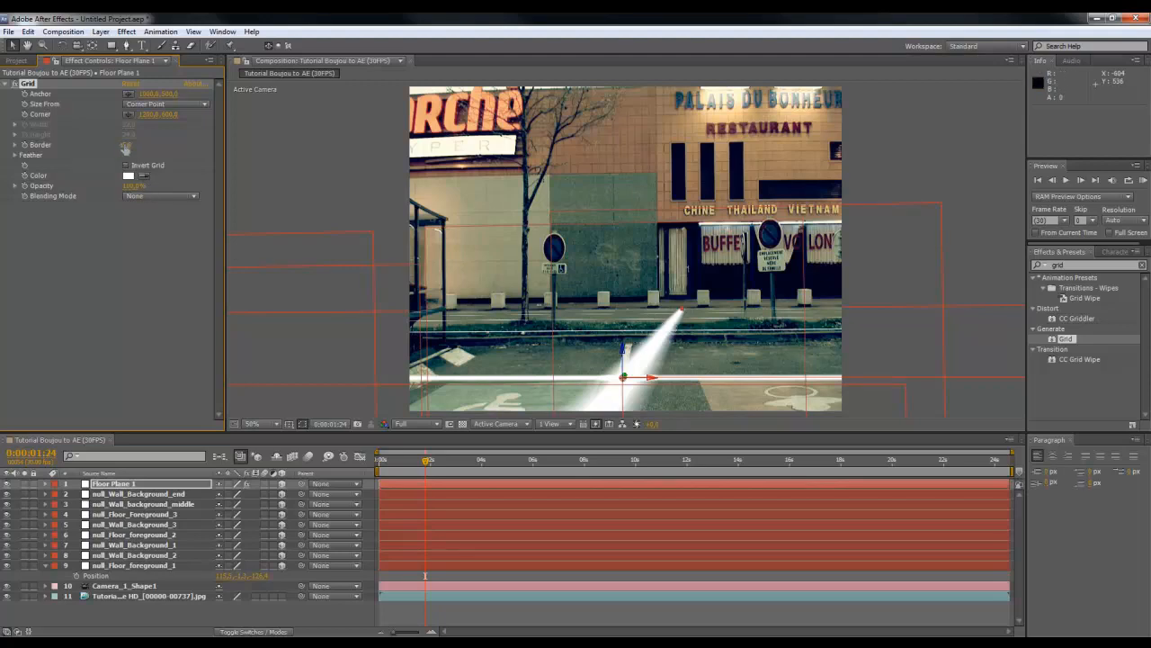
Thin the grid lines on Floor Plane 1 with a smaller Border and reduce the Corner's X value to about 1021.
click(127, 147)
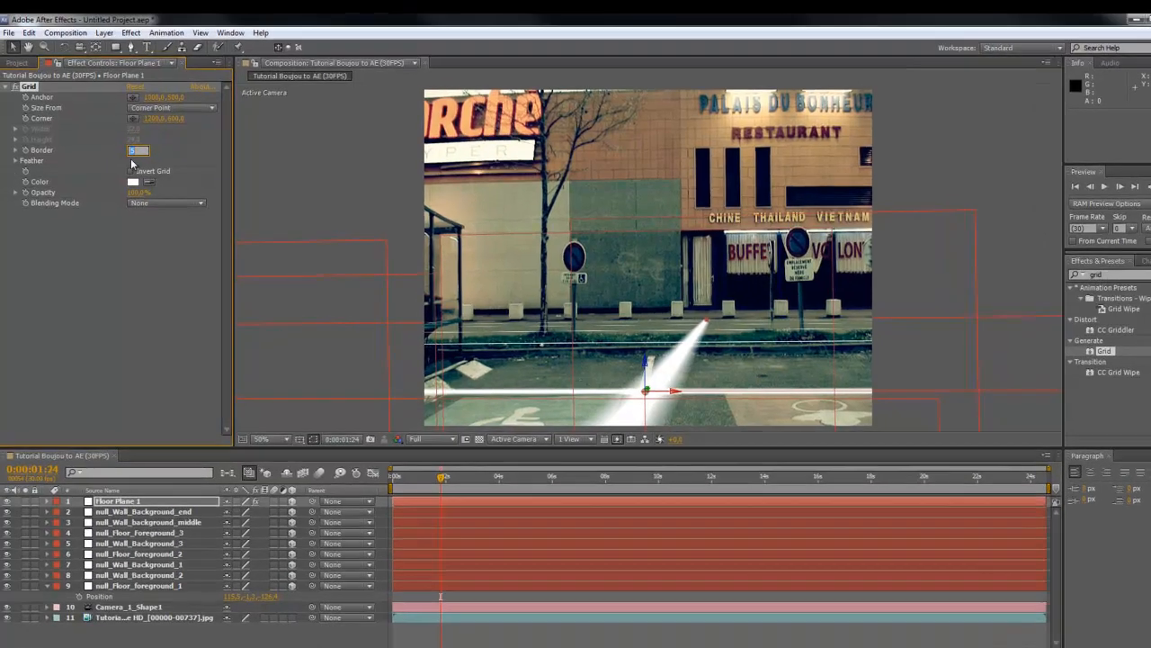
text(2.)
key(Return)
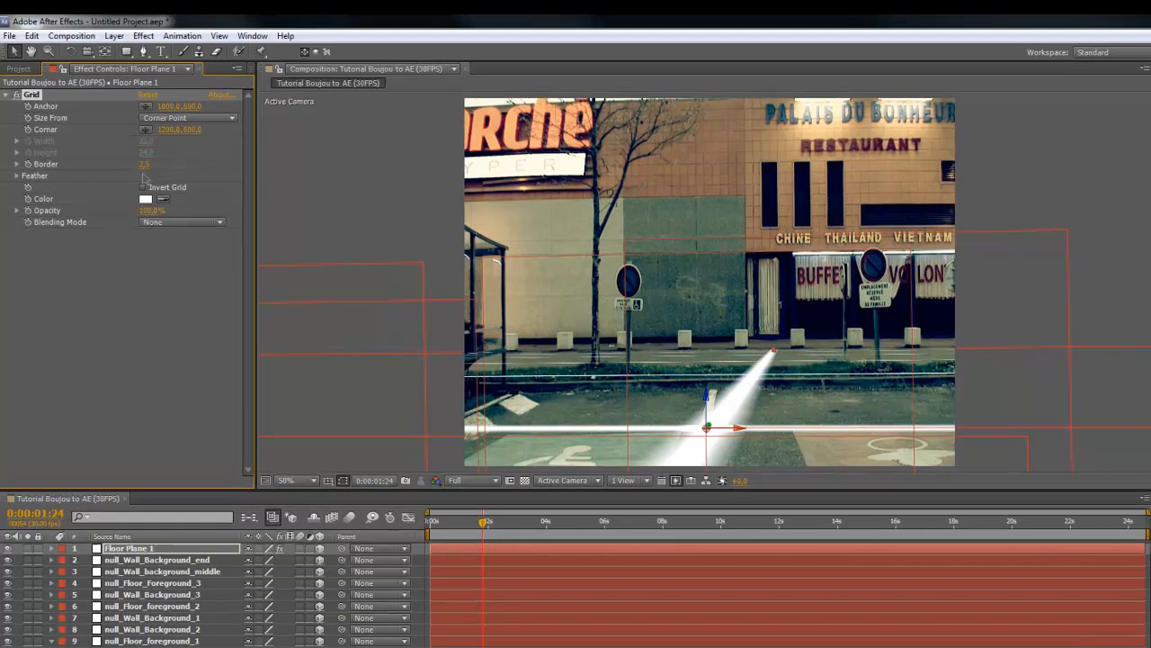
click(148, 164)
key(Return)
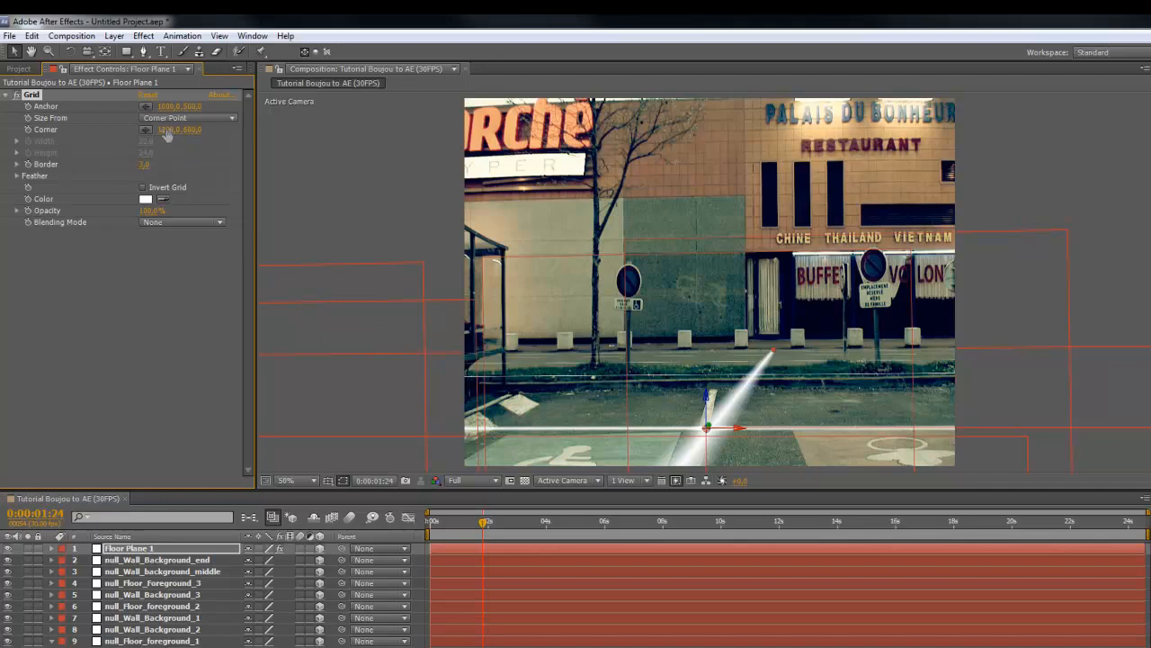
mouse_move(161, 132)
mouse_down()
mouse_move(178, 130)
mouse_move(153, 130)
mouse_up()
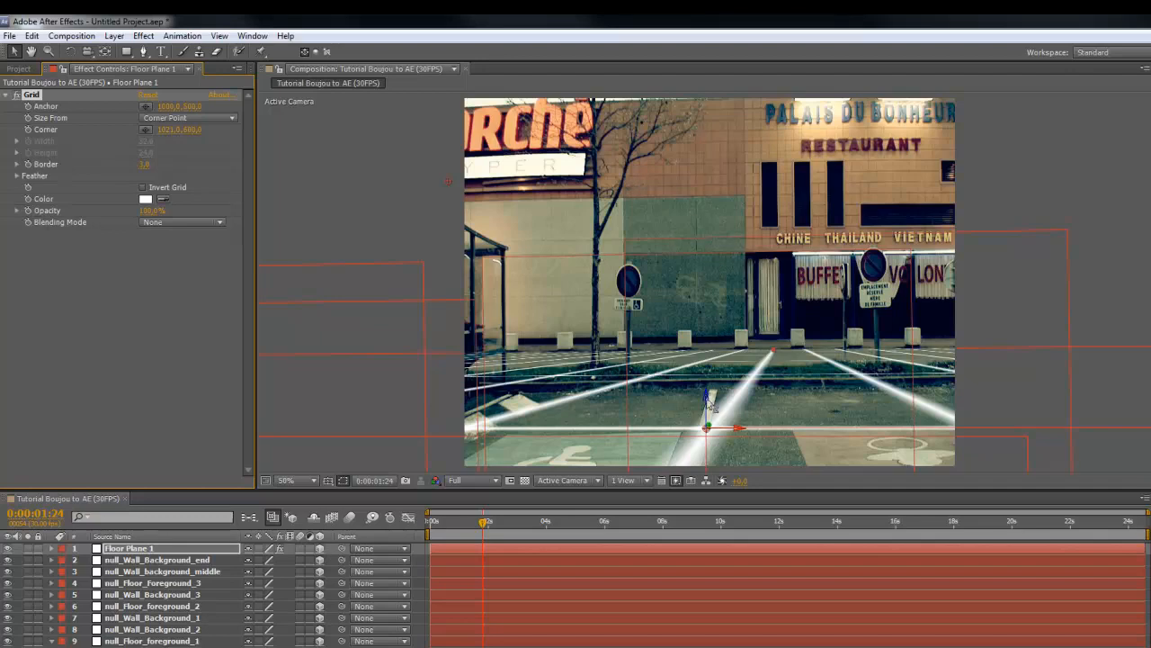
Rotate Floor Plane 1 to an orientation of about 268°, 359.9°, 356° so its grid follows the parking lines.
key(w)
drag(708, 397, 706, 454)
key(v)
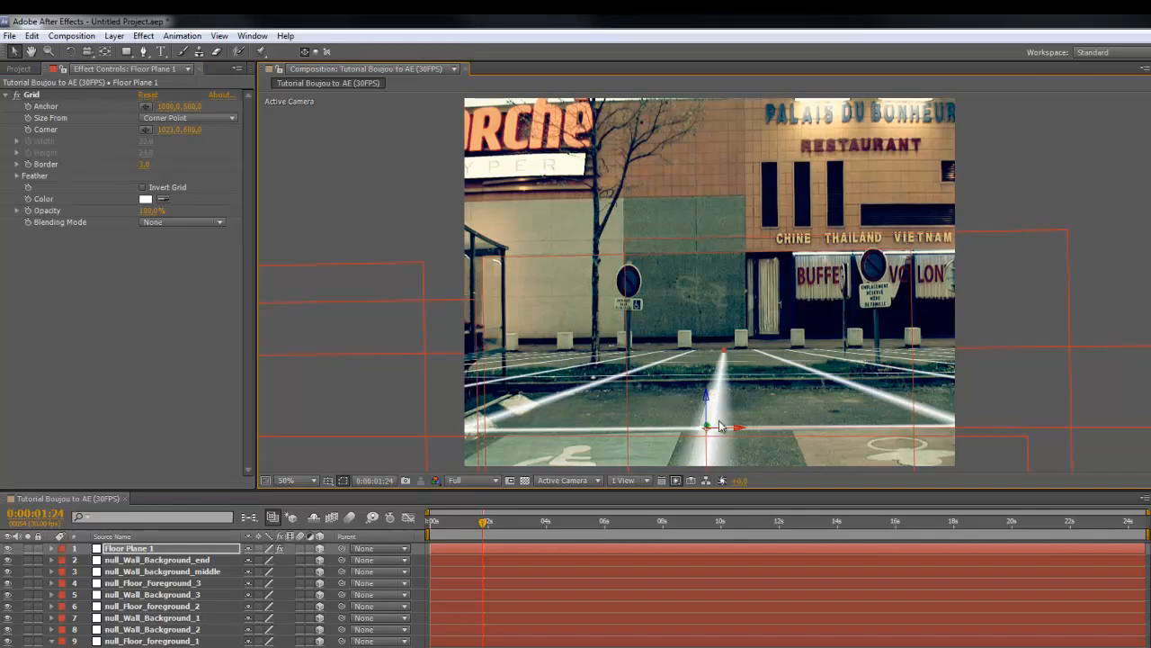
key(w)
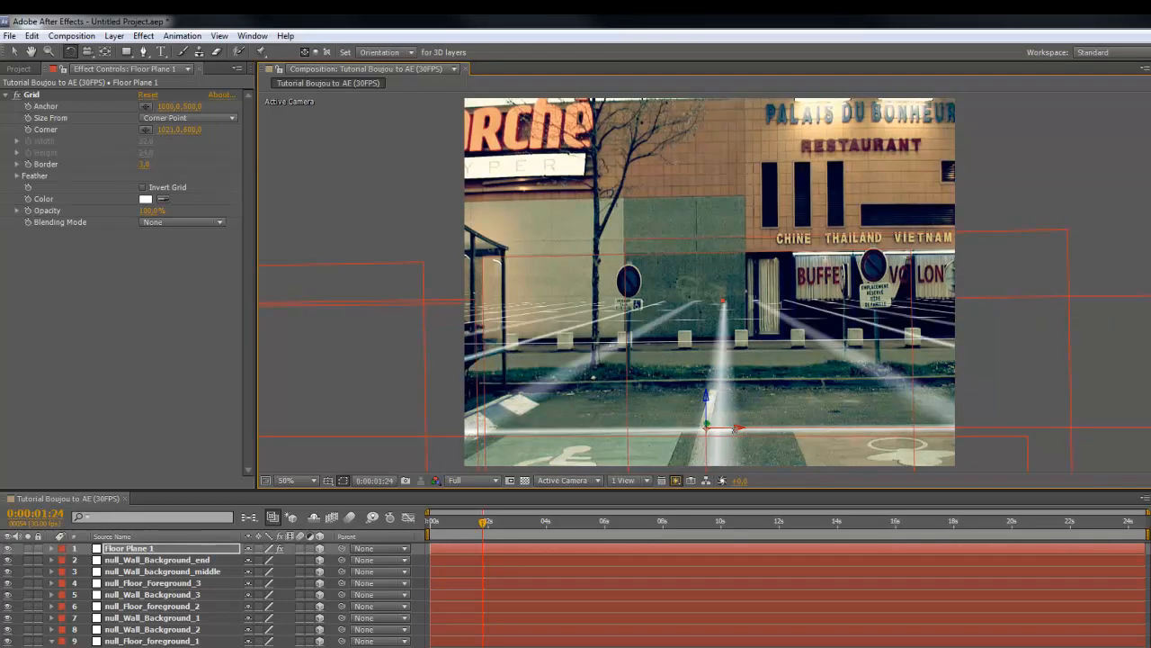
drag(735, 429, 736, 429)
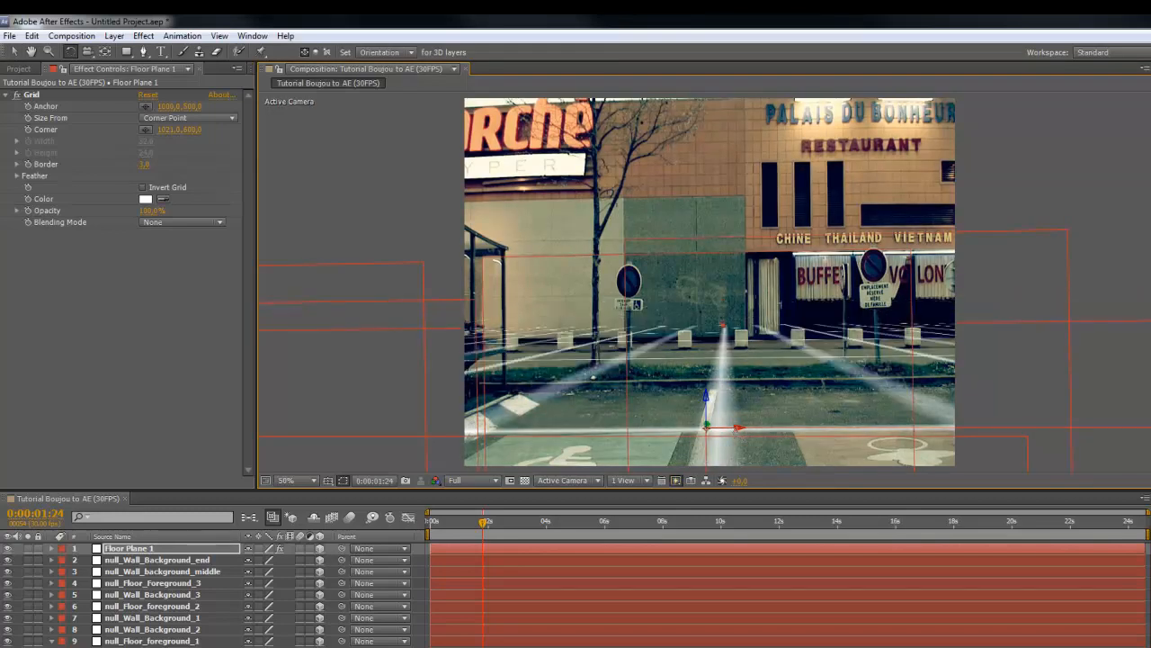
key(v)
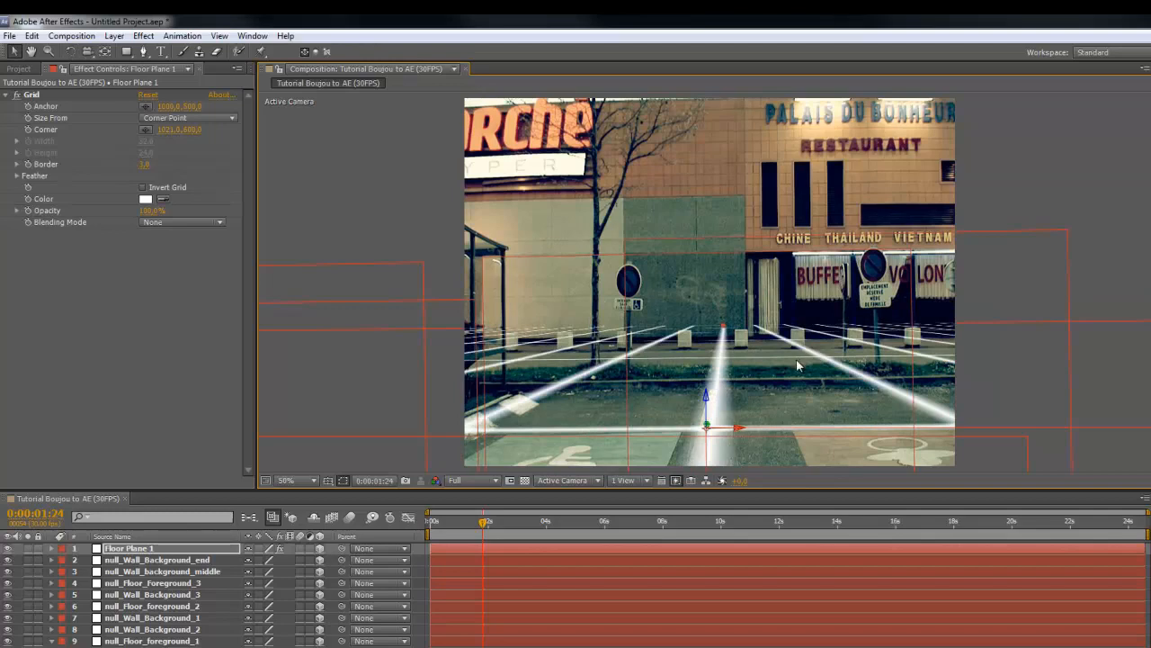
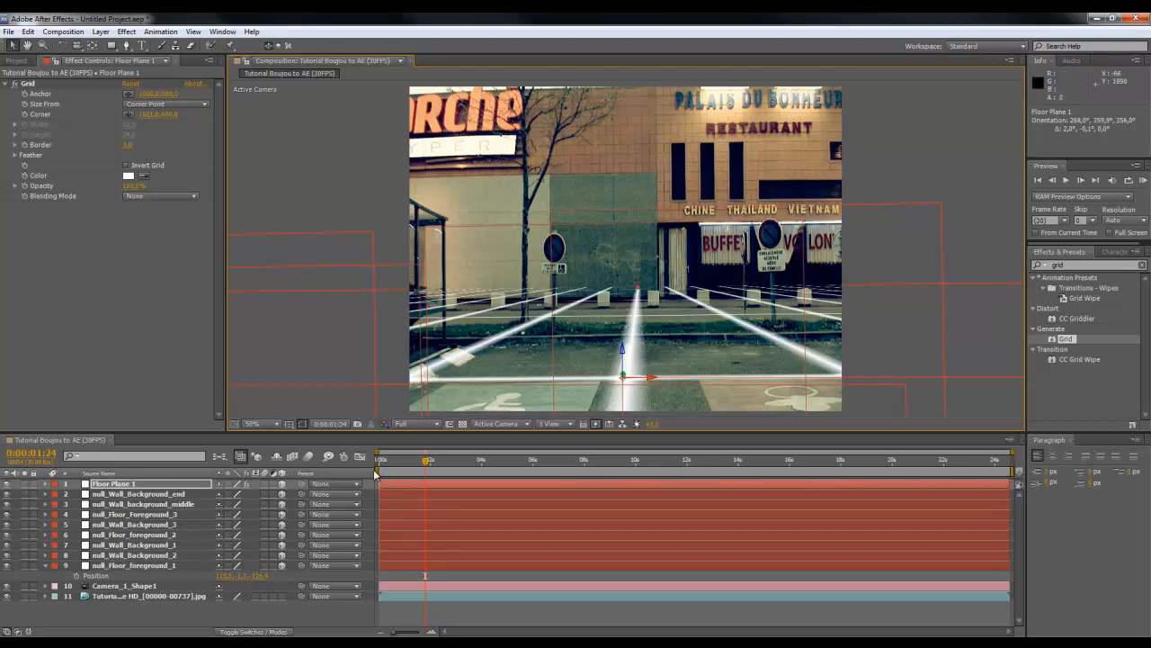
Move the work area start to just before 2 seconds and RAM-preview the grid over the moving footage.
drag(380, 470, 421, 471)
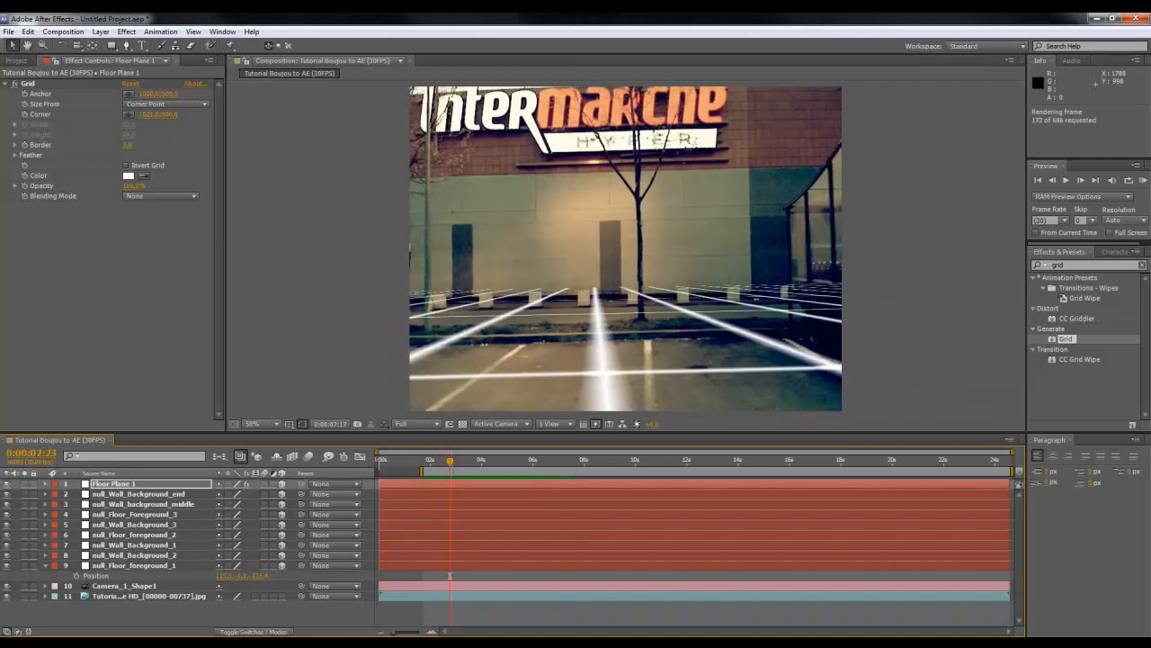
click(452, 469)
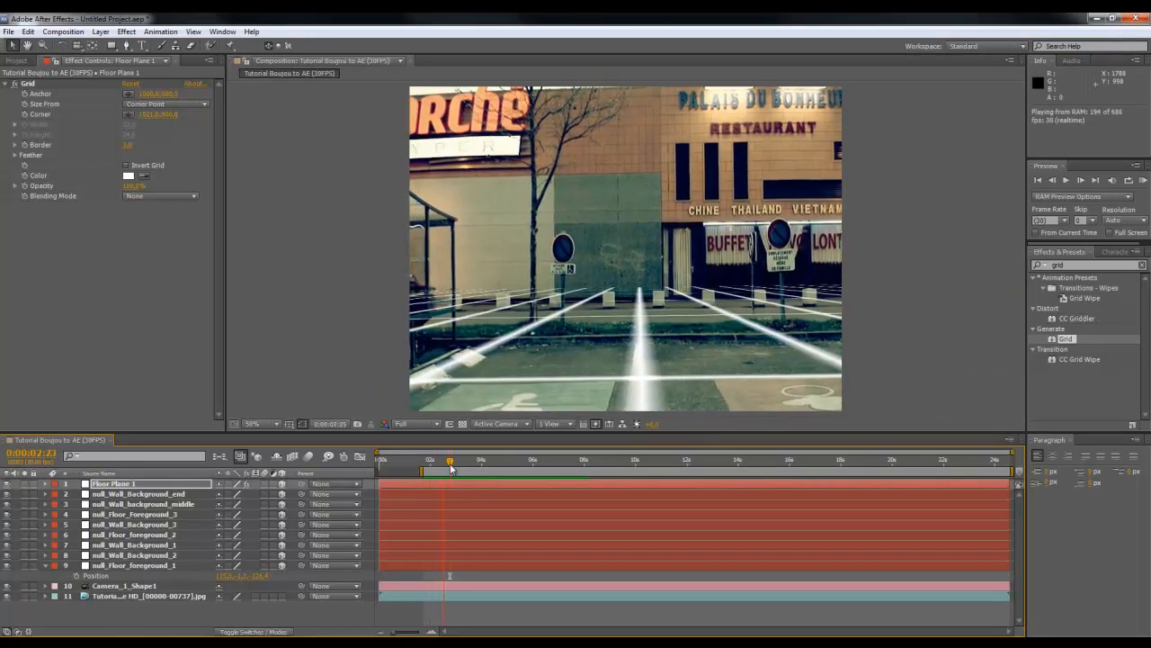
click(449, 465)
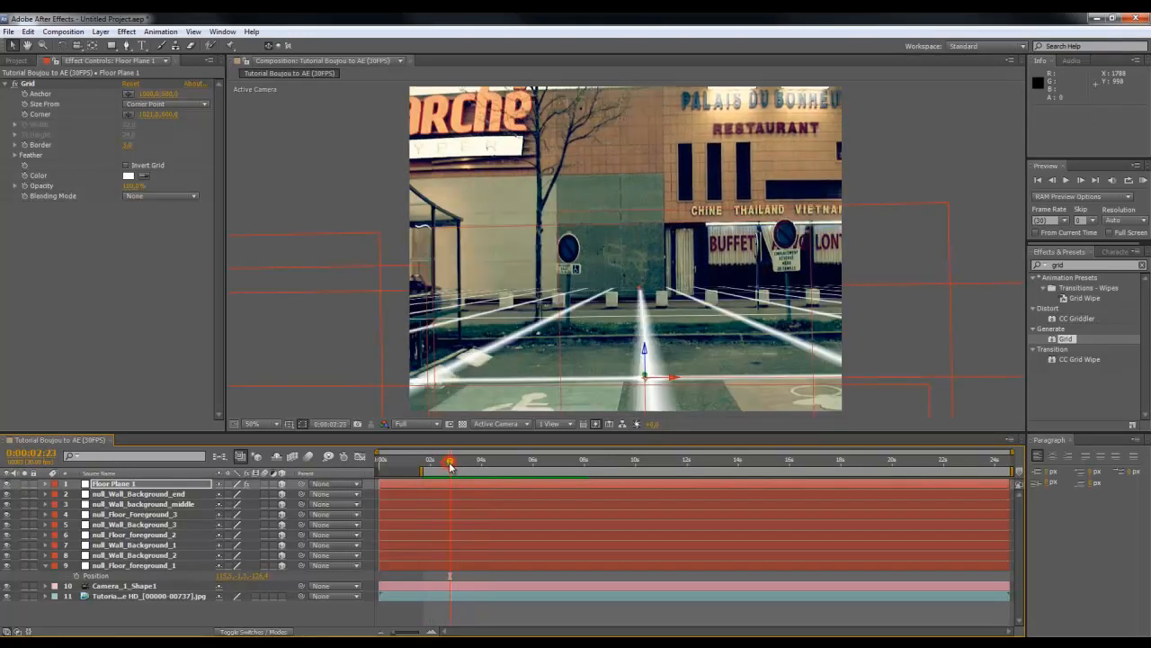
Scrub and step through the frames between about 0:00:02:22 and 0:00:03:09 to check that the grid sticks to the ground.
mouse_move(450, 465)
mouse_down()
mouse_move(437, 465)
mouse_move(463, 465)
mouse_up()
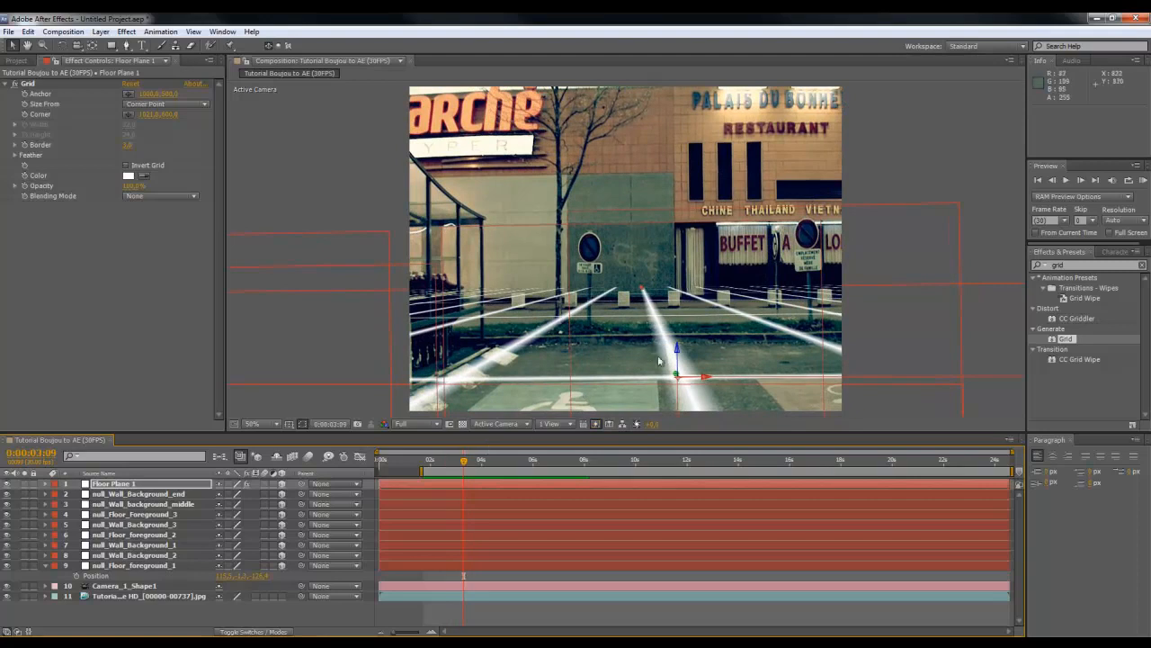
click(474, 464)
drag(475, 464, 466, 469)
key(Page_Up)
key(Page_Up)
key(Page_Up)
key(Page_Up)
key(Page_Up)
key(Page_Up)
key(Page_Up)
key(Page_Up)
key(Page_Up)
key(Page_Up)
key(Page_Up)
key(Page_Up)
key(Page_Up)
key(Page_Up)
key(Page_Up)
key(Page_Up)
key(Page_Up)
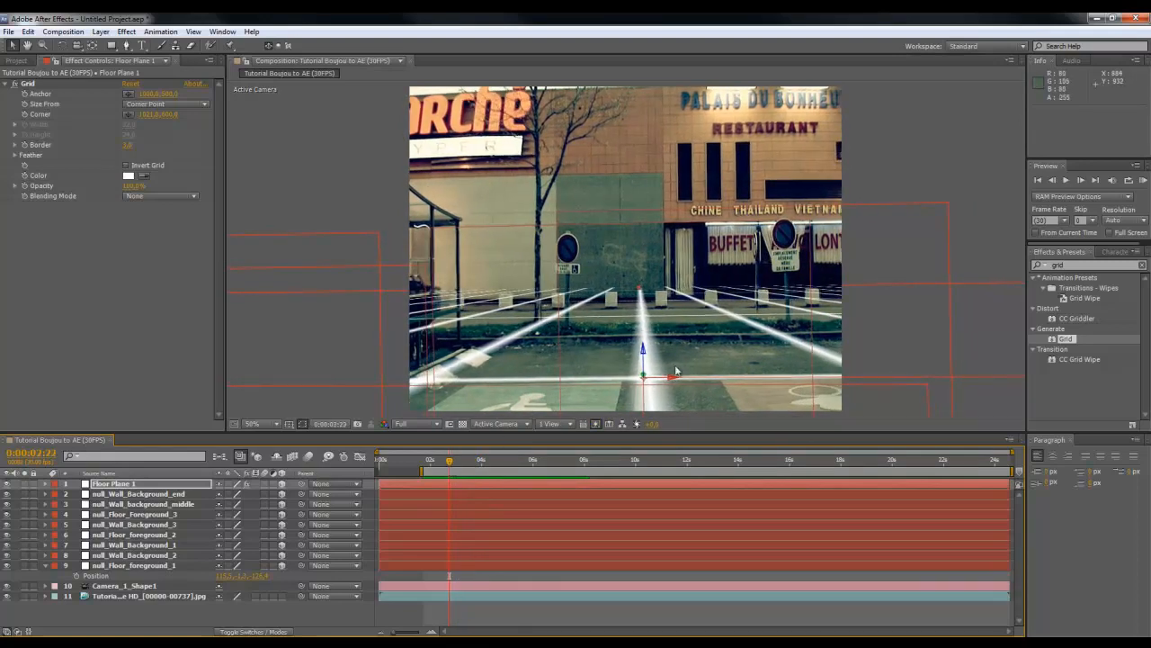
key(Page_Down)
key(Page_Down)
key(Page_Down)
key(Page_Down)
key(Page_Down)
key(Page_Down)
key(Page_Down)
key(Page_Down)
key(Page_Down)
key(Page_Down)
key(Page_Down)
key(Page_Down)
key(Page_Down)
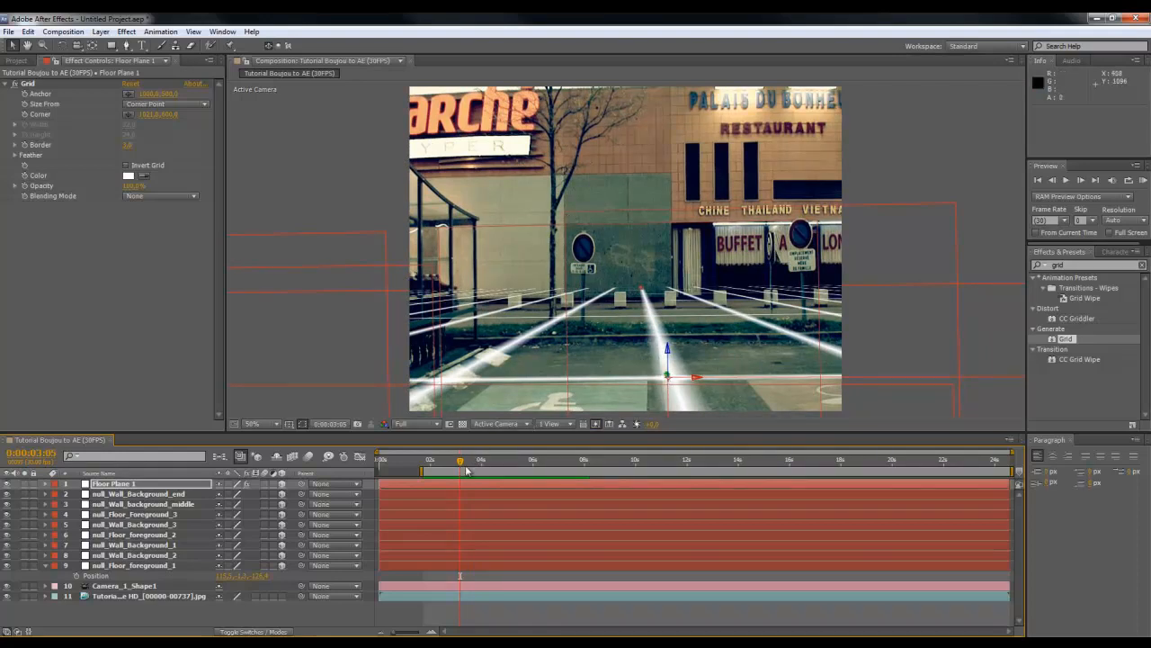
mouse_move(466, 462)
mouse_down()
mouse_move(484, 462)
mouse_move(444, 473)
mouse_move(452, 476)
mouse_up()
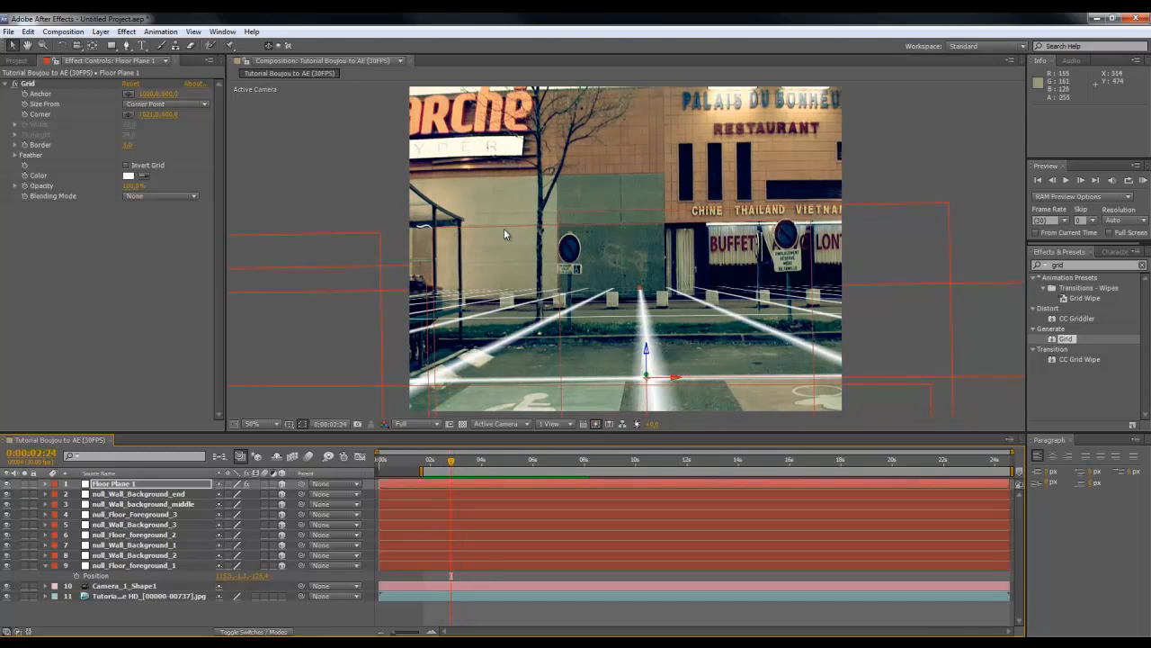
Hide the Floor Plane 1 layer.
click(306, 613)
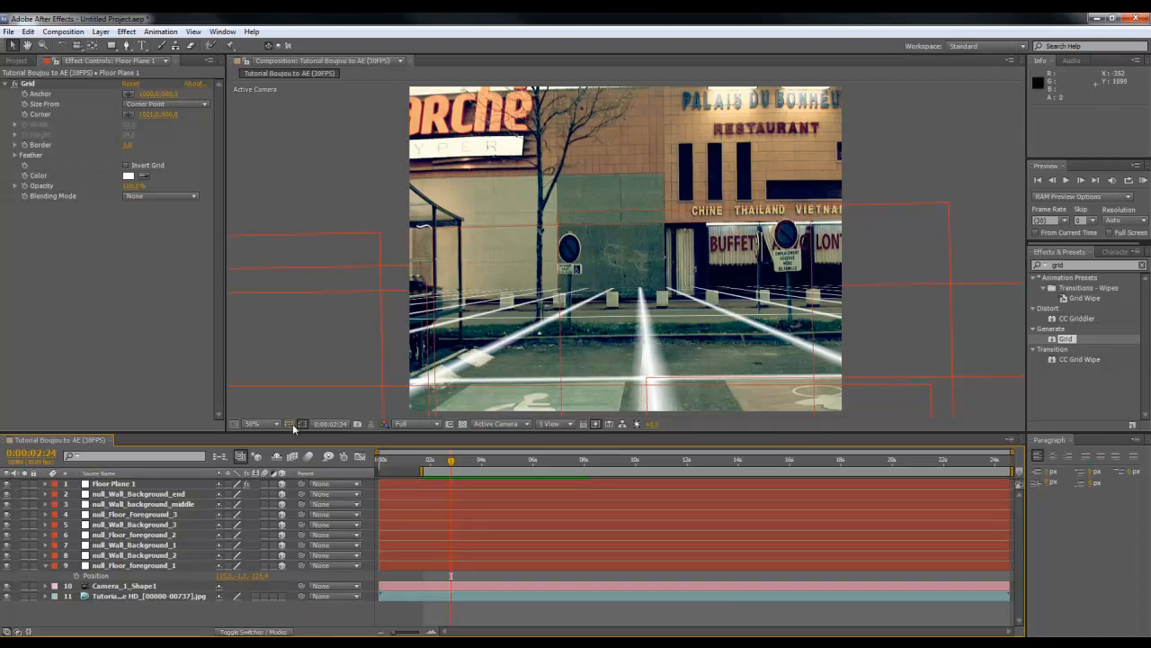
click(115, 484)
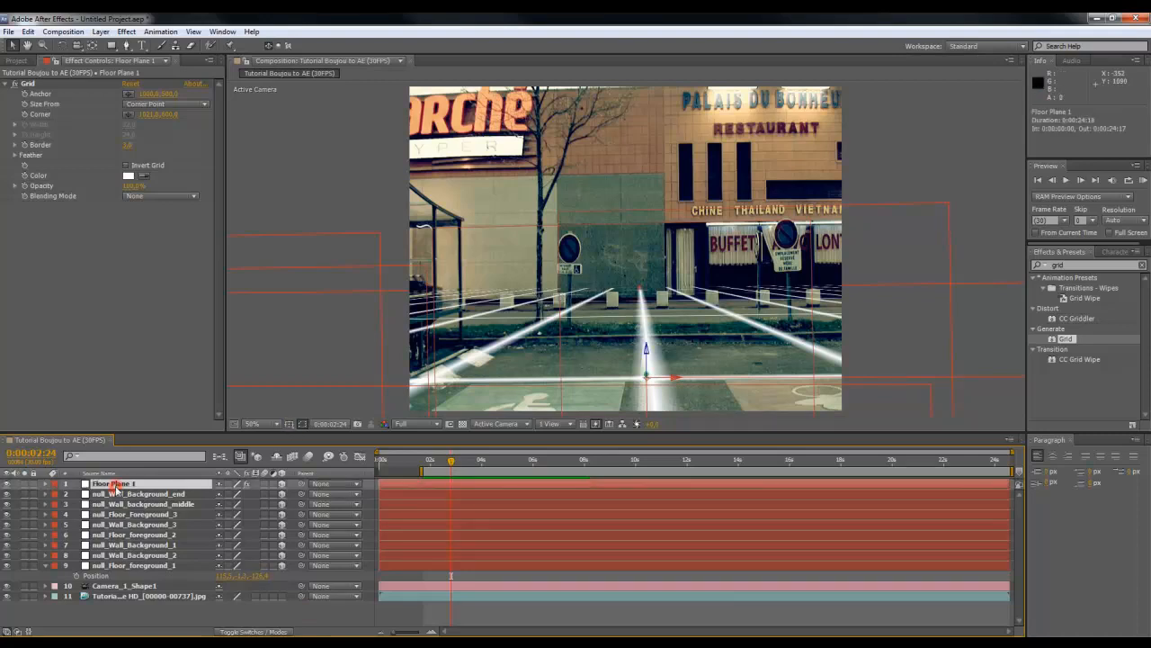
click(7, 484)
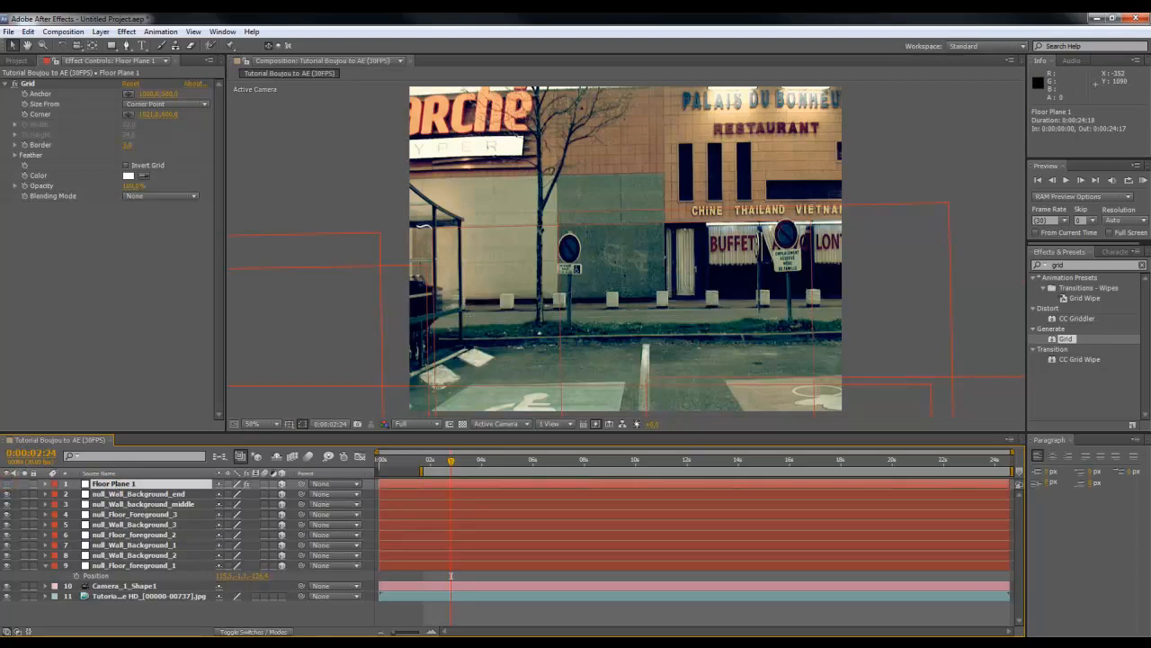
Create a white 2000 x 1000 px solid named Background Wall 1 and make it a 3D layer.
click(153, 612)
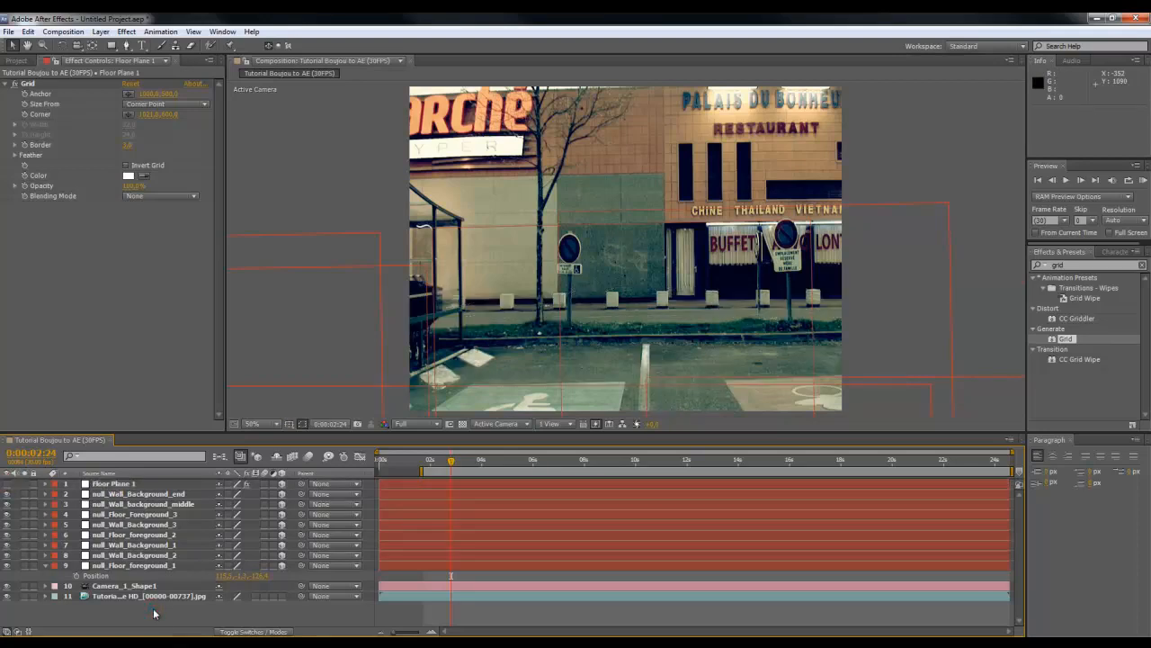
right_click(153, 612)
click(193, 493)
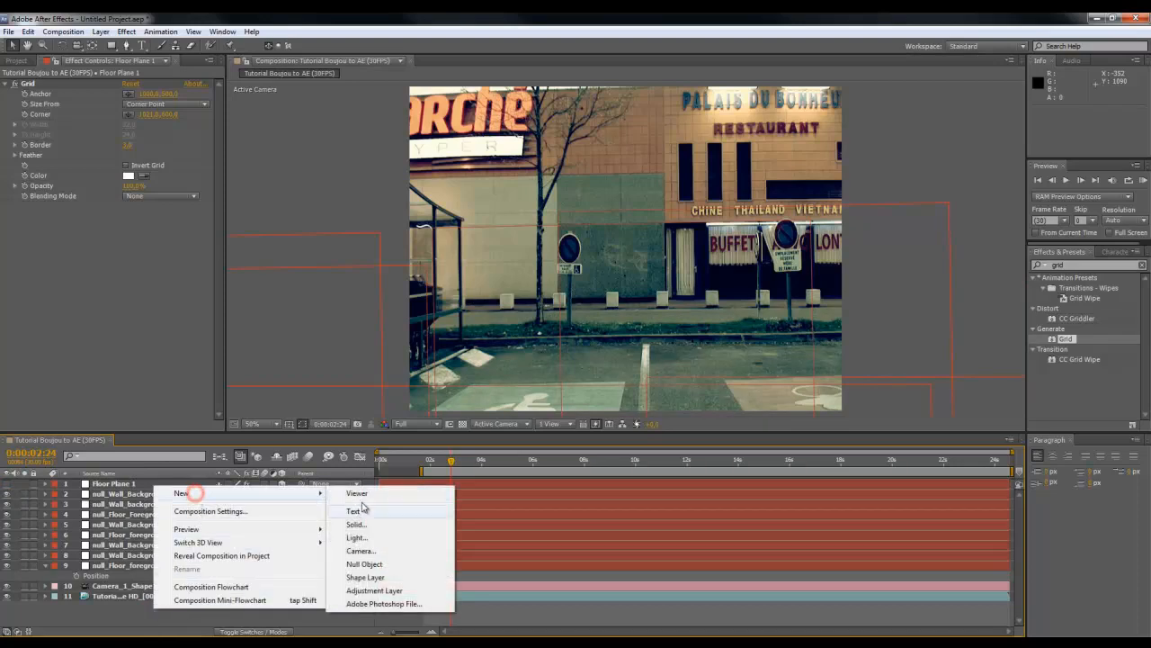
click(310, 493)
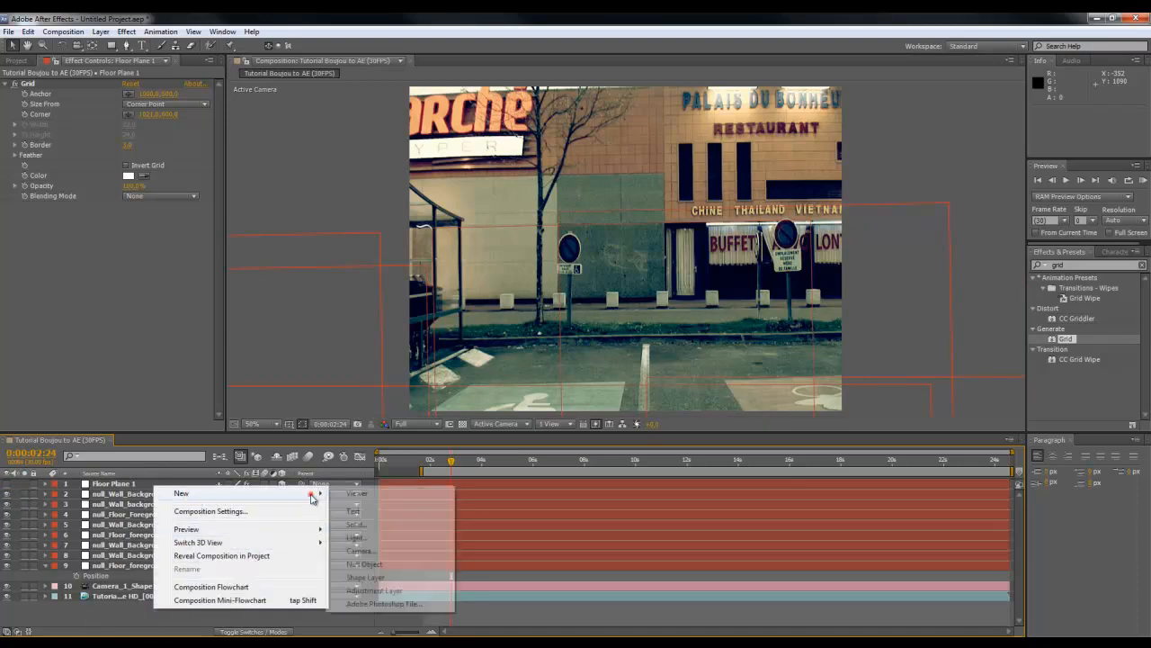
click(369, 528)
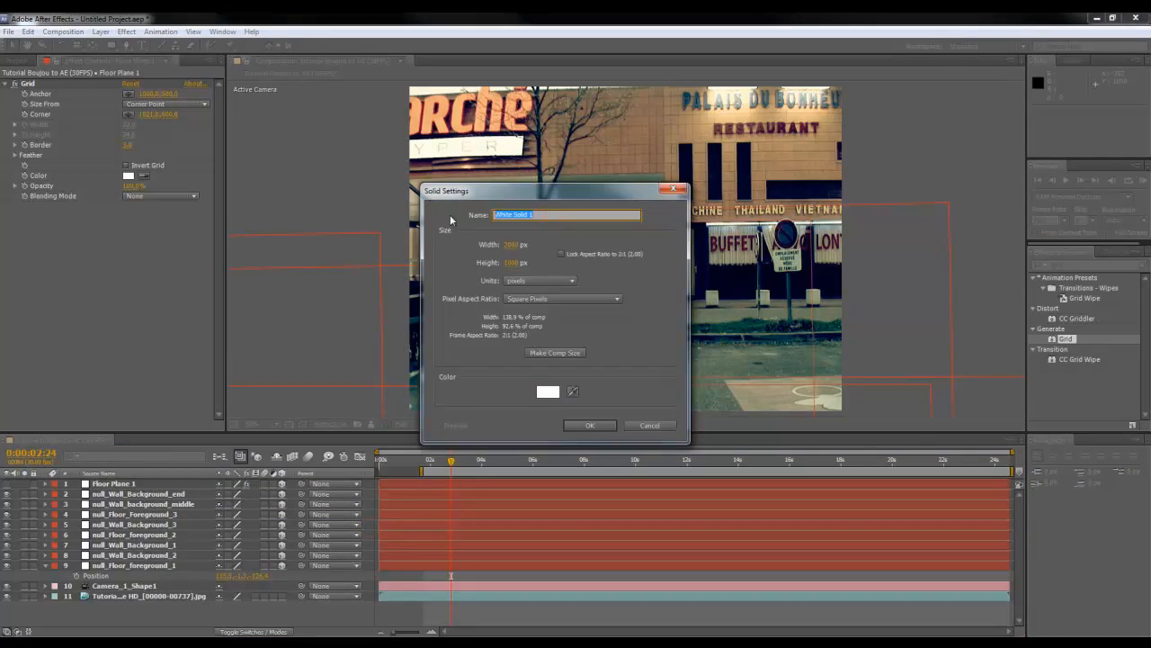
text(Bla)
drag(539, 193, 769, 179)
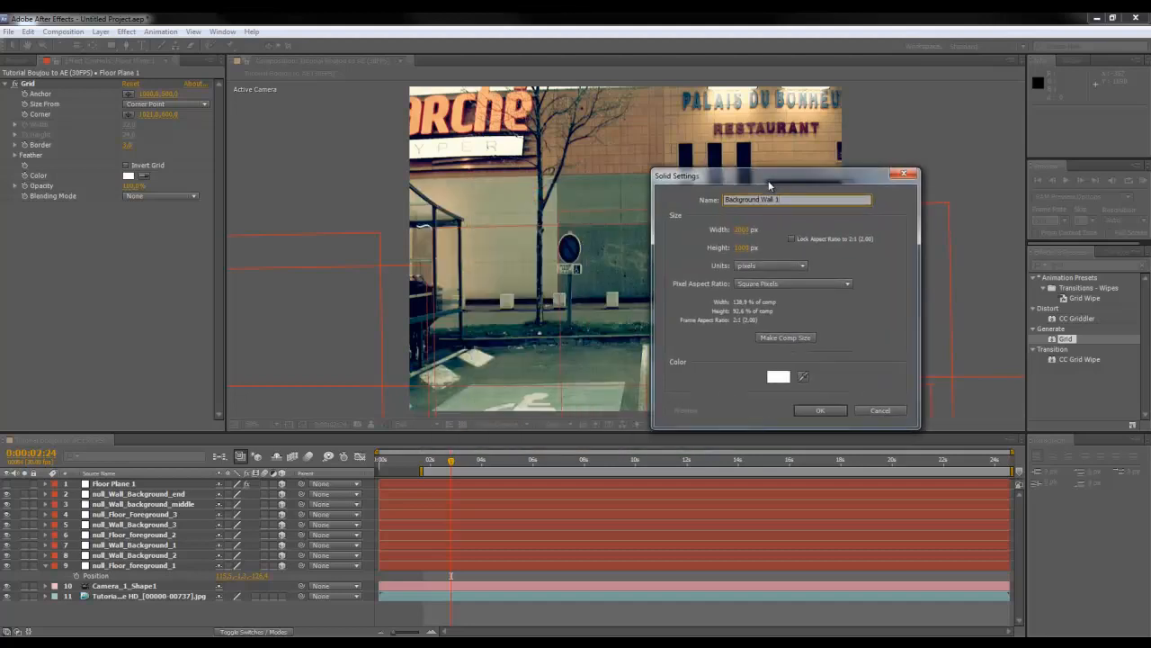
click(817, 411)
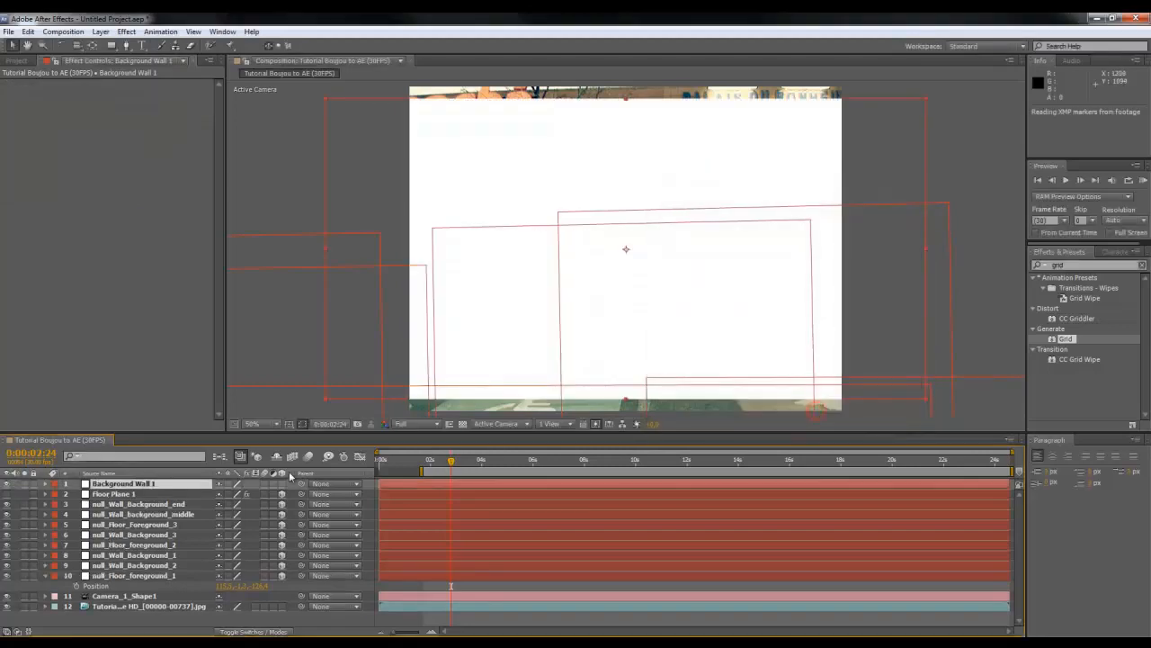
click(281, 484)
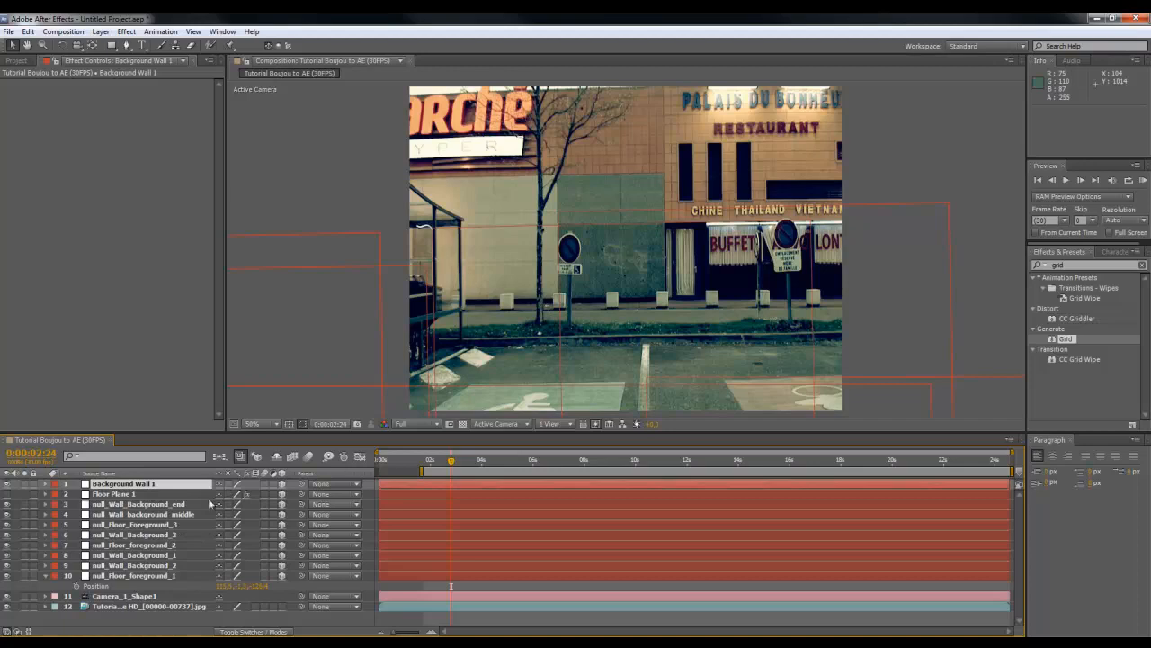
Copy the Position of null_Wall_Background_1 and paste it onto the Background Wall 1 layer.
click(141, 556)
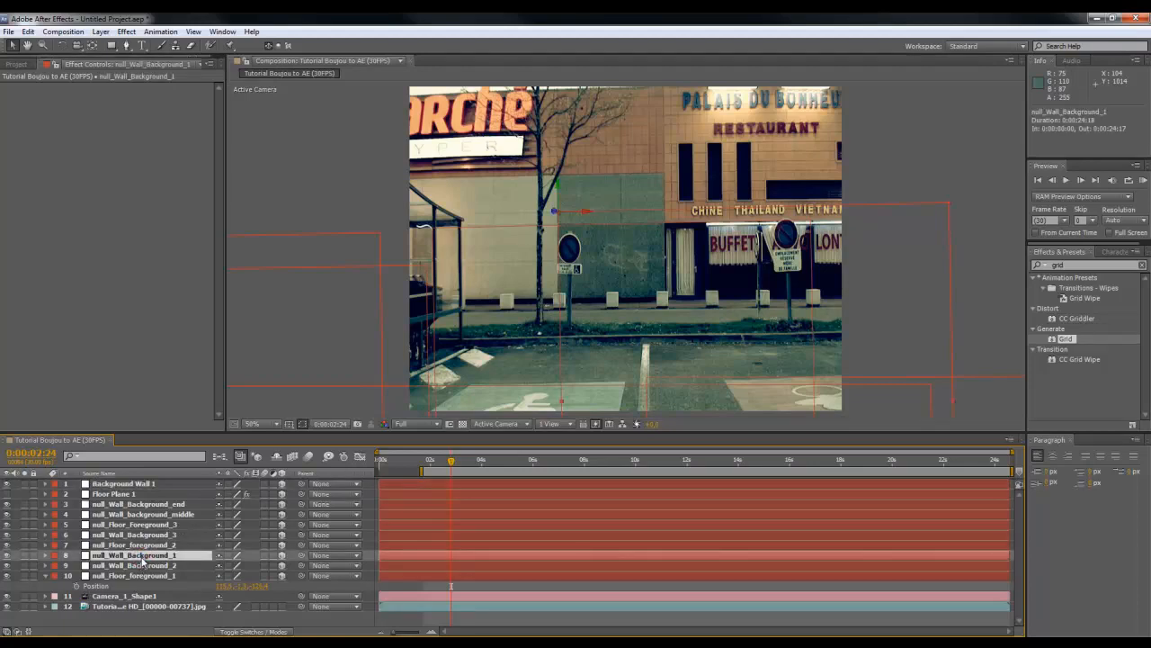
key(p)
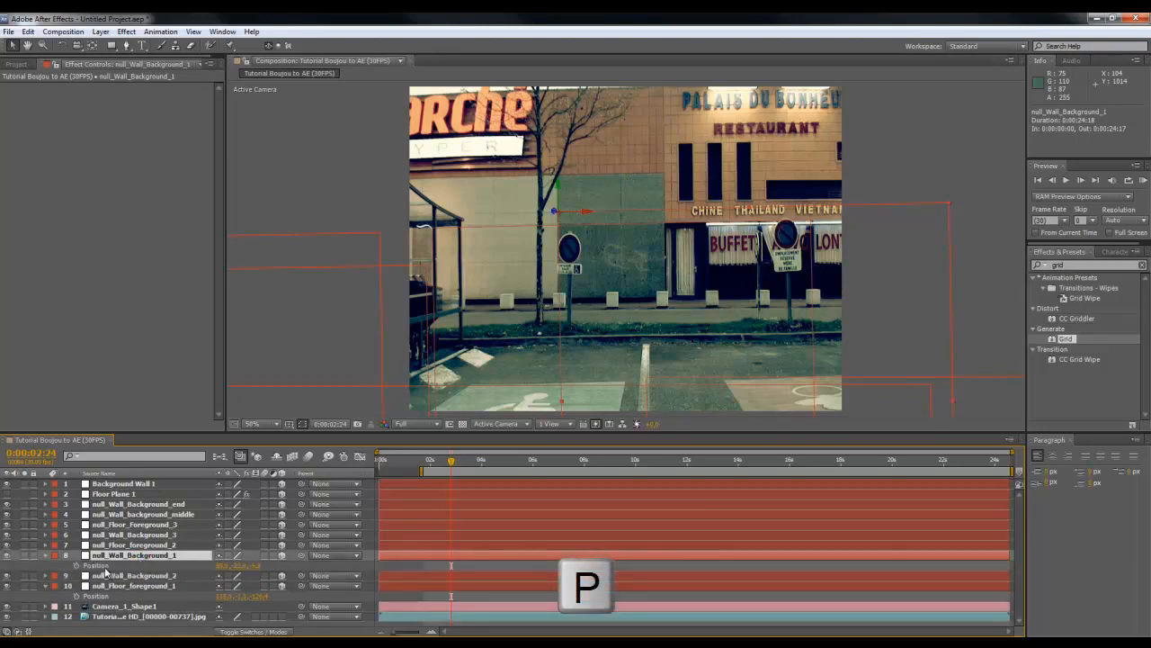
click(106, 566)
key(ctrl+c)
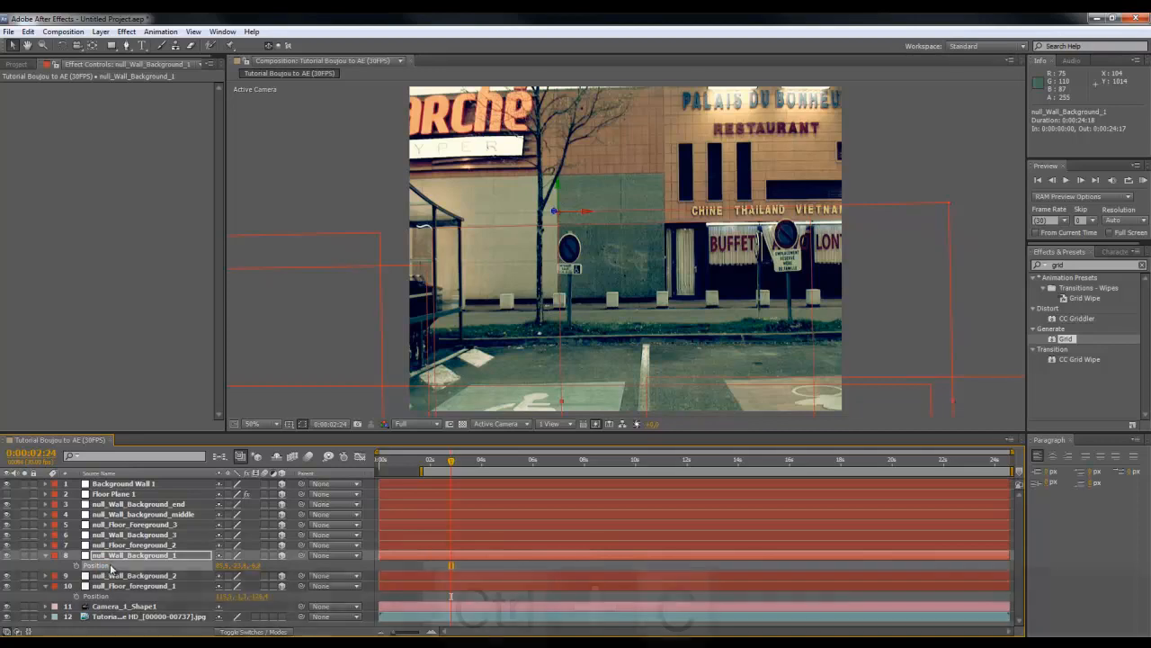
click(28, 32)
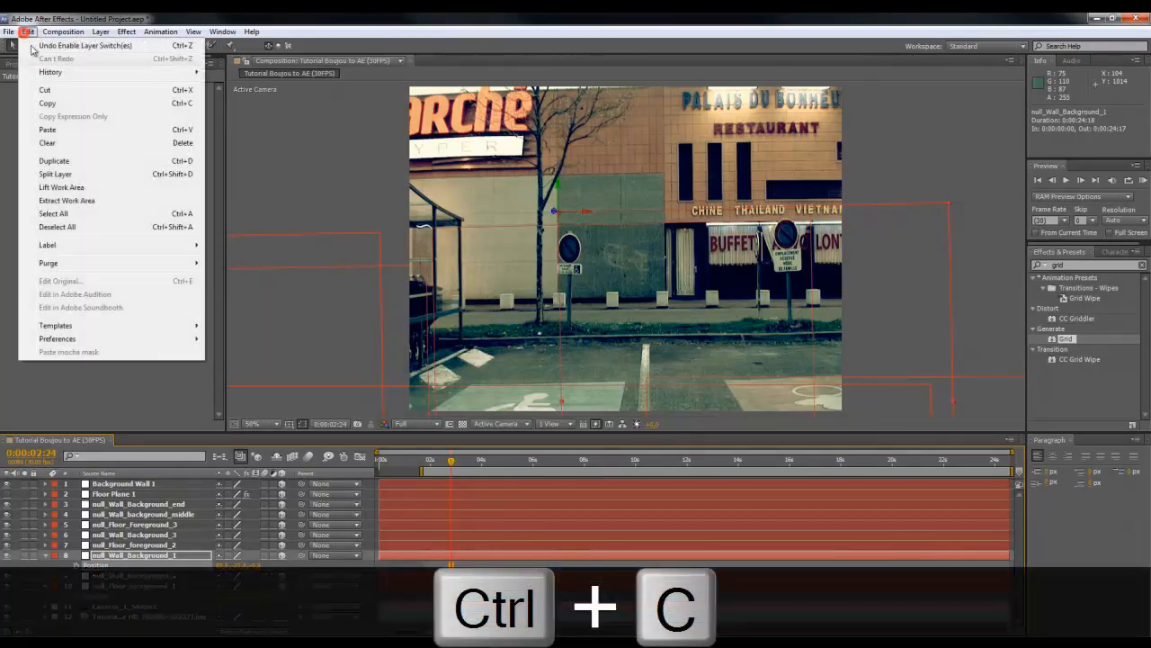
click(49, 104)
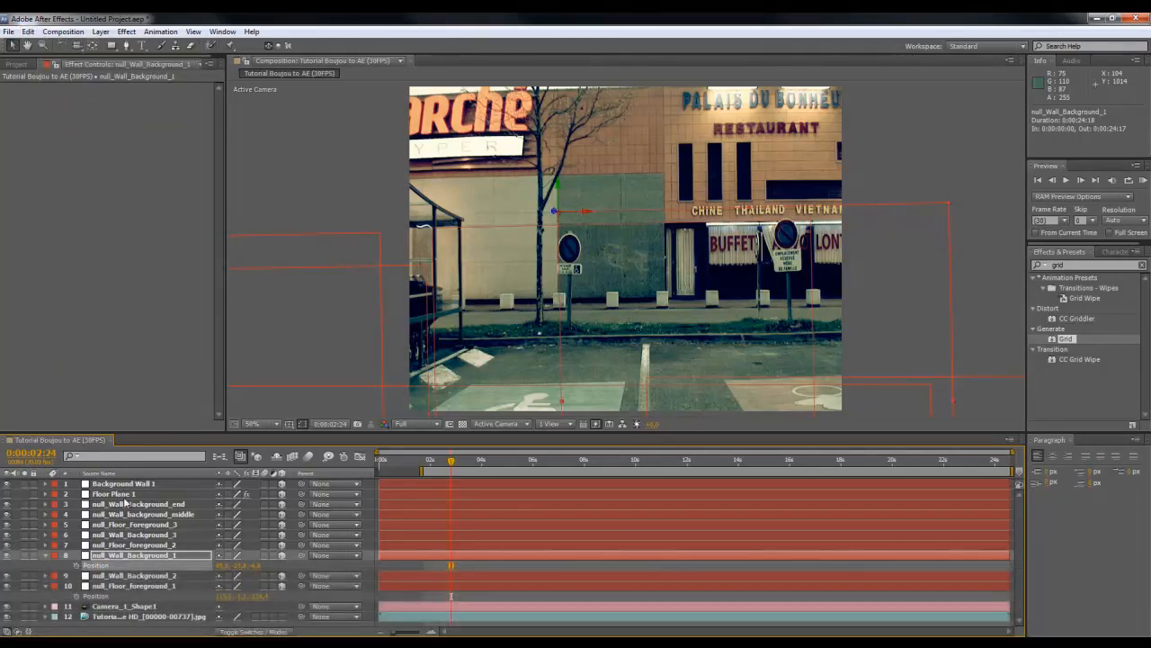
click(122, 485)
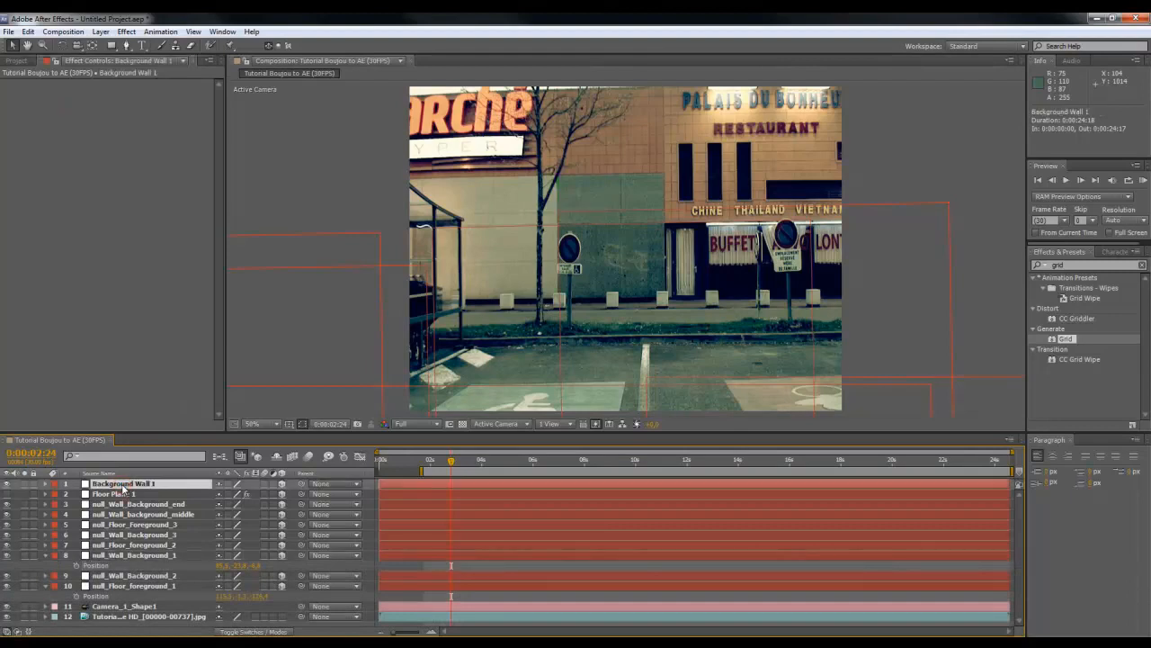
key(ctrl+v)
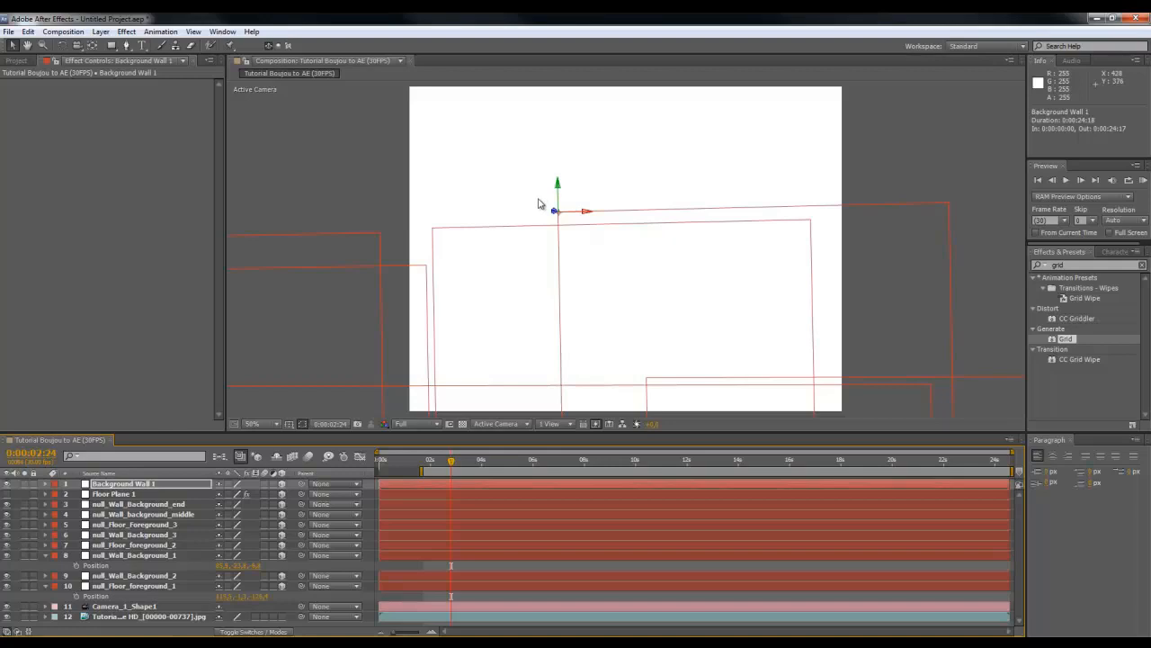
Apply the Generate Grid effect to the Background Wall 1 layer.
drag(1070, 338, 938, 292)
click(1070, 265)
double_click(1072, 265)
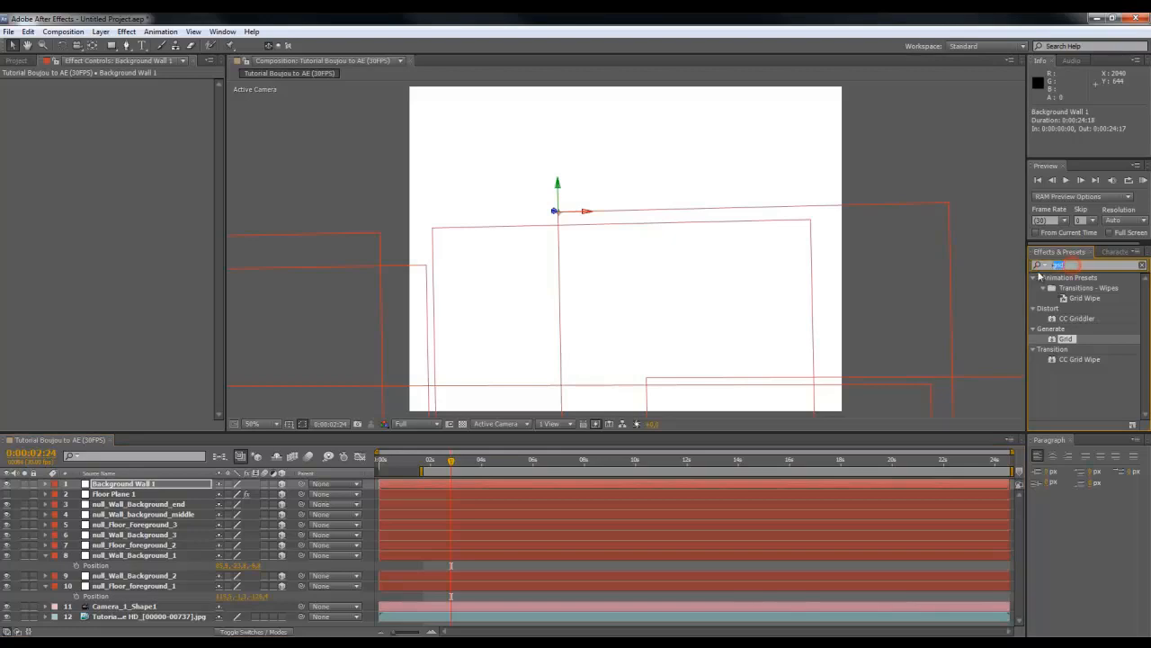
click(127, 32)
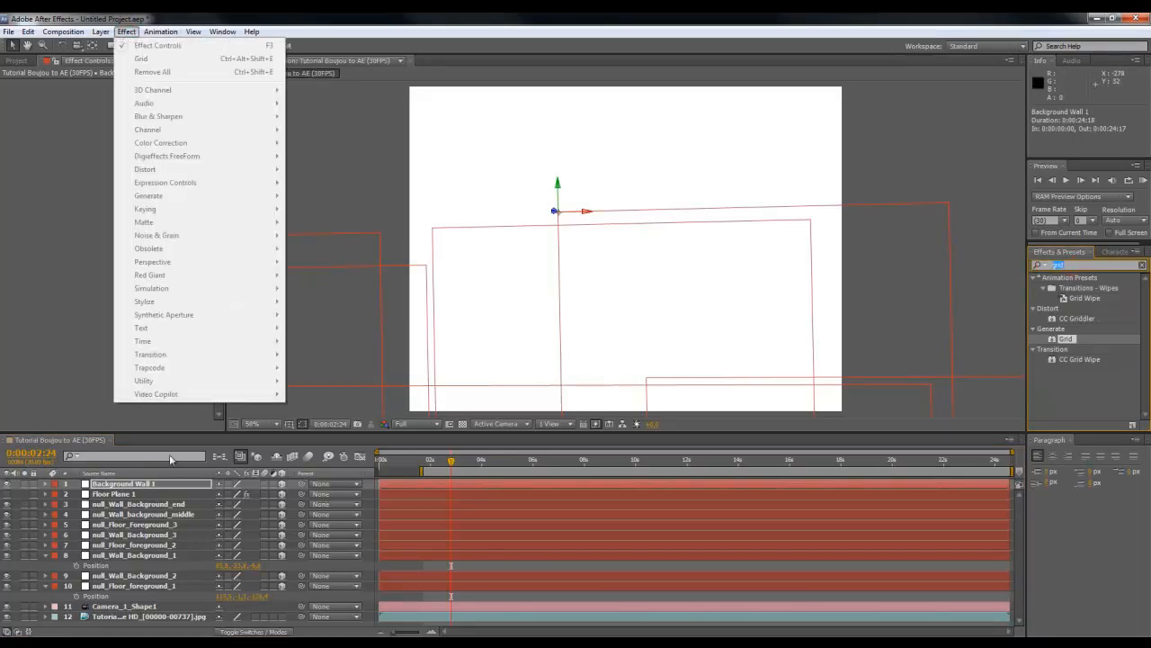
click(137, 485)
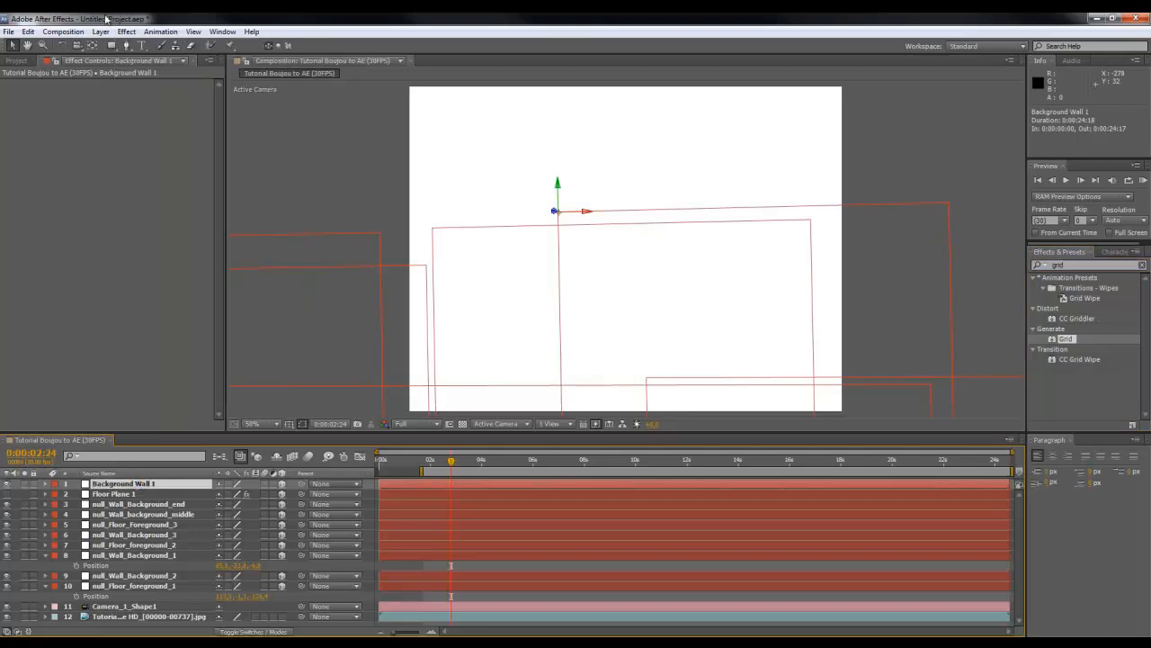
click(127, 31)
mouse_move(148, 196)
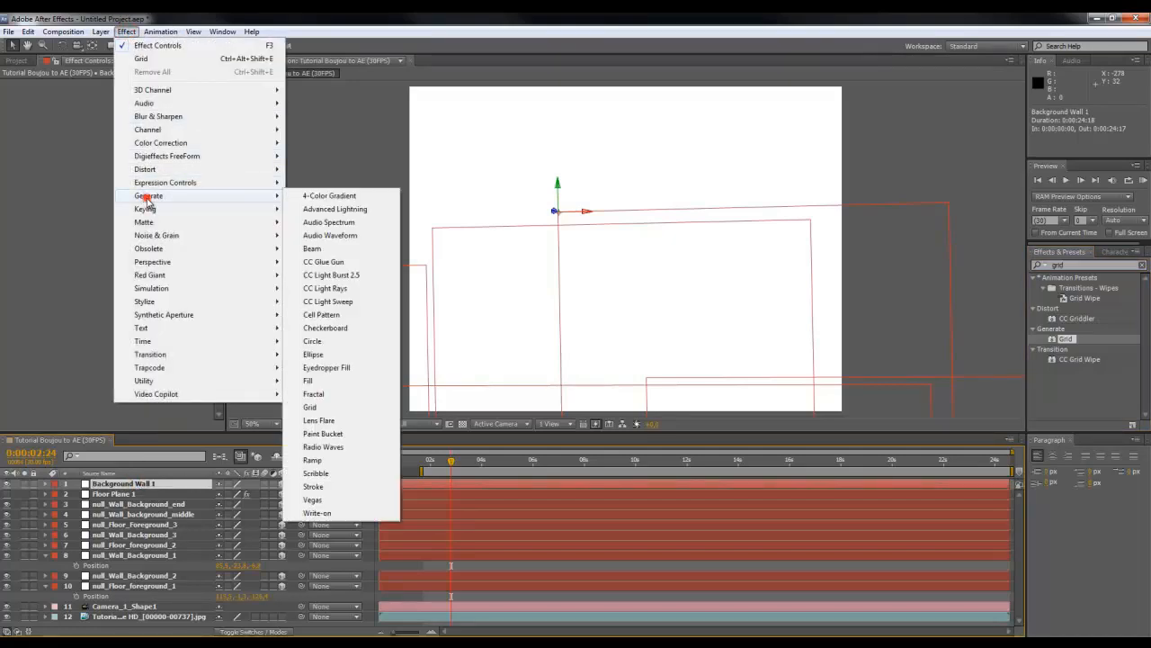
click(310, 407)
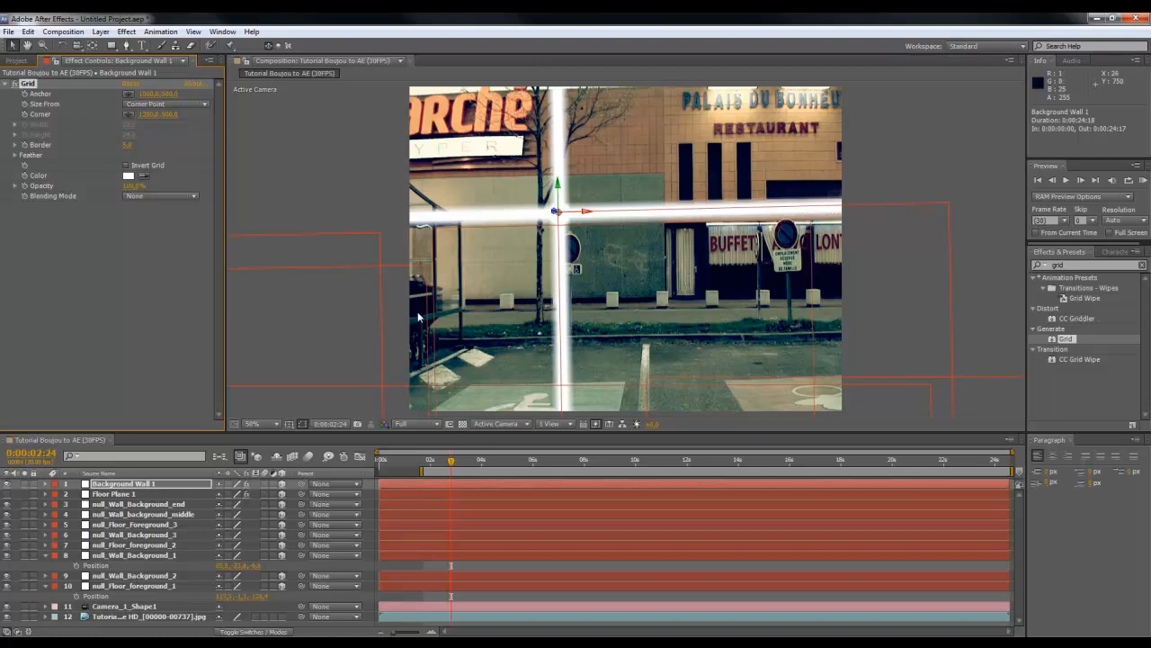
Reduce the Border of Background Wall 1's Grid effect for thinner lines.
click(126, 145)
text(5.5)
key(Return)
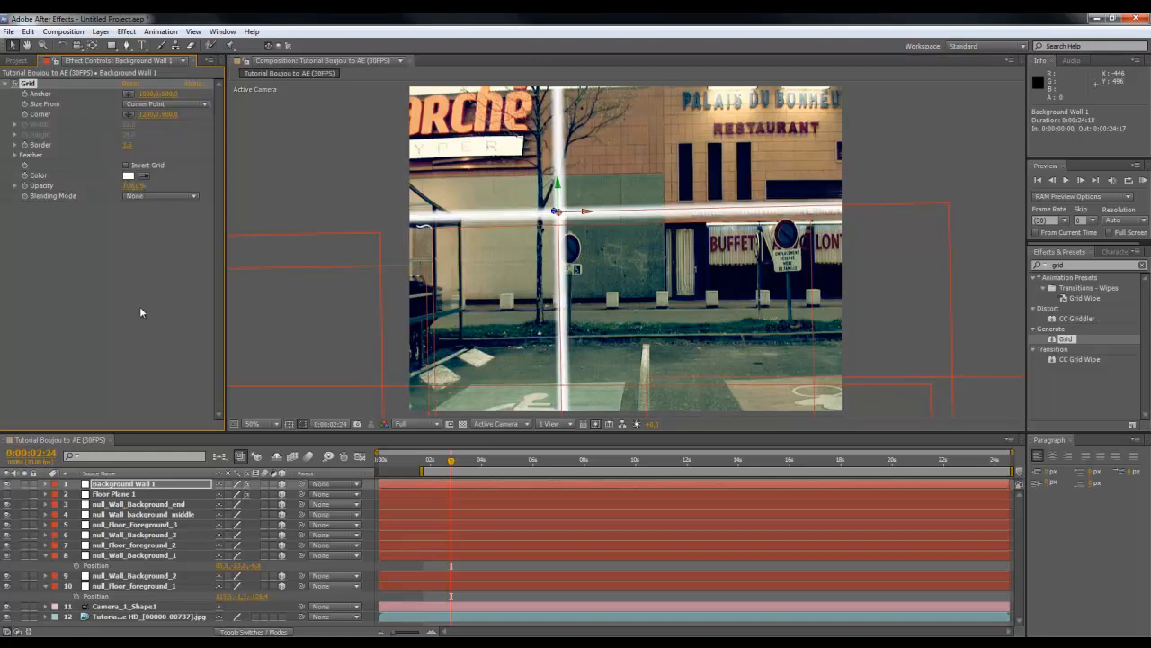
Scale Background Wall 1 down uniformly to fit the building facade and move the work area start to 0:00:02:24.
click(135, 483)
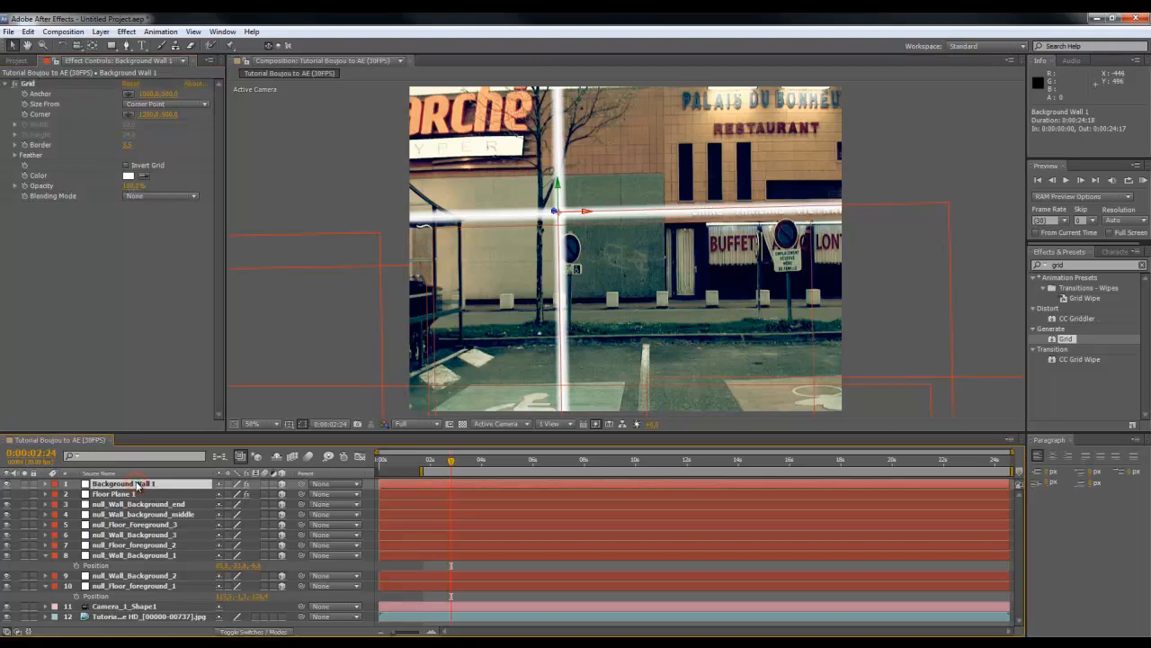
key(s)
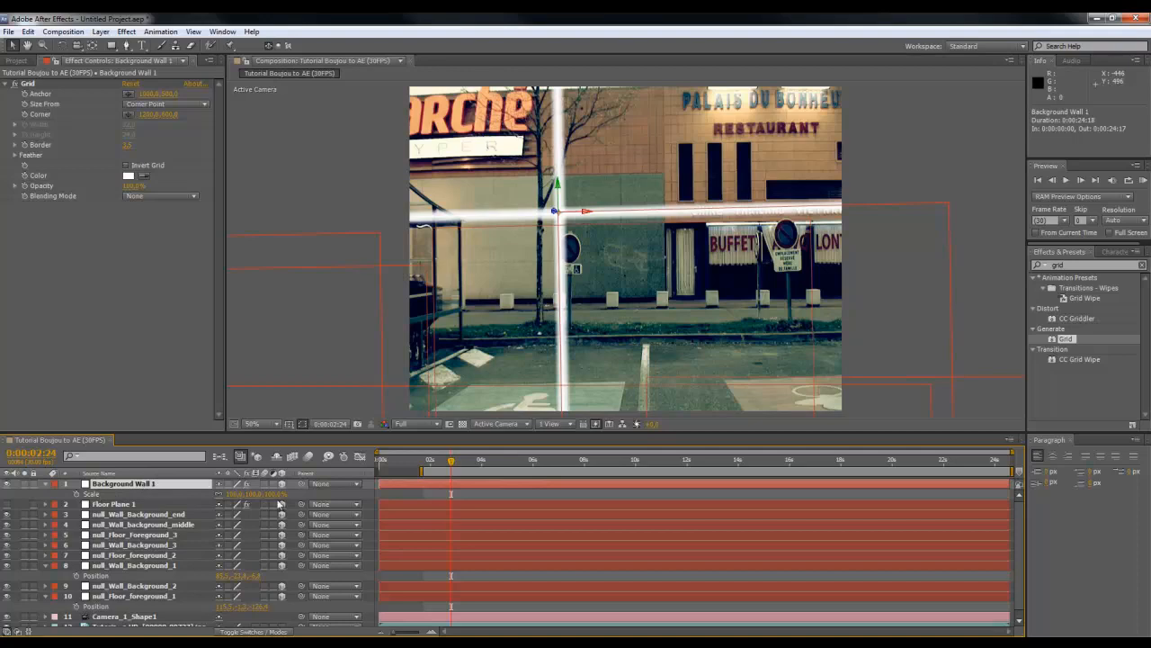
mouse_move(273, 496)
mouse_down()
mouse_move(243, 497)
mouse_move(279, 496)
mouse_up()
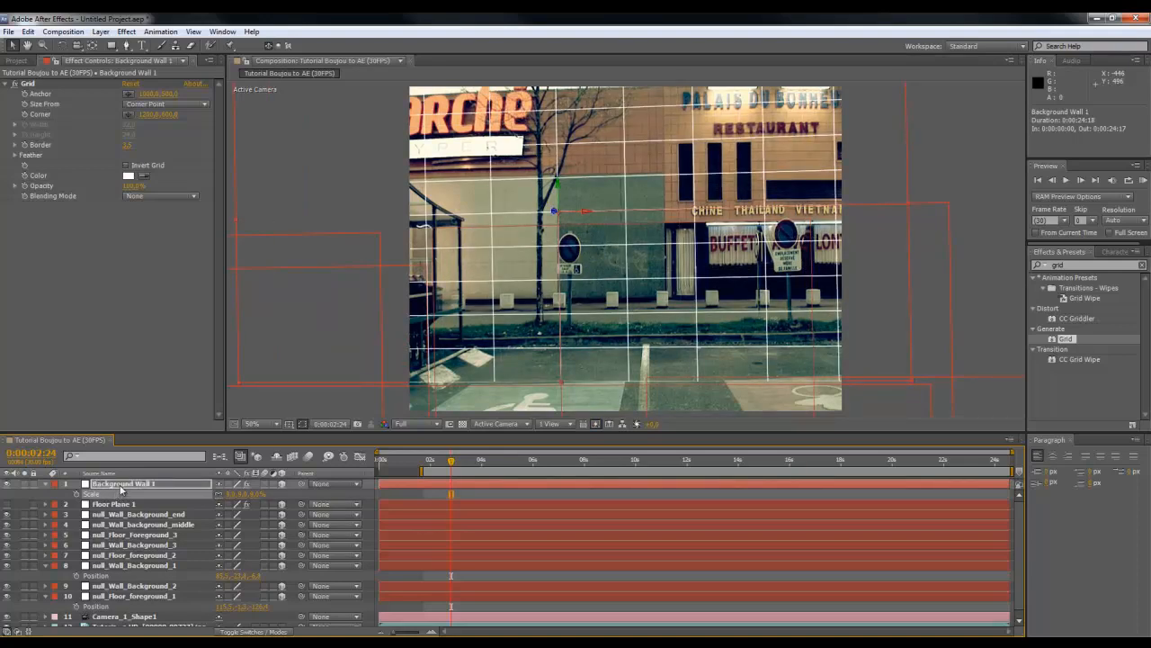
click(122, 487)
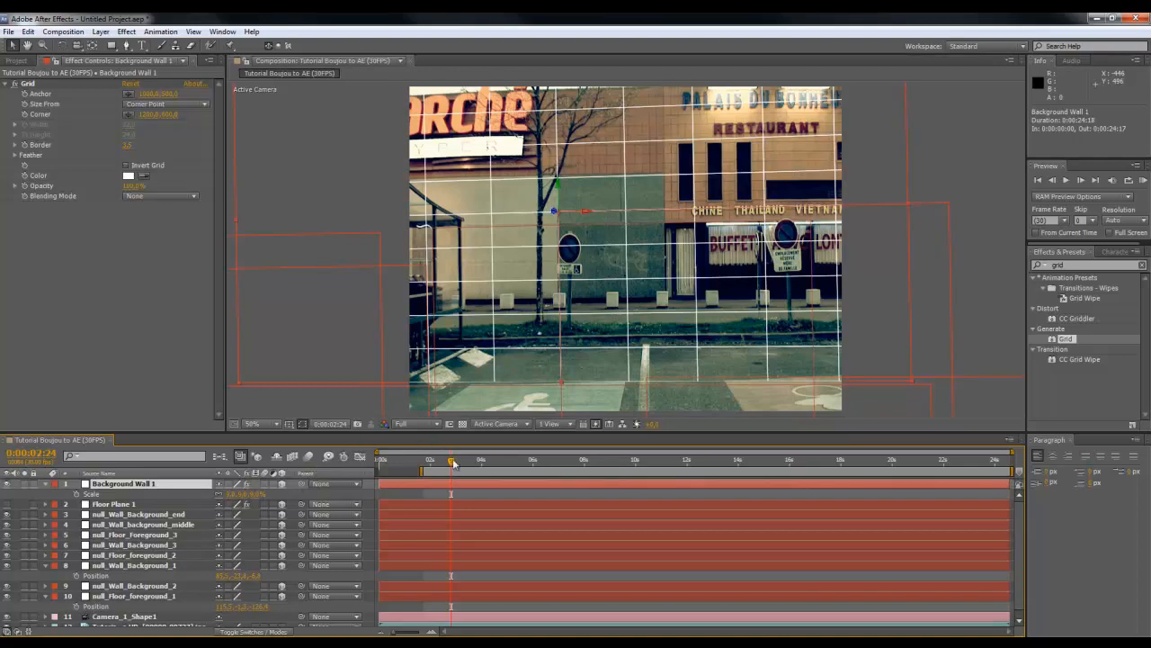
drag(420, 470, 450, 473)
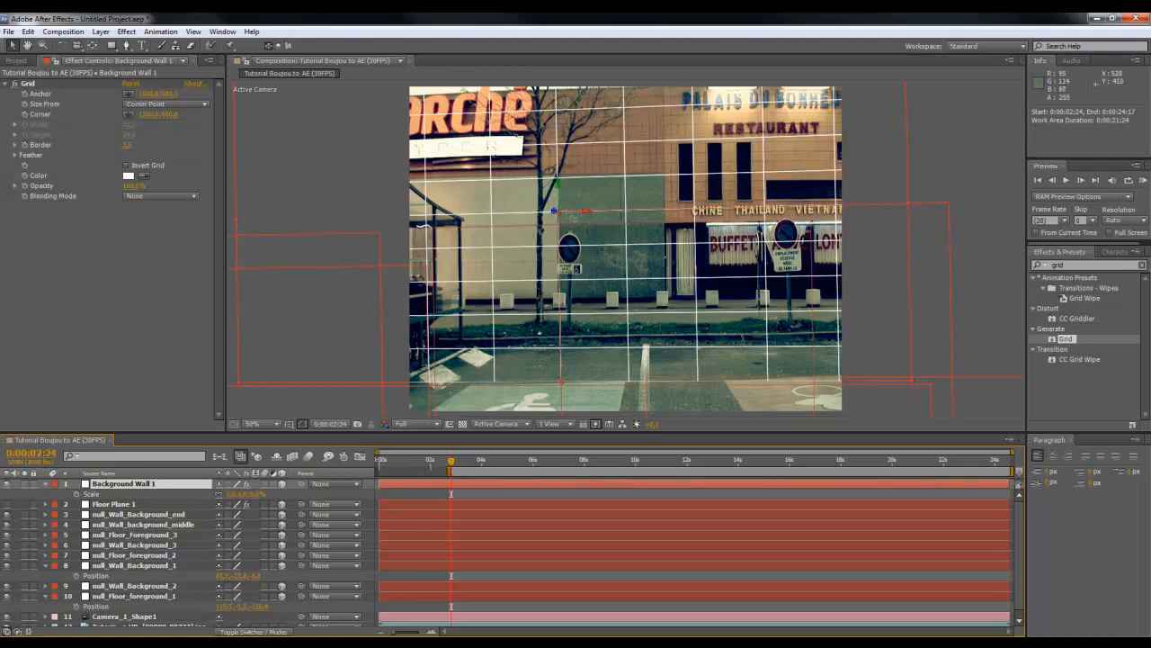
Rotate Background Wall 1 by a fraction of a degree around its Z axis to line the grid up with the facade.
key(w)
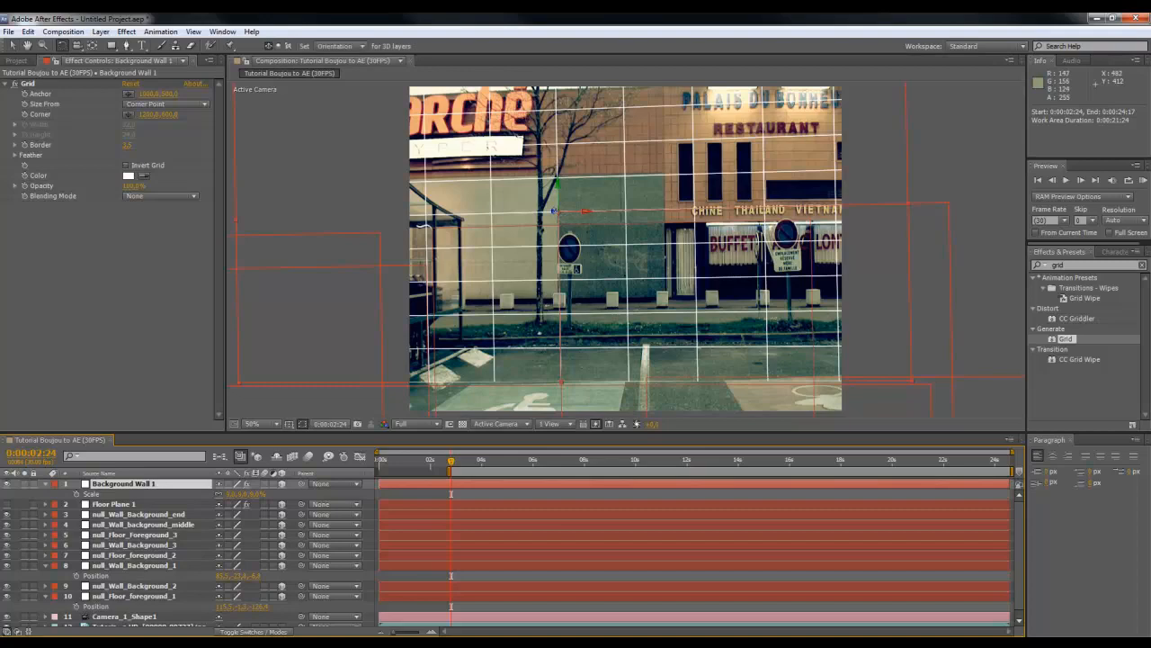
key(v)
key(w)
drag(554, 211, 553, 211)
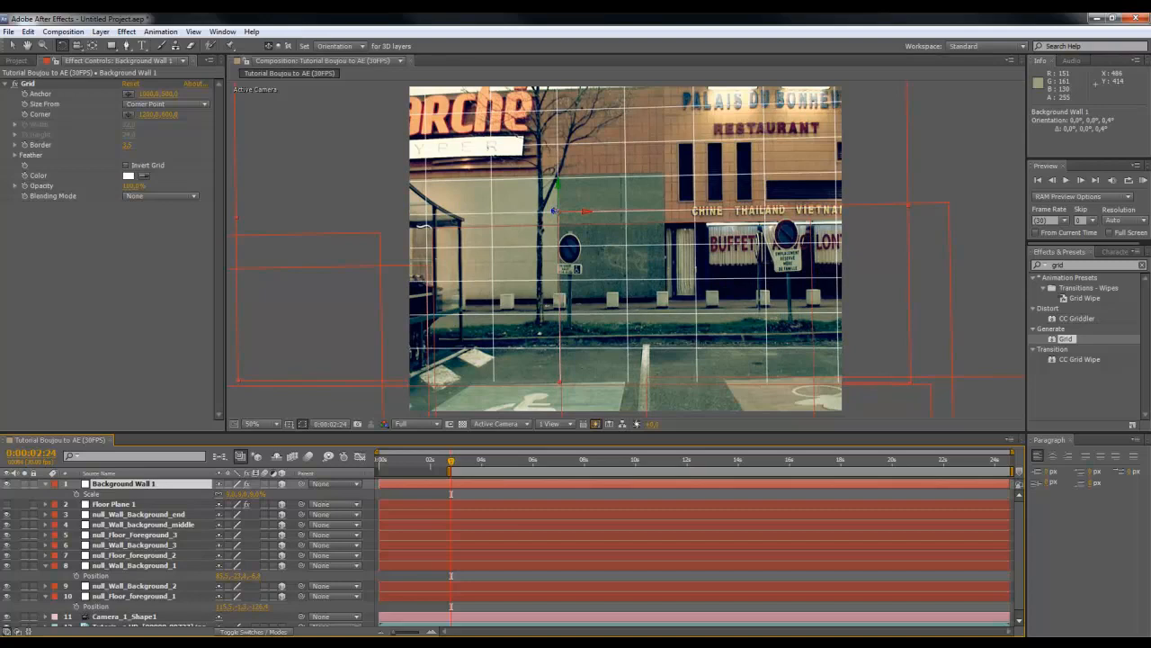
drag(554, 211, 554, 211)
key(v)
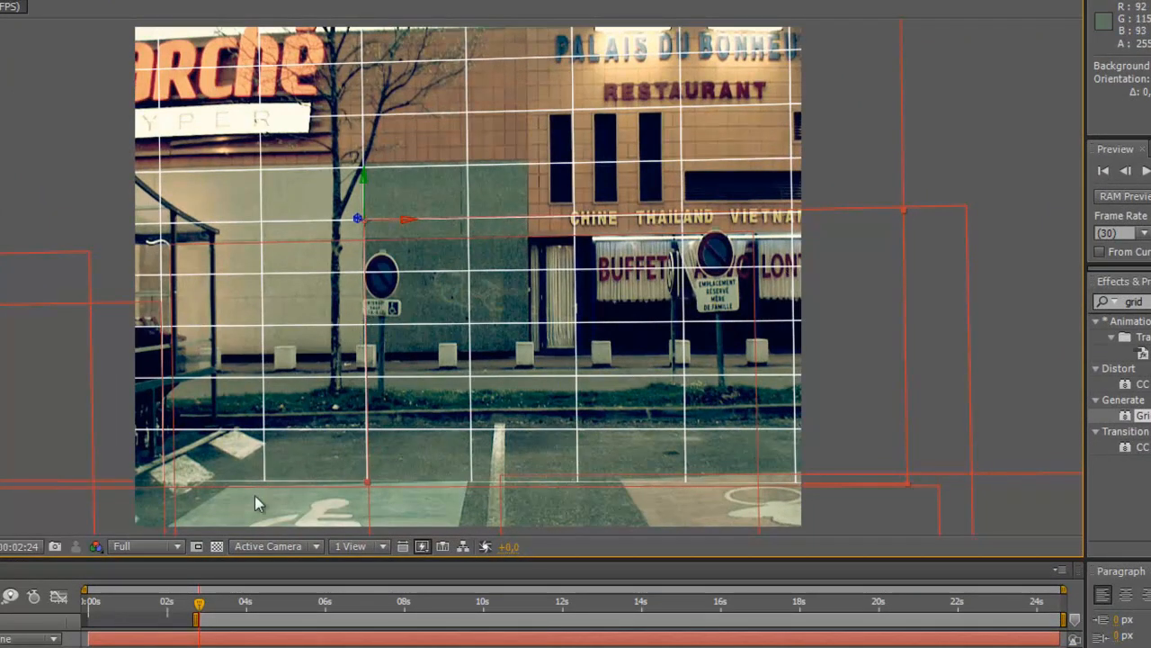
RAM-preview the wall grid over the moving footage to check that it sticks to the facade.
key(KP_0)
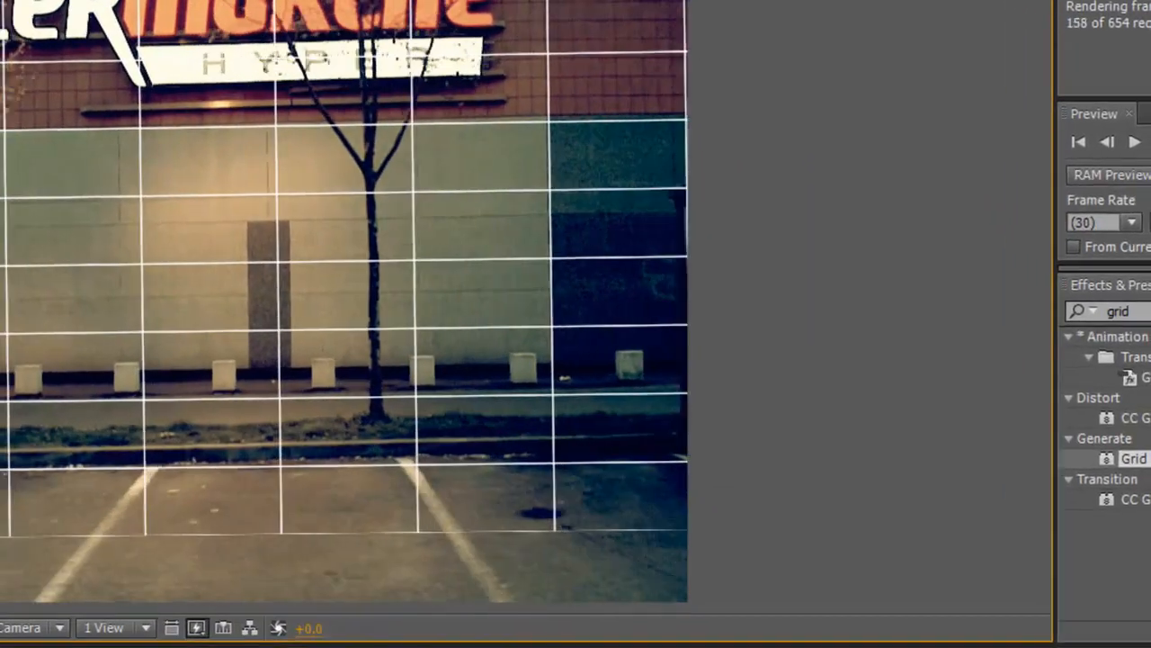
key(space)
key(space)
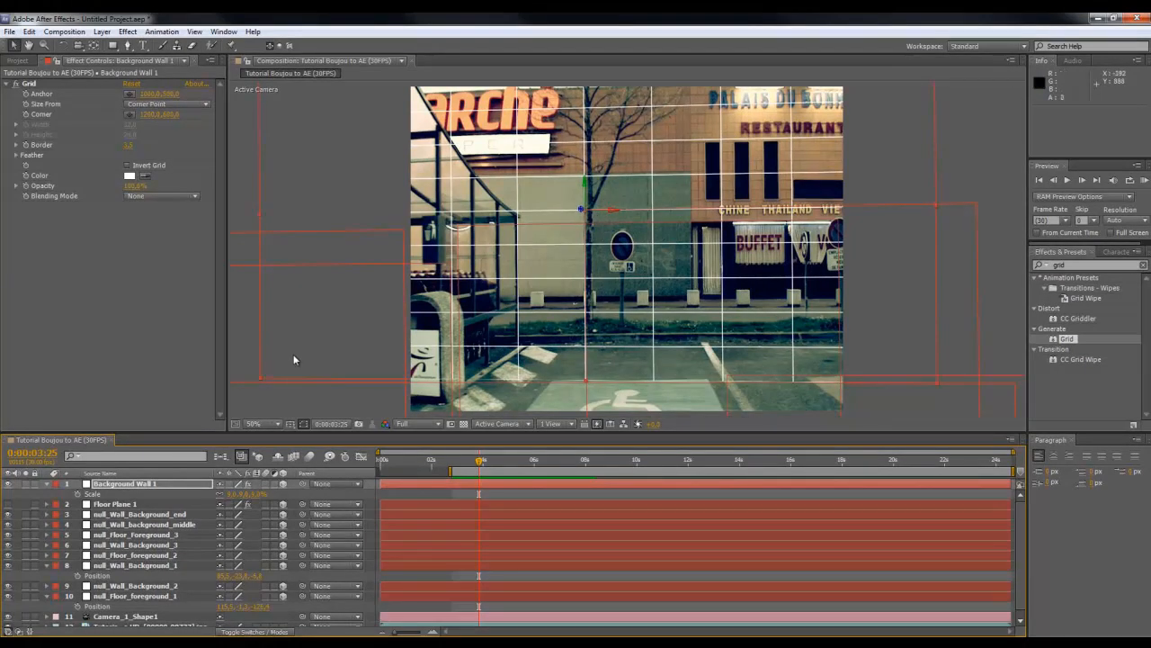
Turn the visibility of the Floor Plane 1 layer back on.
click(112, 504)
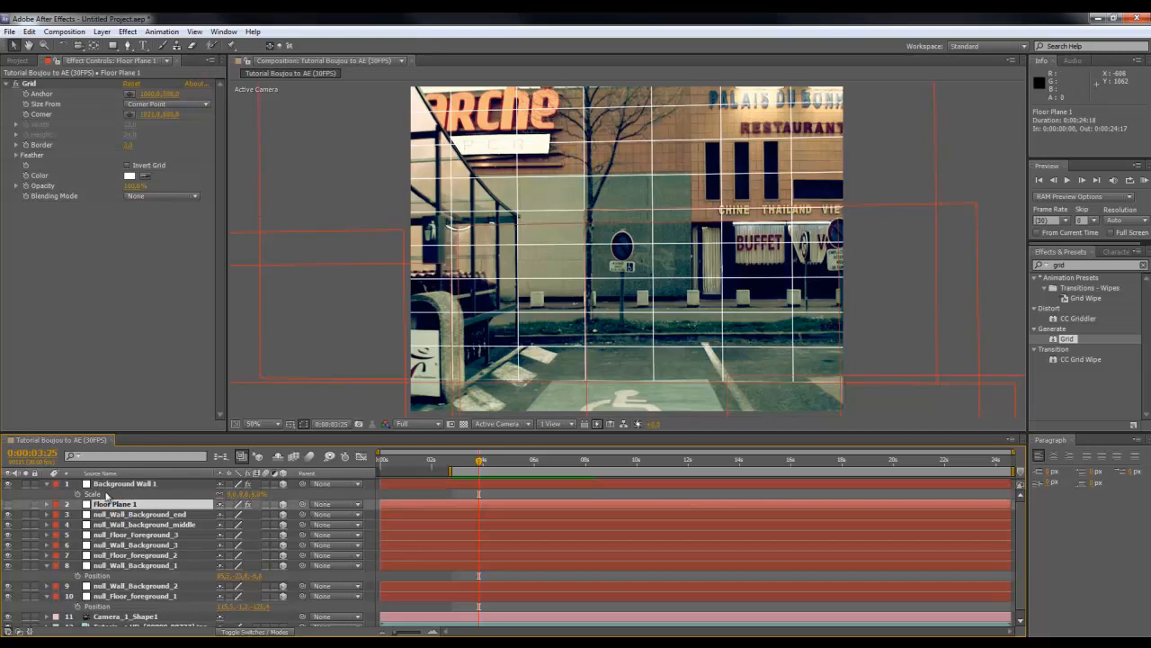
click(112, 486)
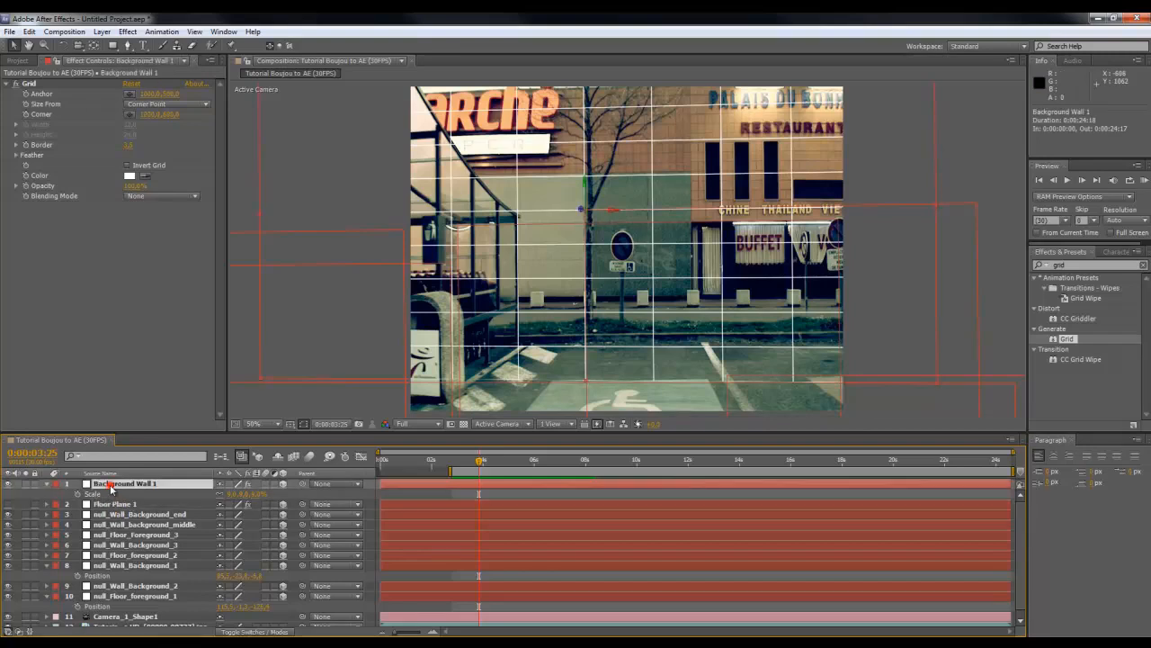
click(8, 504)
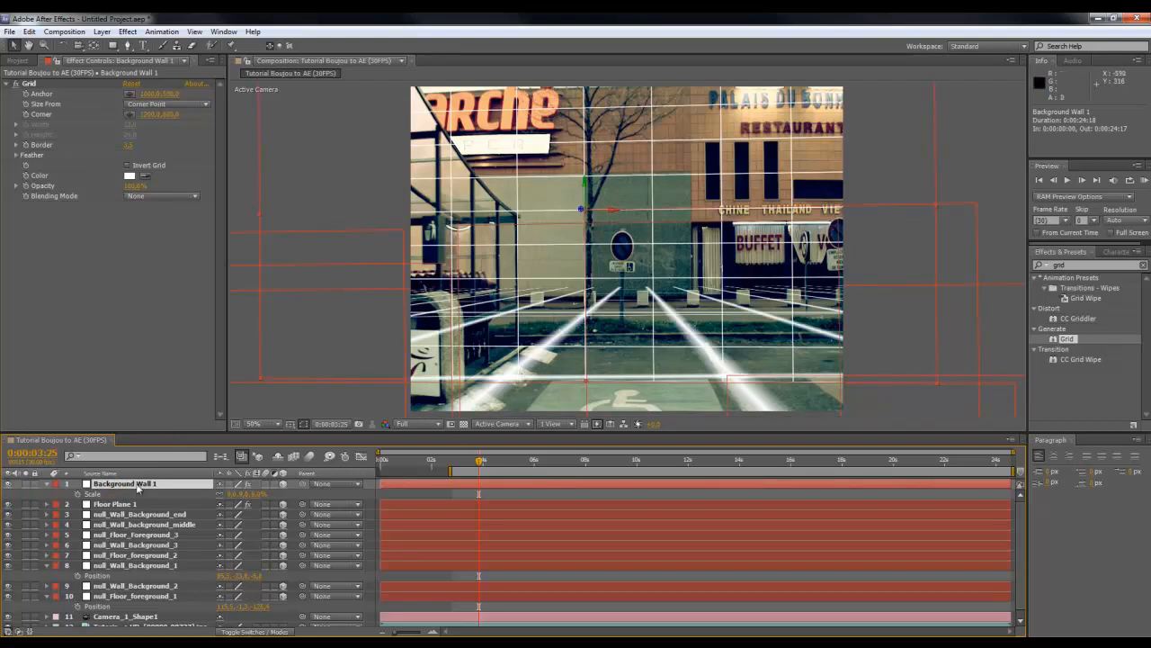
Delete the Grid effect from both the Floor Plane 1 and Background Wall 1 layers.
click(116, 505)
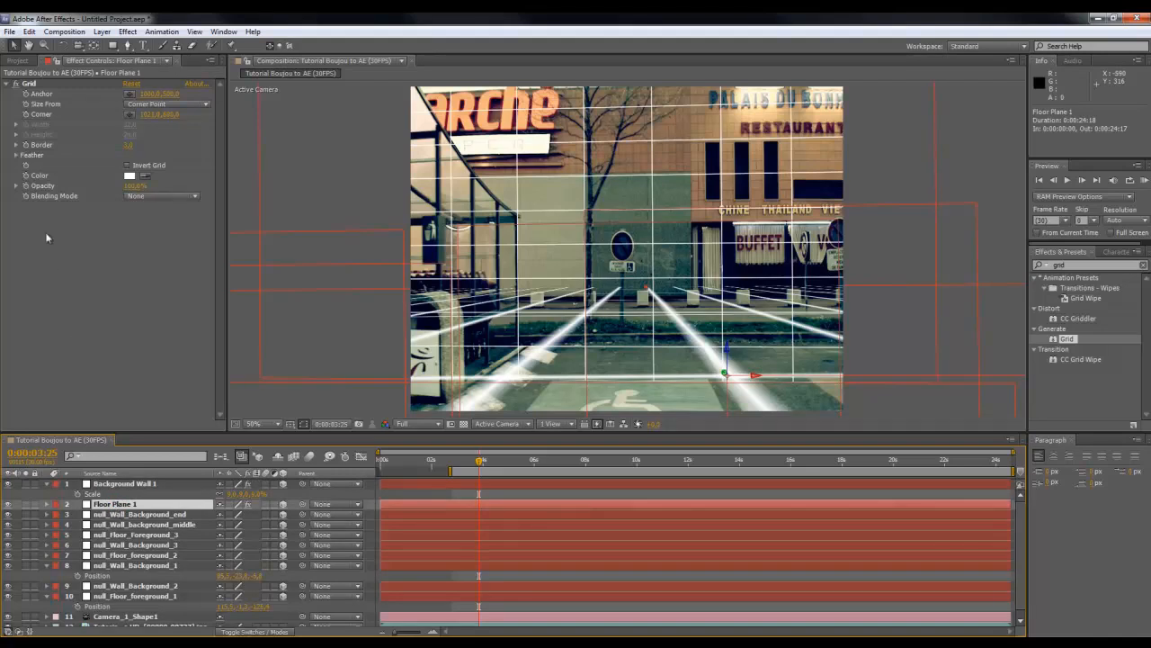
click(30, 84)
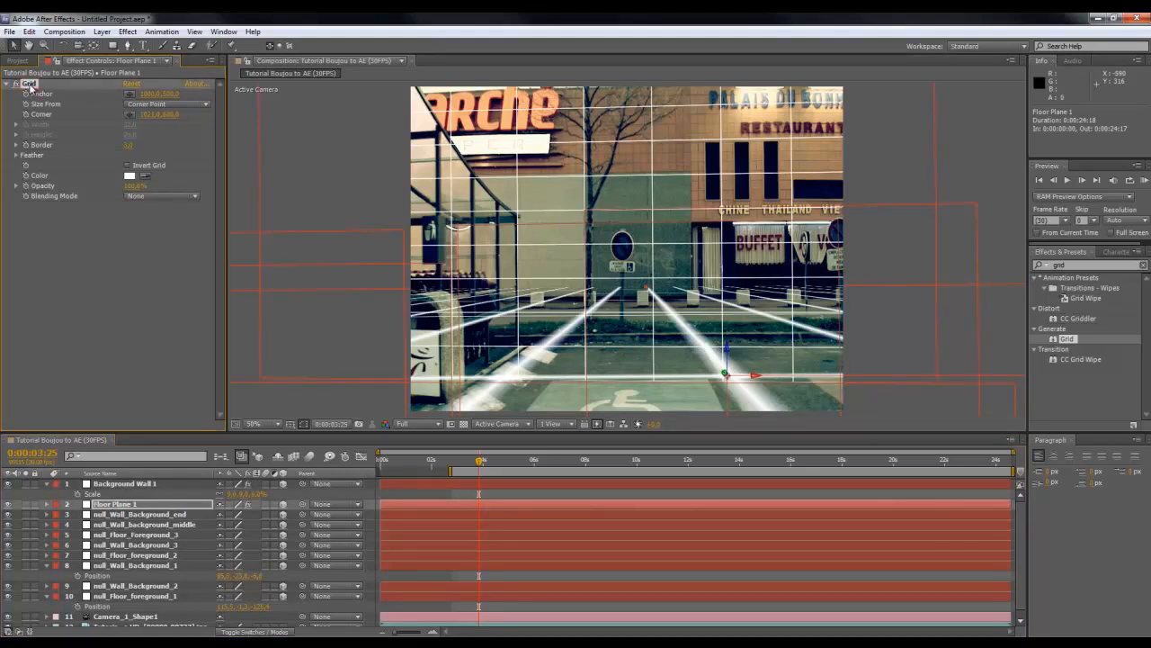
key(Delete)
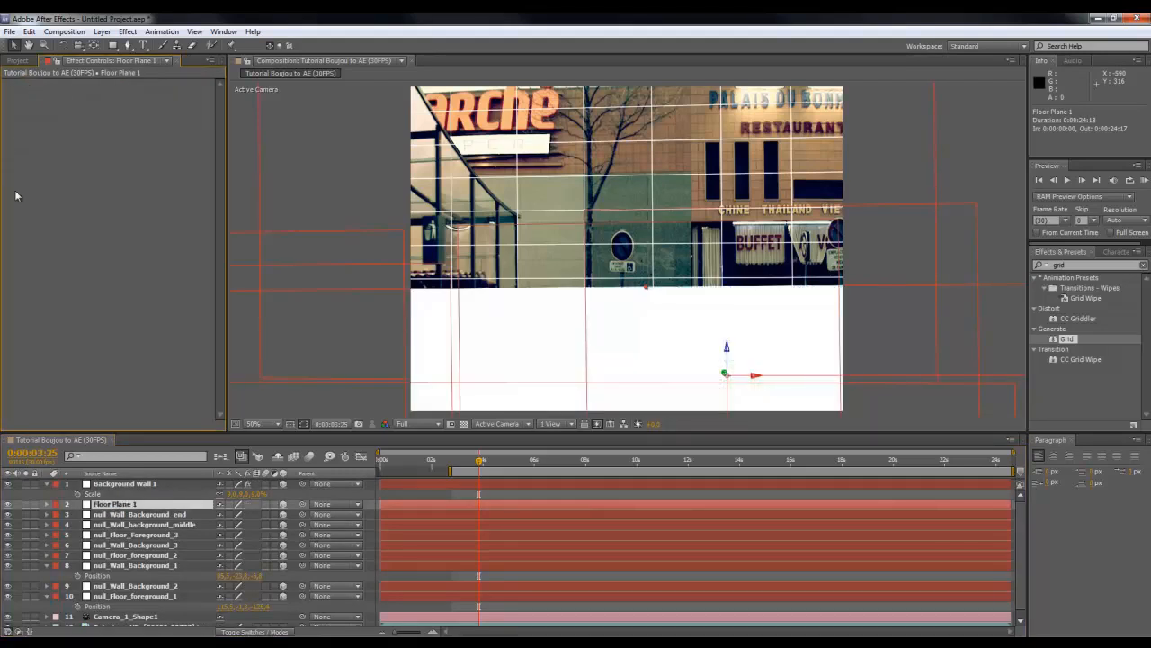
click(108, 484)
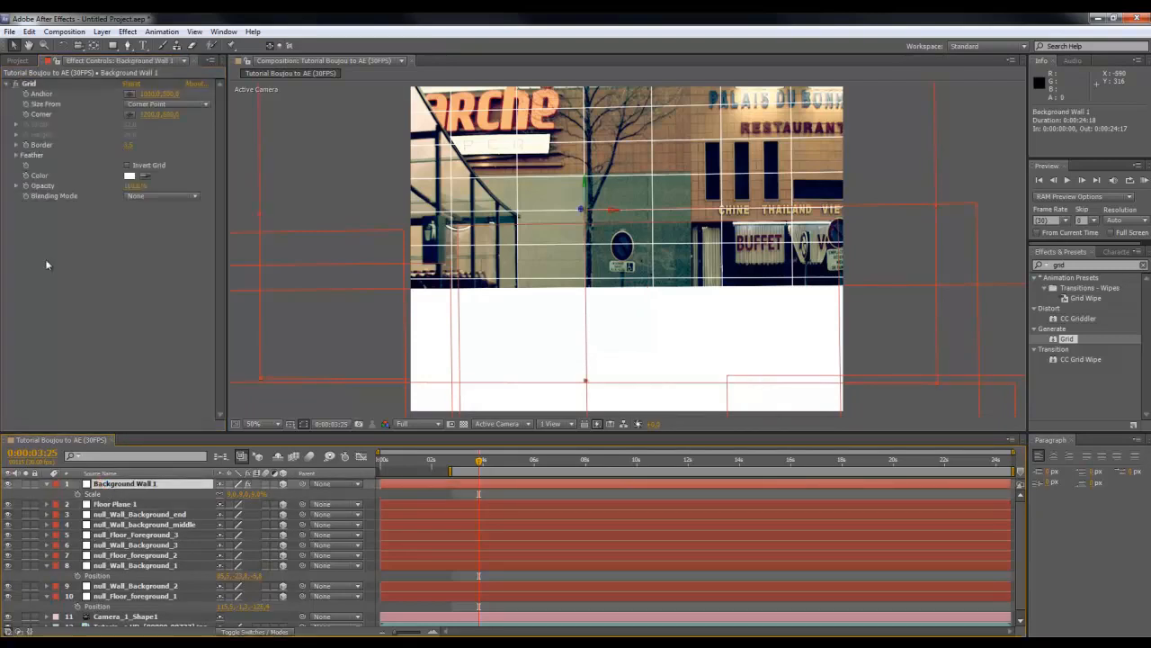
click(34, 83)
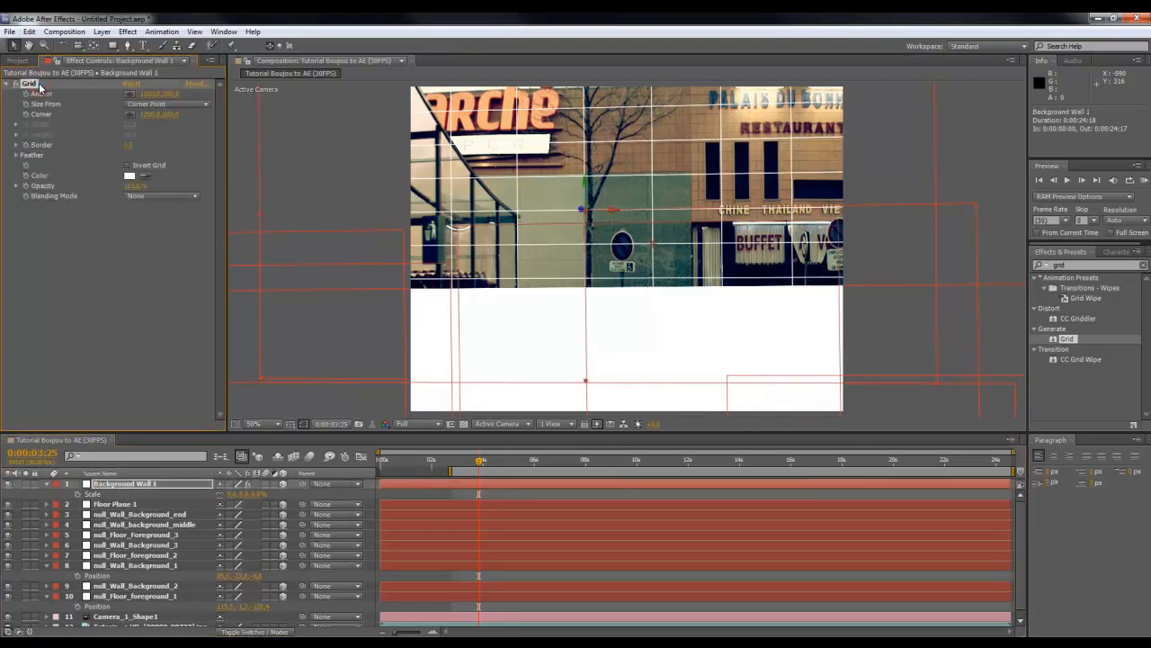
key(Delete)
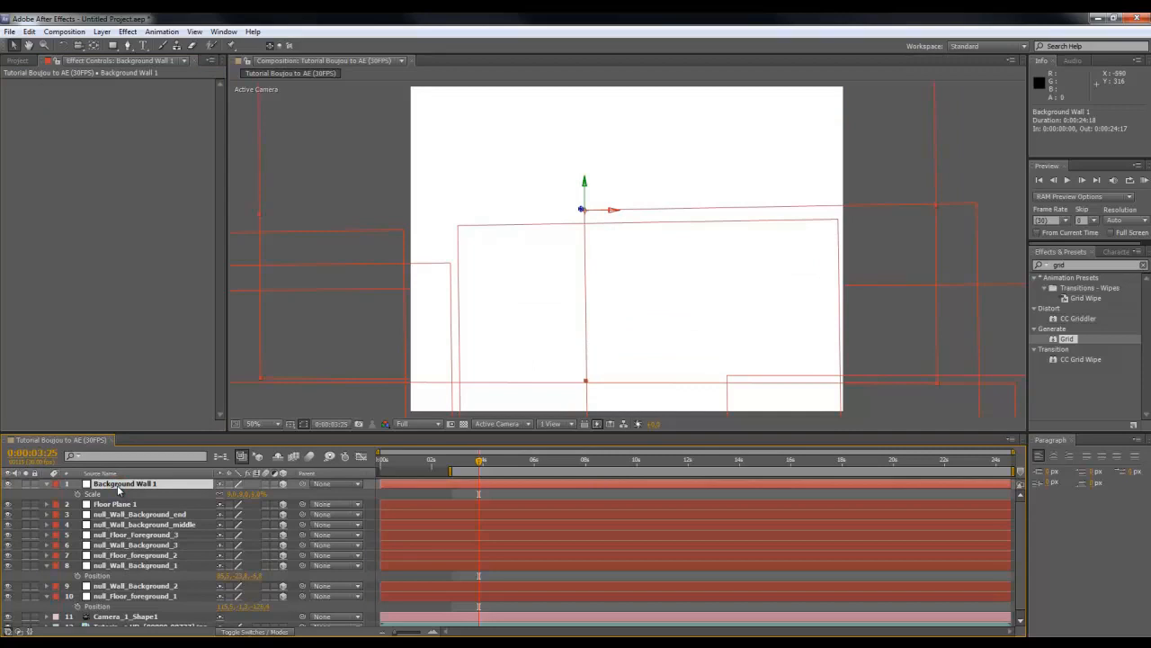
Pre-compose the Background Wall 1 layer as "Background Wall 1", leaving all attributes in the main composition.
key(ctrl+shift+c)
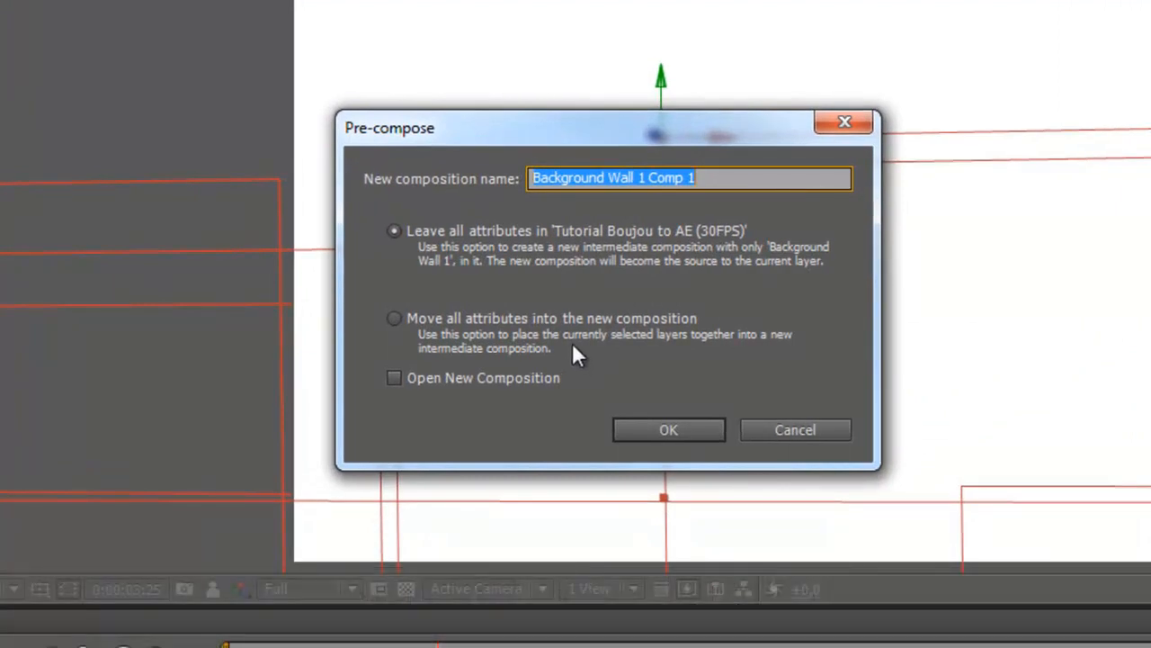
drag(534, 137, 633, 224)
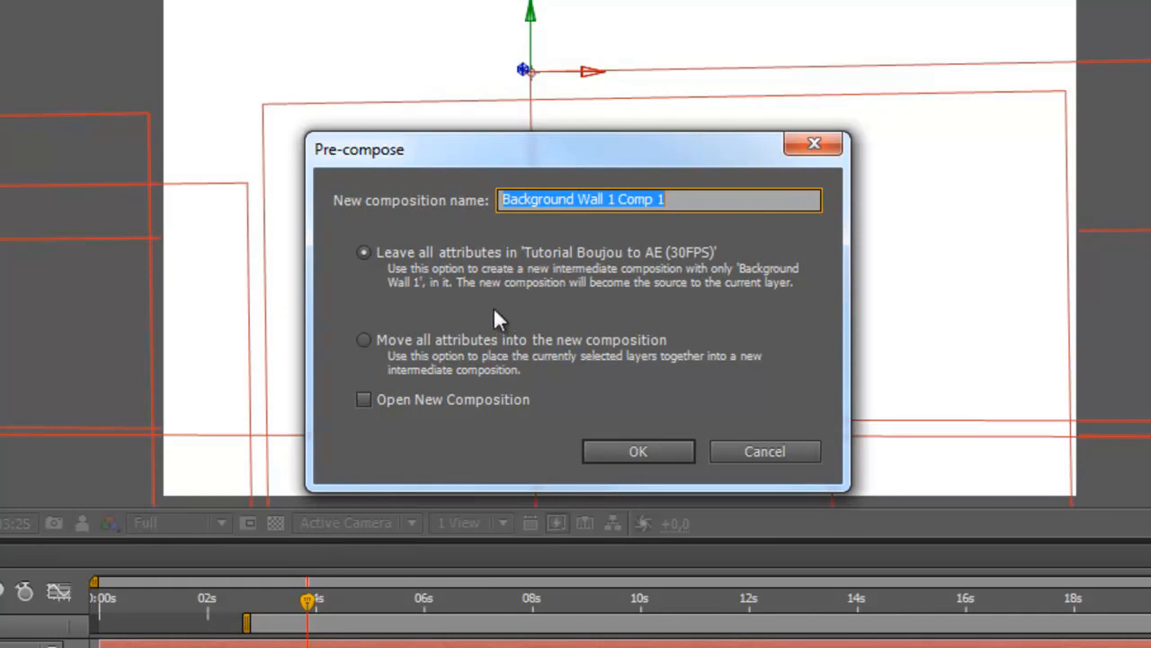
drag(679, 203, 621, 203)
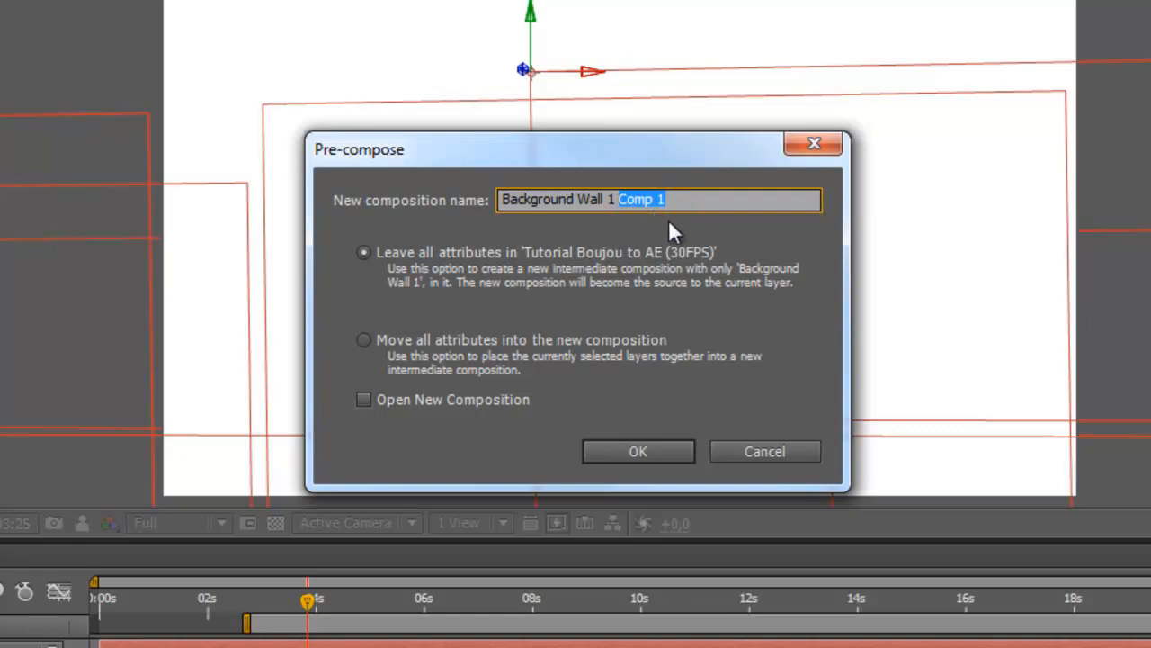
key(BackSpace)
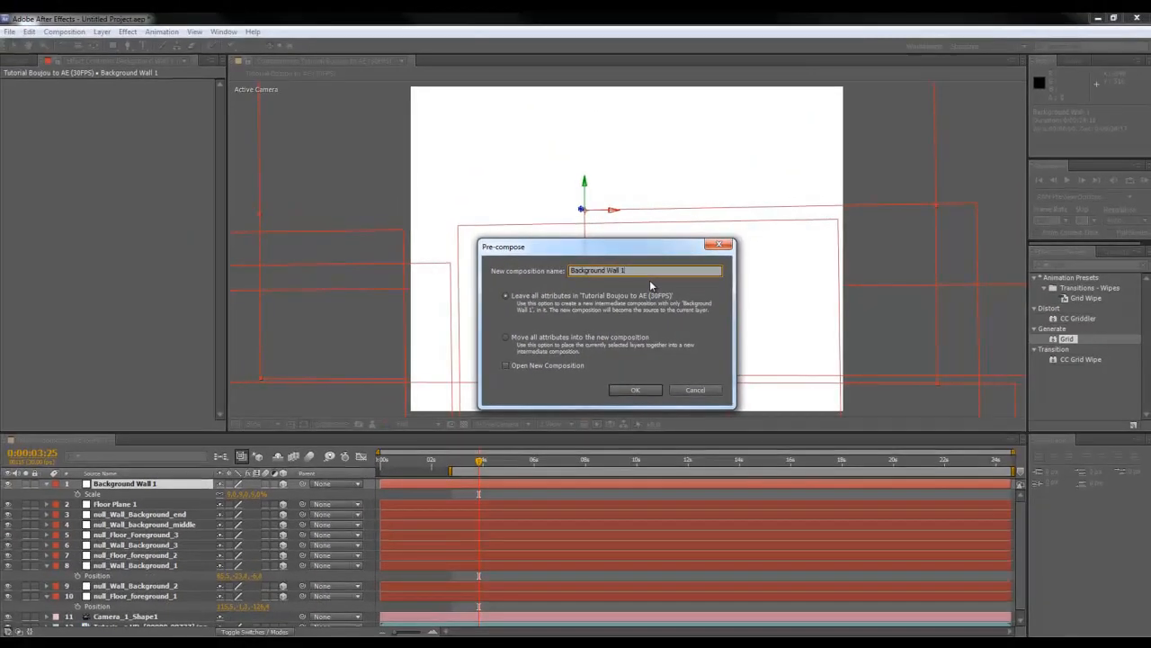
click(636, 391)
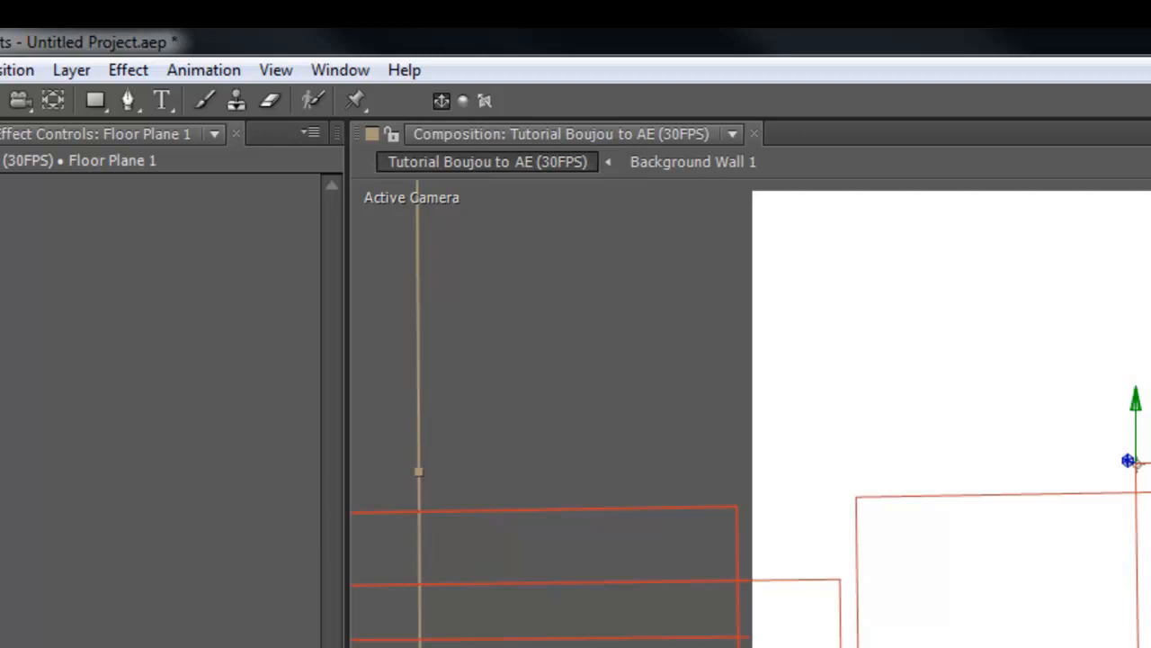
Lock the main composition's viewer and open the Background Wall 1 composition in a second viewer beside it, making more room for the main view.
click(393, 135)
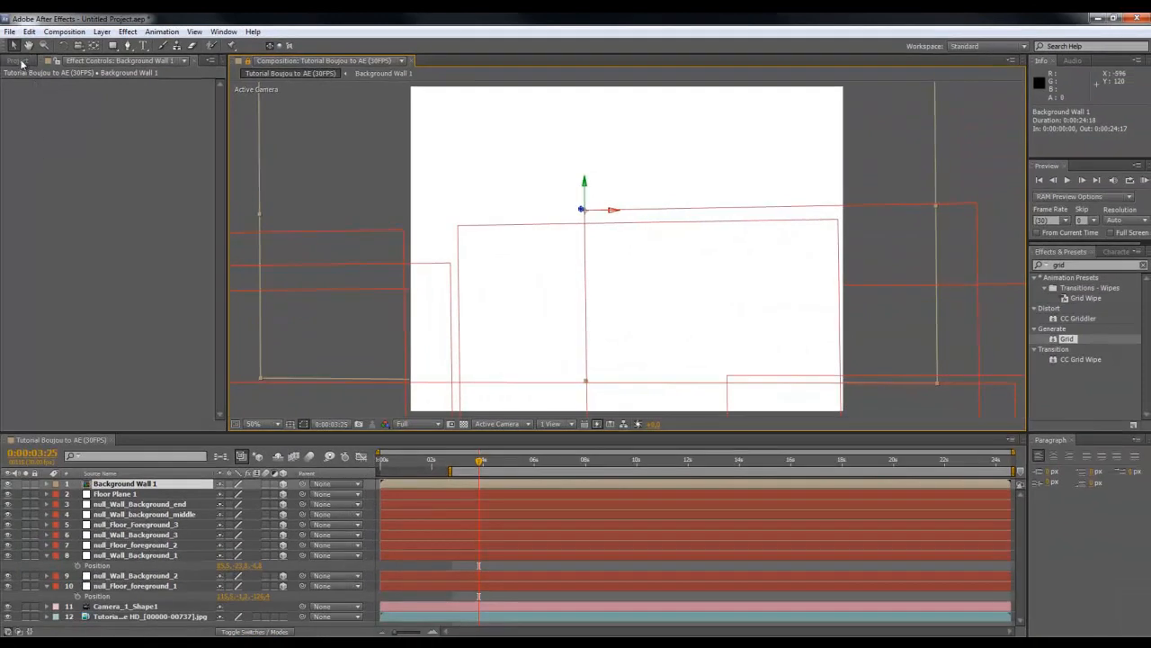
click(22, 61)
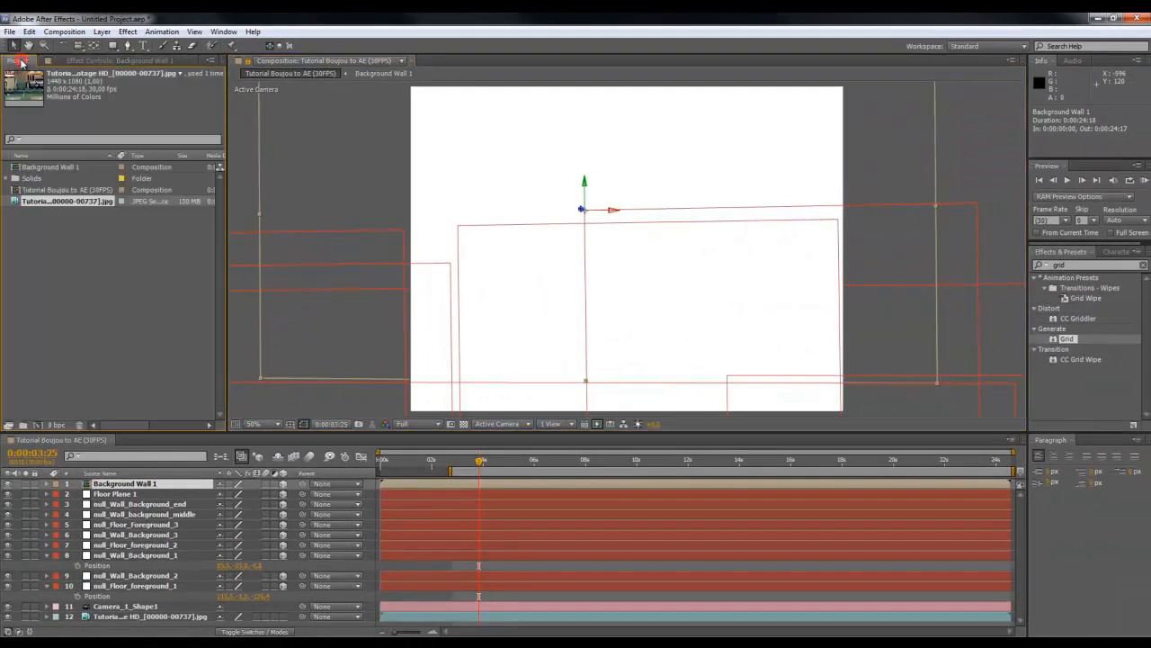
double_click(53, 170)
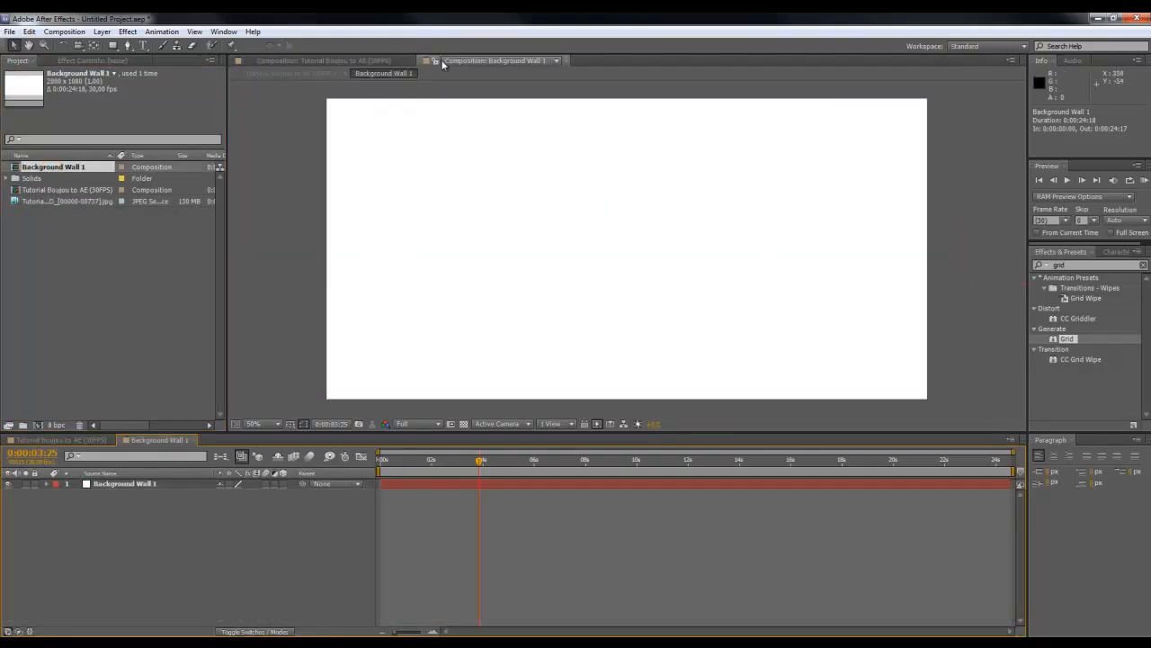
drag(419, 59, 251, 163)
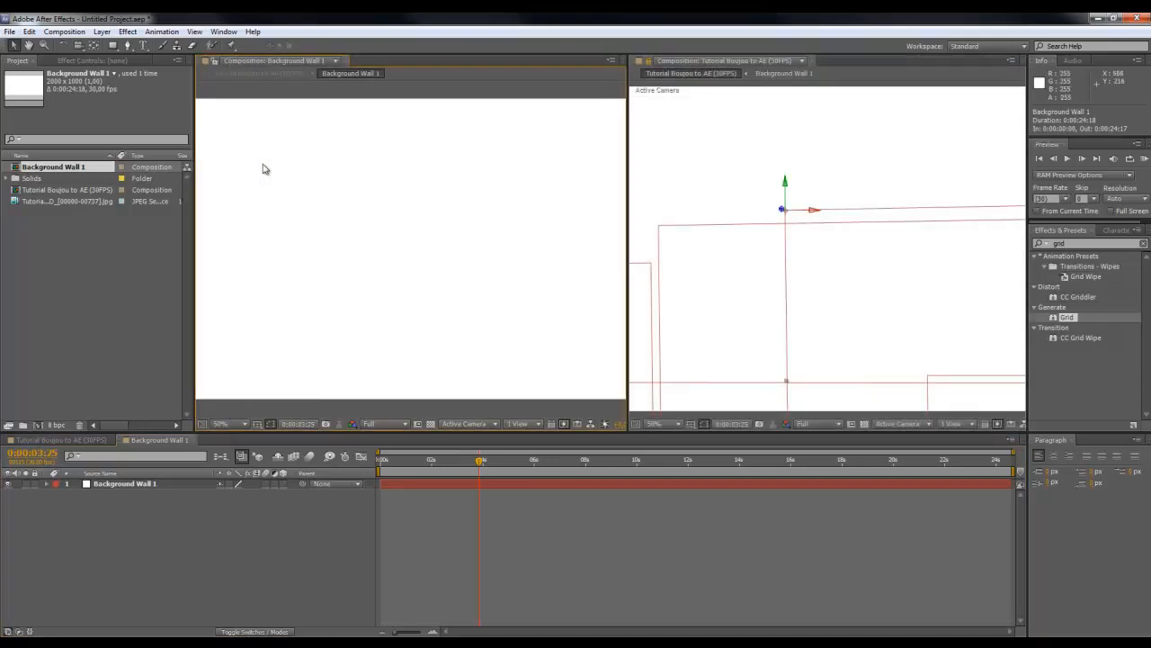
drag(628, 178, 536, 185)
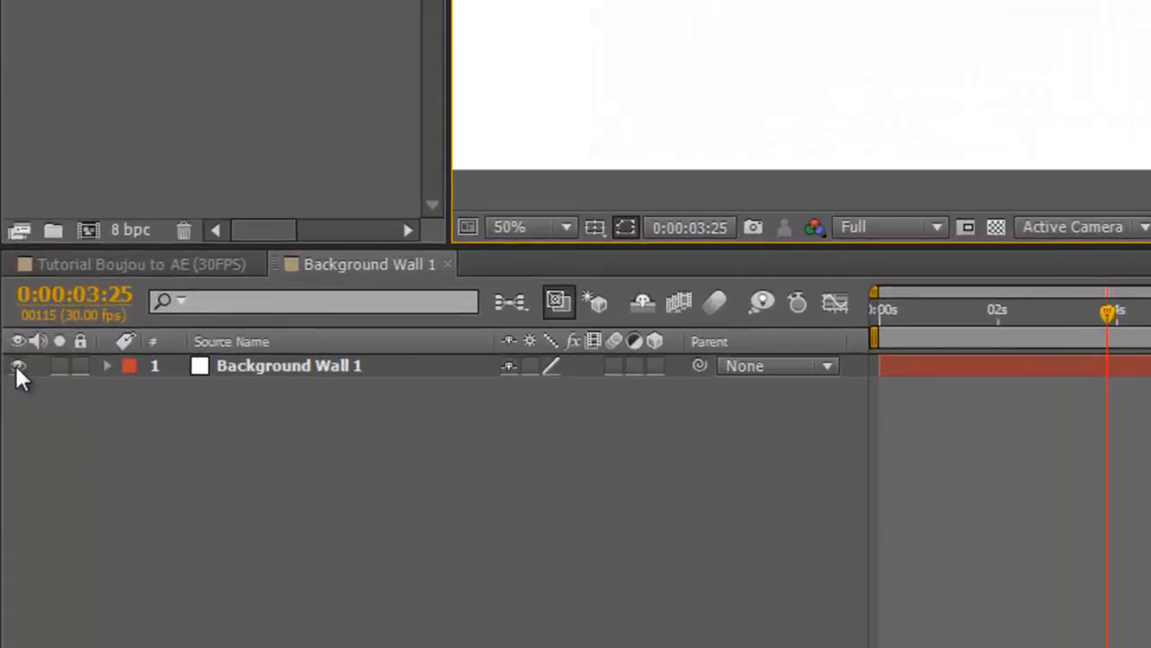
Hide the white solid inside the Background Wall 1 composition and show the transparency grid in its viewer.
click(17, 370)
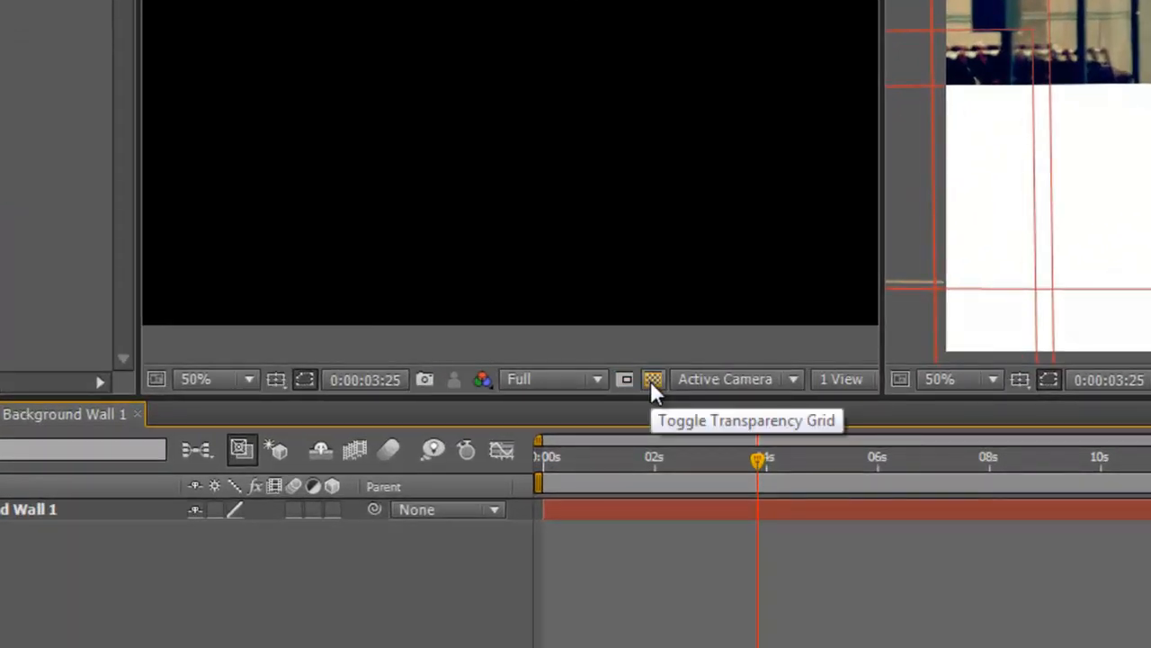
click(652, 379)
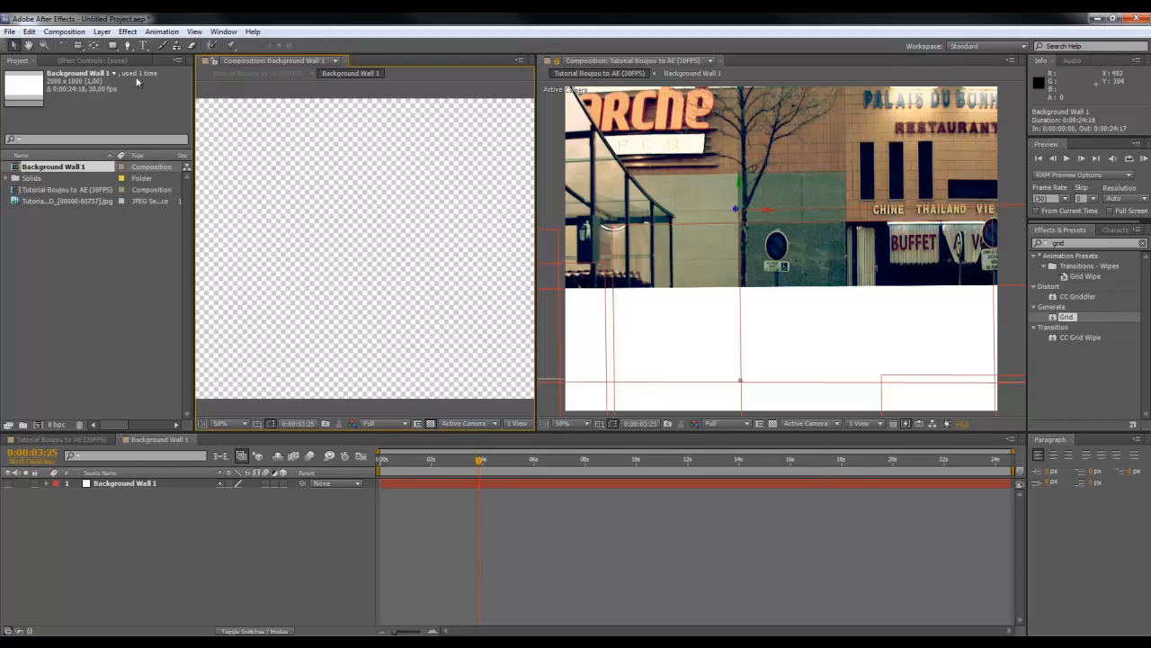
Add the three-line text "EXPLORE YOUR DREAMS" near the middle of the Background Wall 1 composition, one word per line.
click(141, 46)
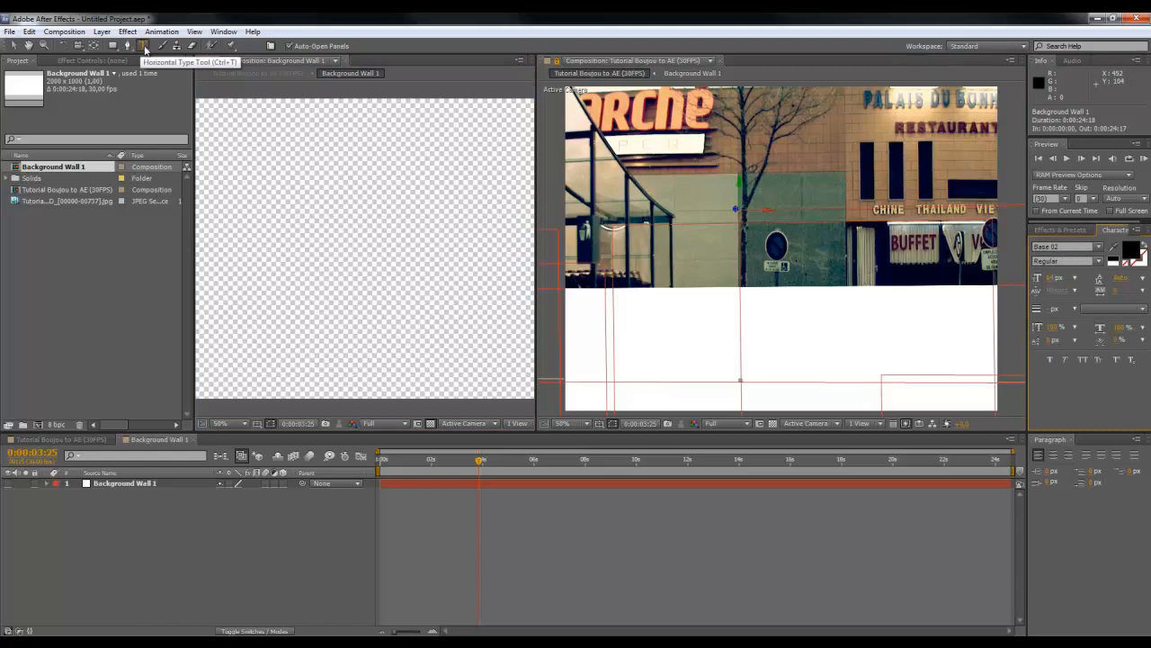
click(315, 240)
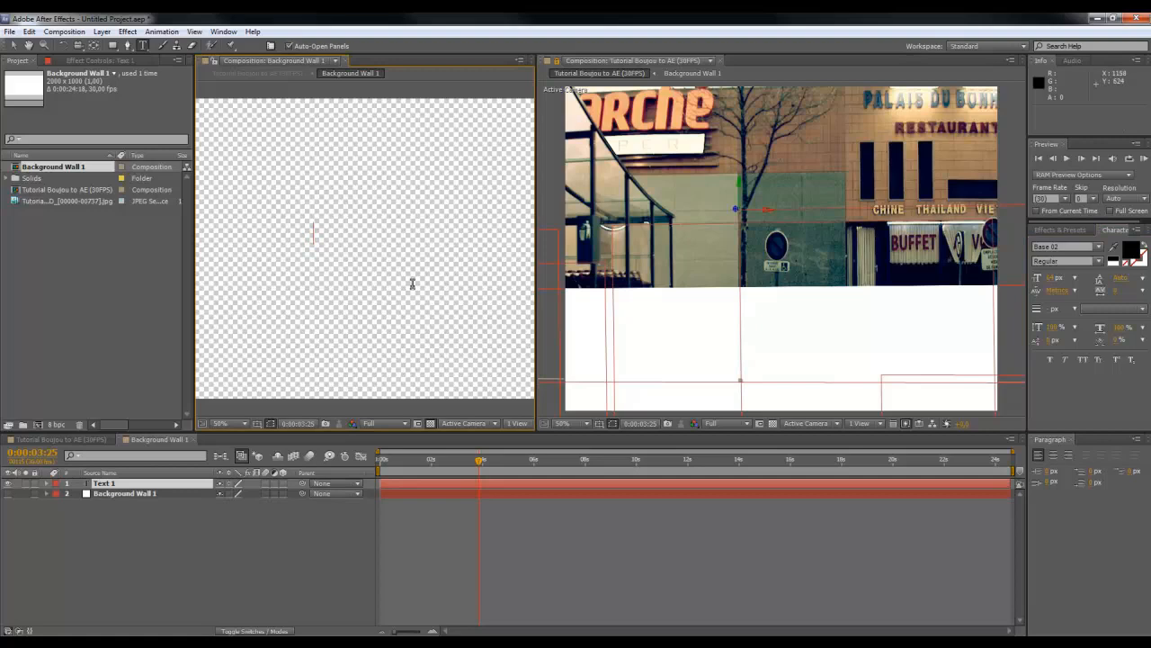
text(EXPLORE)
key(Return)
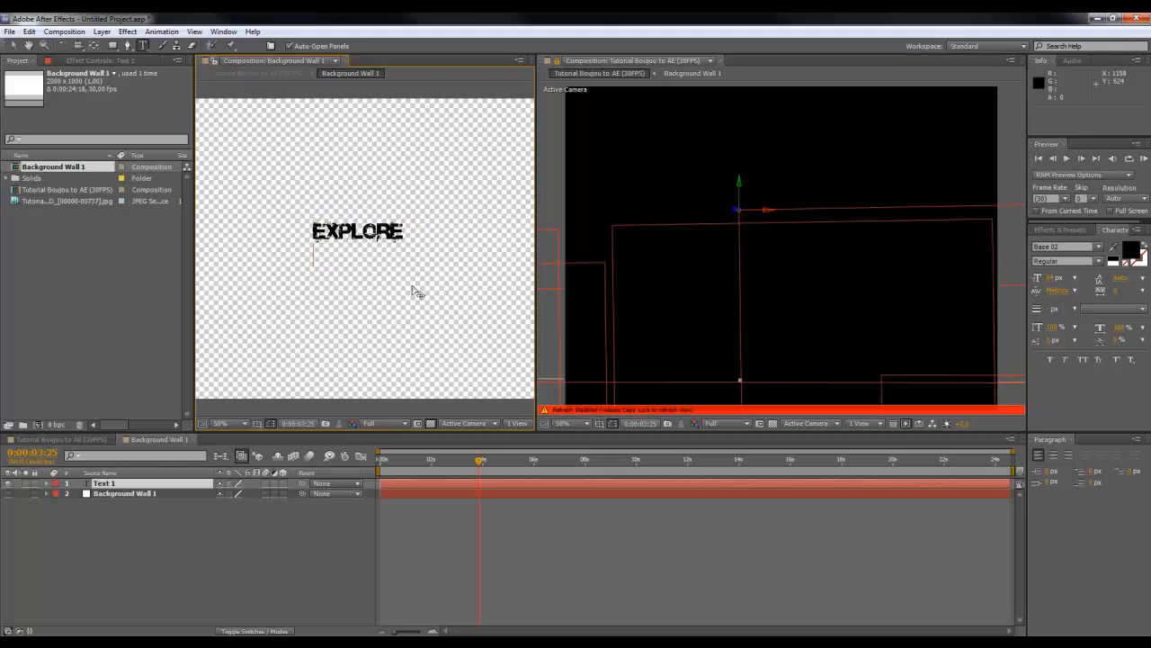
text(YOUR)
key(Return)
text(DREAMS)
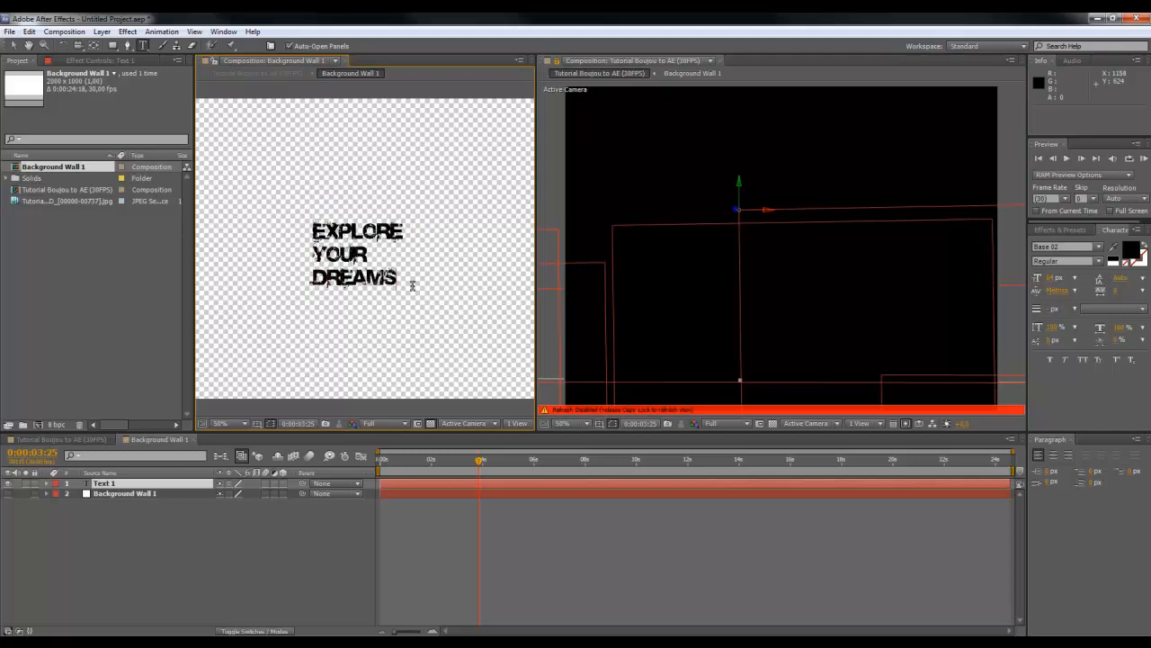
key(Caps_Lock)
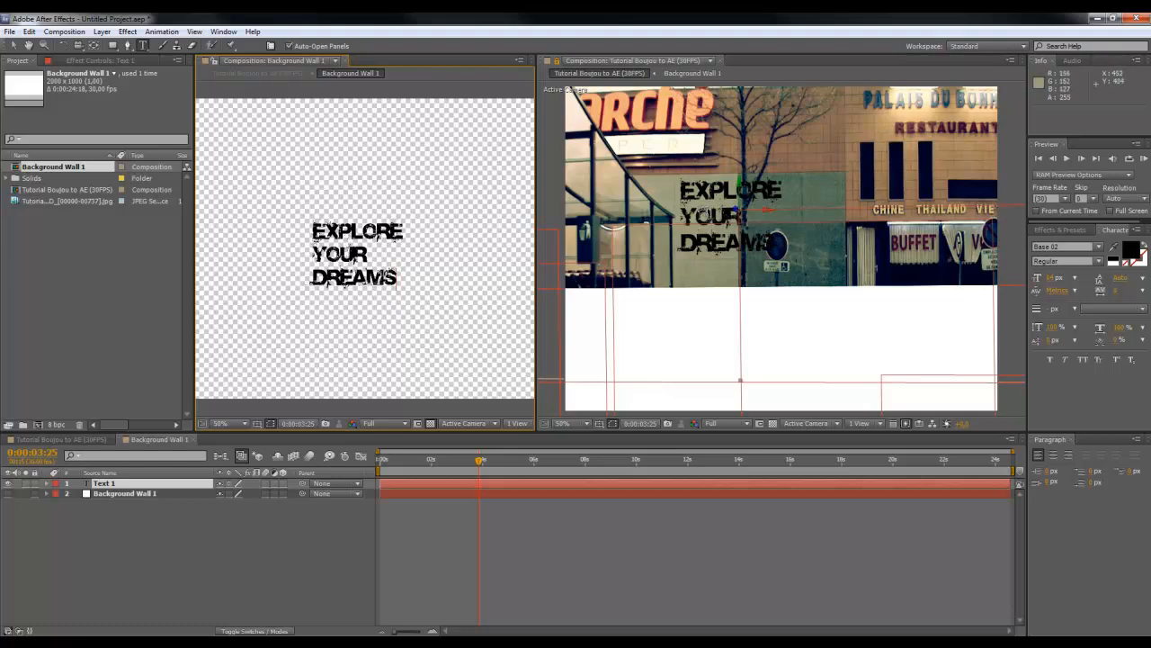
text(V)
key(BackSpace)
Position the EXPLORE YOUR DREAMS text over the green wall panel and slightly reduce its font size to fit.
click(18, 47)
drag(342, 233, 394, 248)
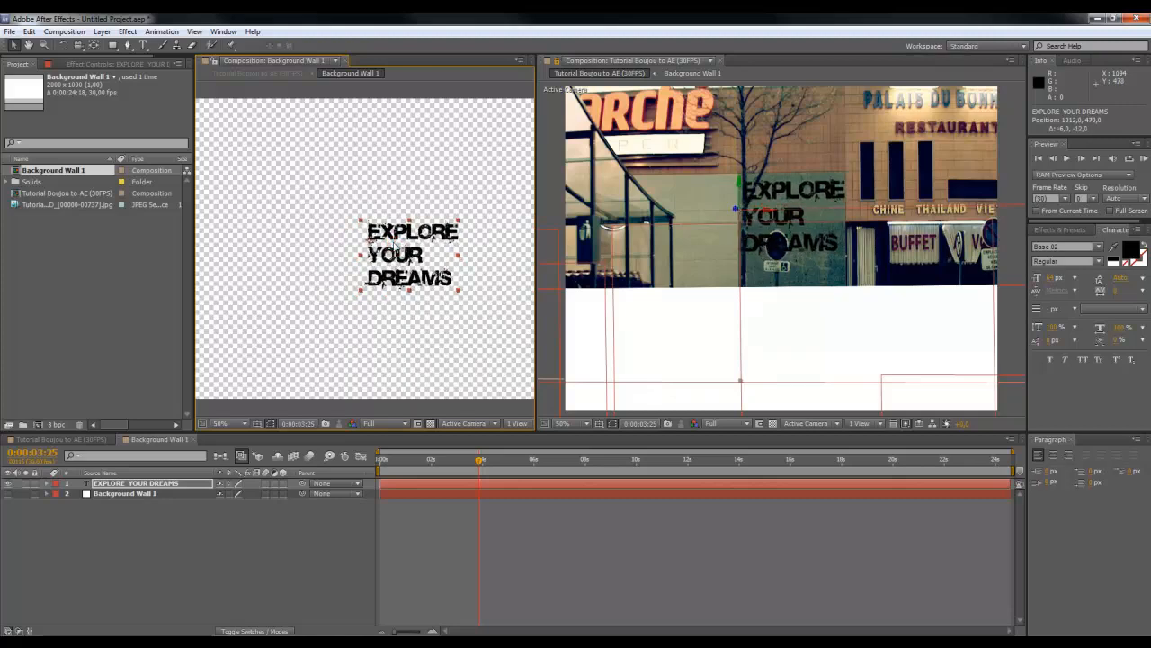
click(1047, 279)
drag(1048, 279, 1042, 280)
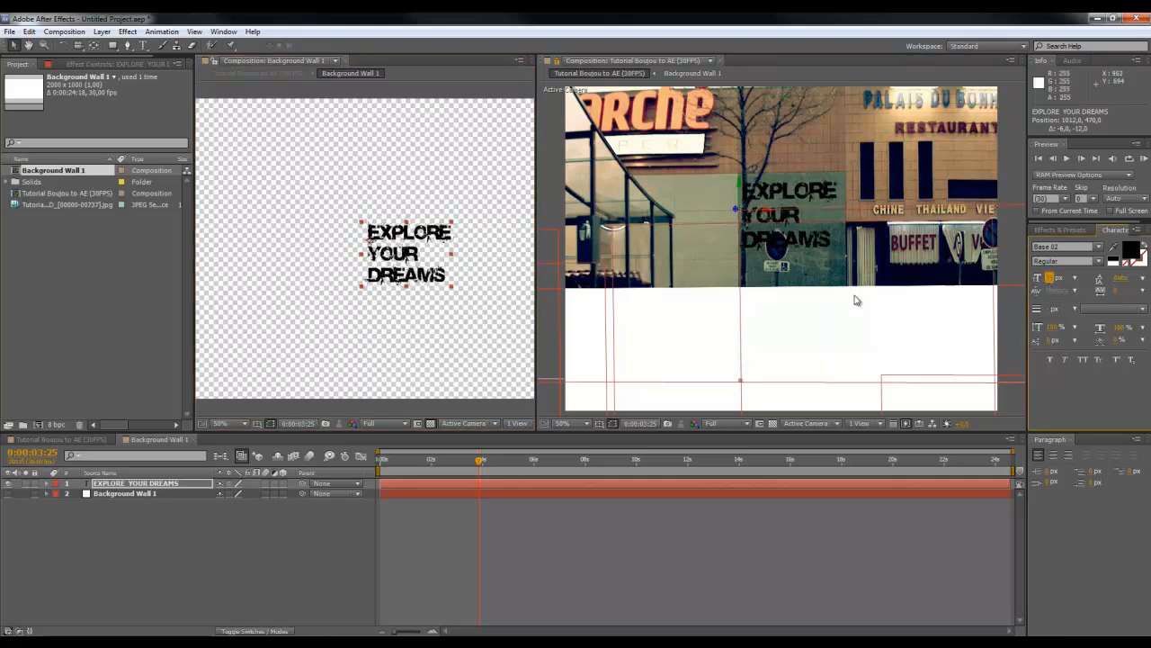
mouse_move(418, 242)
mouse_down()
mouse_move(433, 240)
mouse_move(421, 241)
mouse_up()
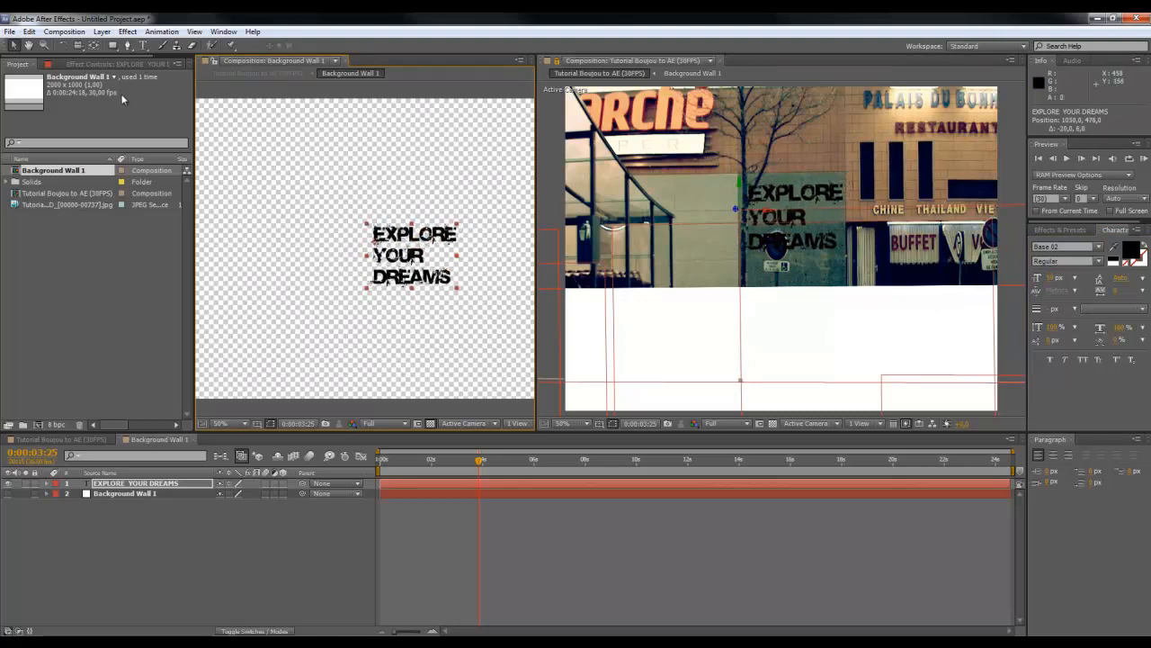
Add a separate text layer reading "ZEBRA" beside the slogan in the Background Wall 1 composition.
click(142, 46)
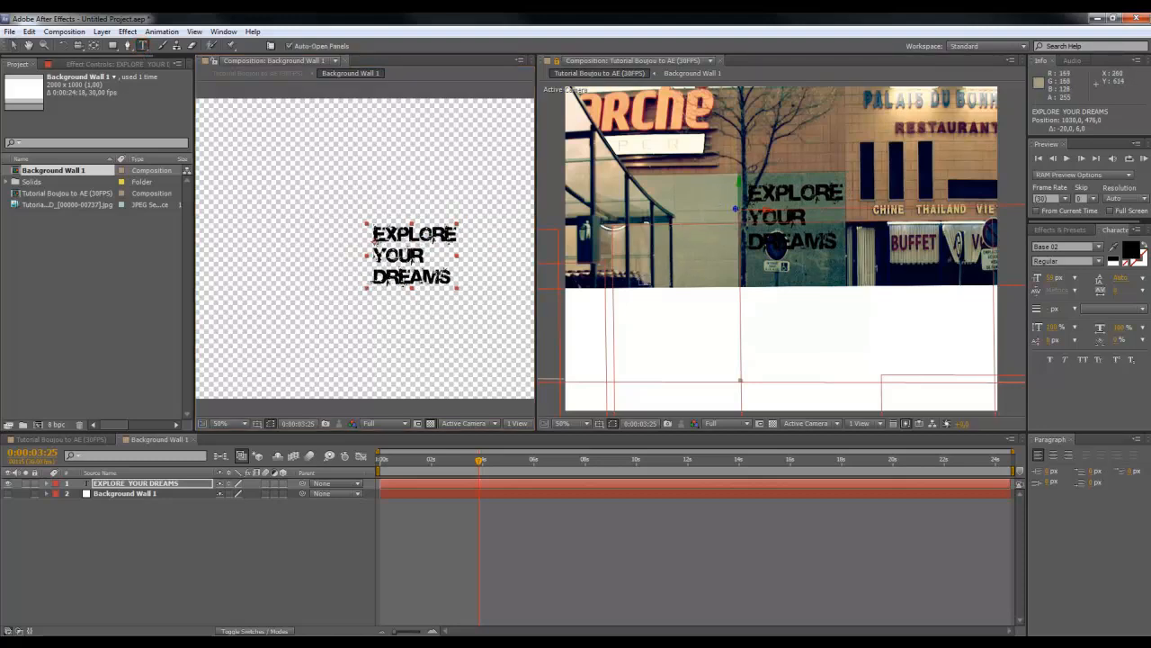
click(269, 273)
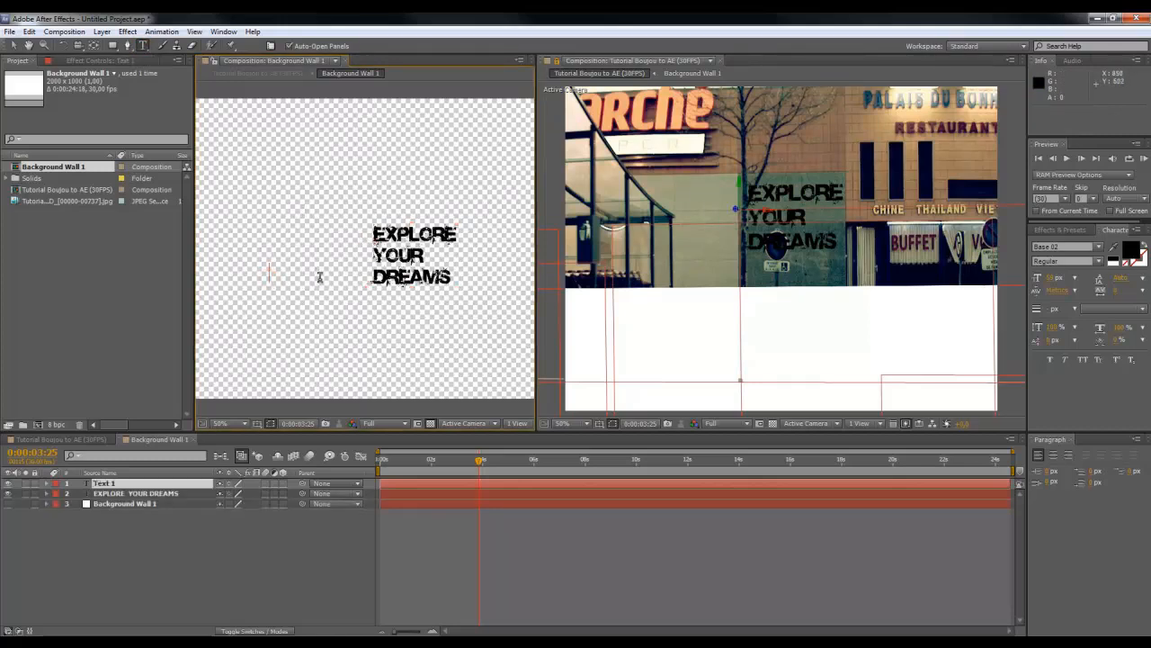
text(ZEBRA)
key(Caps_Lock)
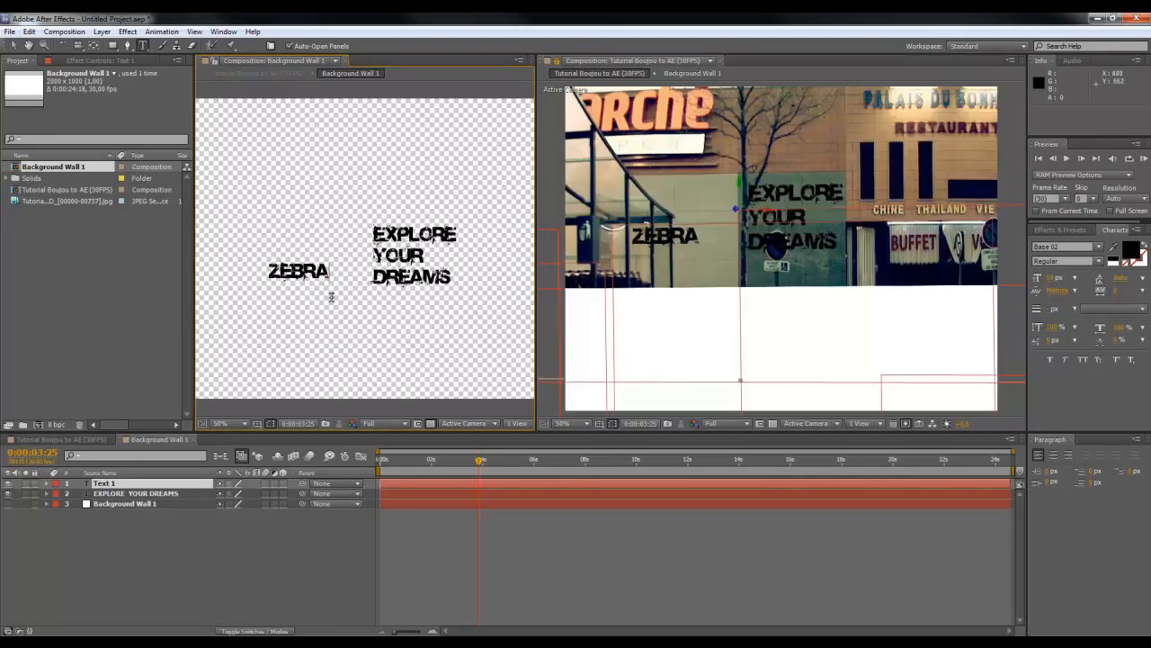
Change the ZEBRA text to the graffiti-style UrBAN font and enlarge it to about 110 px.
drag(334, 274, 258, 269)
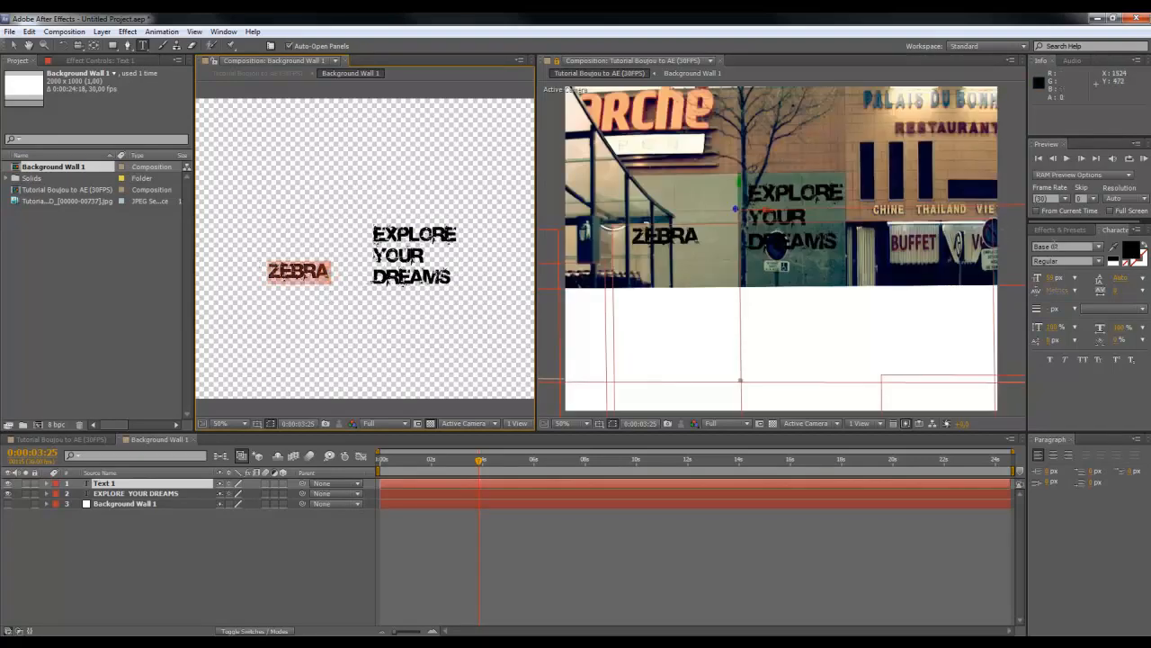
click(1056, 247)
text(graffonti)
key(Return)
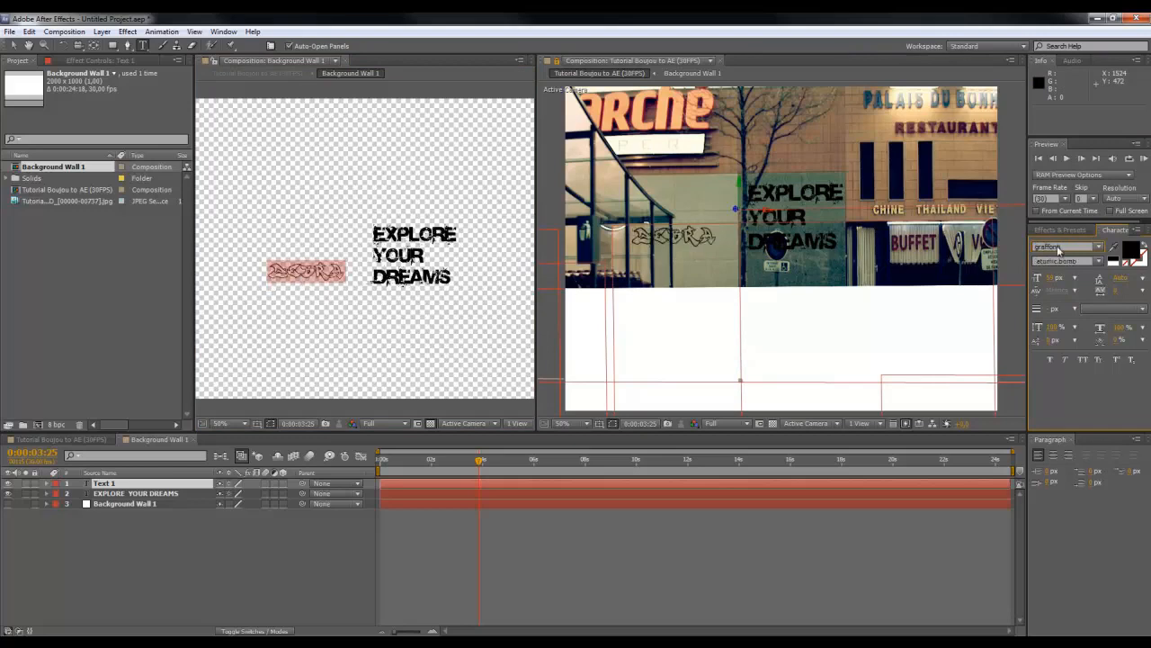
key(Up)
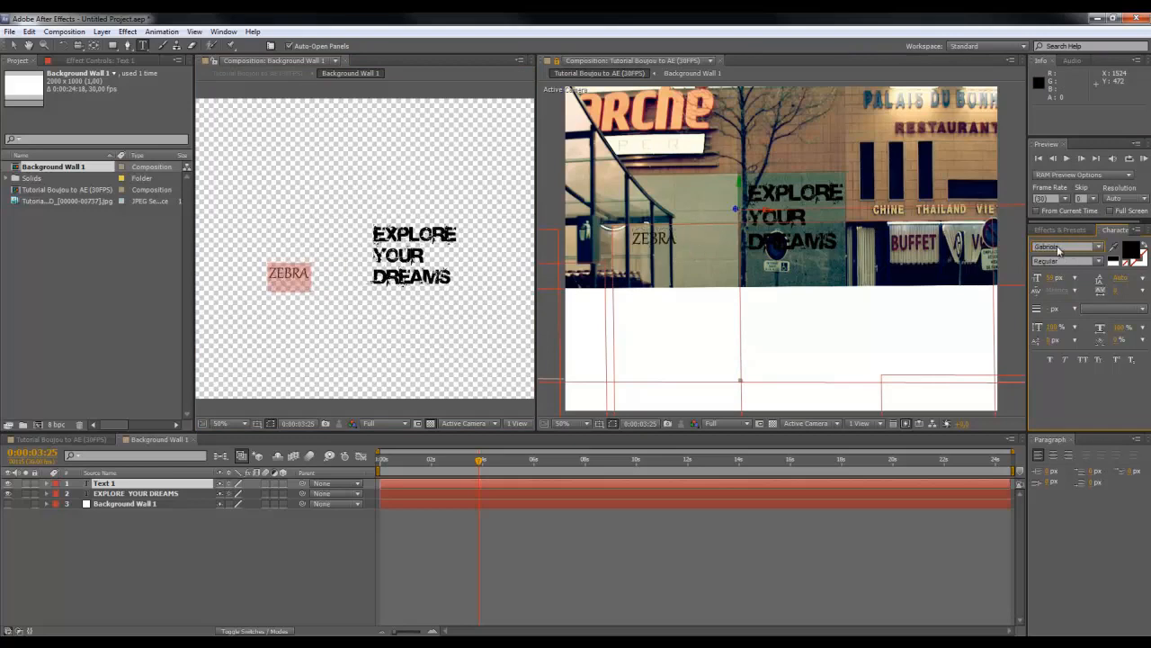
key(Up)
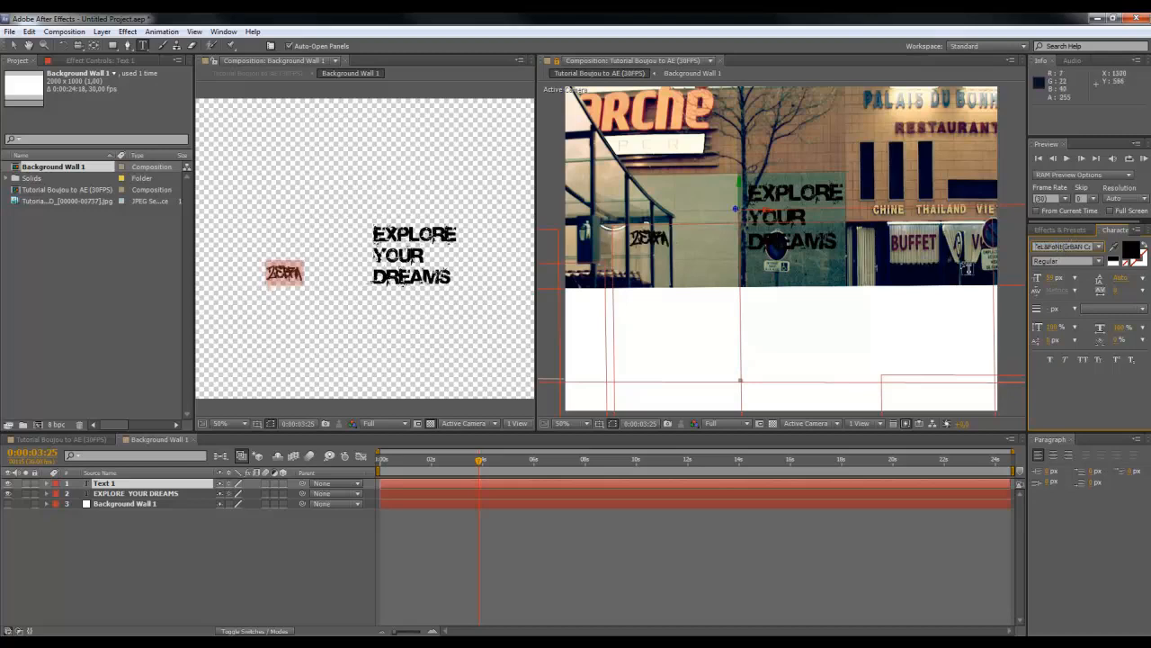
drag(1050, 278, 1090, 276)
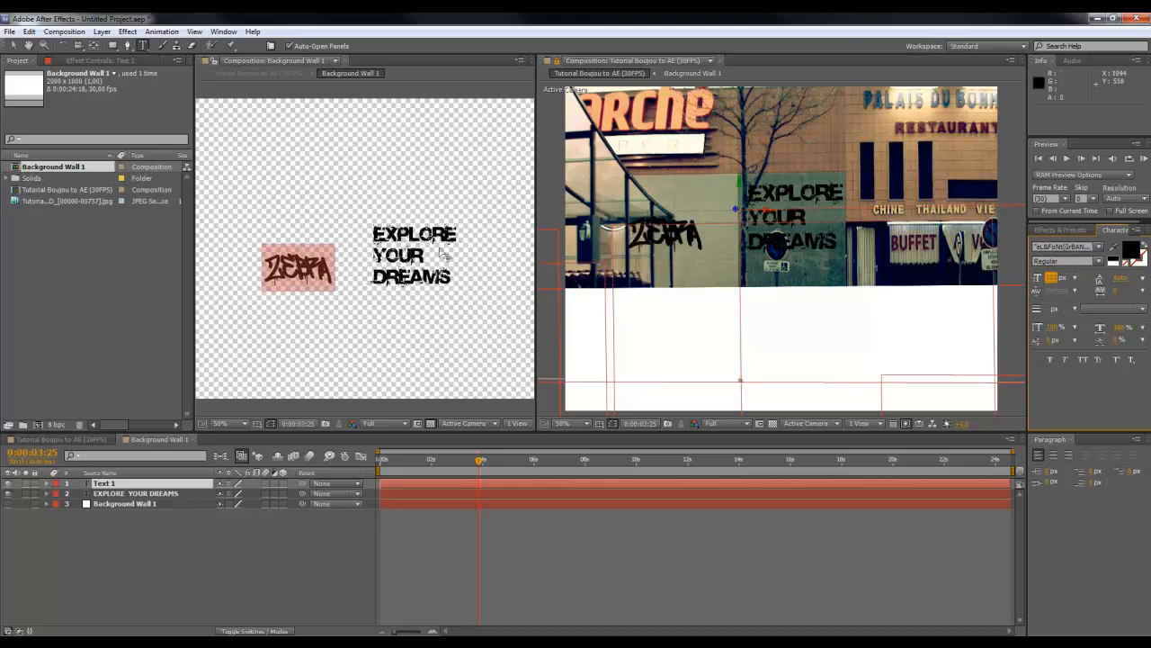
Move the ZEBRA text up close to the slogan on the light wall section, then deselect it.
click(13, 45)
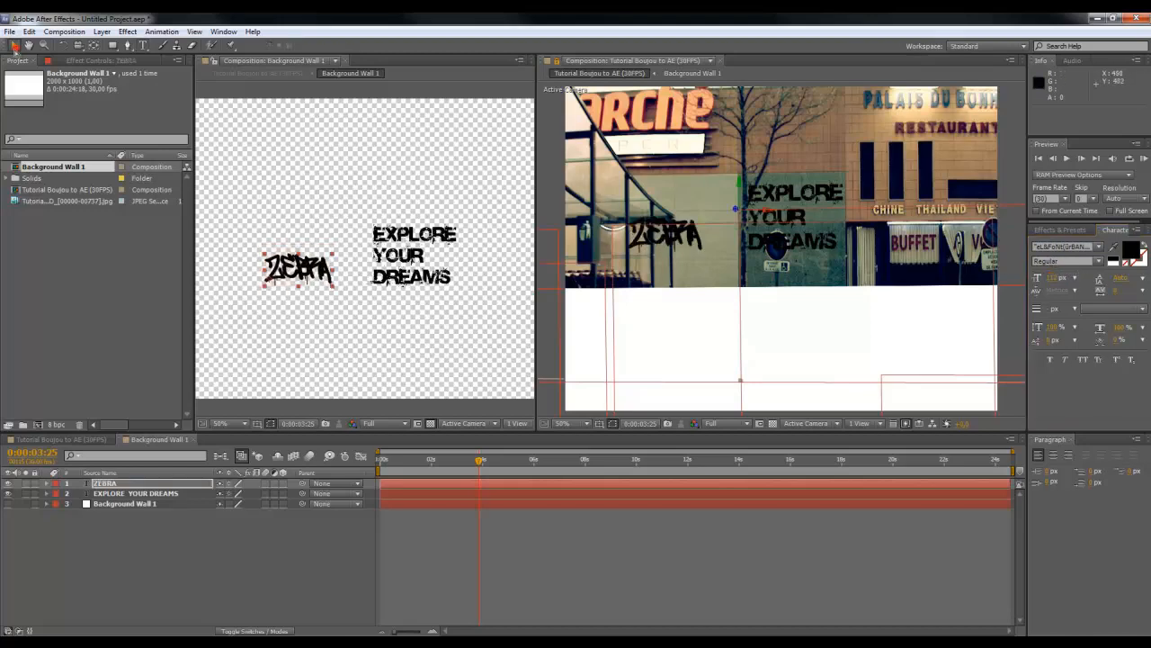
drag(297, 270, 333, 258)
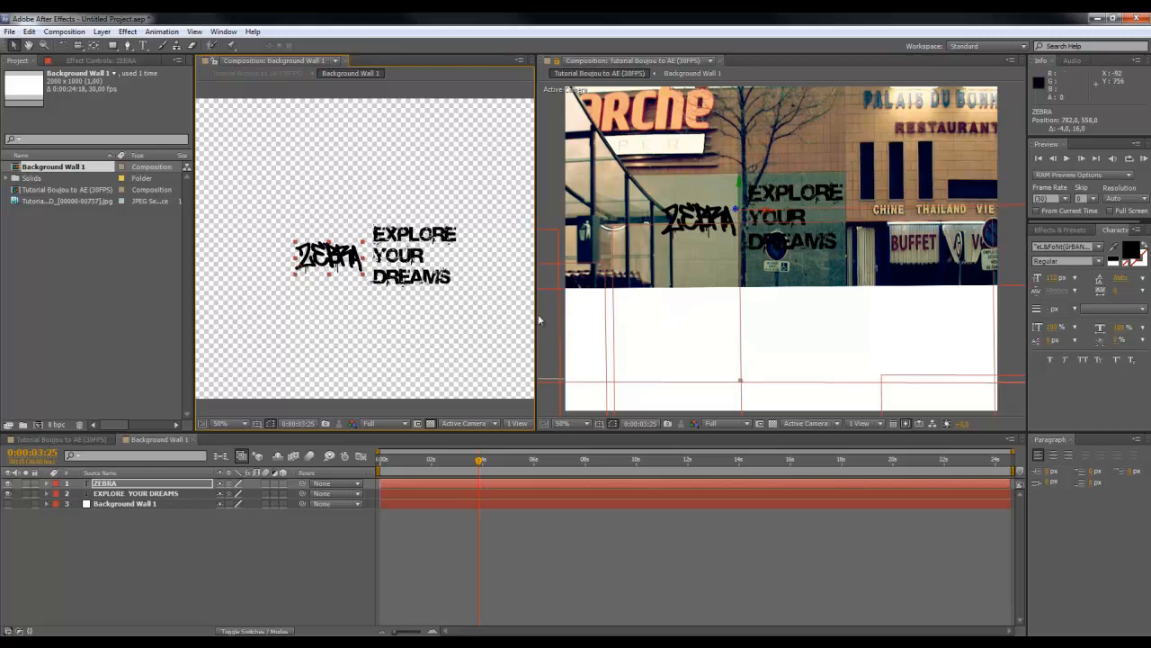
click(283, 535)
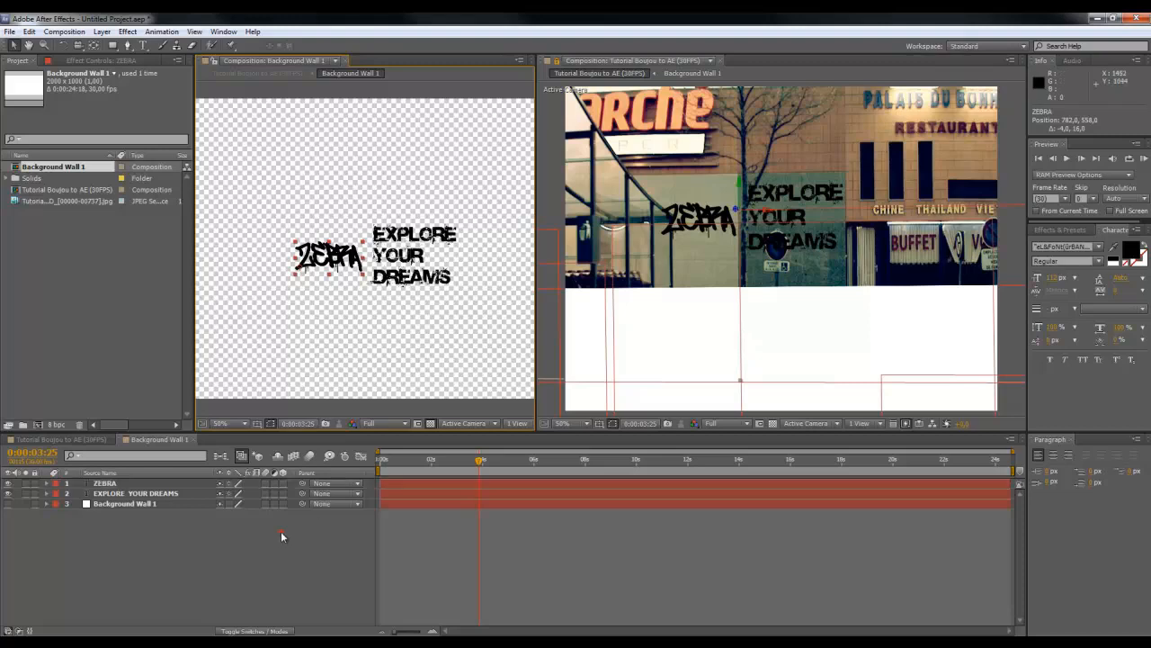
Return to the Tutorial Boujou to AE (30FPS) composition and reduce the layout to a single composition viewer.
click(83, 440)
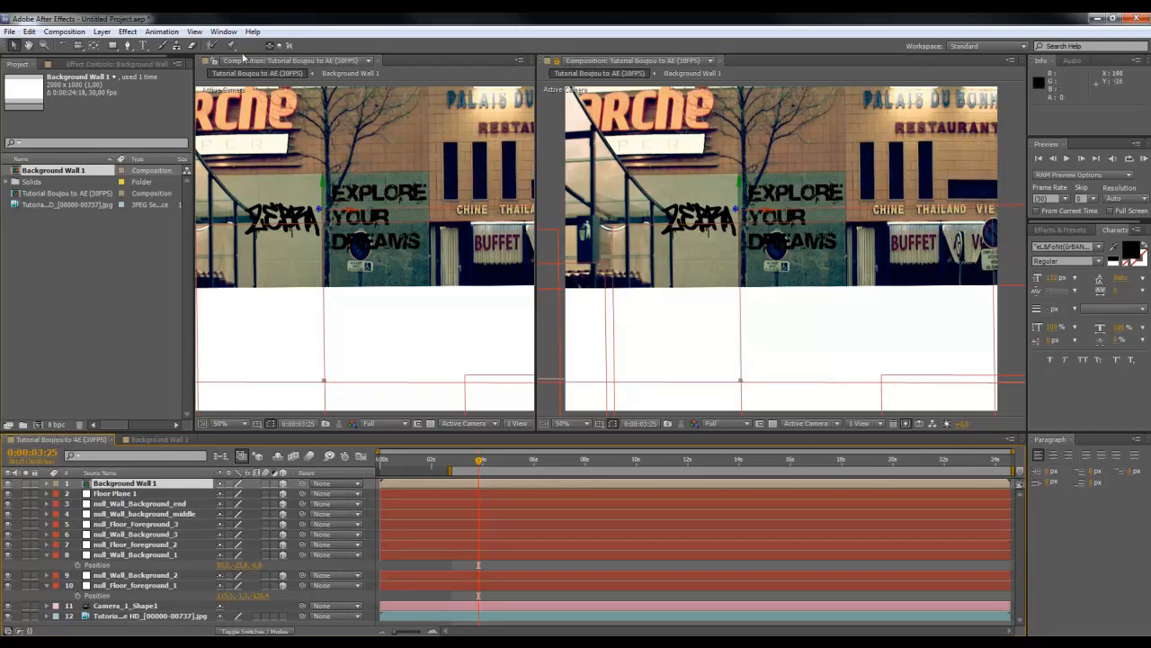
click(379, 62)
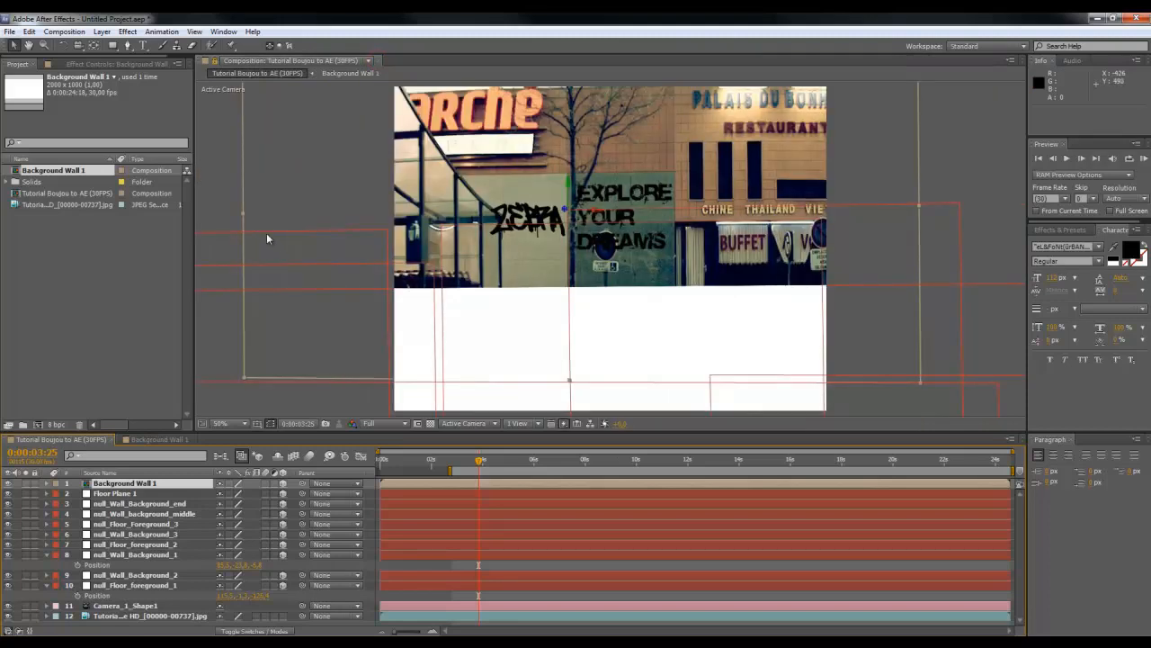
Pre-compose the Floor Plane 1 layer as a composition named Floor Plane 1, leaving all attributes in the current composition.
click(115, 493)
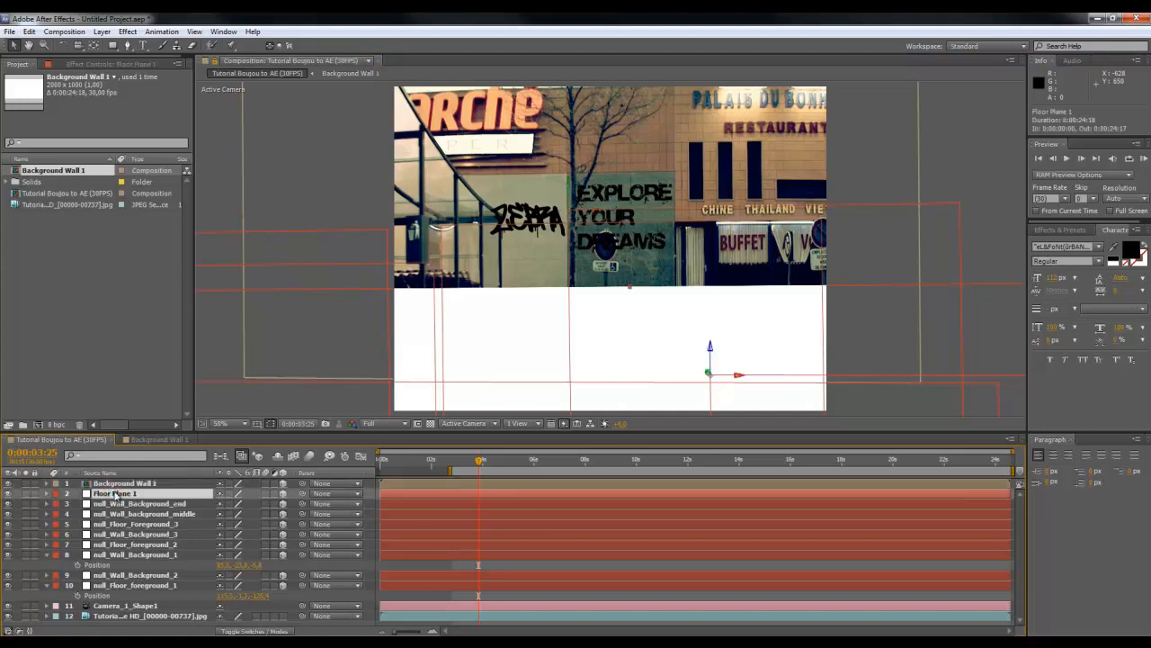
key(ctrl+shift+c)
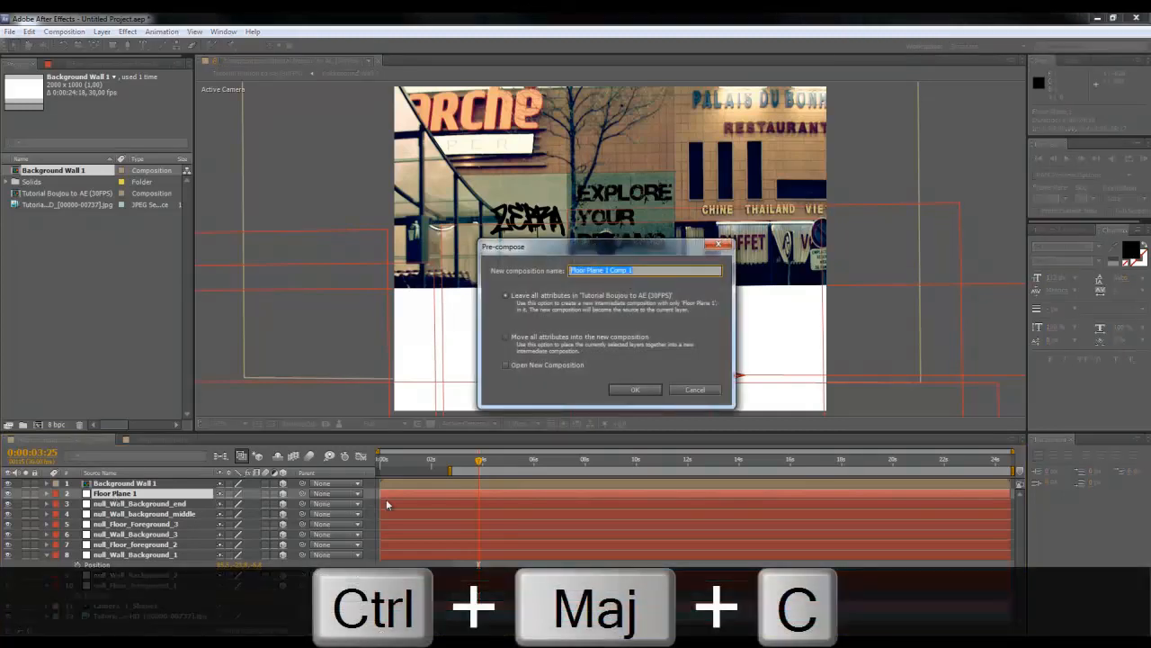
click(611, 270)
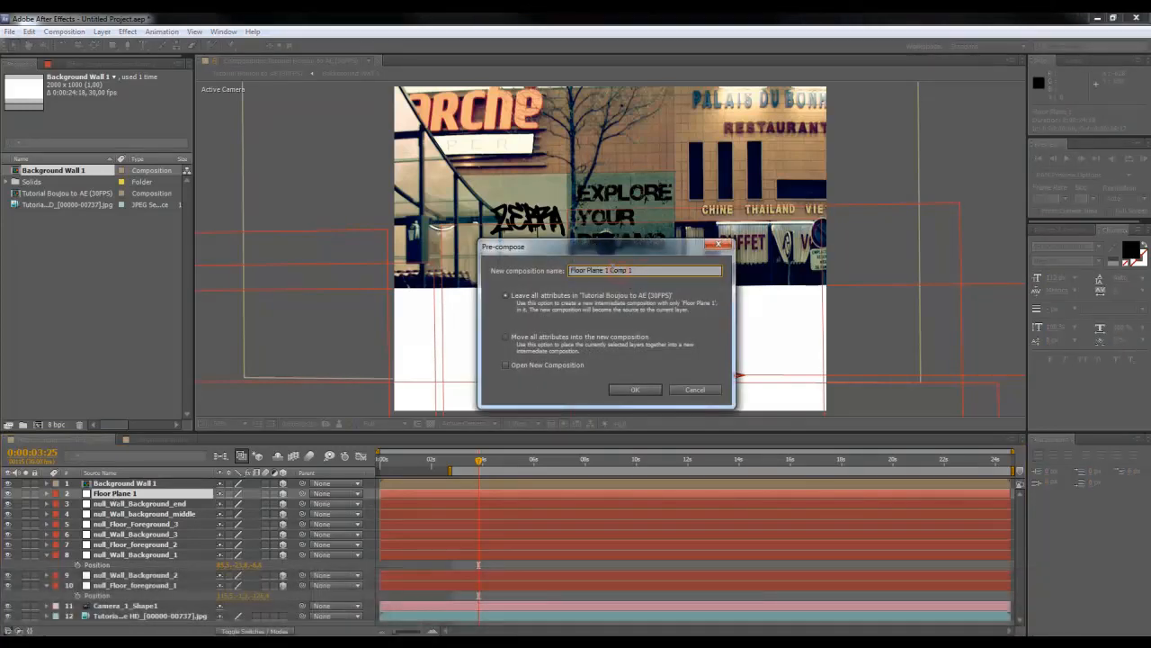
drag(609, 270, 633, 270)
click(634, 388)
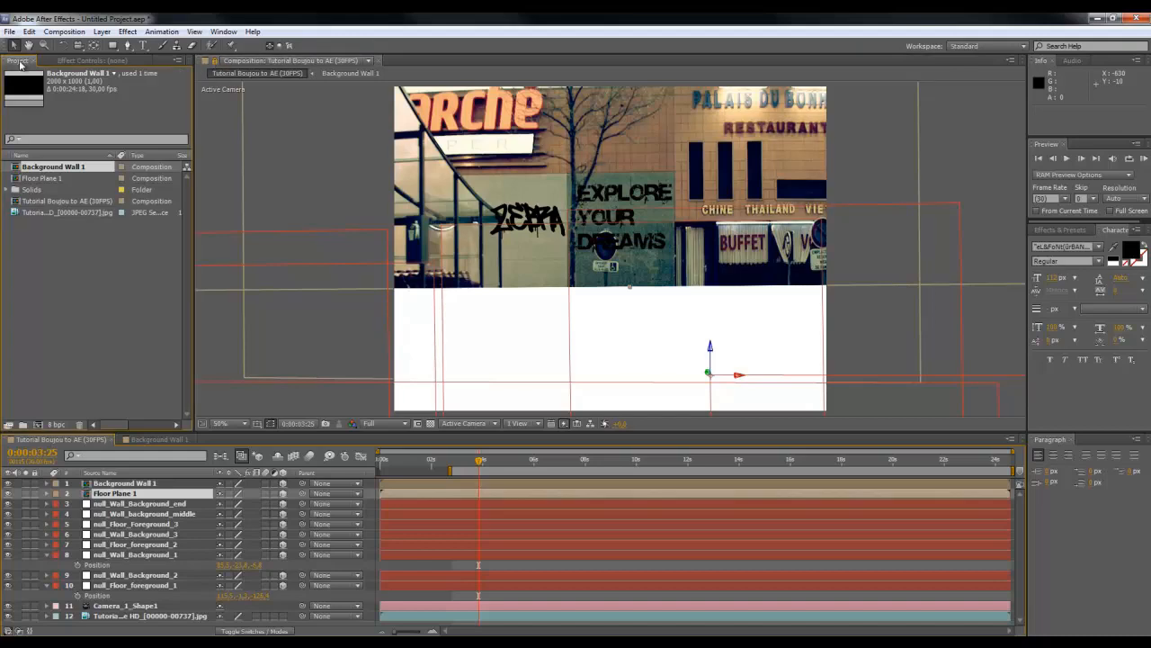
Open the Floor Plane 1 composition and dock its viewer beside the main composition viewer, giving the main viewer more width.
click(43, 223)
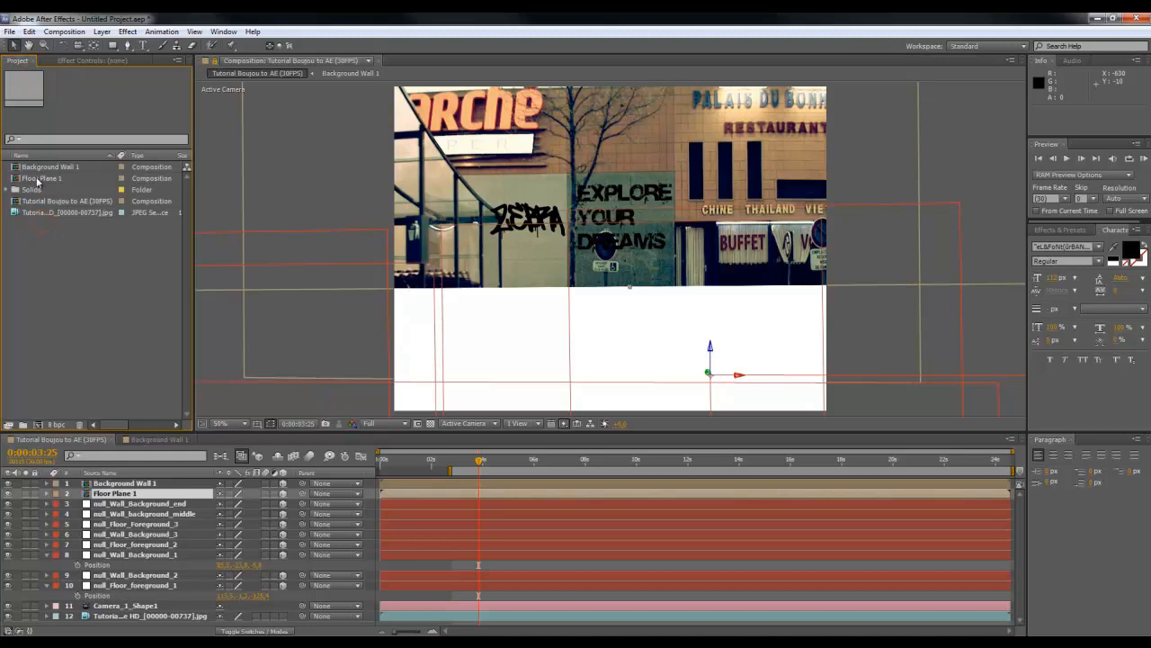
click(36, 180)
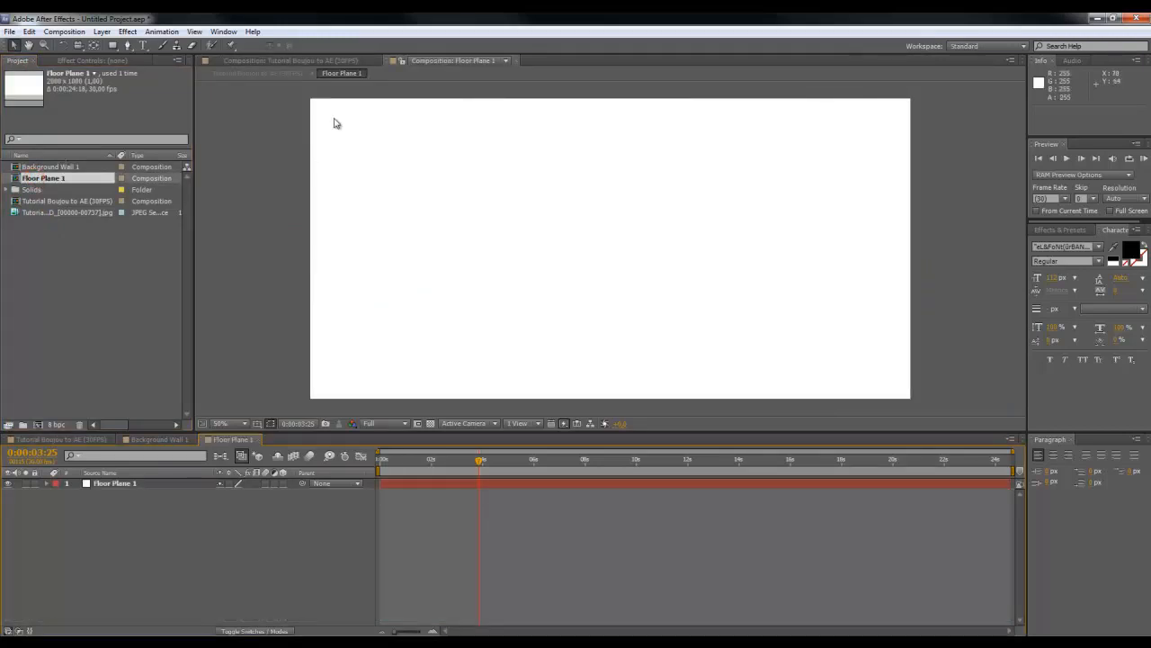
drag(385, 60, 217, 213)
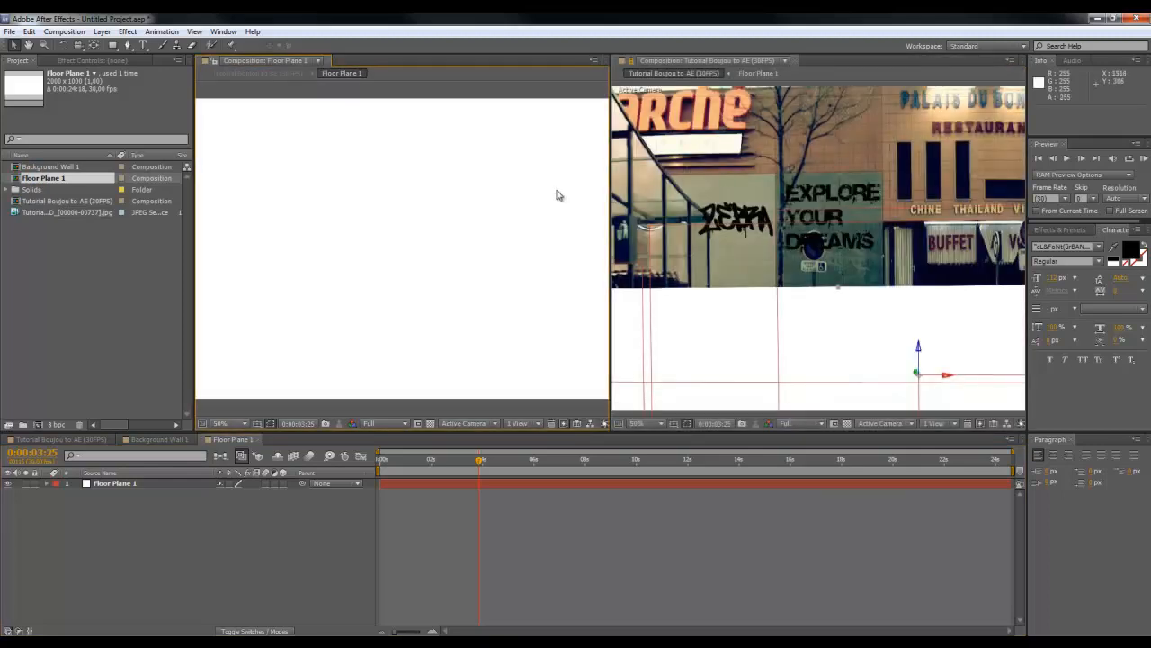
drag(611, 209, 528, 209)
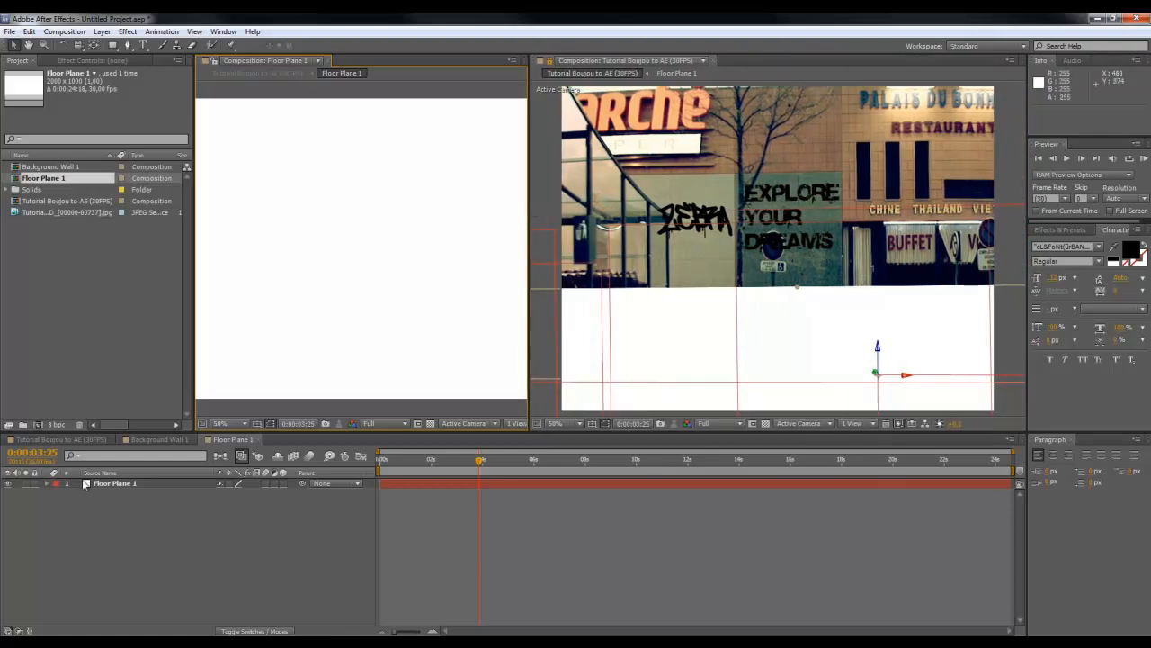
Hide the white Floor Plane 1 solid inside its composition and turn on the transparency grid.
click(106, 483)
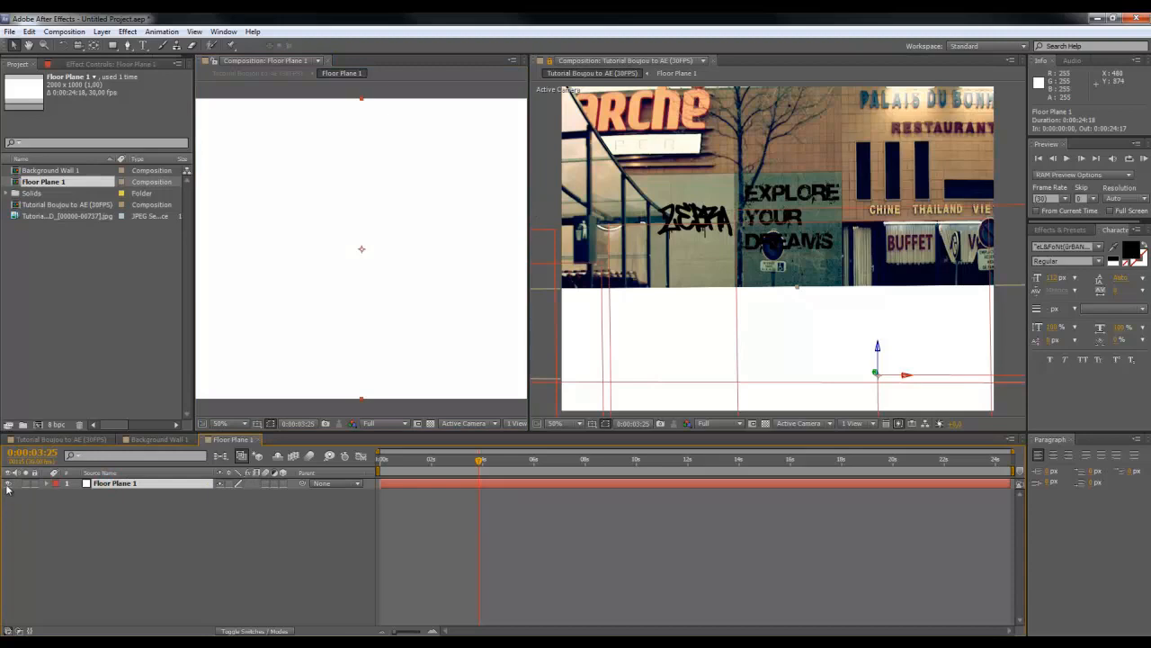
click(8, 484)
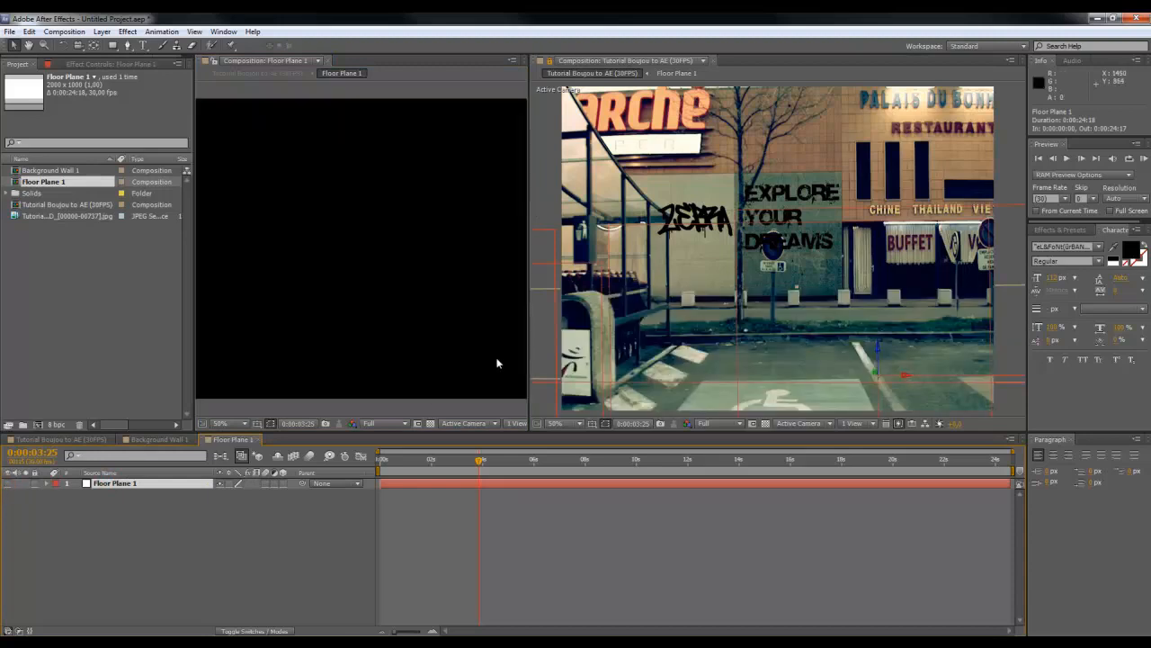
click(430, 423)
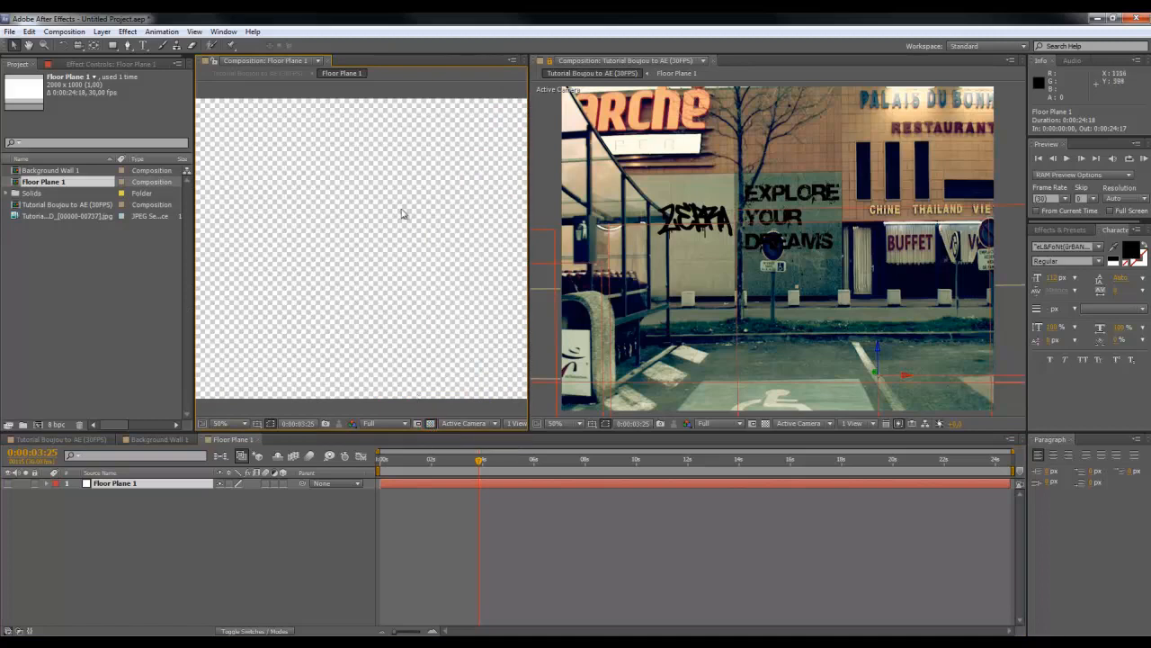
Add a text layer reading "XENOU" in the Floor Plane 1 composition, then return to the Selection tool.
click(142, 45)
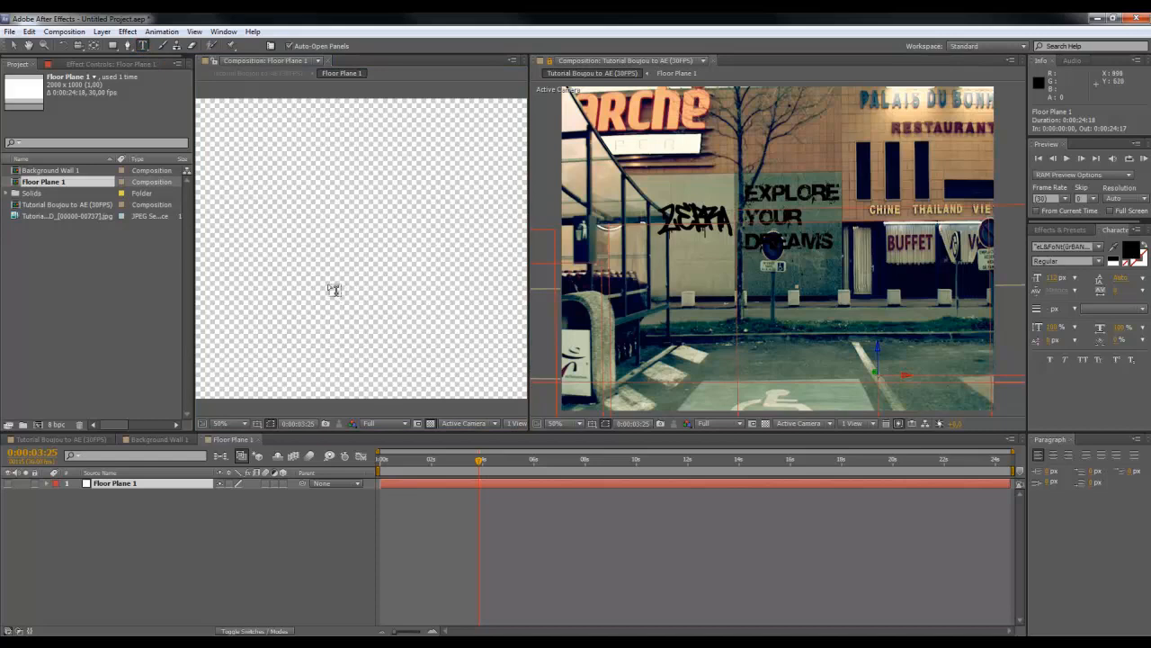
click(285, 268)
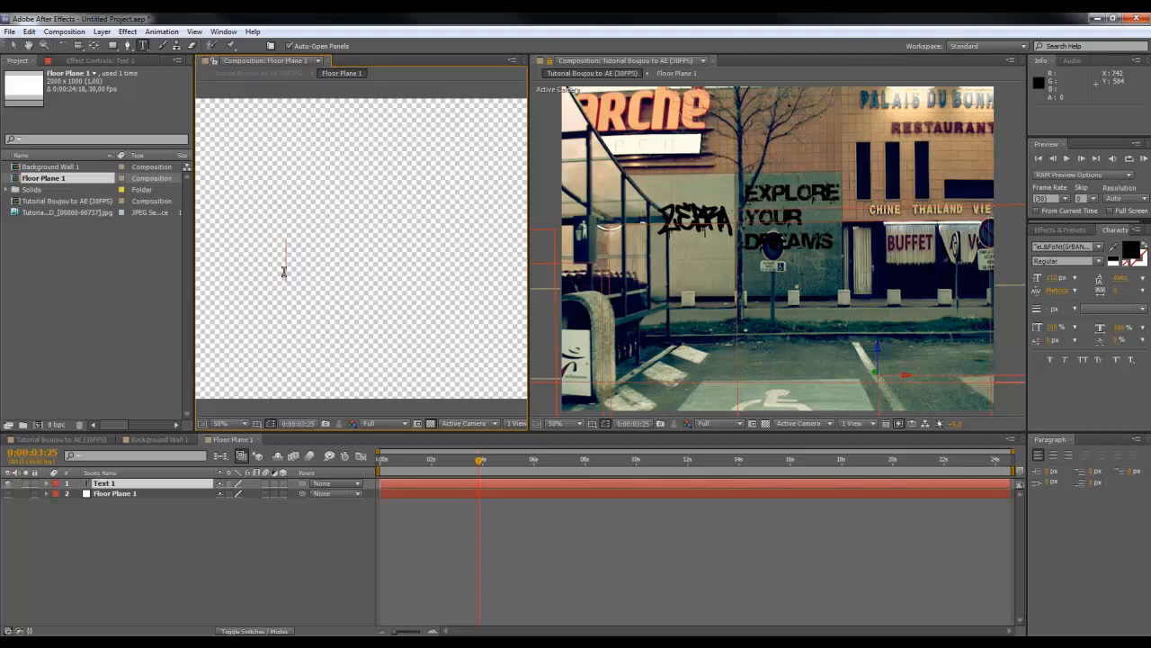
text(XENON)
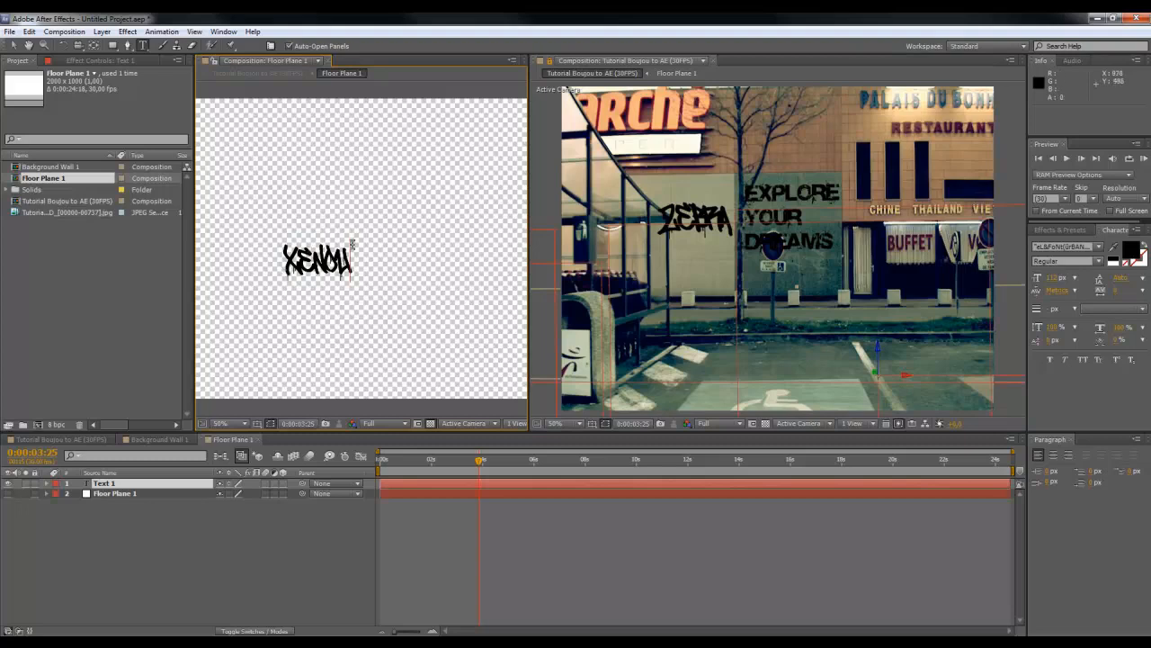
drag(356, 259, 288, 265)
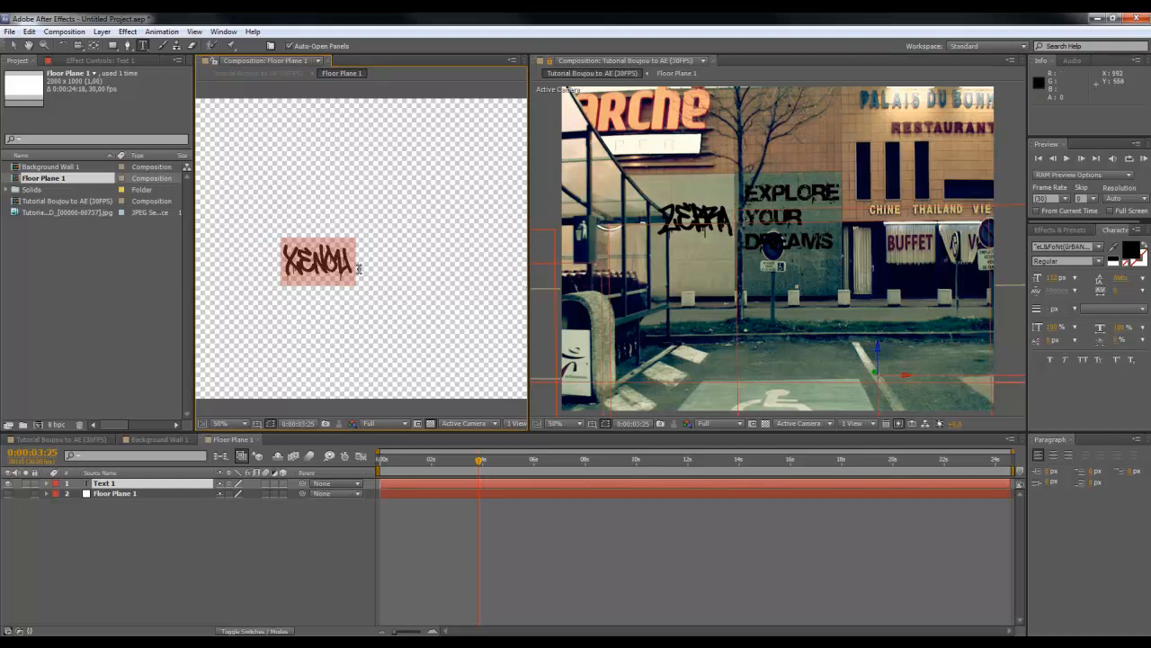
click(312, 257)
double_click(286, 259)
click(331, 264)
drag(285, 259, 356, 261)
click(13, 45)
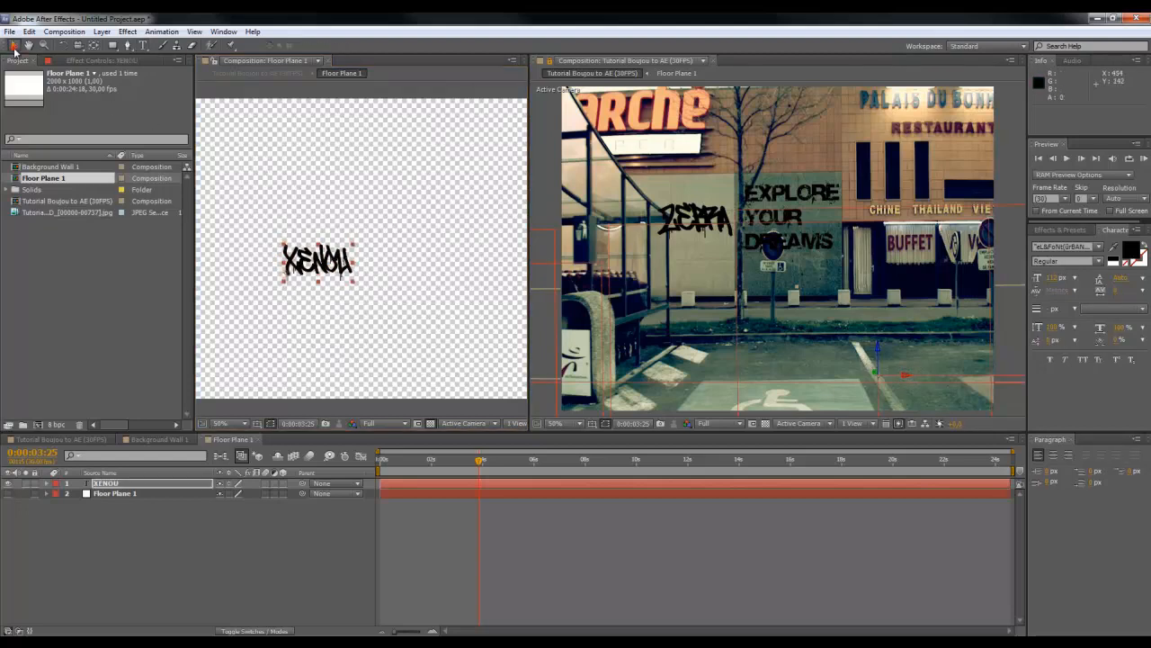
Reposition the XENOU text near the middle of the floor composition, at about 824, 514, so it falls on the street.
drag(316, 259, 428, 251)
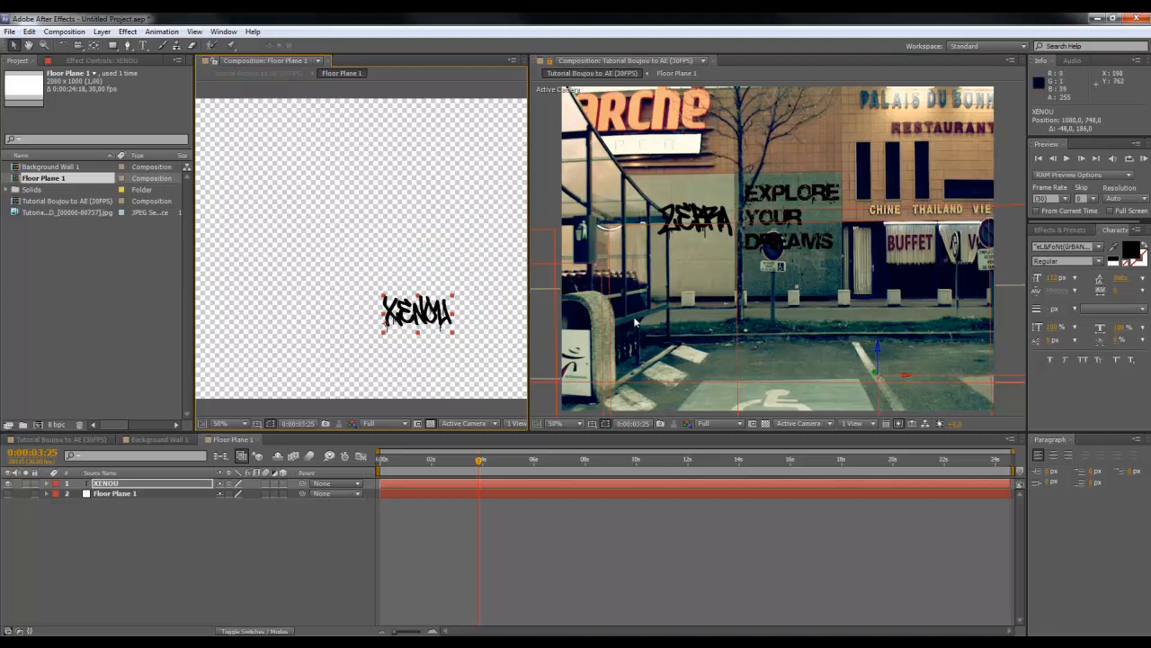
drag(416, 308, 378, 233)
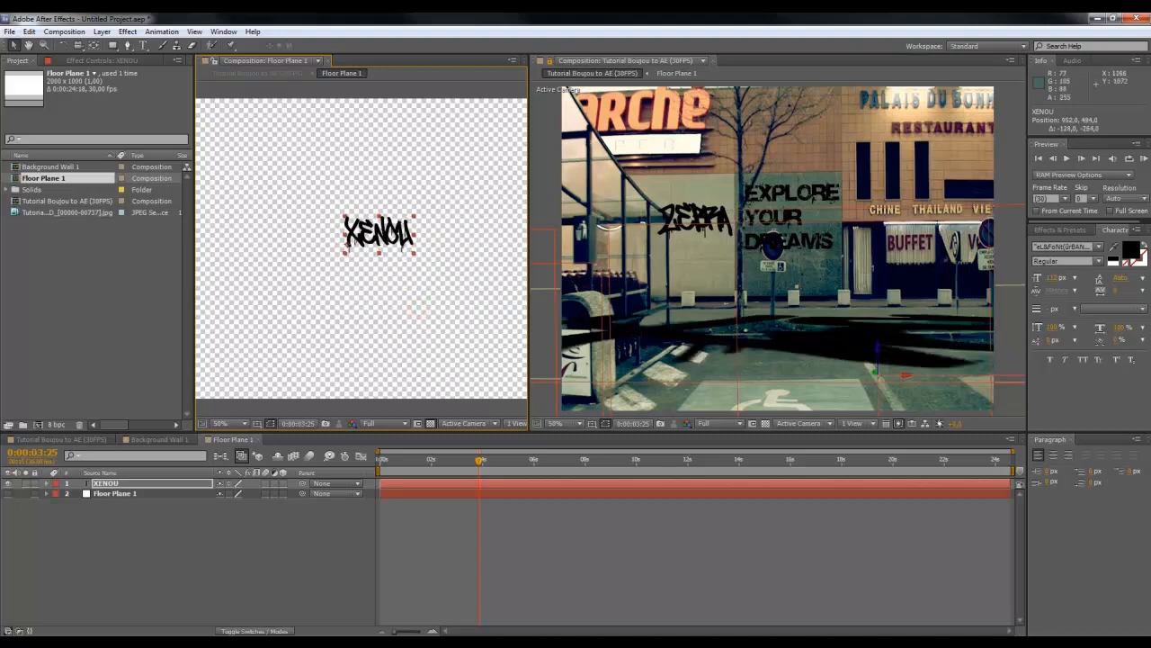
drag(393, 279, 352, 247)
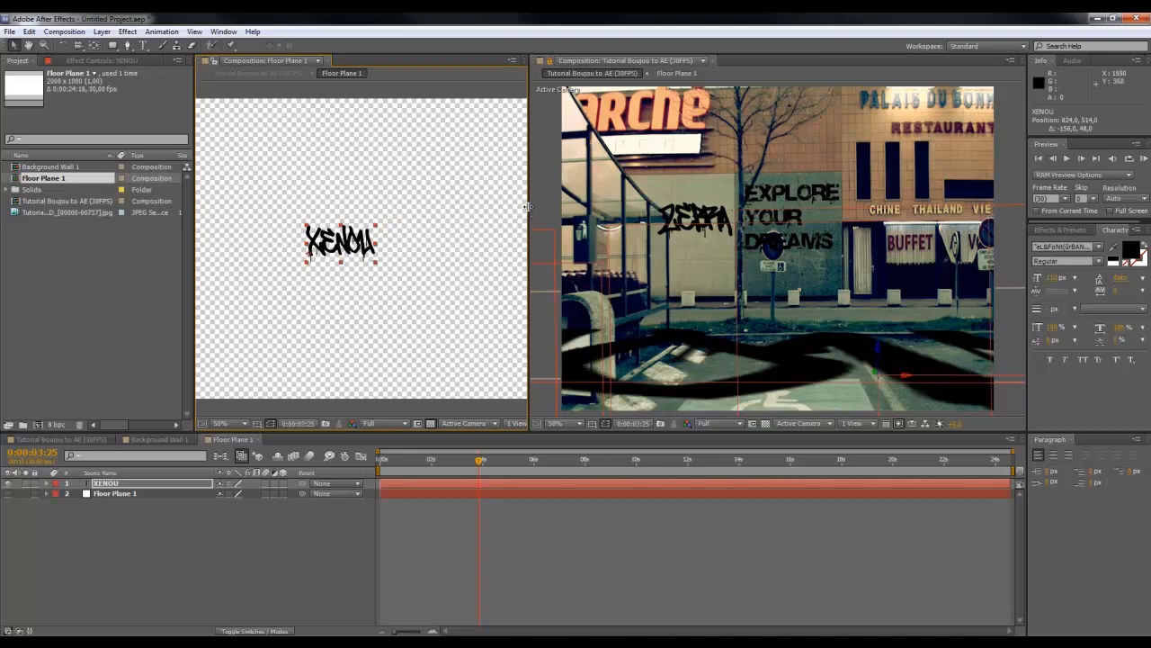
Widen the main composition viewer and replace the floor text with "ZEBRA".
drag(527, 206, 393, 207)
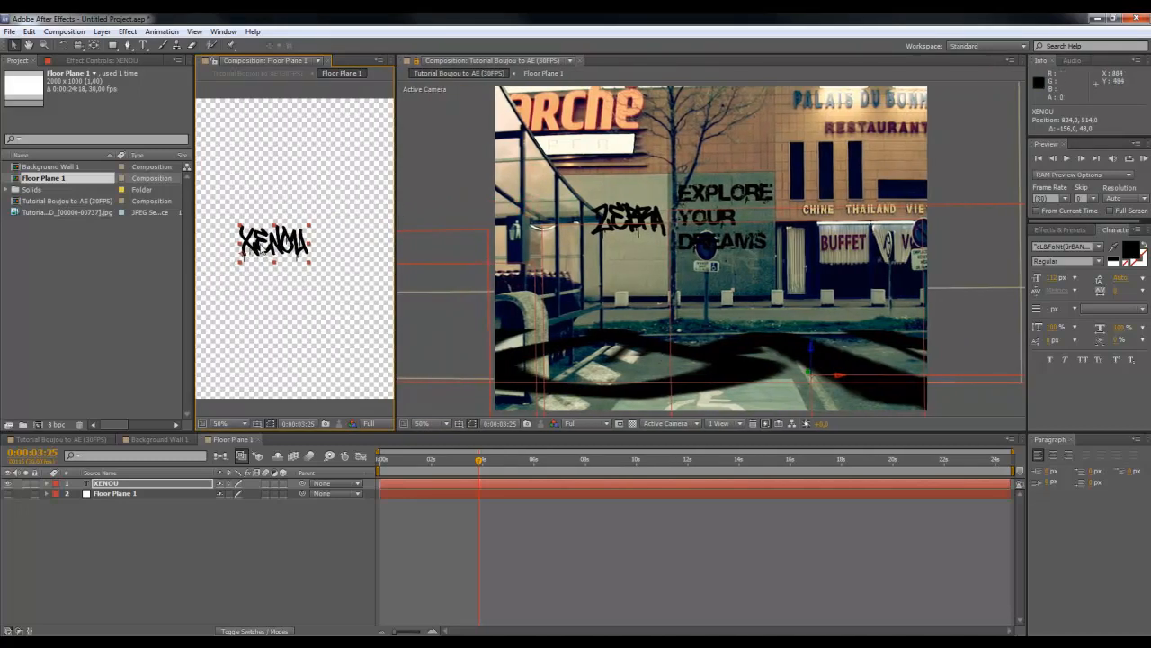
double_click(251, 243)
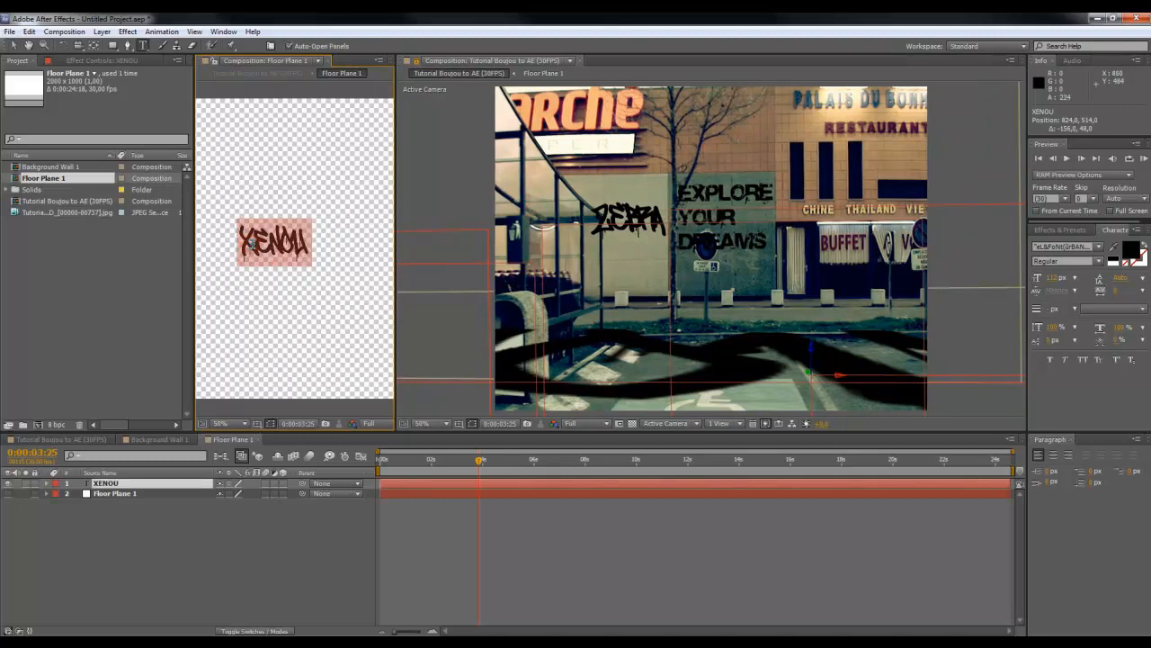
text(ZEBRA)
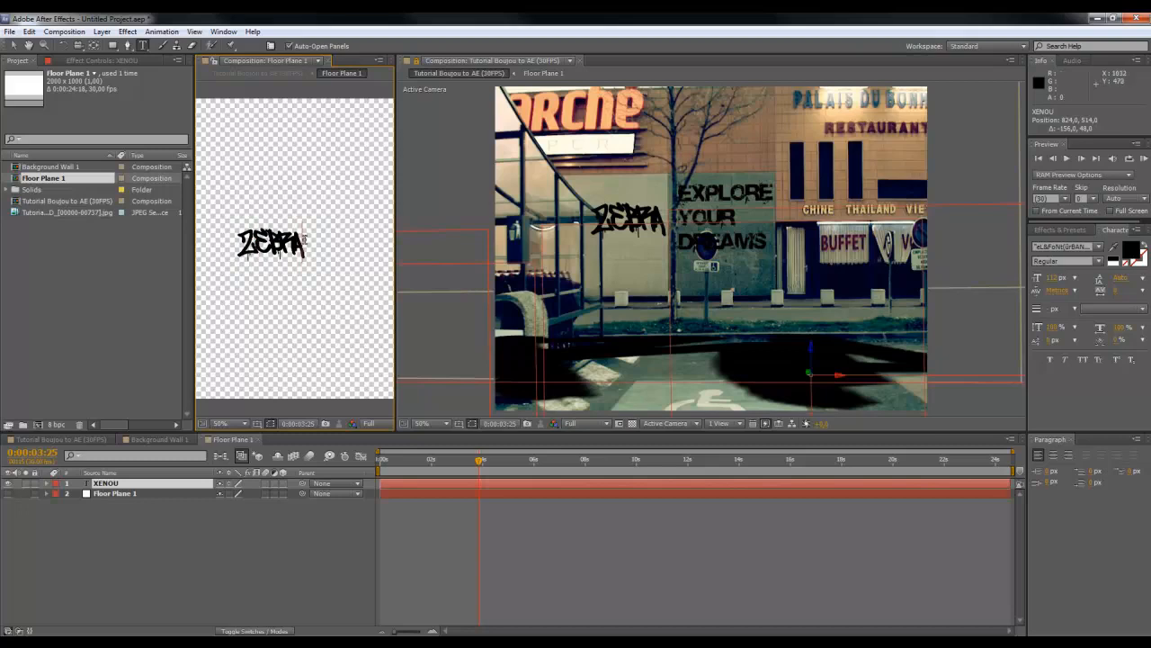
In the main composition, reveal Background Wall 1's scale for comparison and reduce Floor Plane 1's scale to about 11%.
click(69, 440)
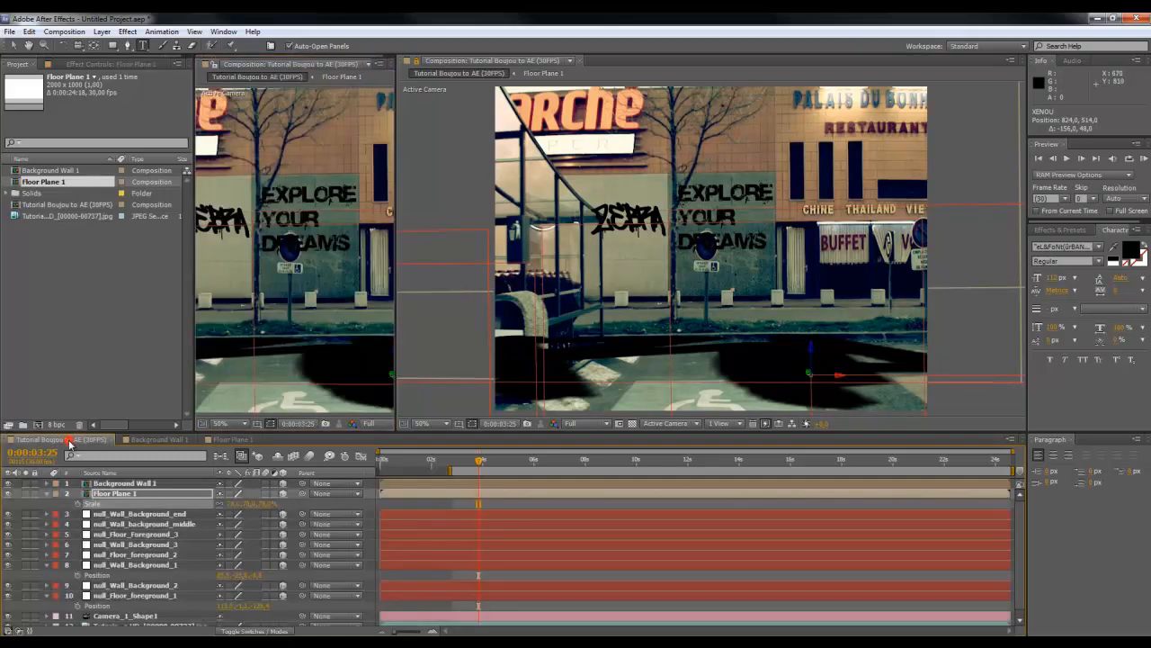
click(126, 483)
key(s)
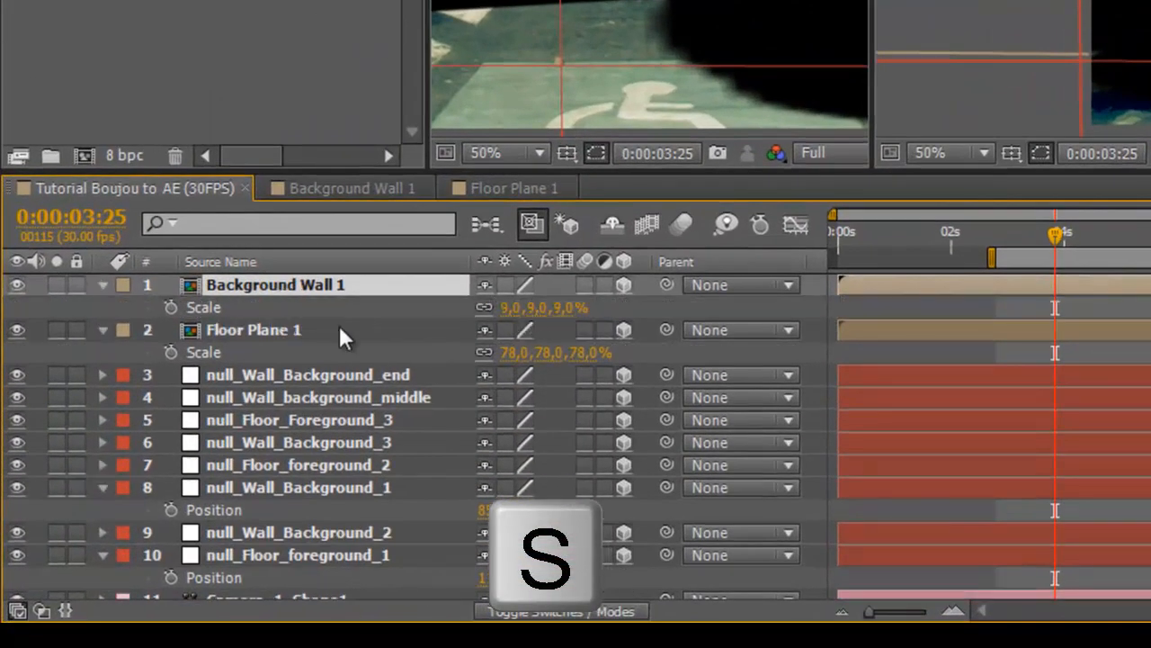
click(232, 331)
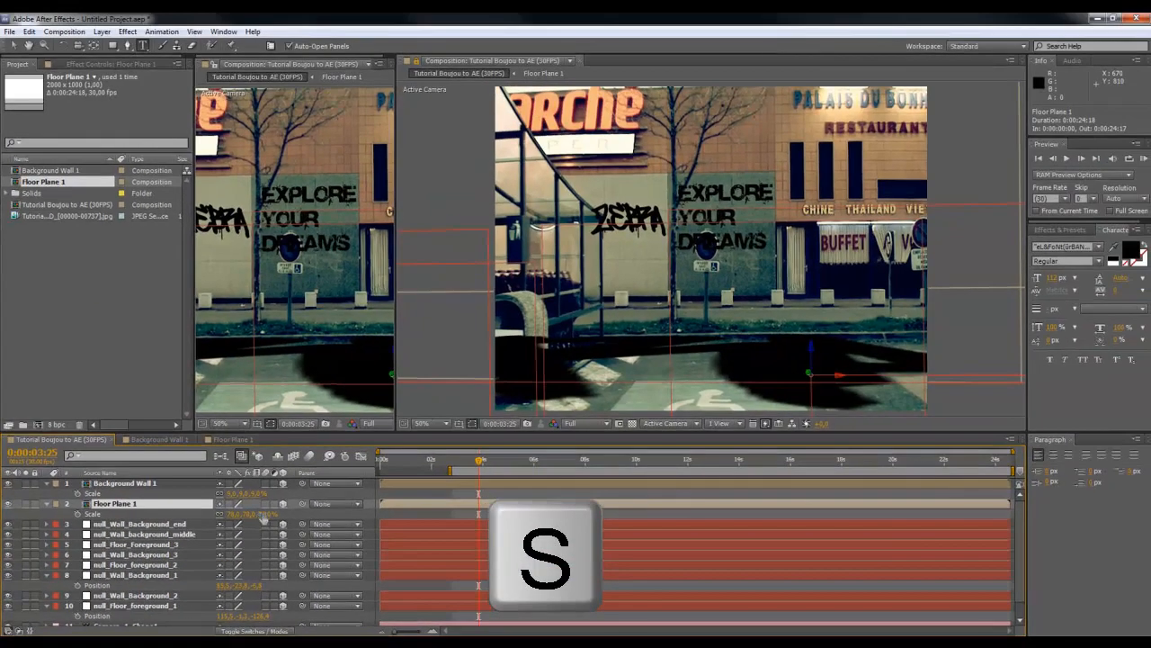
drag(262, 514, 225, 519)
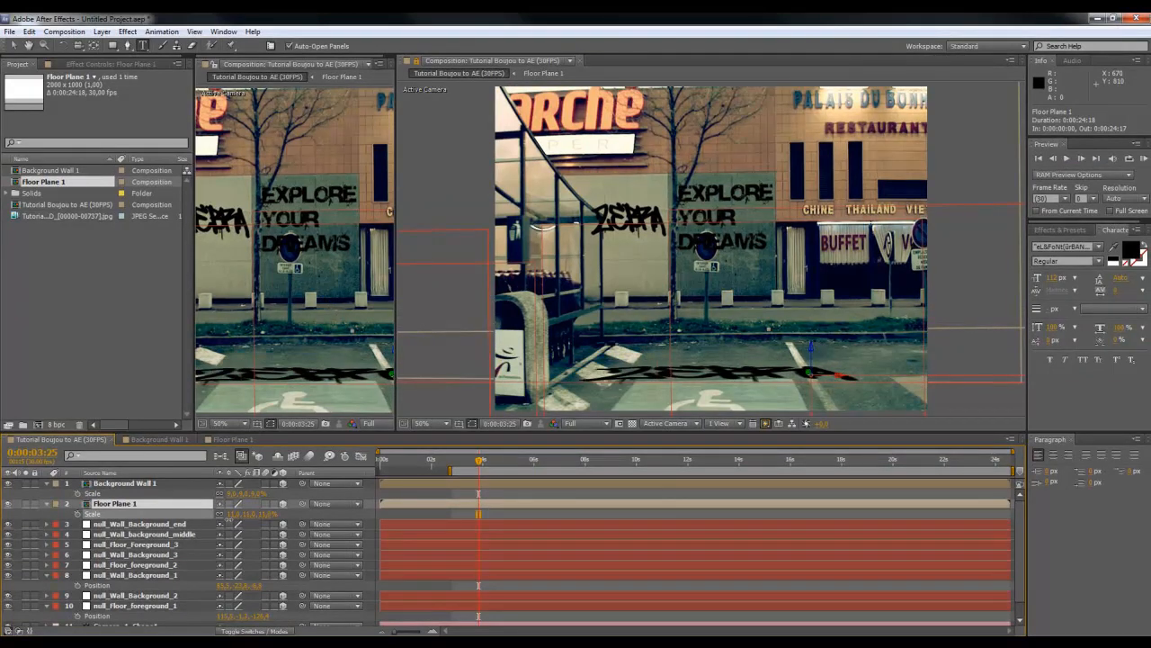
key(Return)
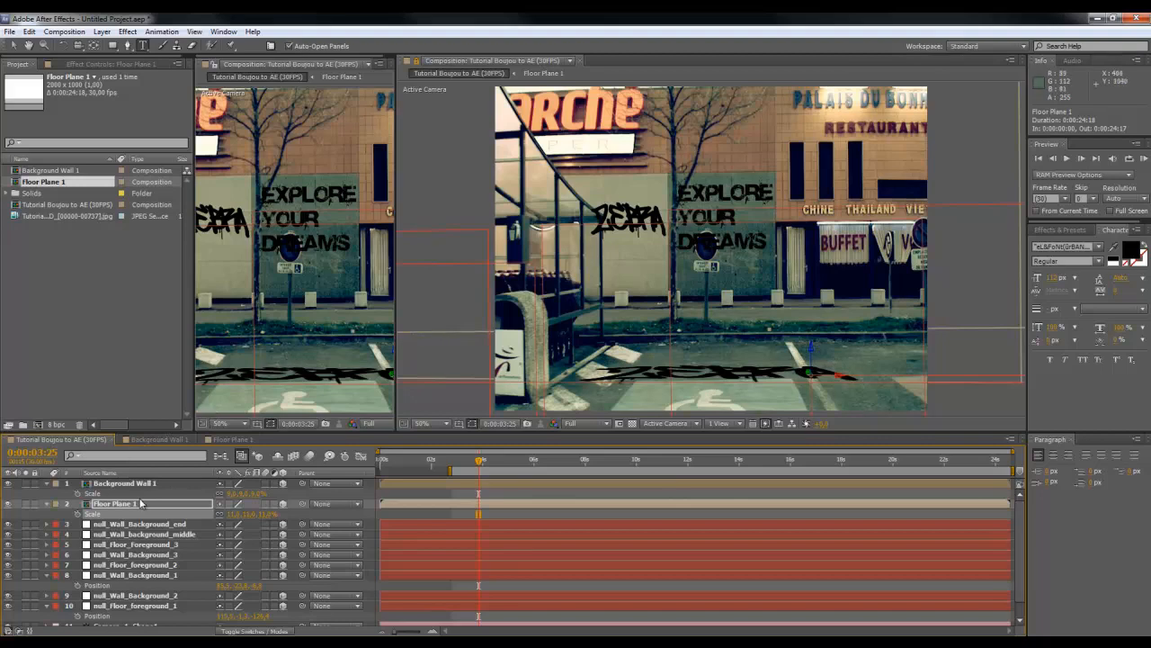
key(Return)
click(127, 32)
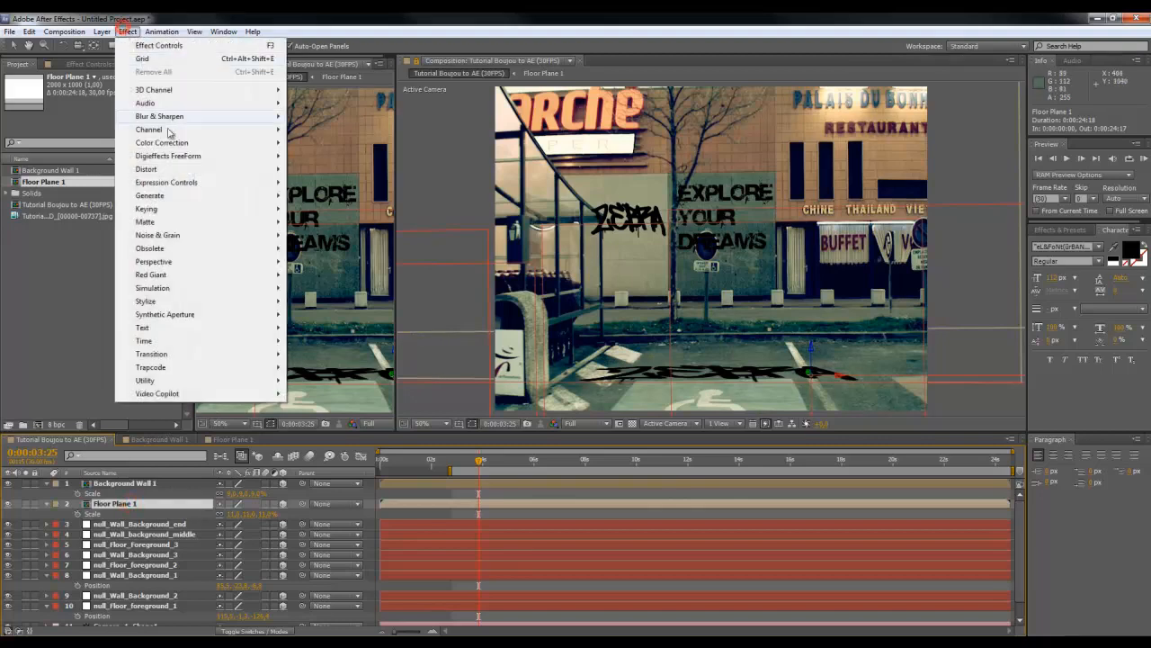
mouse_move(161, 146)
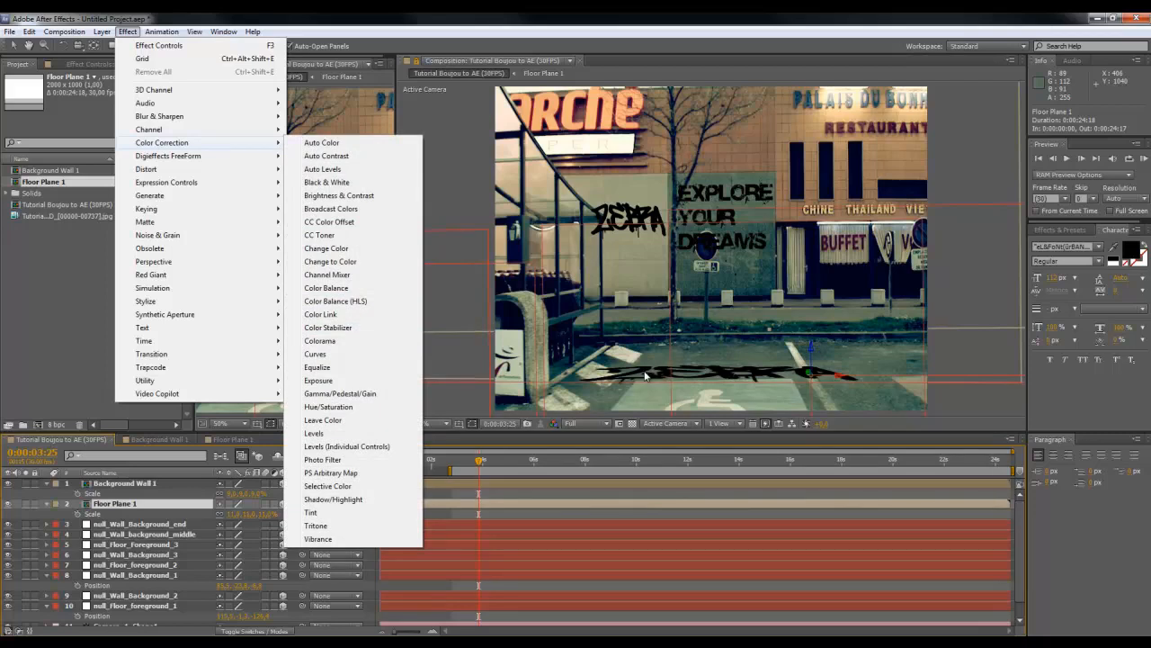
key(Escape)
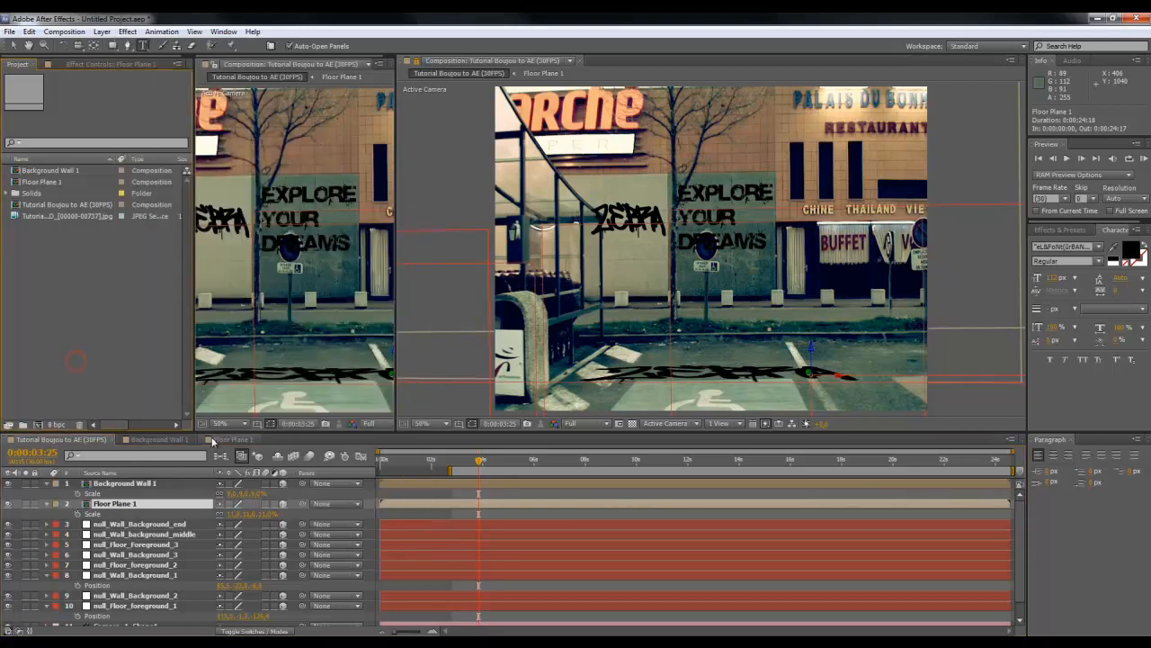
Return to the Floor Plane 1 composition and change the ZEBRA text's font to Capture it 2.
click(232, 439)
double_click(258, 243)
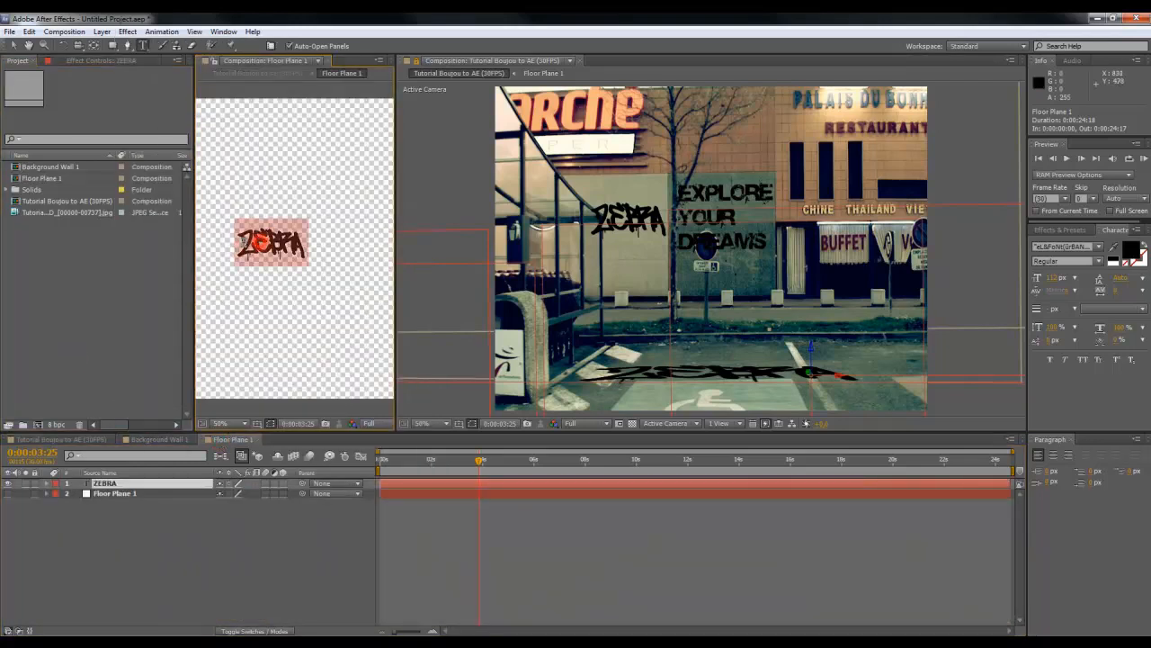
click(1043, 247)
text(Calibri)
text(pture it)
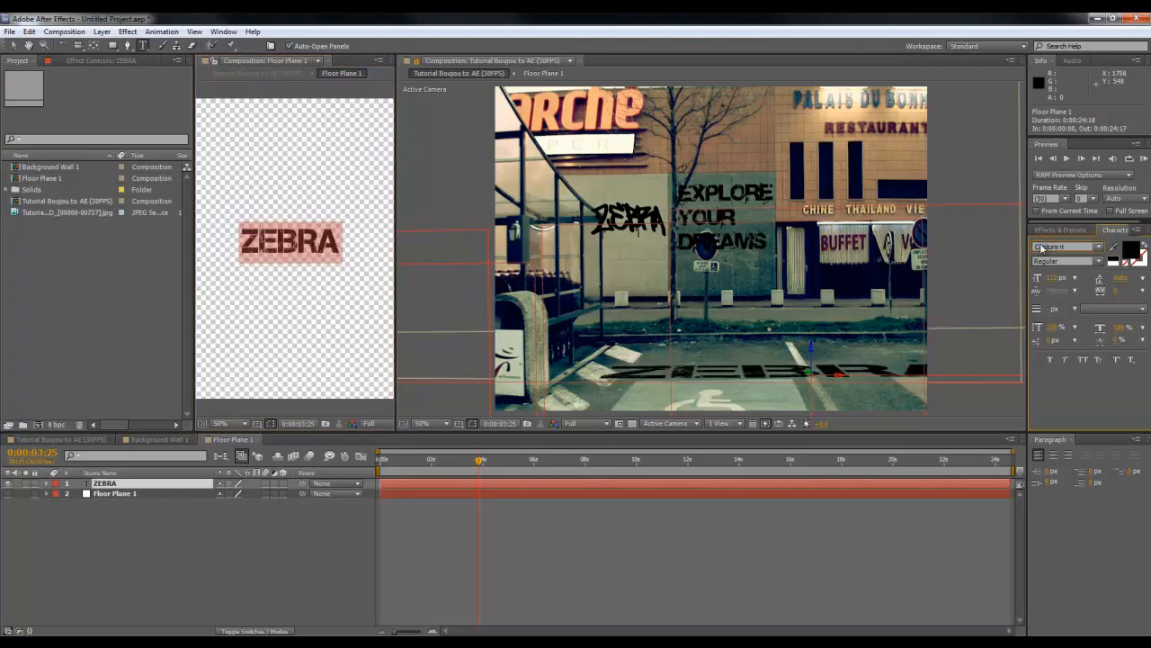
click(1098, 246)
click(1080, 267)
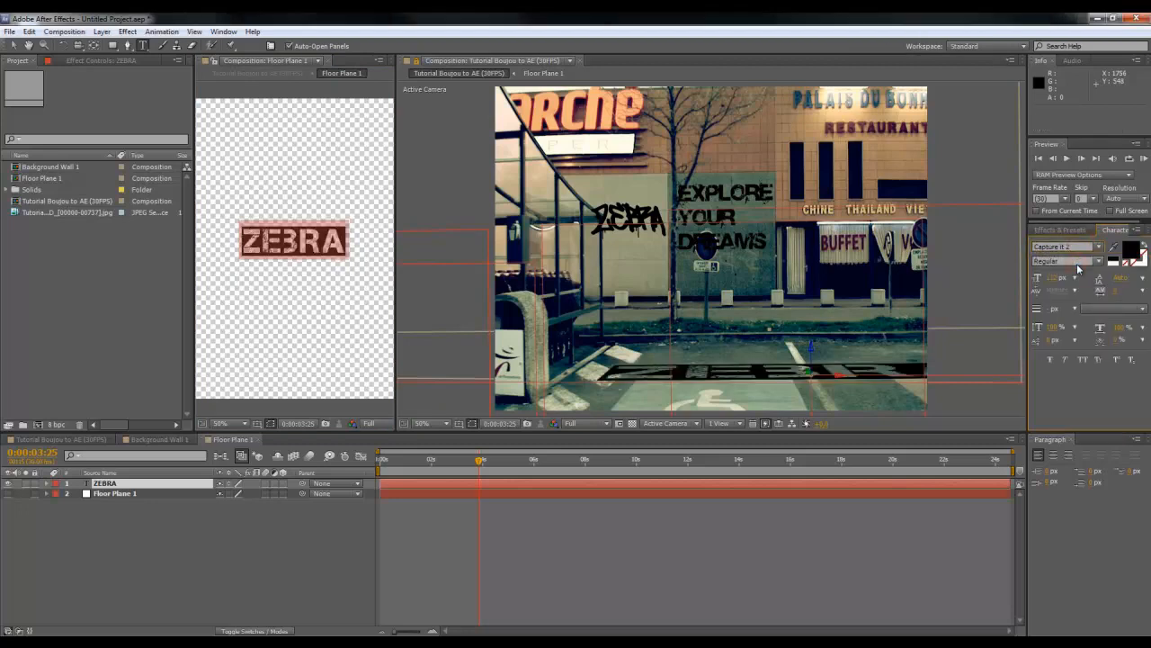
Change the floor composition's ZEBRA text color to white (FFFFFF) and return to the Selection tool.
click(350, 236)
drag(351, 236, 239, 239)
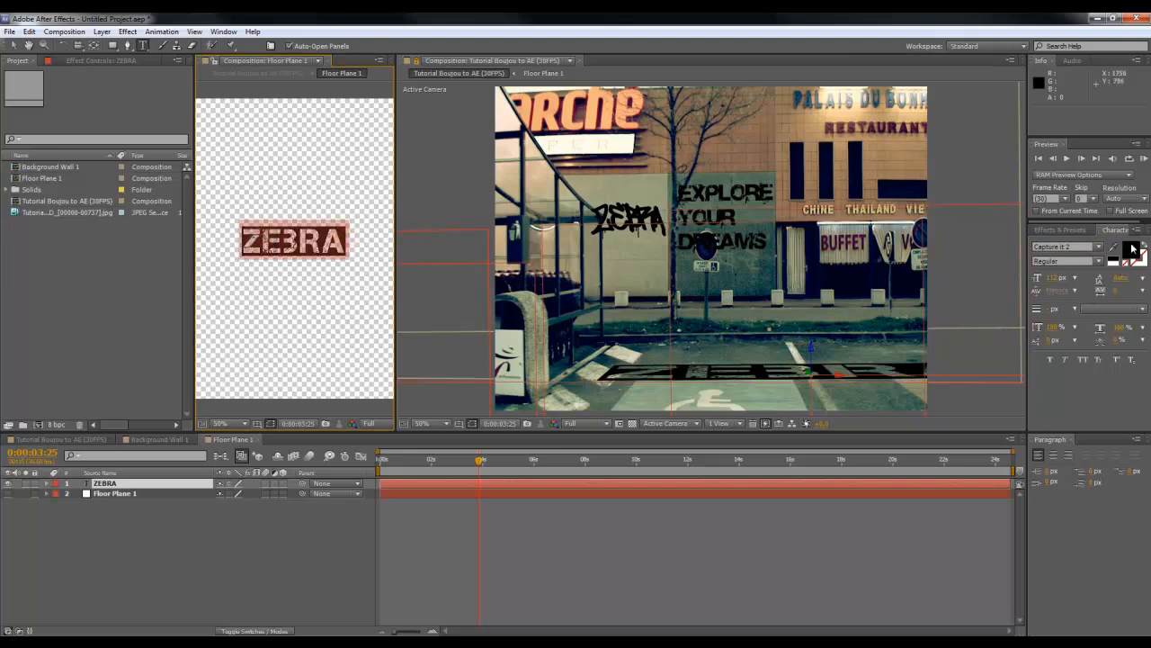
click(1133, 246)
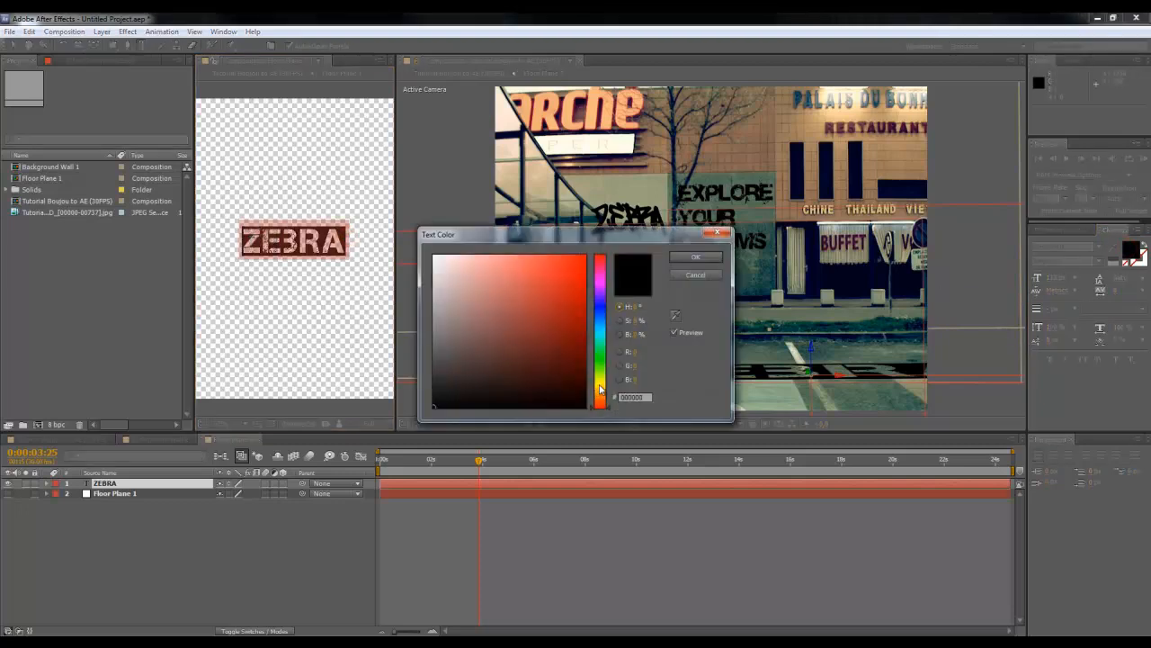
drag(600, 389, 599, 383)
mouse_move(557, 314)
mouse_down()
mouse_move(597, 252)
mouse_move(540, 322)
mouse_move(498, 335)
mouse_move(394, 241)
mouse_up()
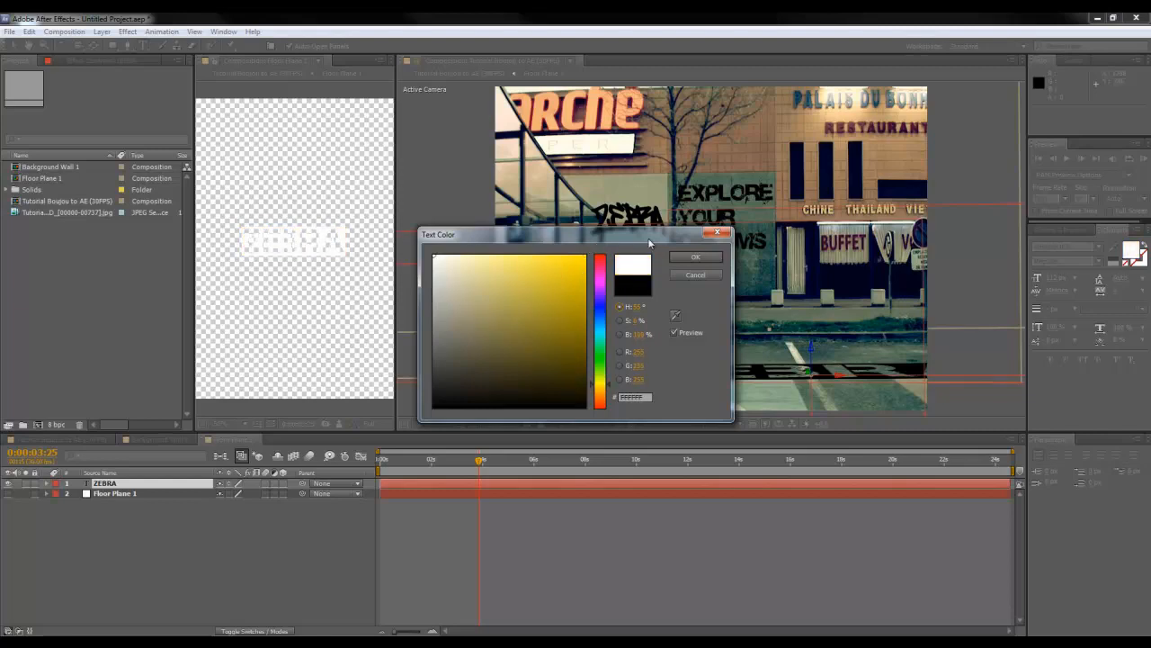
click(695, 257)
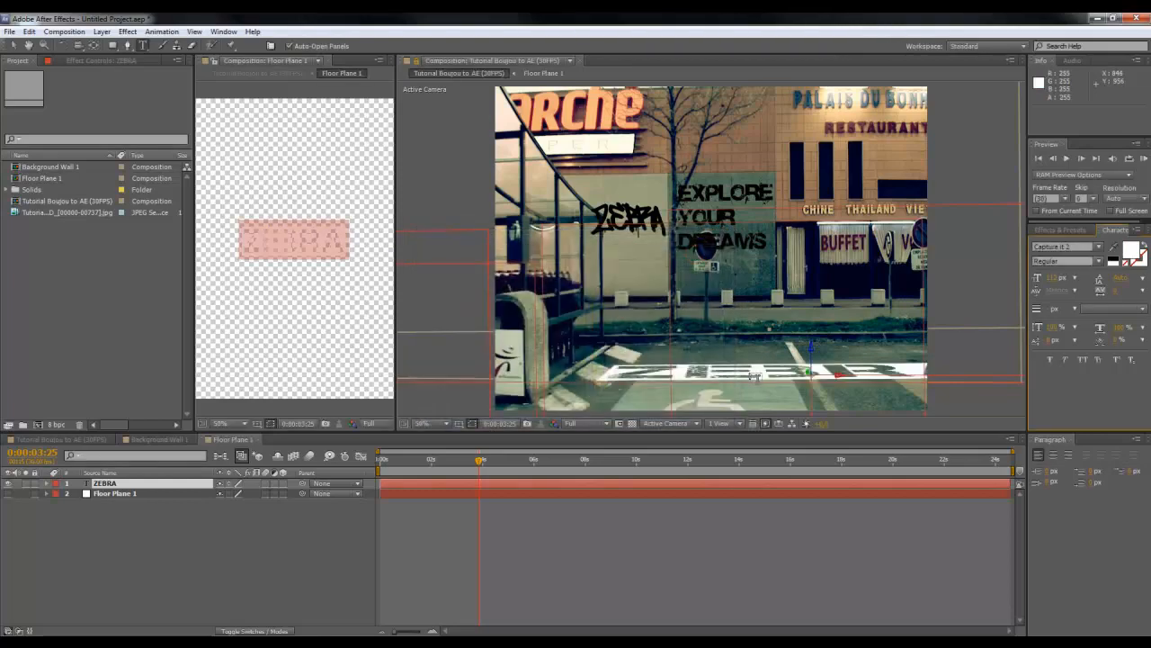
click(12, 45)
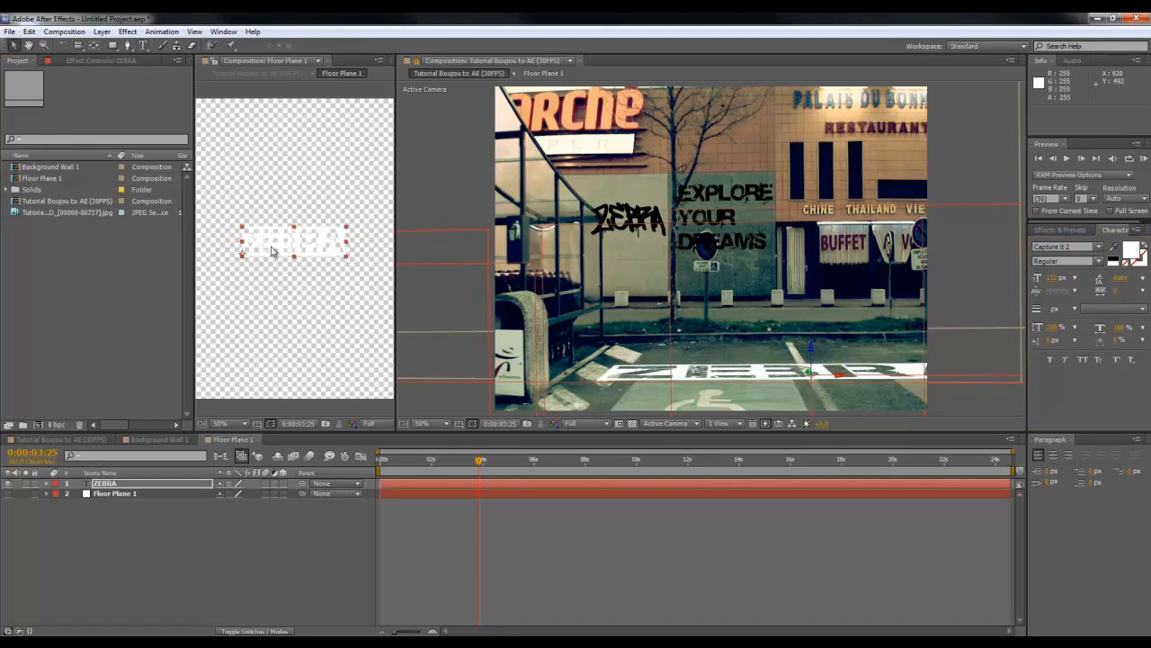
Widen the Floor Plane 1 viewer and turn off its transparency grid so the white text is readable.
click(272, 424)
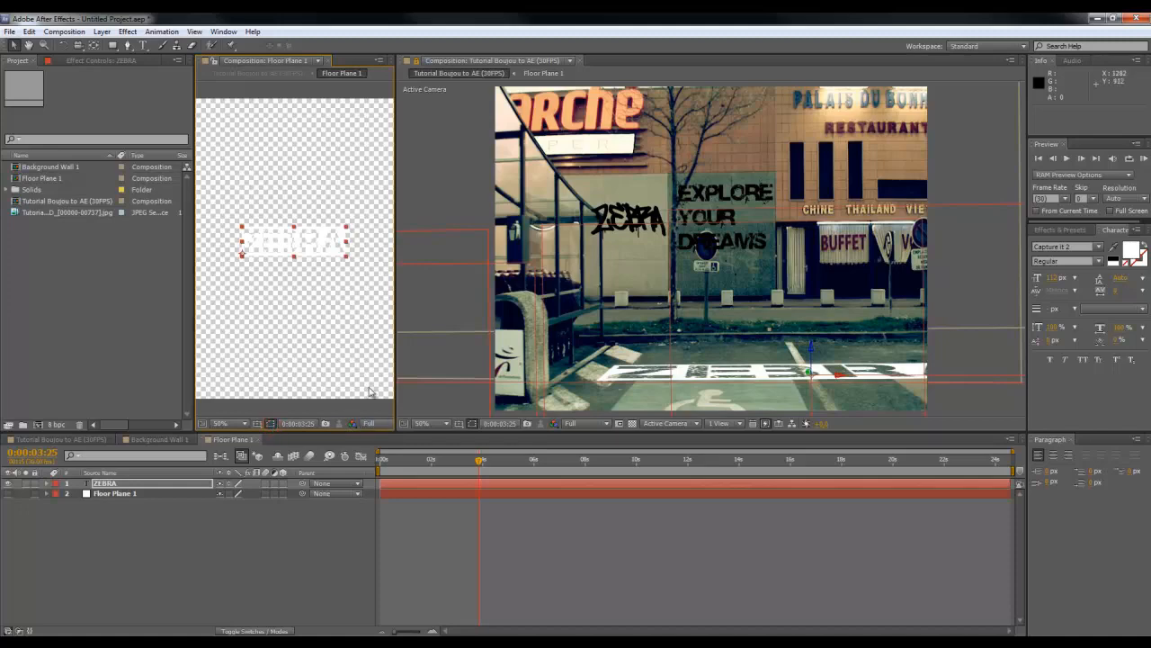
drag(396, 329, 584, 329)
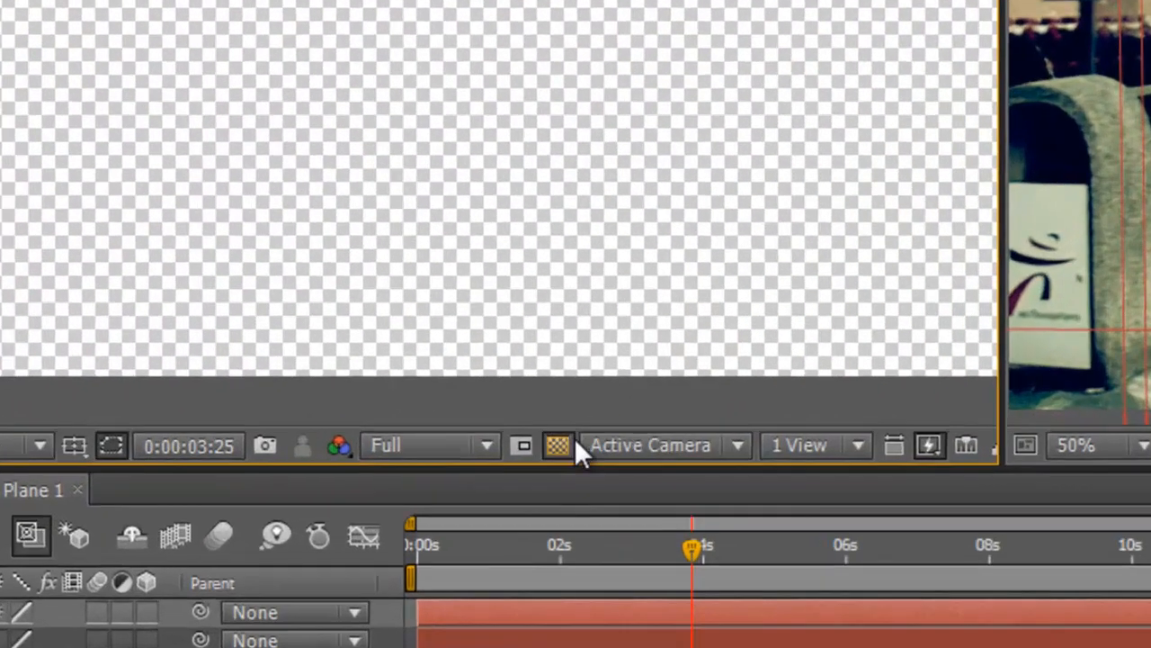
click(566, 447)
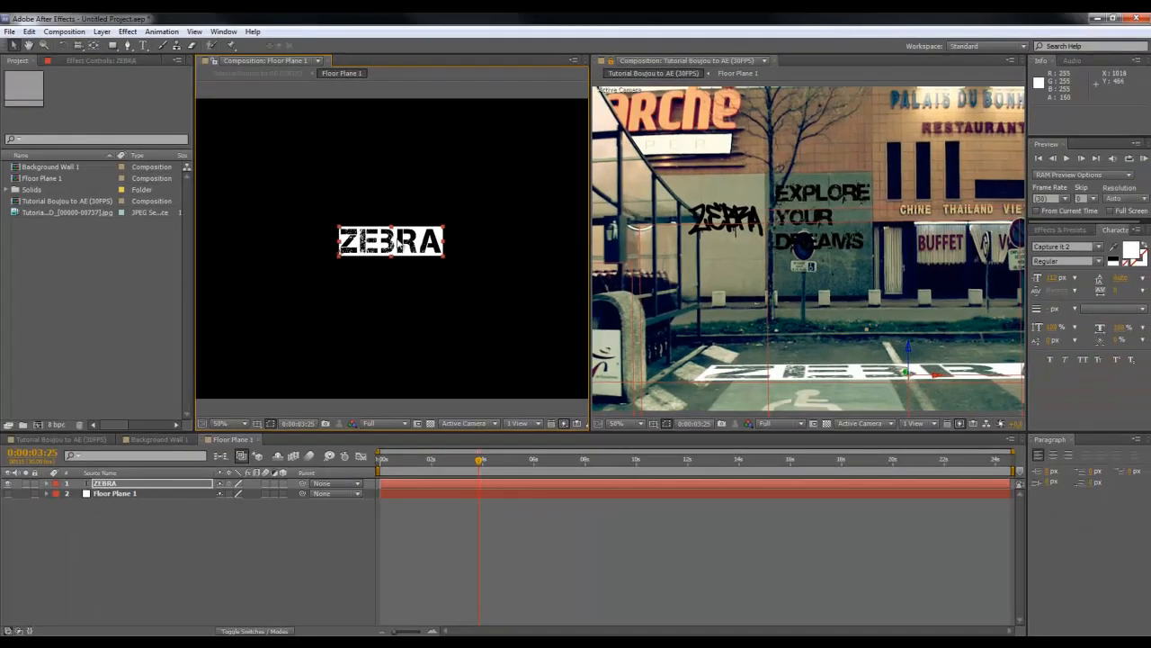
Move the ZEBRA text upward in the floor composition to about 826, 404 and reduce its font size to about 101 px.
mouse_move(382, 232)
mouse_down()
mouse_move(395, 231)
mouse_move(380, 228)
mouse_up()
drag(381, 224, 385, 210)
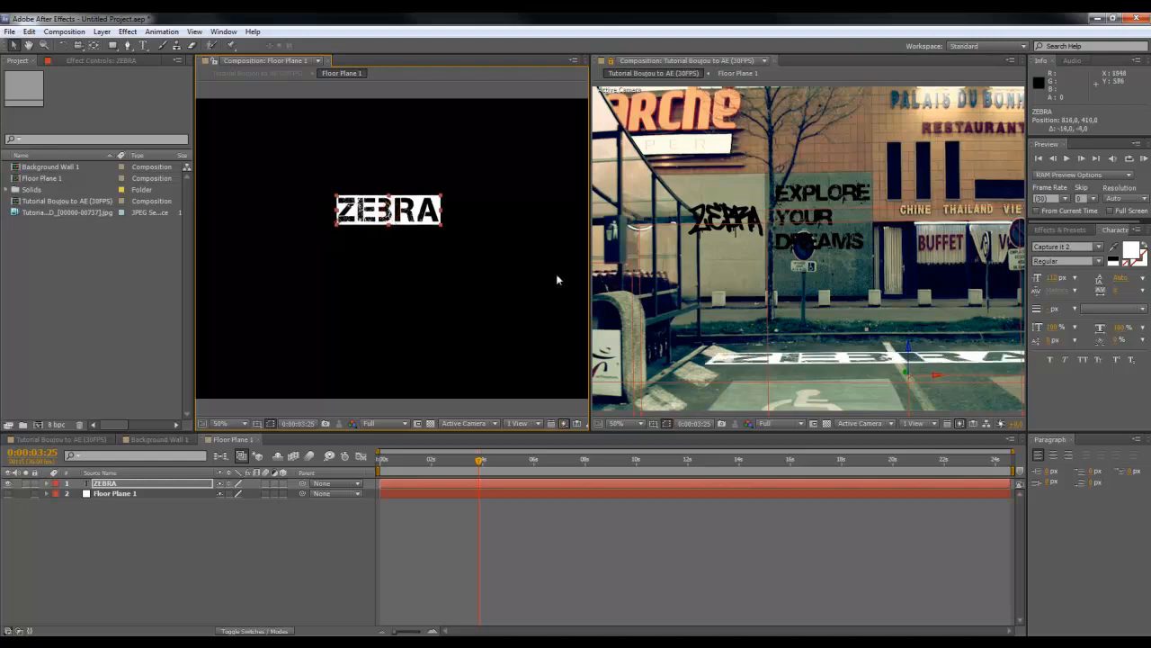
drag(1052, 279, 1047, 283)
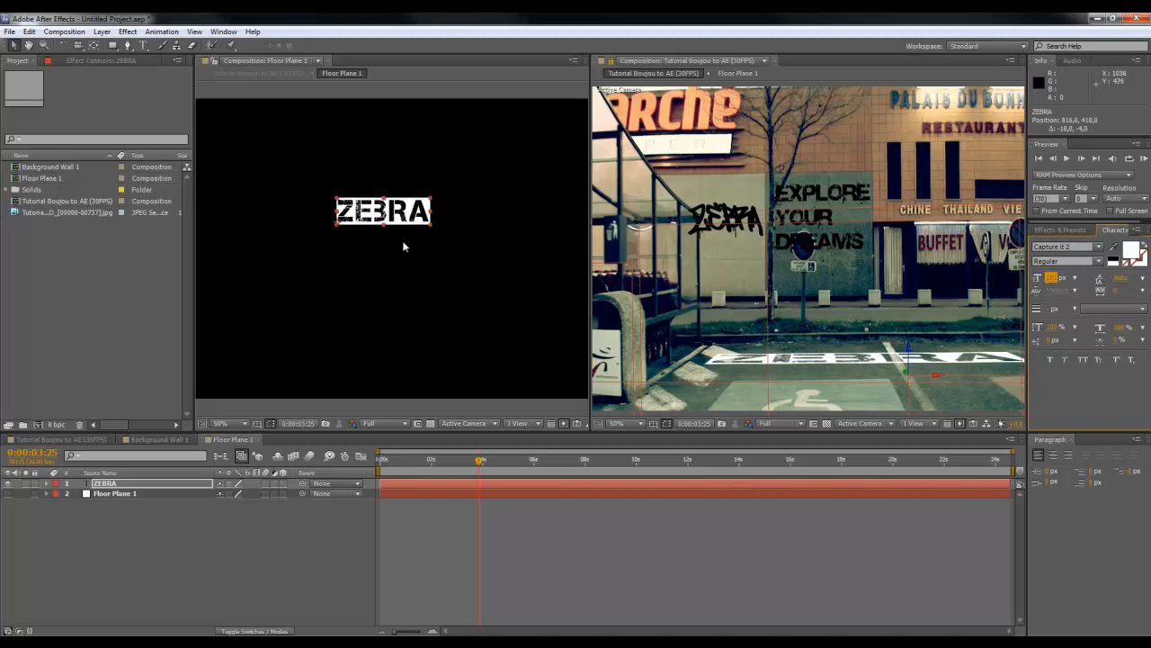
drag(383, 212, 349, 207)
Try enlarging only the first and last letters of the floor composition's ZEBRA text.
double_click(357, 205)
click(358, 206)
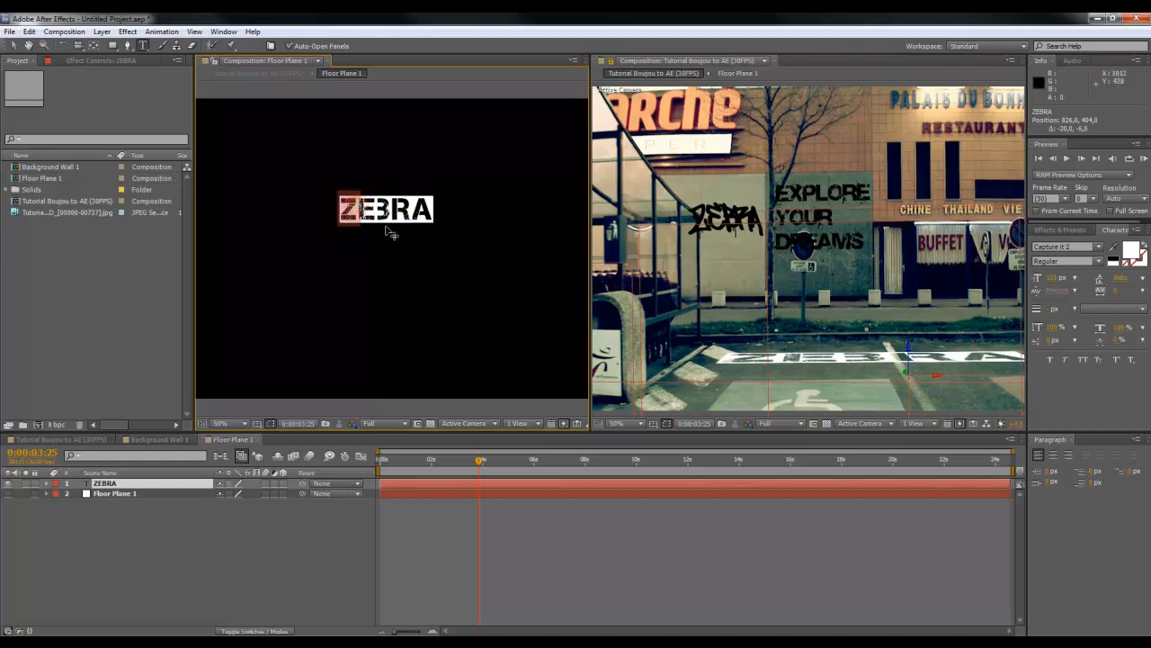
drag(1052, 279, 1079, 277)
drag(444, 209, 419, 209)
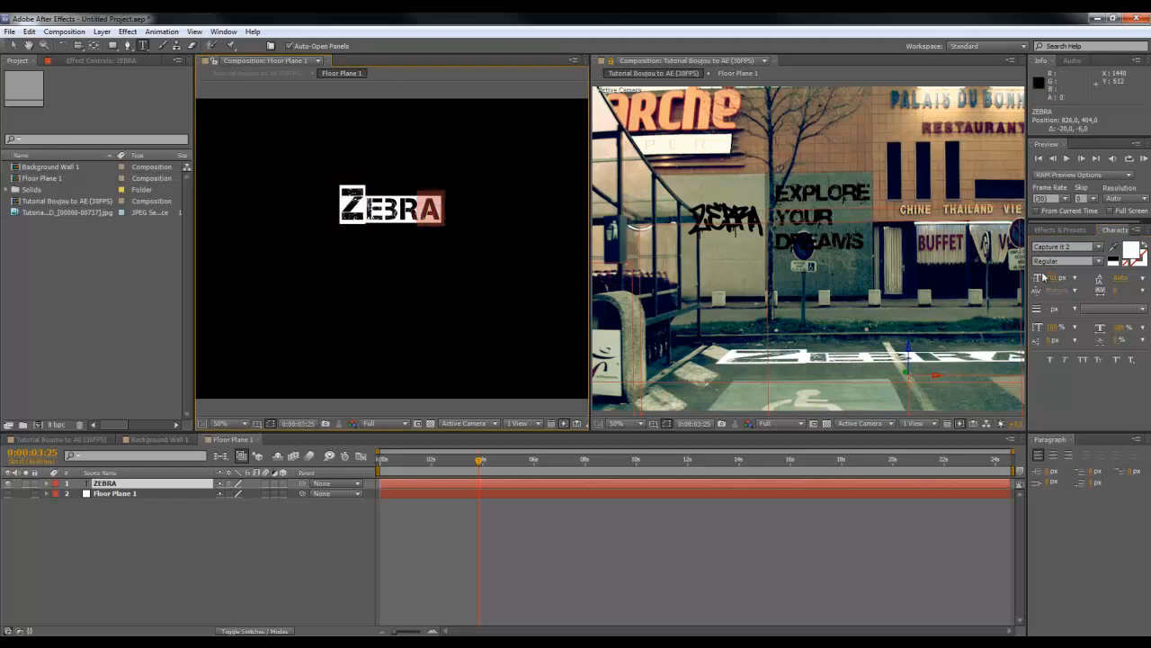
drag(1050, 278, 1066, 278)
Retype the floor text as ZEBRA with uniform letters and set its font size to about 111 px.
drag(453, 210, 337, 210)
text(V)
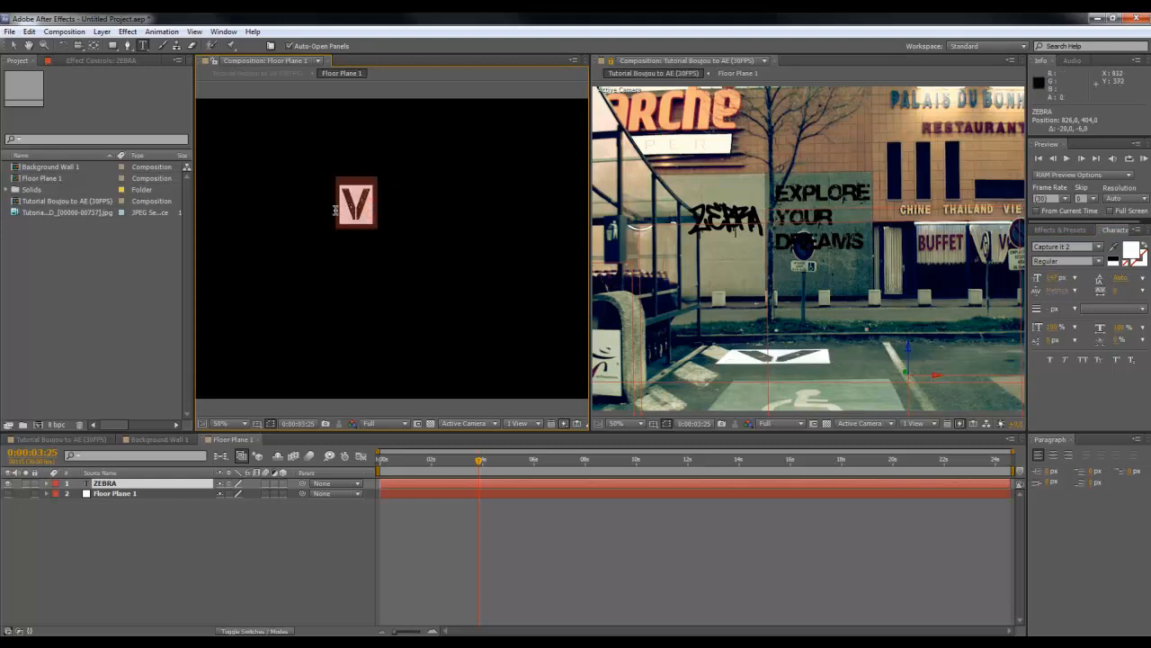
text(ZEBRA)
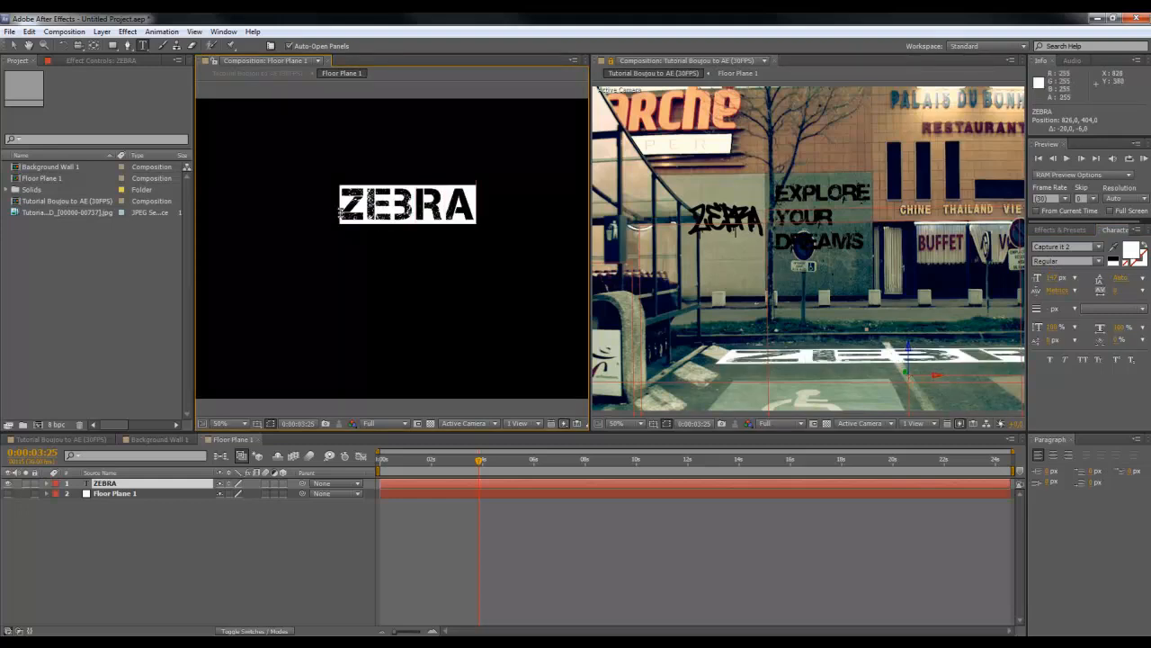
drag(389, 208, 464, 207)
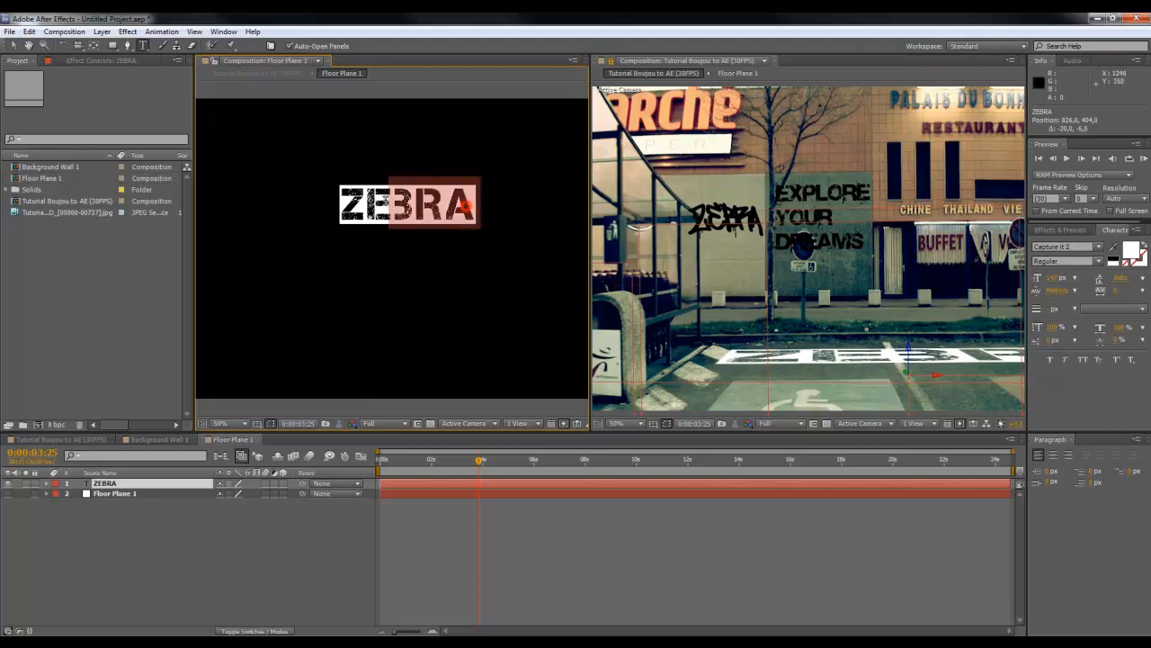
key(ctrl+a)
mouse_move(1050, 279)
mouse_down()
mouse_move(1037, 284)
mouse_move(1046, 283)
mouse_up()
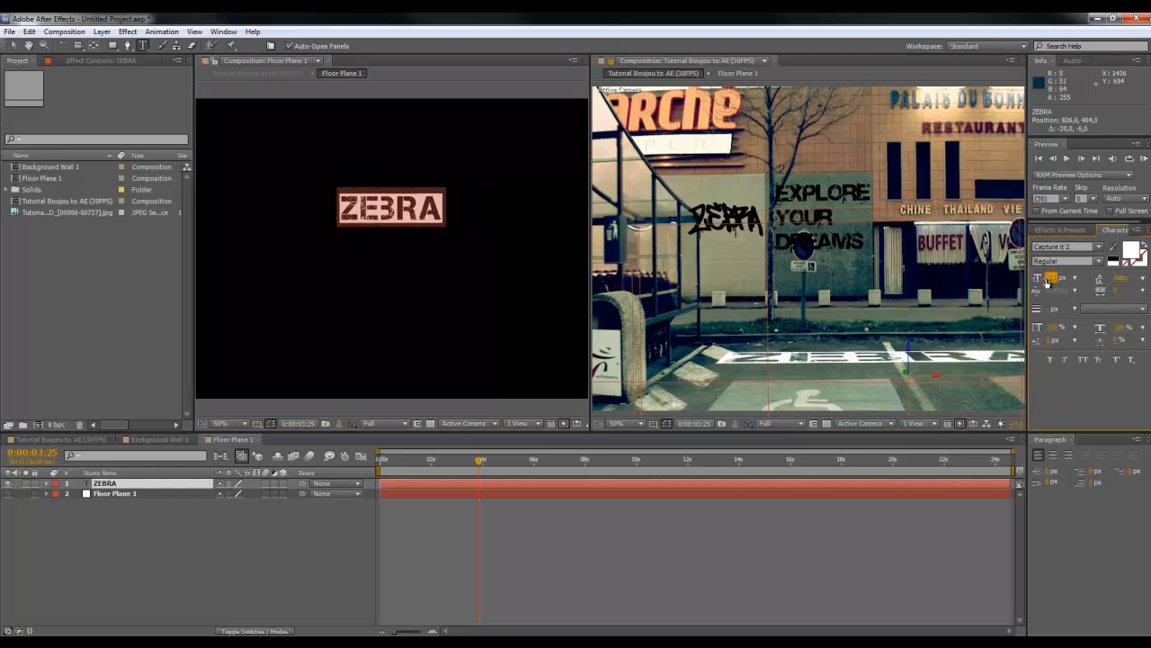
click(360, 239)
click(14, 47)
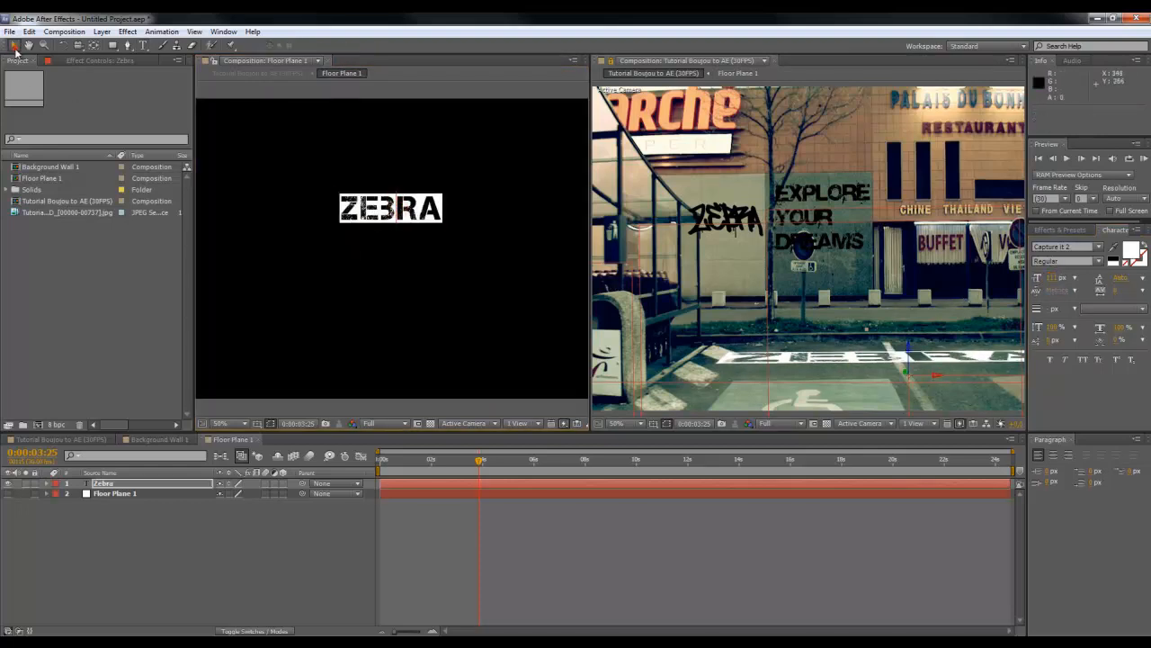
Add a new text layer directly beneath ZEBRA reading "EXPLORE" and "YOUR DREAMS" on two lines.
click(339, 261)
click(142, 45)
click(342, 256)
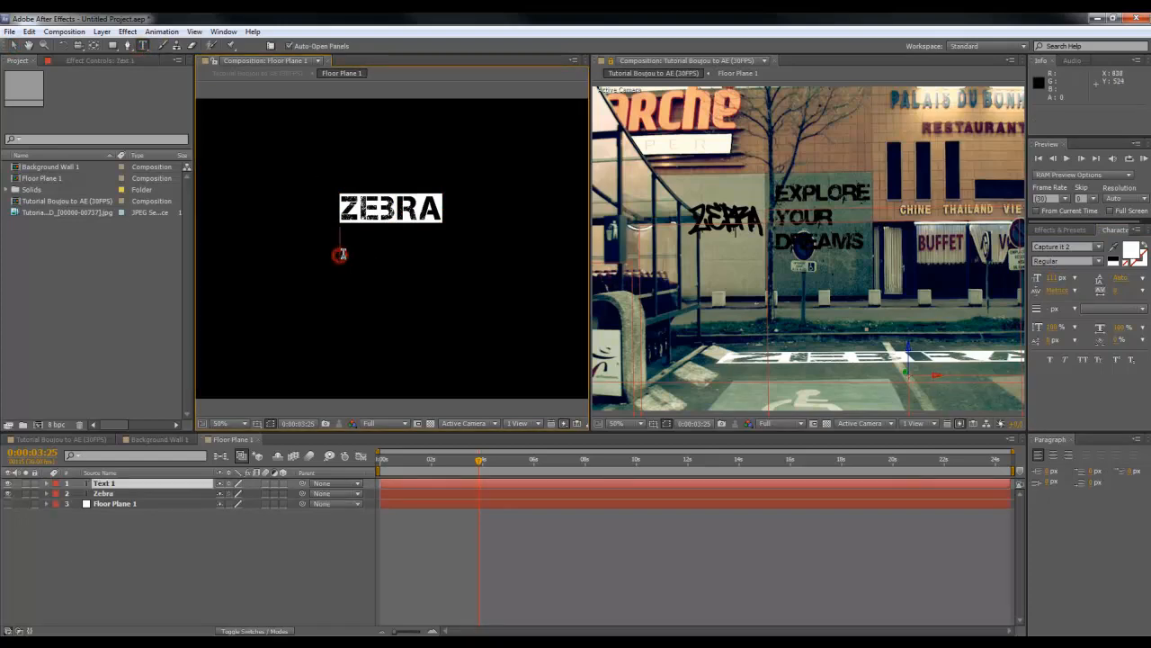
text(EXPLORE)
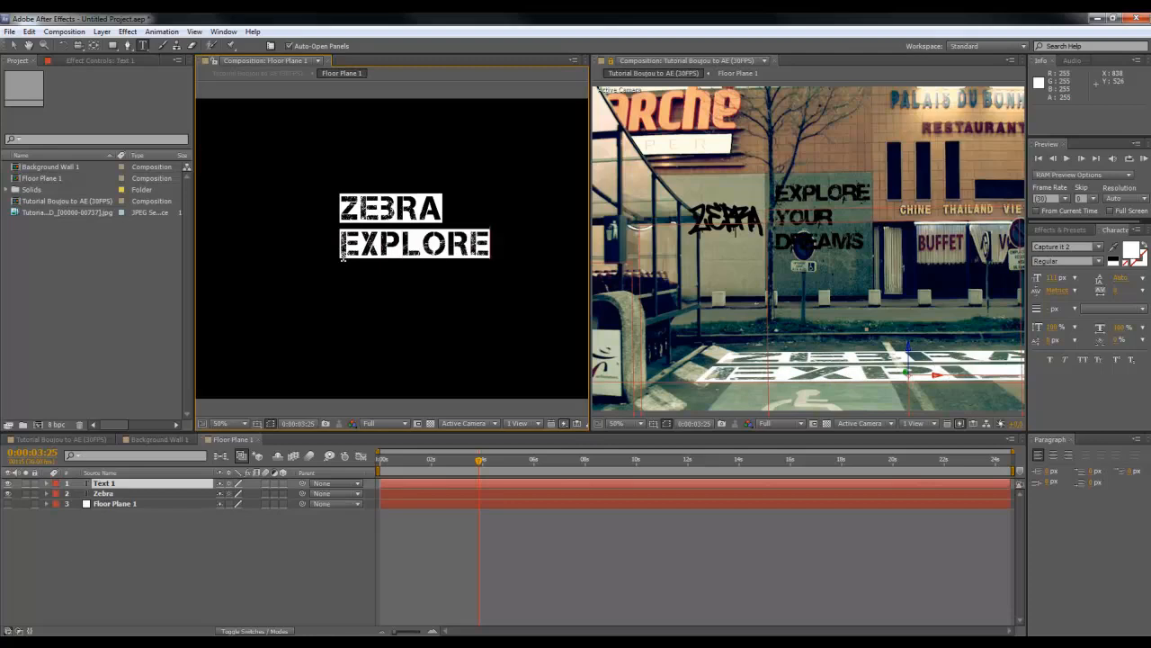
key(Return)
text(YOUR D)
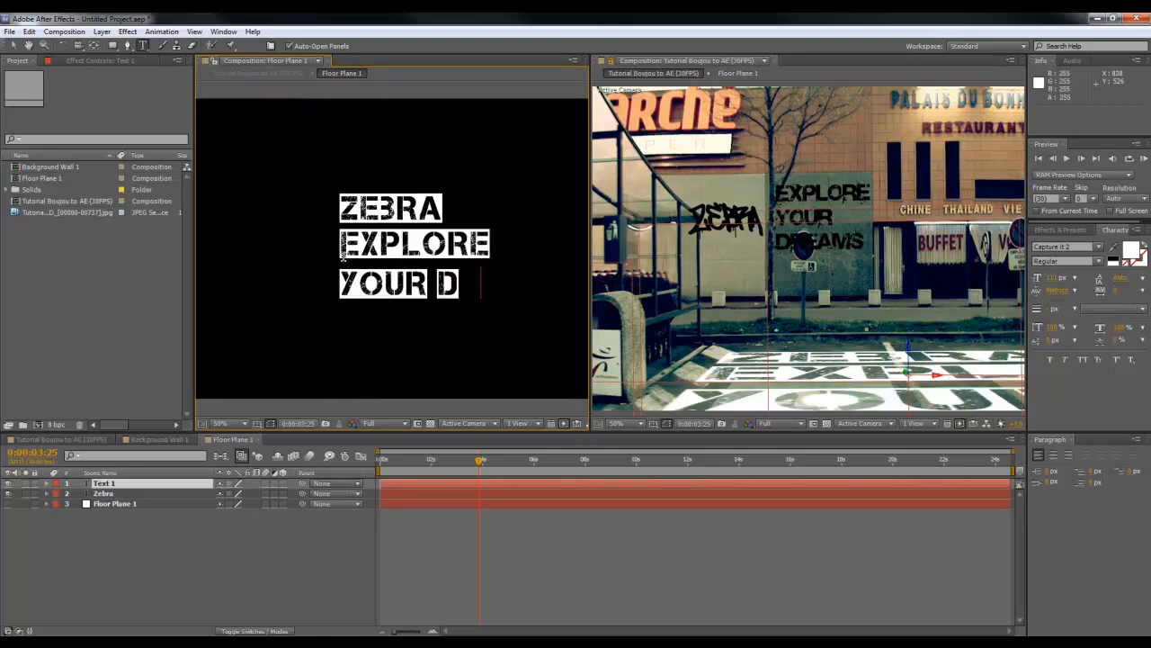
text(REAMS)
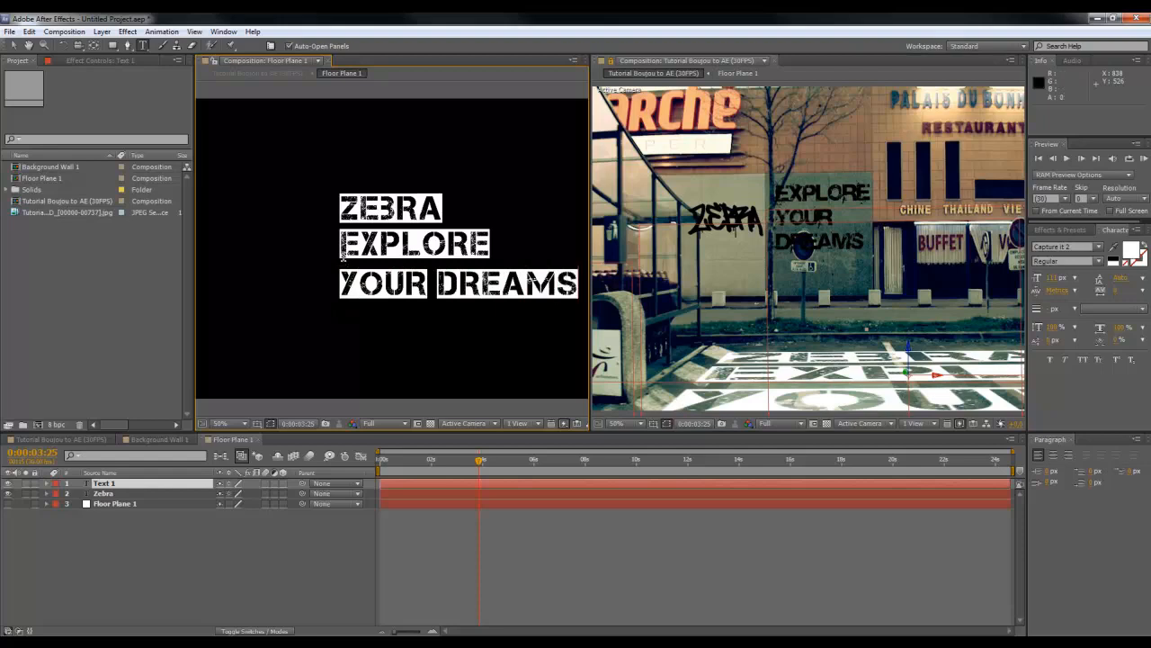
Try the Orator Std font on the two-line EXPLORE YOUR DREAMS text, and settle on Orial_ Bold.
drag(580, 286, 308, 259)
click(1098, 247)
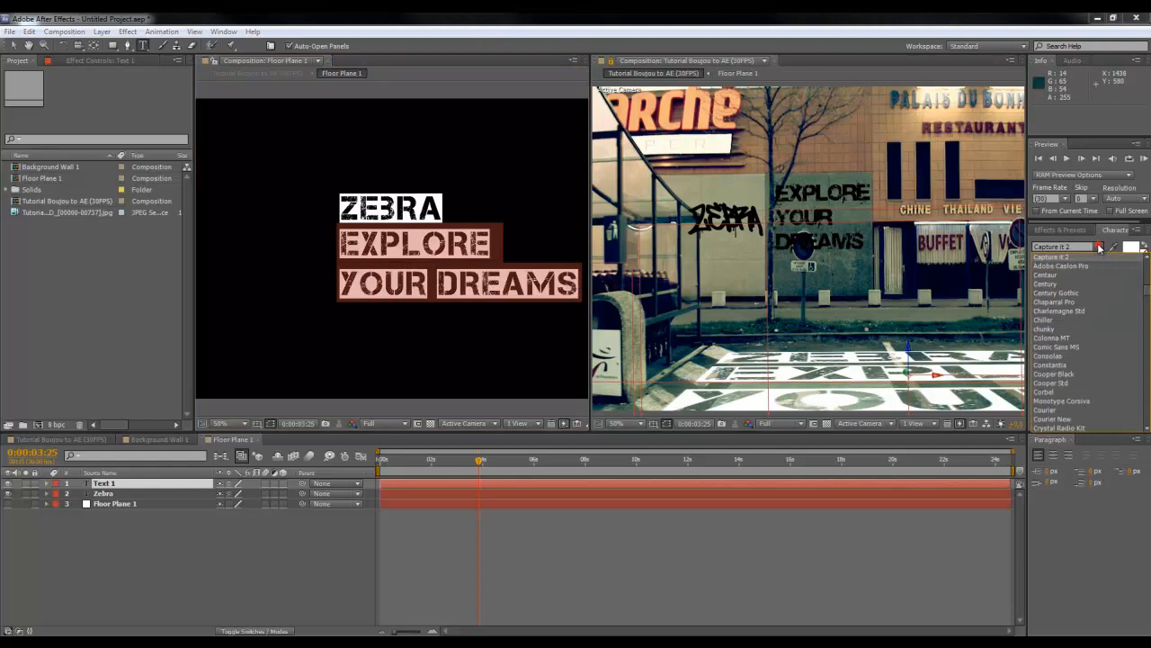
click(1050, 256)
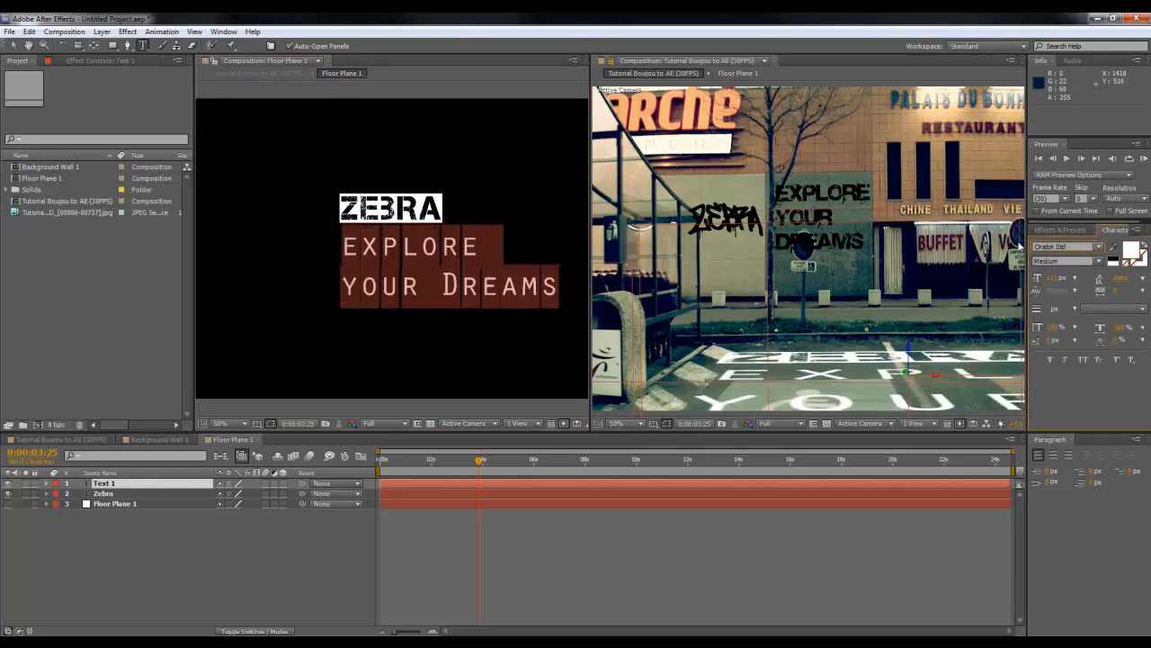
click(1098, 247)
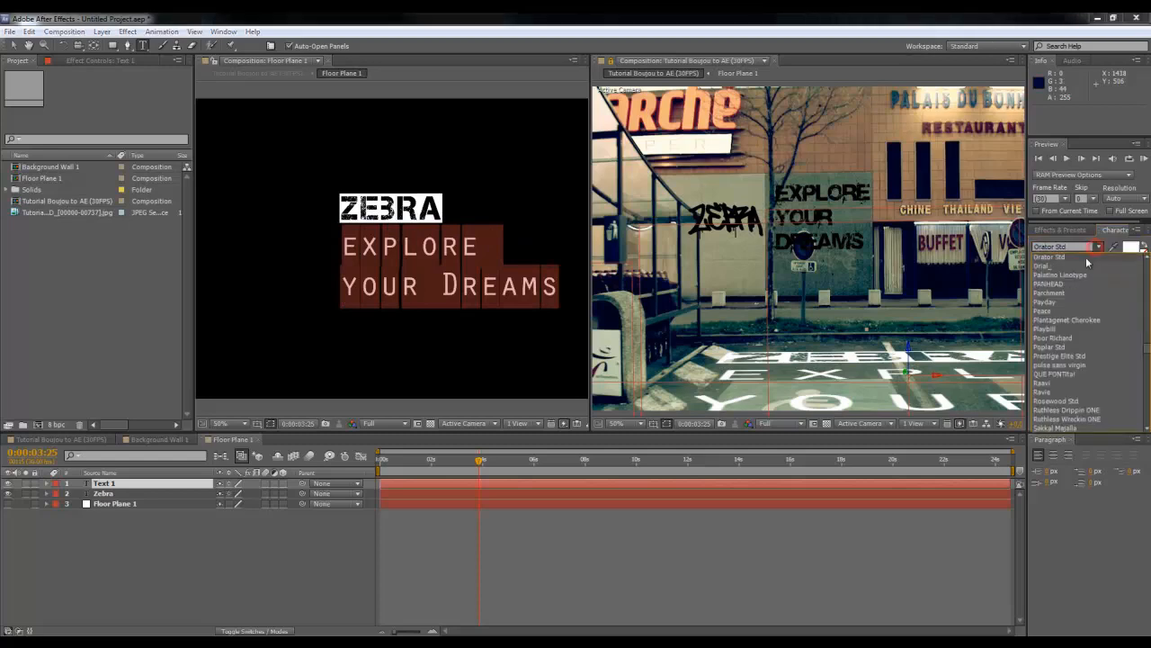
click(1065, 269)
click(538, 283)
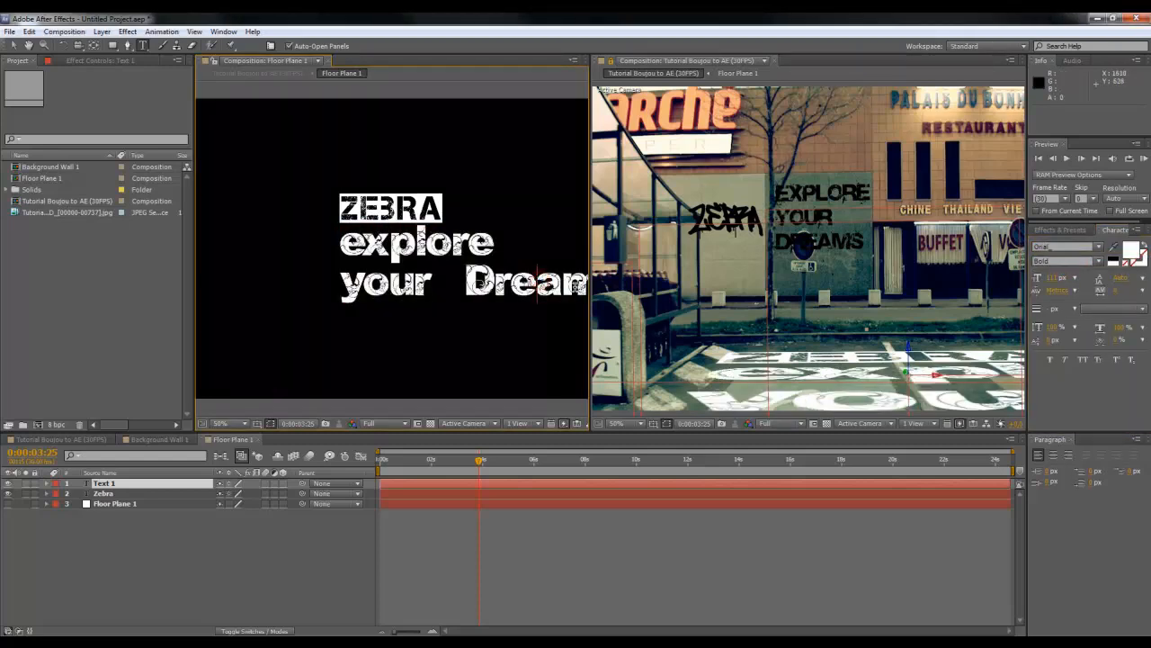
Reduce the font size of the whole two-line text below ZEBRA to about 56 px.
drag(365, 252, 344, 239)
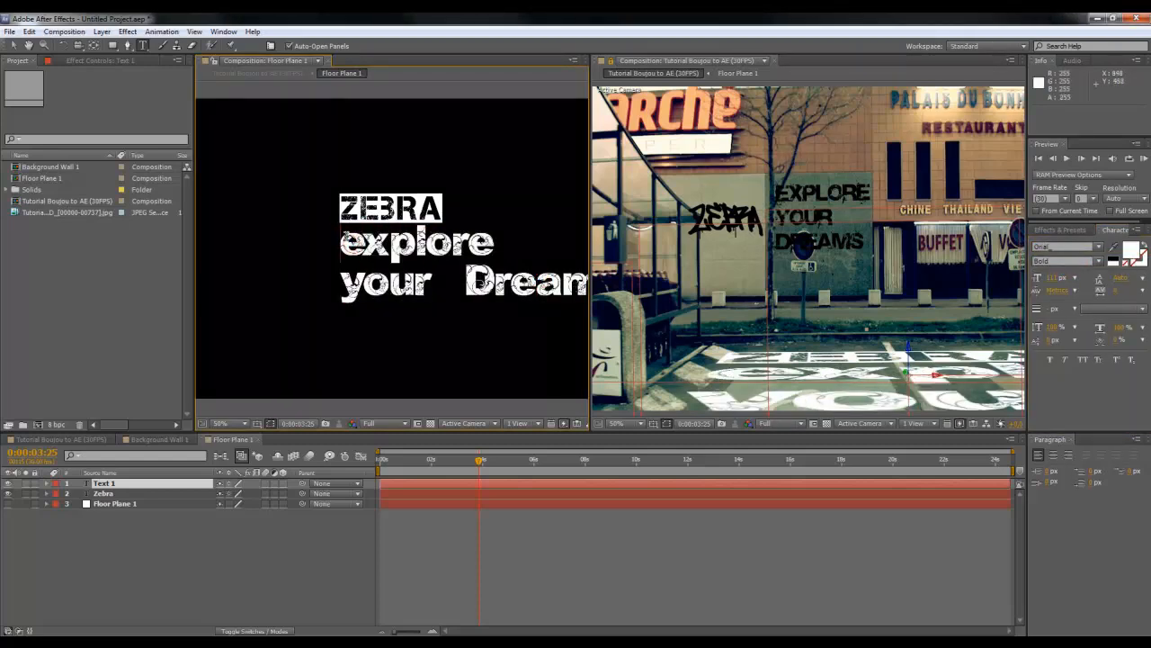
triple_click(345, 237)
click(345, 237)
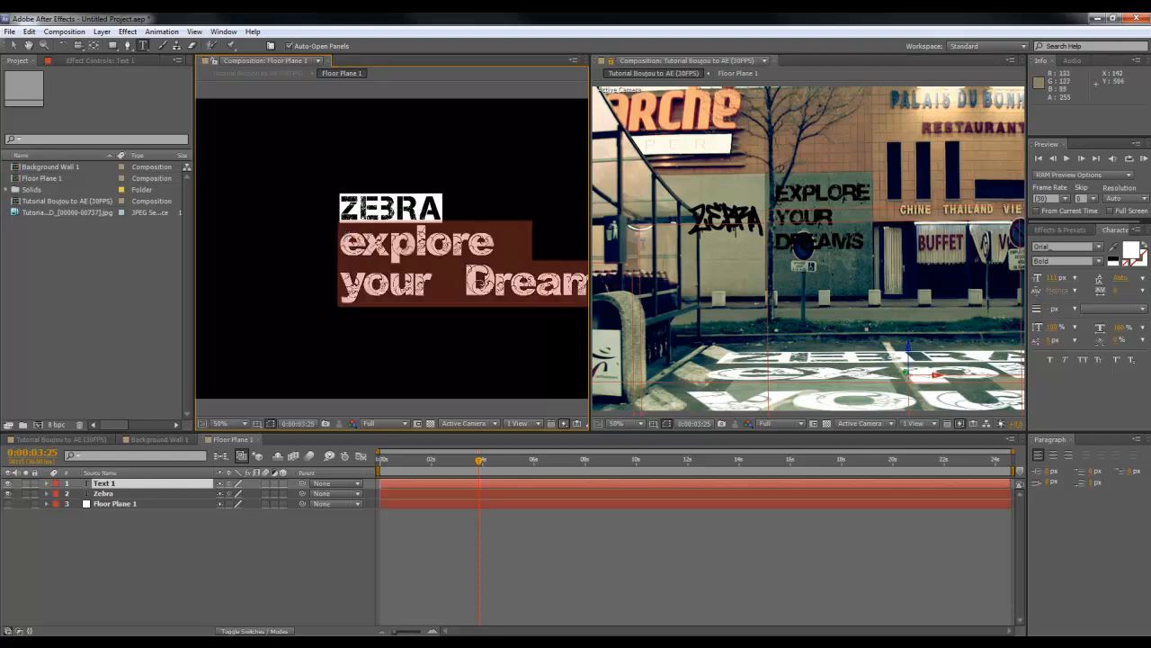
drag(1050, 278, 1028, 288)
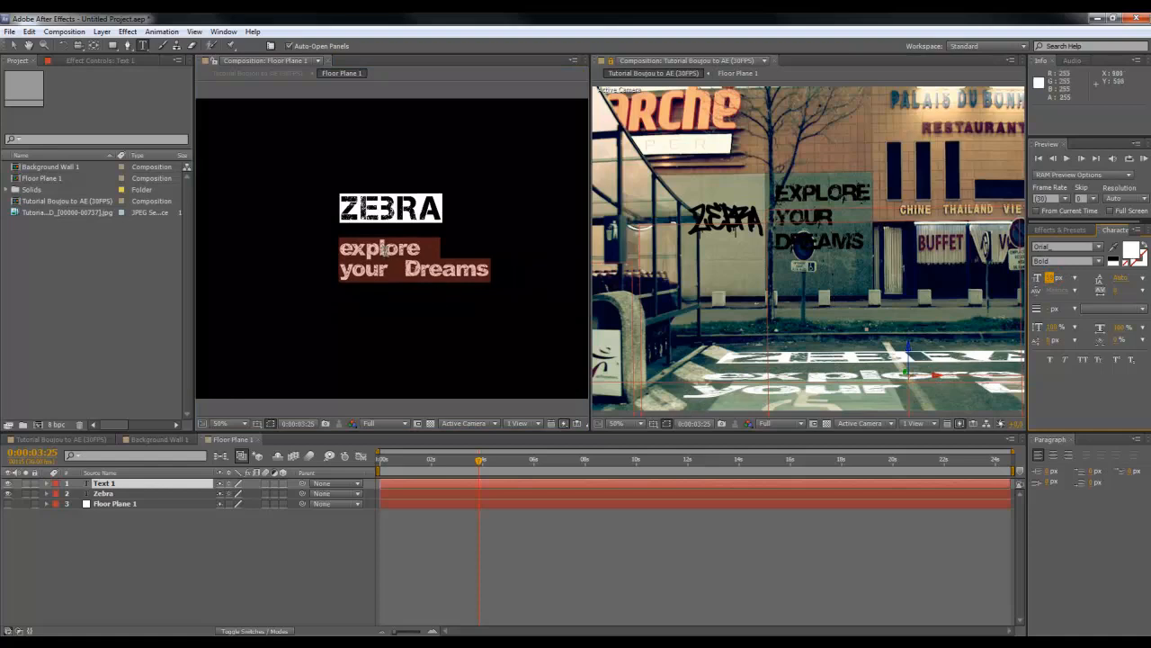
Position the two-line text under ZEBRA at about 820, 520 and narrow its horizontal scale to about 77%.
click(14, 49)
mouse_move(365, 253)
mouse_down()
mouse_move(349, 244)
mouse_move(361, 254)
mouse_up()
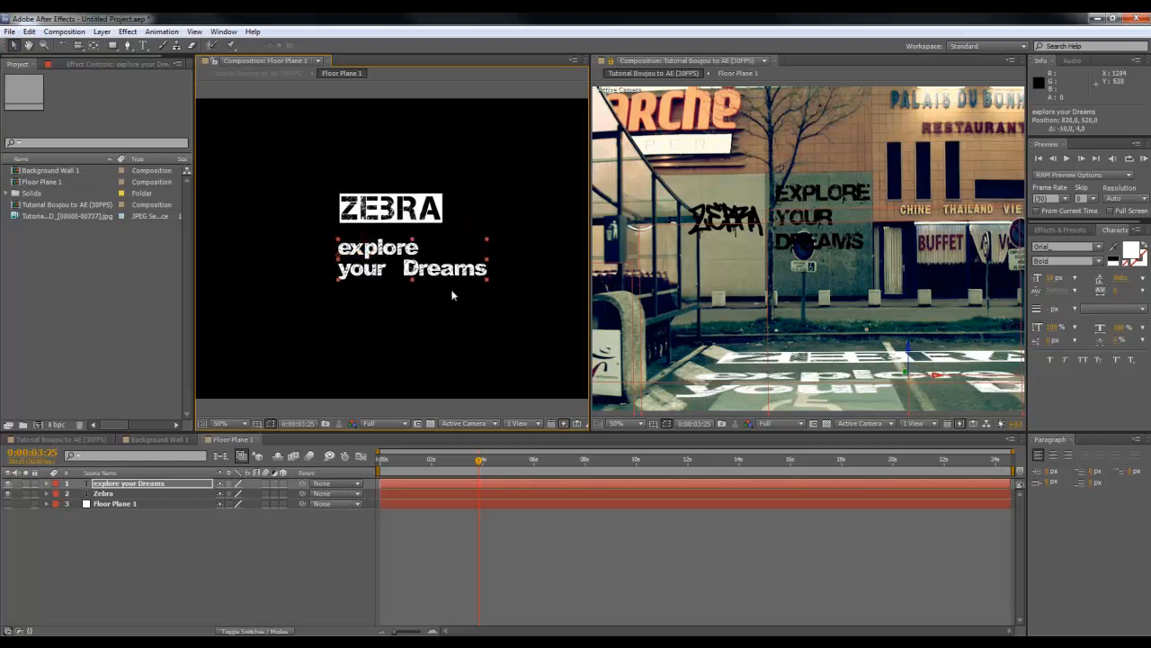
drag(487, 266, 454, 264)
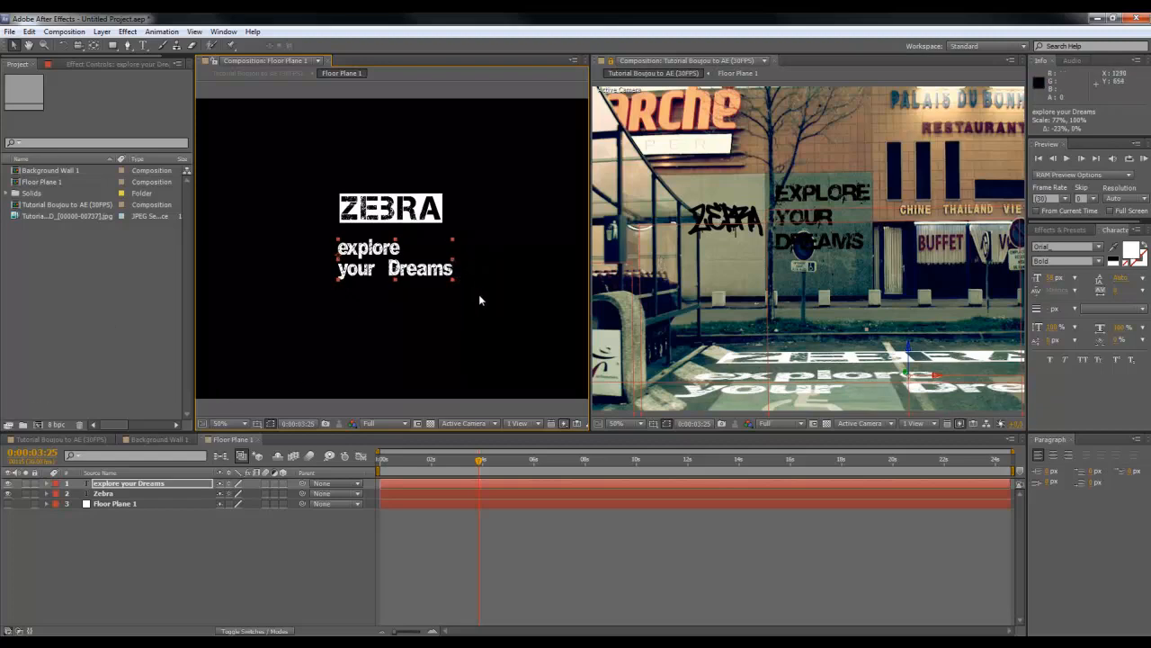
Close the Floor Plane 1 viewer and scrub the opening seconds to check how the floor text sits in the footage.
click(328, 62)
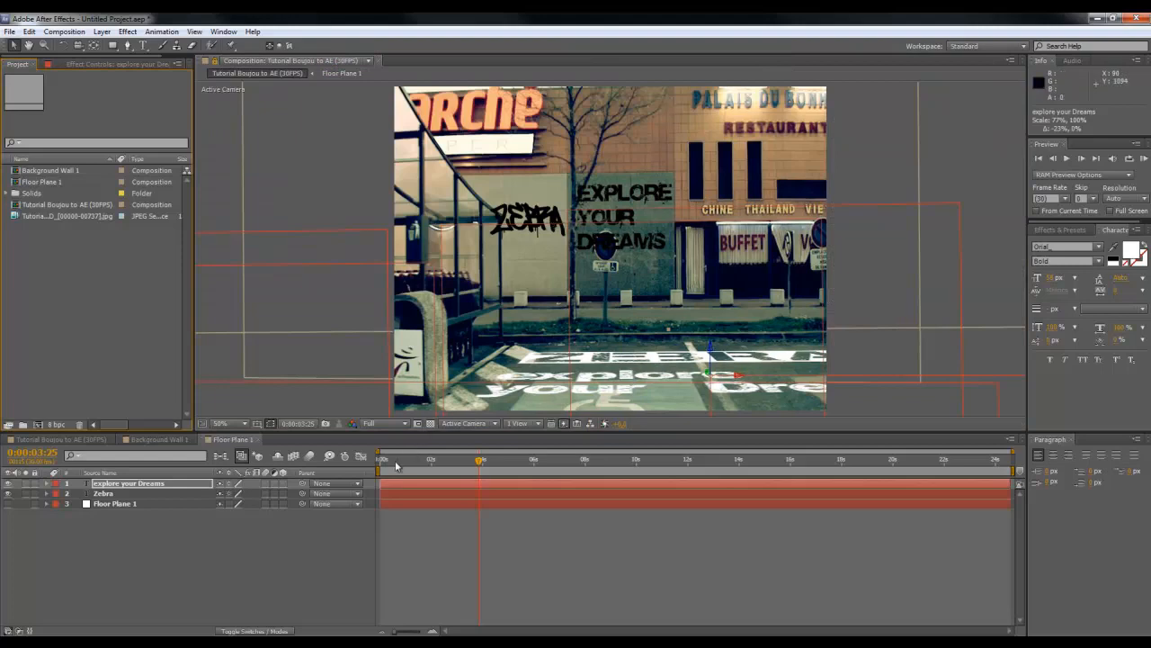
drag(387, 466, 444, 470)
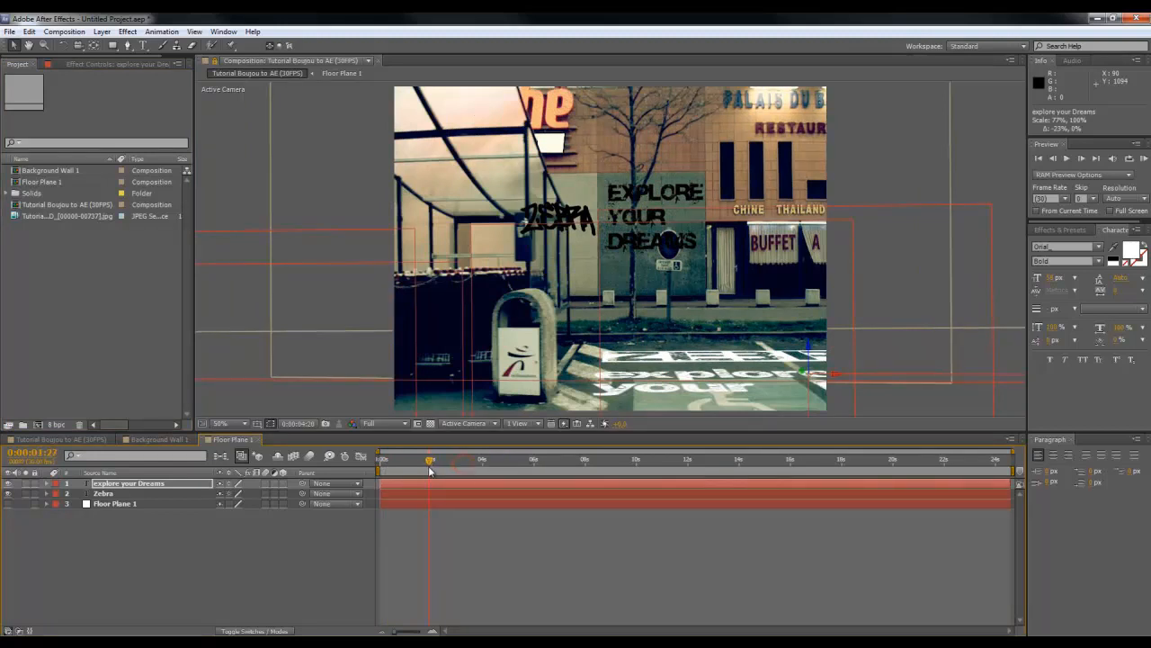
drag(384, 471, 428, 483)
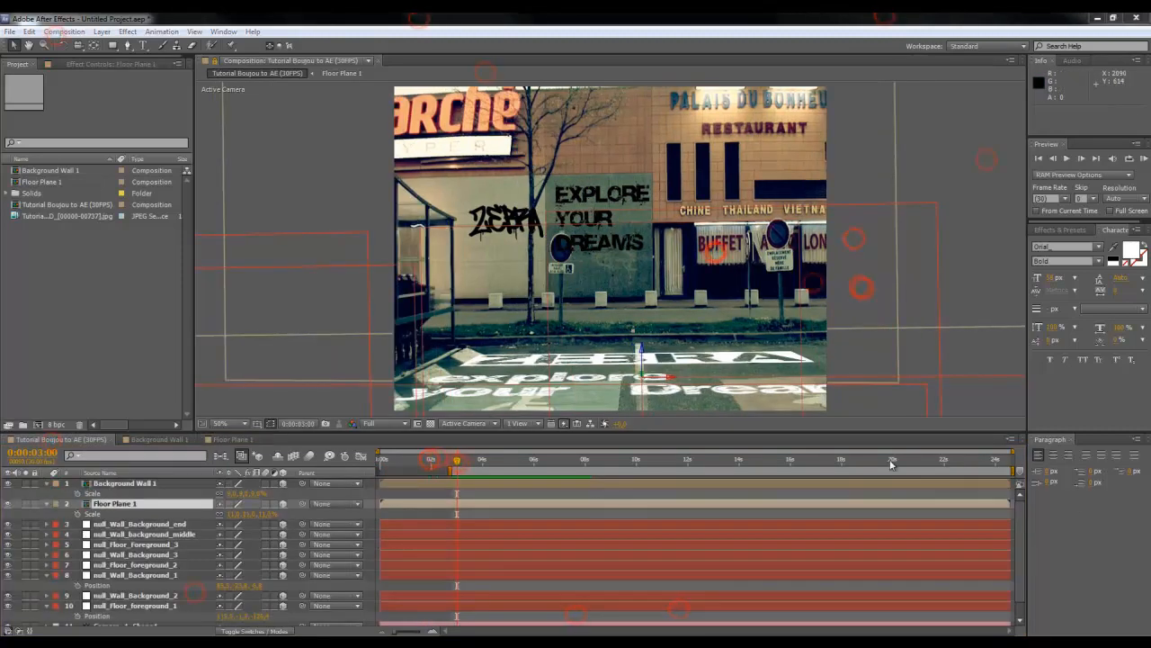
Play a RAM preview of the main composition from about 0:00:03:00 to check the tracked wall and floor text.
drag(466, 464, 457, 465)
key(KP_0)
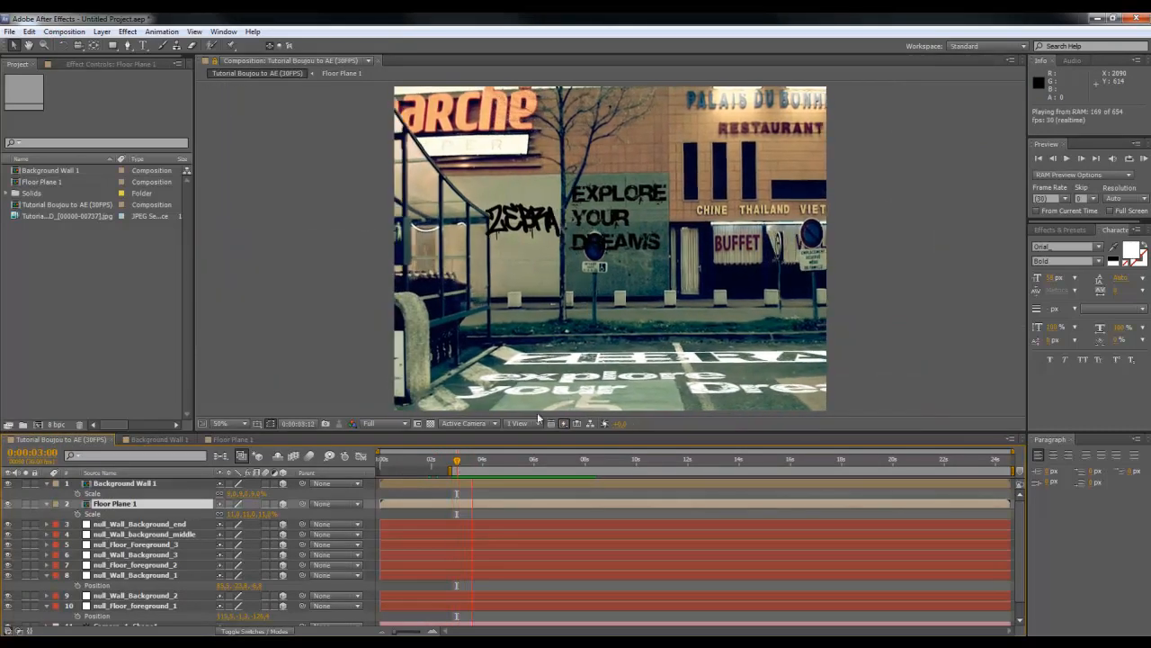
click(459, 462)
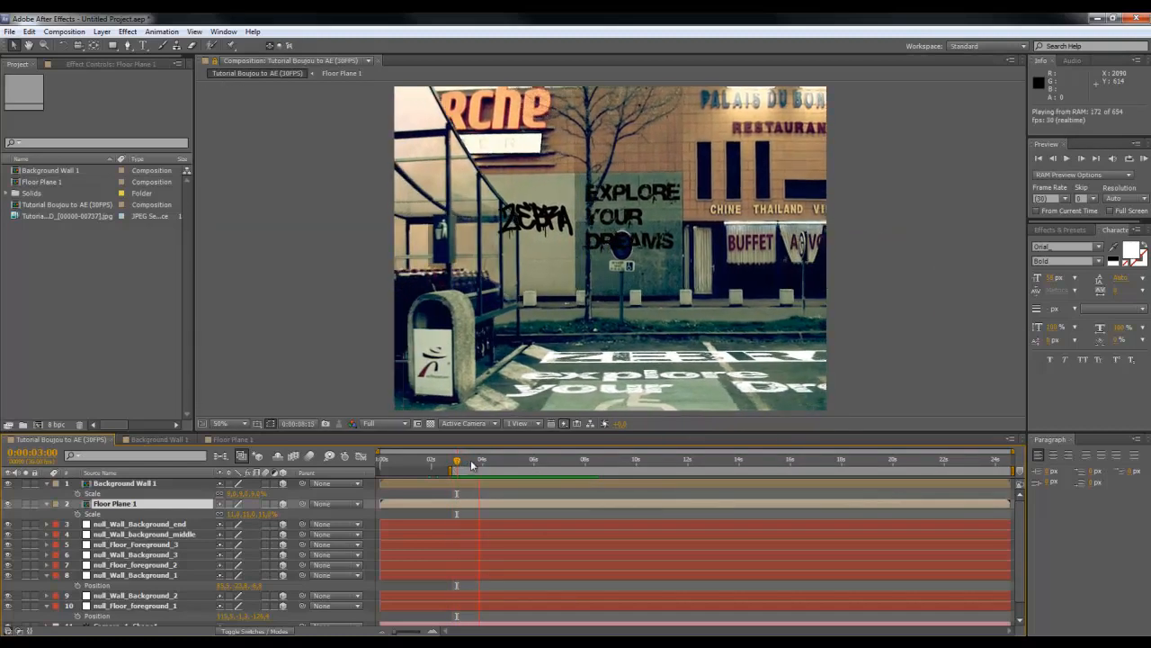
Scrub the main composition to 0:00:04:09 and switch to the media player to review the SHOT1+Transition SHOT + SHOT 2 video.
click(458, 463)
mouse_move(469, 465)
mouse_down()
mouse_move(505, 462)
mouse_move(490, 463)
mouse_up()
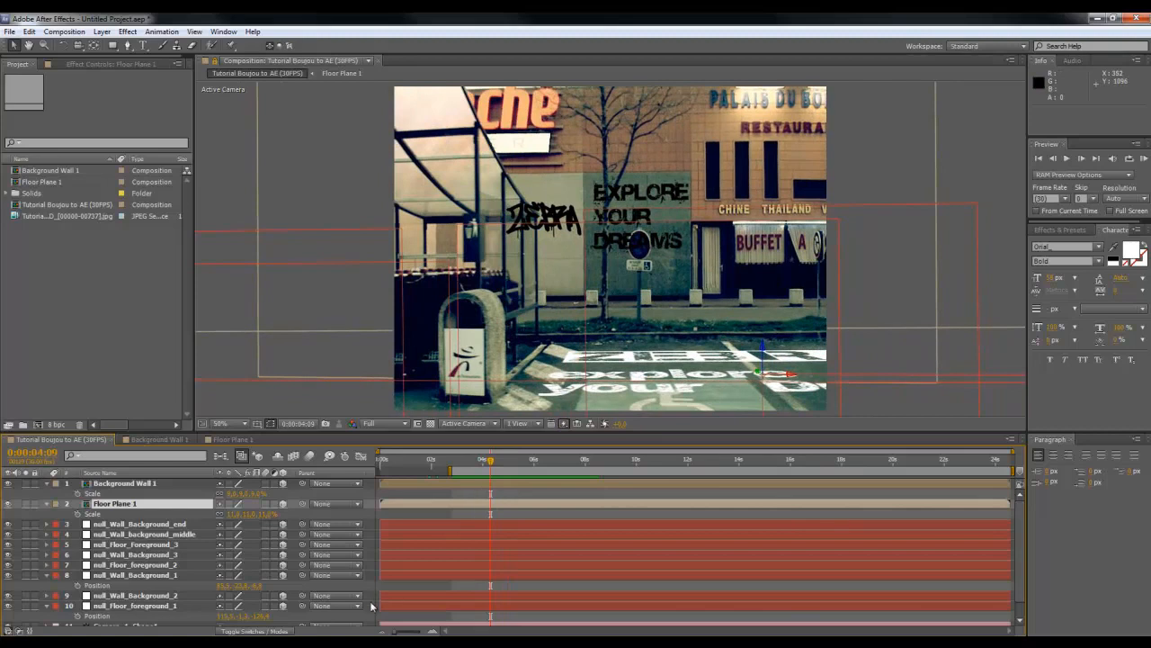
key(alt+Tab)
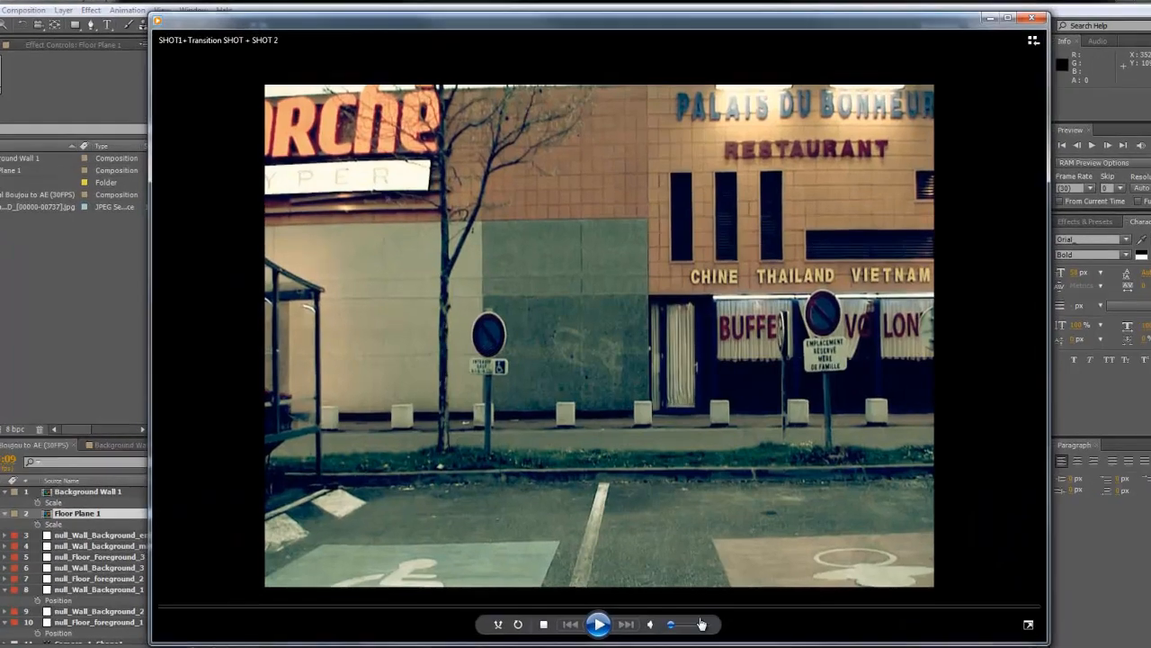
click(604, 608)
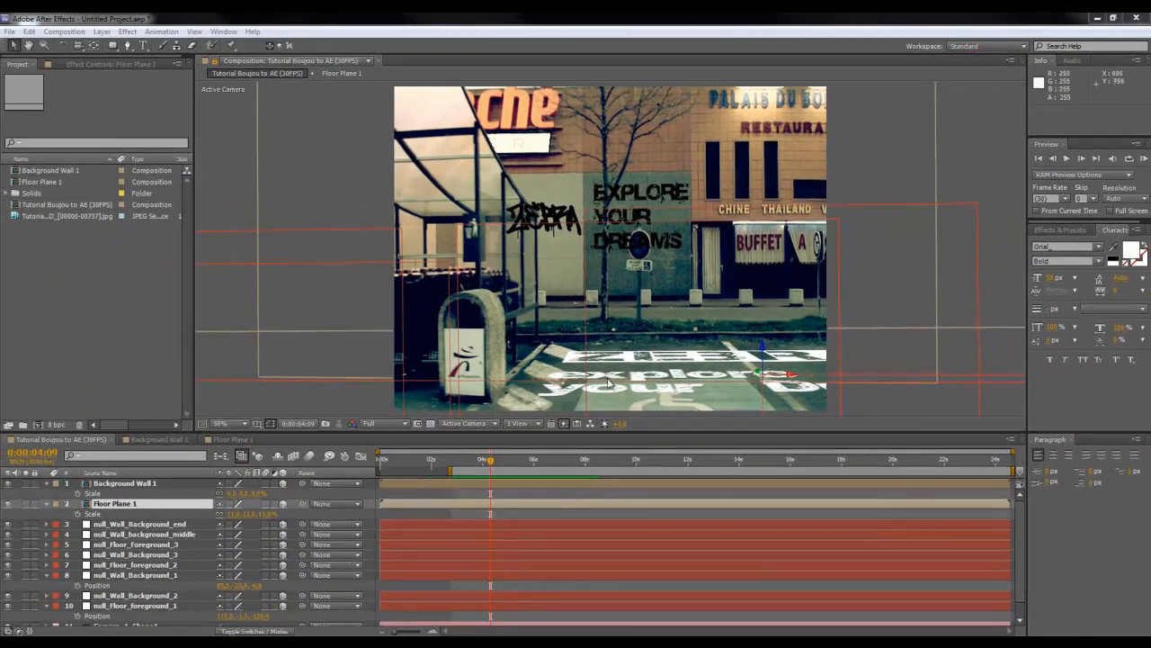
Switch back to After Effects and scrub the main composition through 0:00:08:22 and 0:00:10:14 to check how the wall and floor text track.
drag(466, 465, 456, 465)
drag(421, 512, 593, 511)
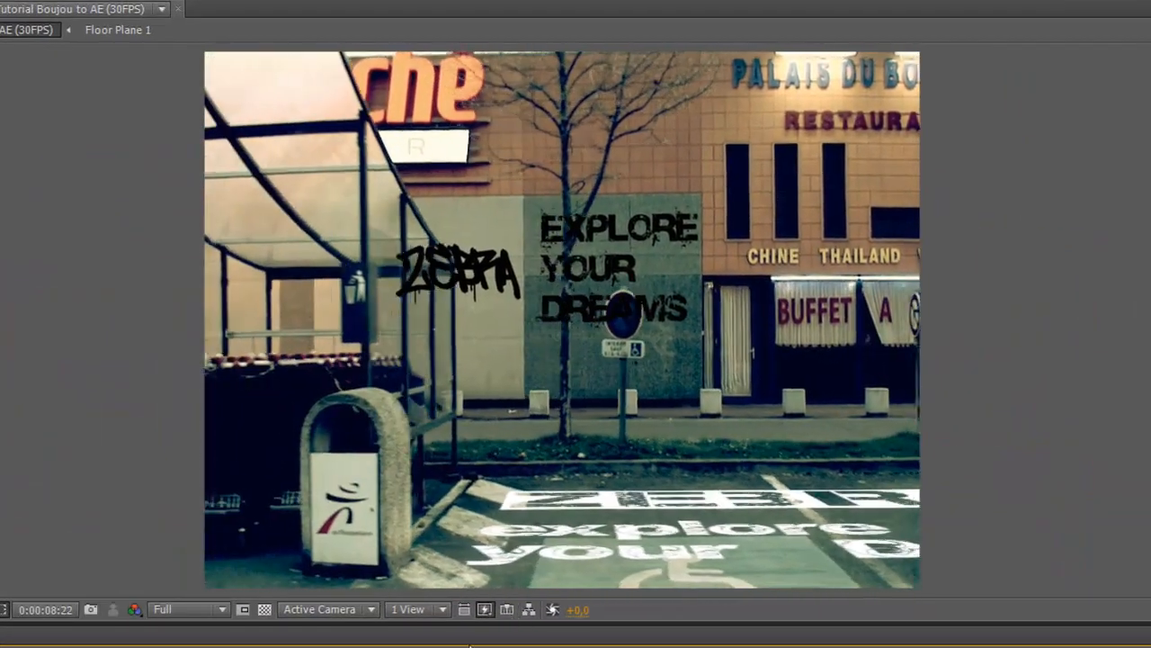
key(space)
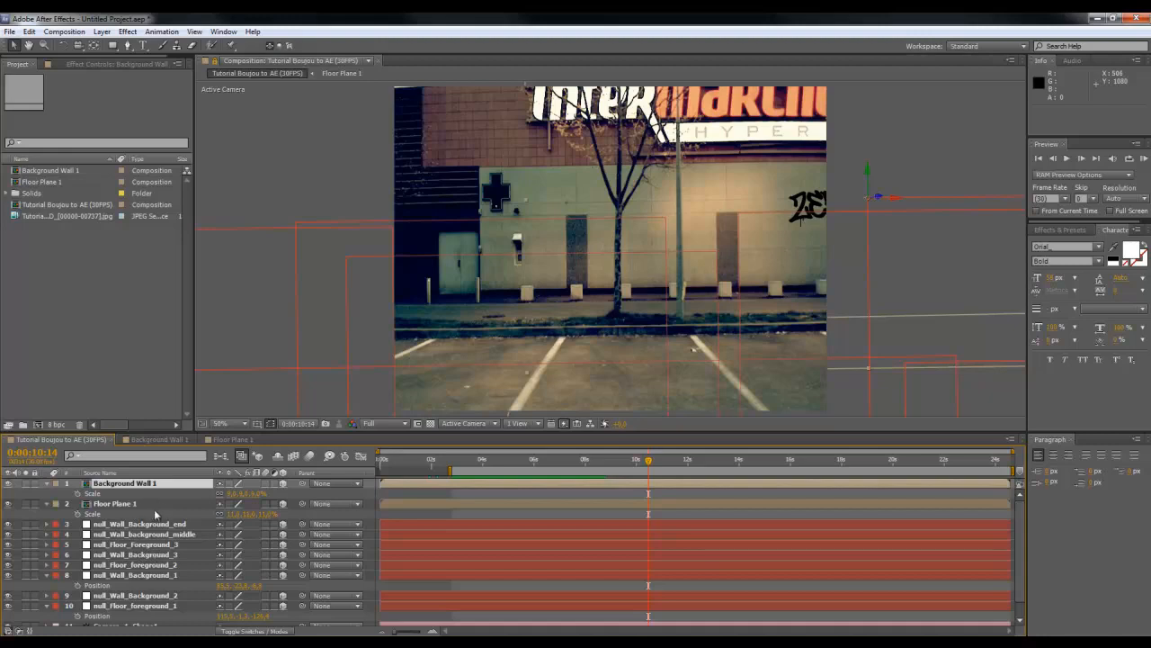
drag(618, 469, 463, 466)
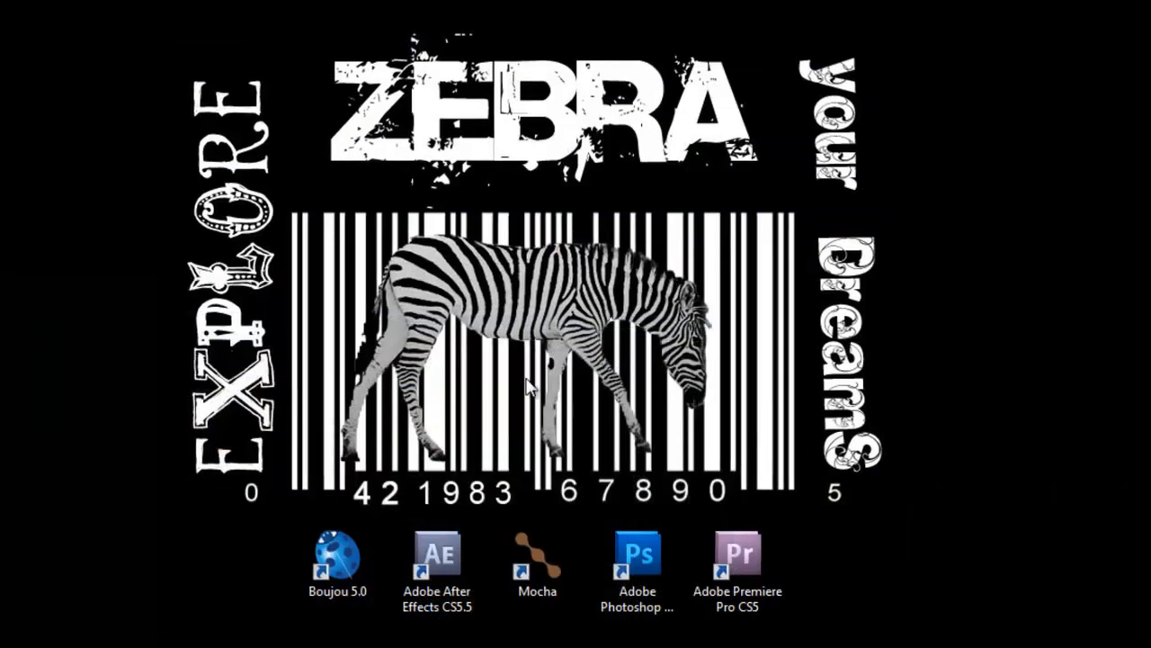
Select the Mocha shortcut on the desktop.
click(537, 553)
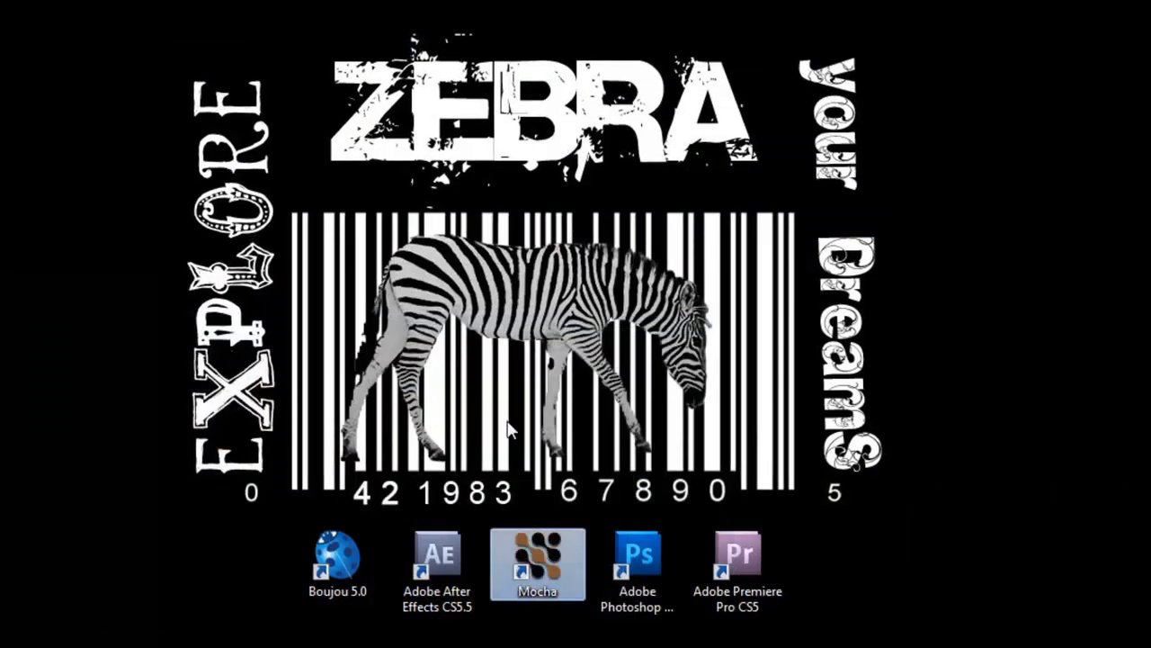